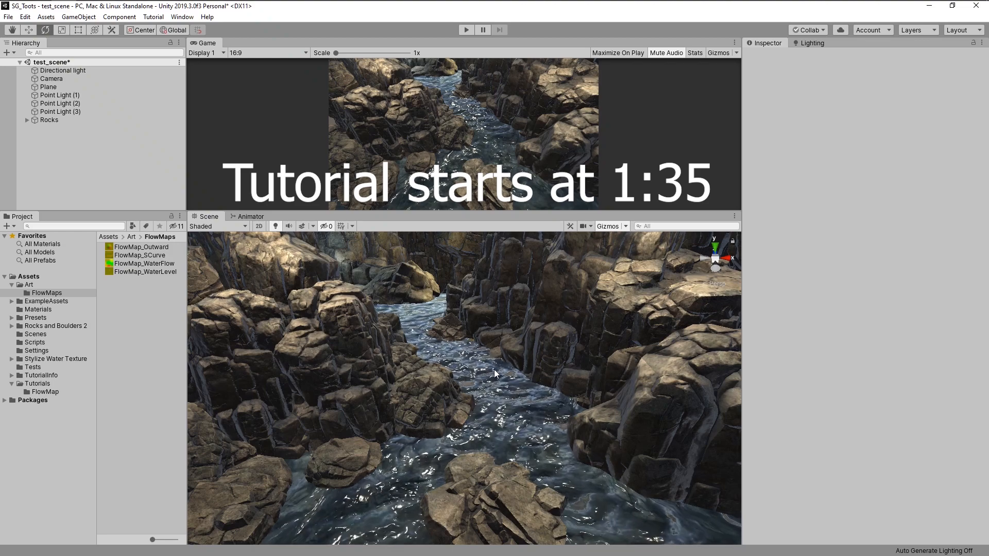
- Examine the FlowMap_WaterLevel texture in an image viewer and inspect the river scene
{"action": "right_click_drag", "start_coordinate": [494, 371], "coordinate": [523, 381]}
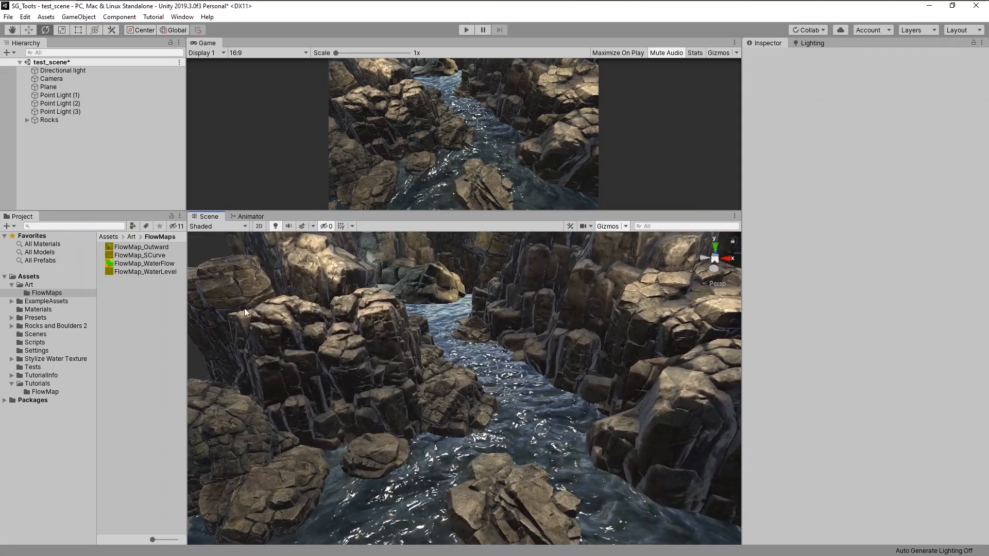
{"action": "left_click", "coordinate": [148, 272]}
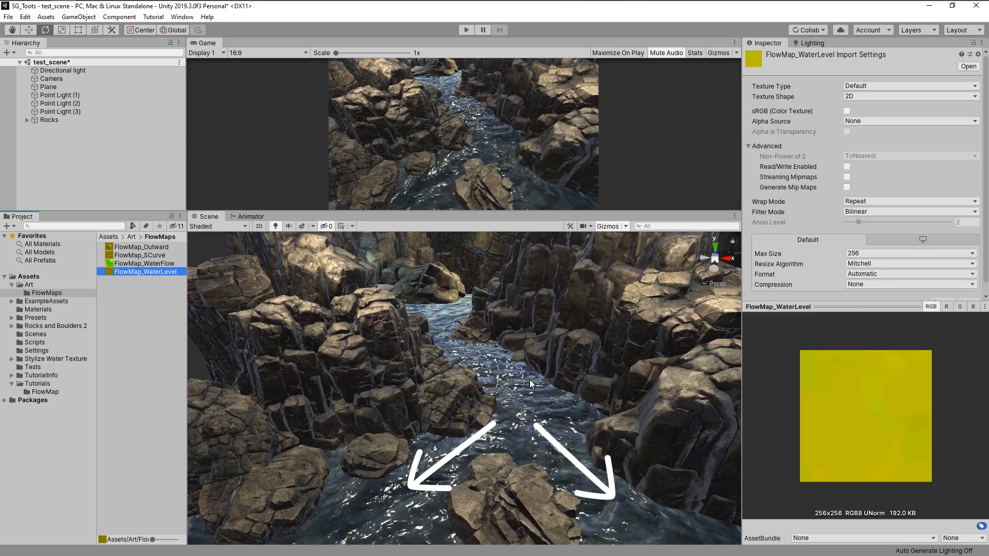
{"action": "double_click", "coordinate": [147, 272]}
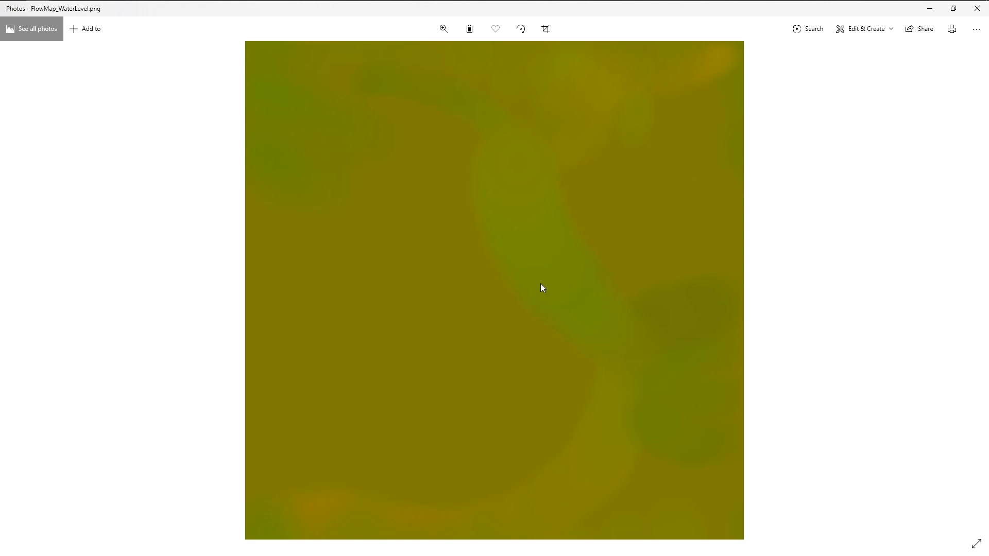
{"action": "left_click", "coordinate": [977, 13]}
{"action": "left_click", "coordinate": [137, 365]}
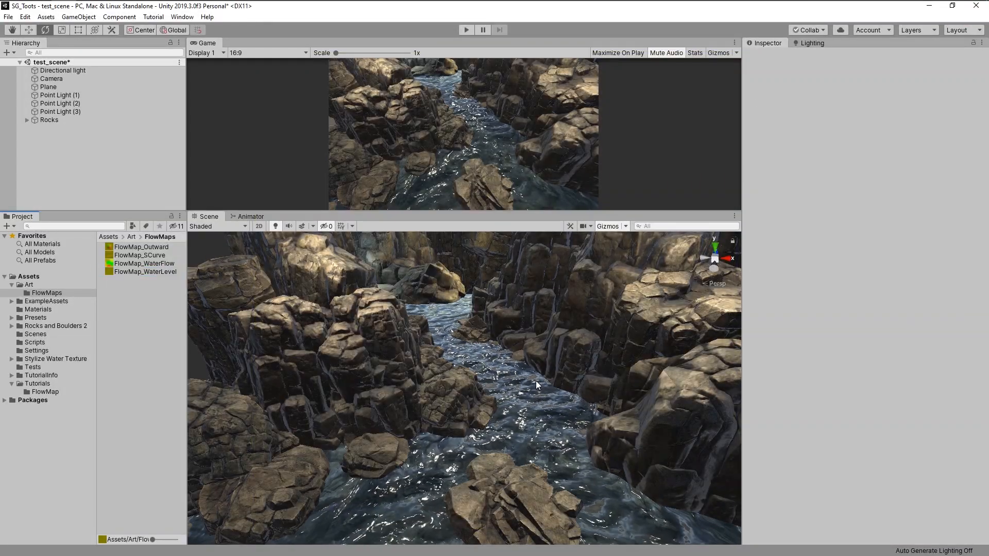
{"action": "scroll", "coordinate": [535, 381], "scroll_direction": "up", "scroll_amount": 2}
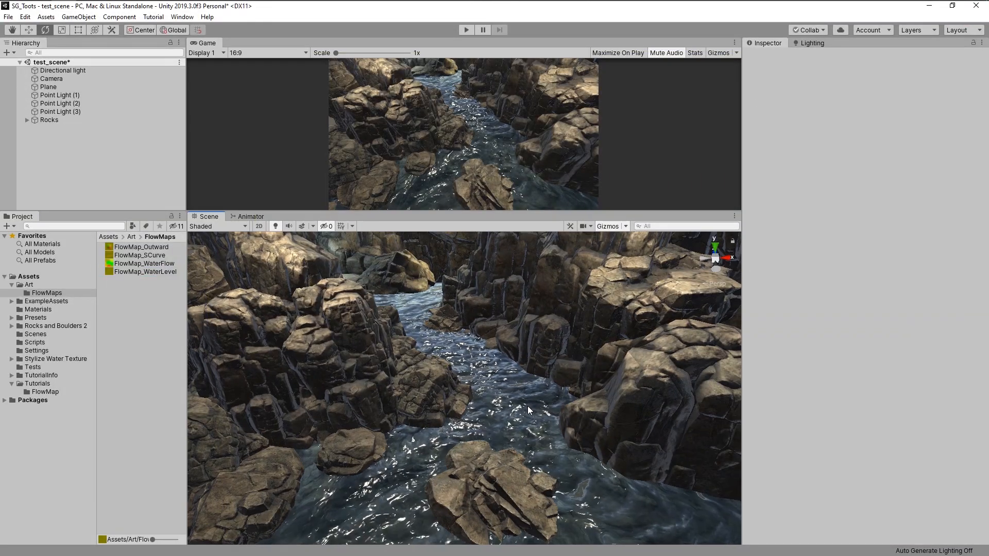
{"action": "right_click_drag", "start_coordinate": [521, 407], "coordinate": [516, 406]}
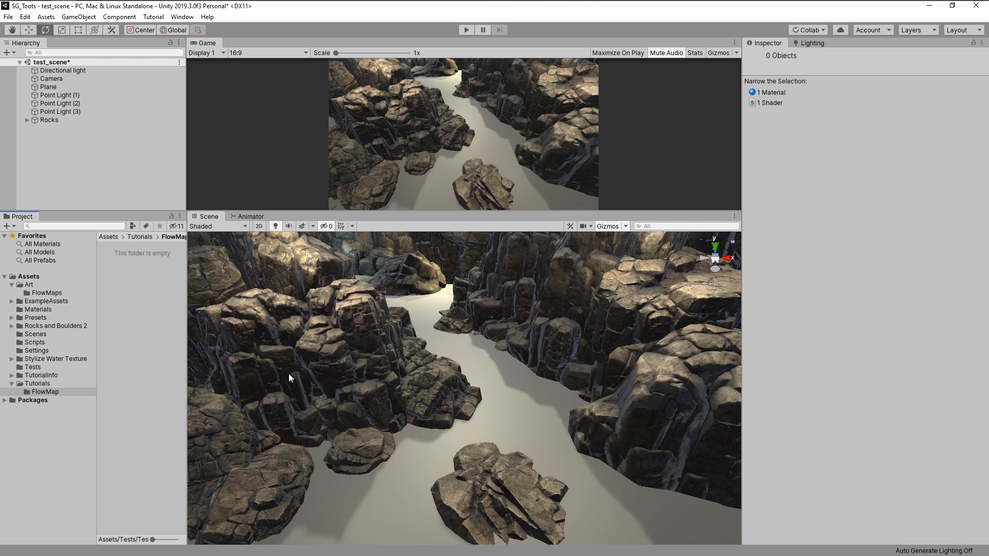
- Create a new PBR Graph shader in the Tutorials/FlowMap folder and name it PT_FlowMap
{"action": "right_click", "coordinate": [121, 311]}
{"action": "mouse_move", "coordinate": [228, 58]}
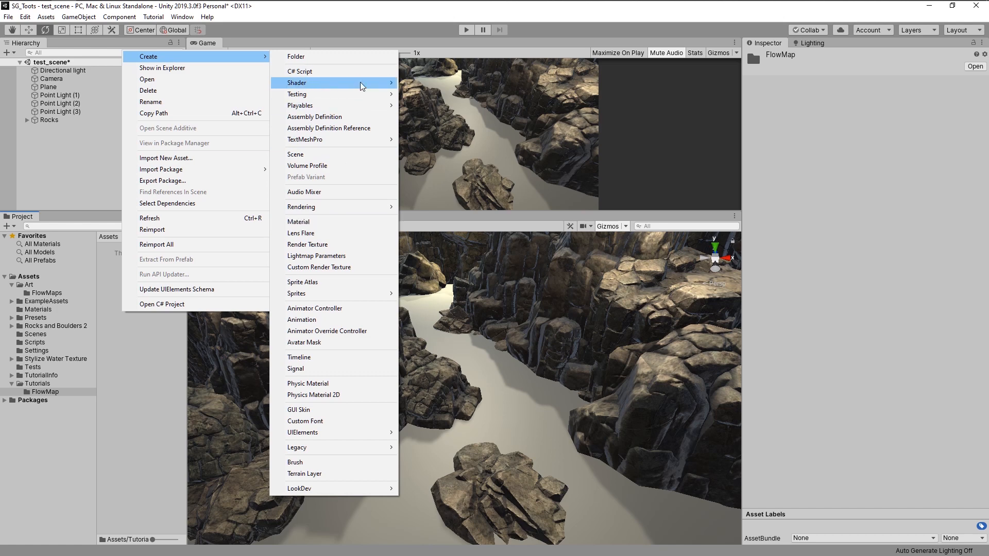
{"action": "mouse_move", "coordinate": [360, 83]}
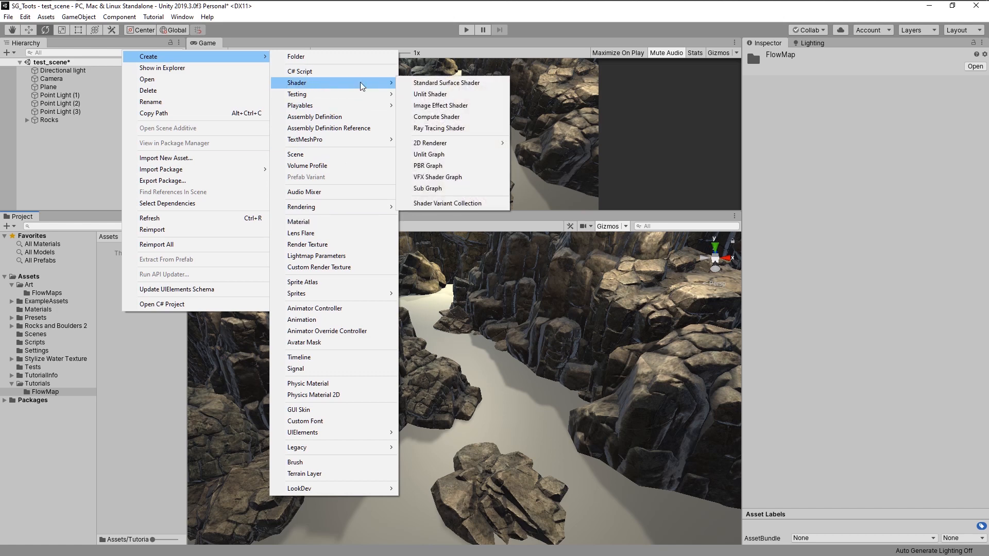
{"action": "left_click", "coordinate": [436, 165]}
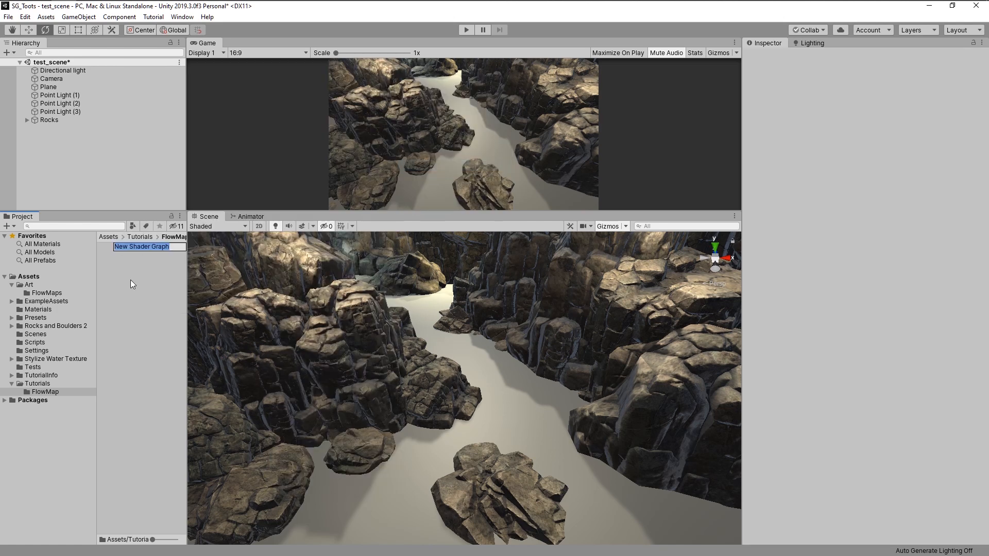
{"action": "type", "text": "FlowMap"}
{"action": "key", "text": "Home"}
{"action": "type", "text": "PT_"}
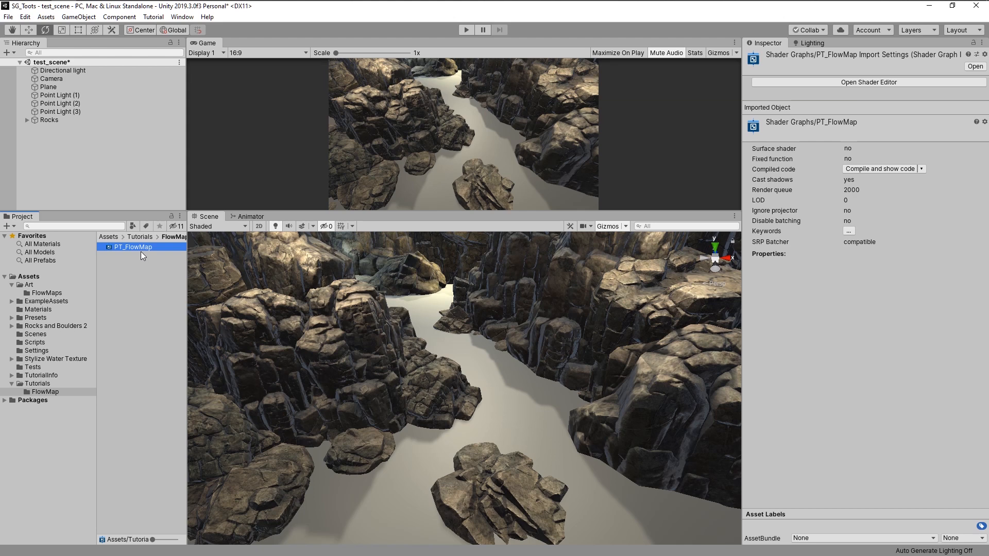
- Open PT_FlowMap in the Shader Editor, maximize its window, and move the PBR Master node aside
{"action": "left_click", "coordinate": [856, 84]}
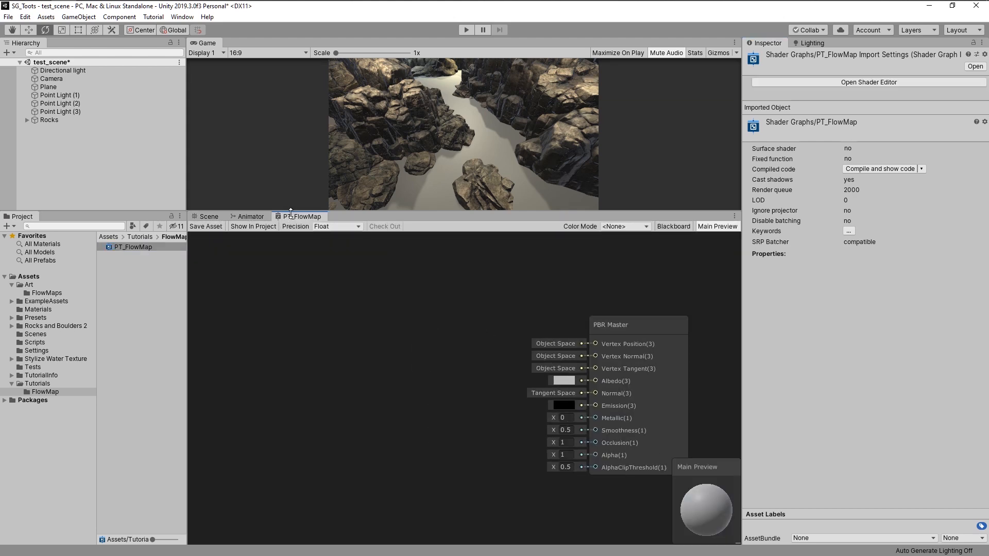
{"action": "left_click_drag", "start_coordinate": [291, 212], "coordinate": [416, 343]}
{"action": "double_click", "coordinate": [673, 185]}
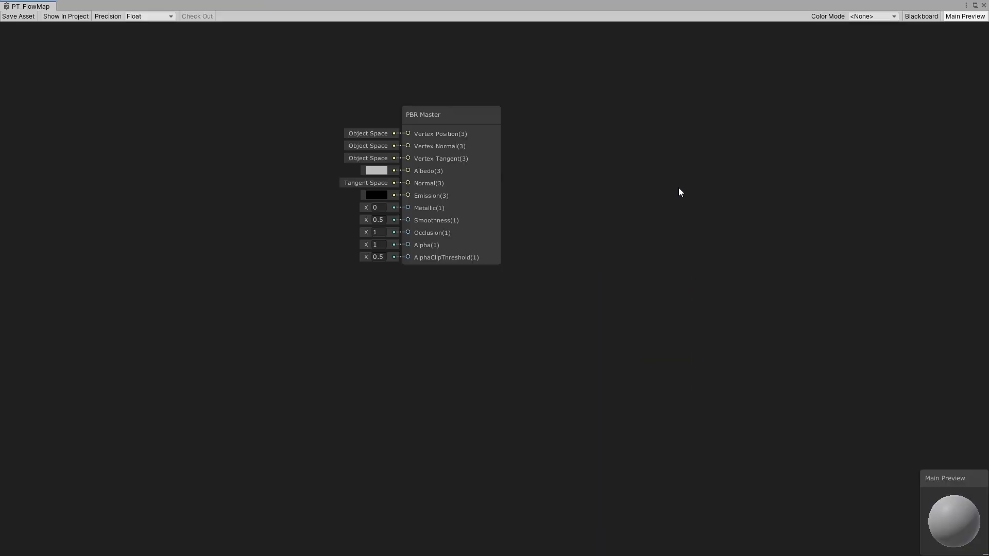
{"action": "middle_click_drag", "start_coordinate": [376, 244], "coordinate": [631, 381]}
{"action": "middle_click_drag", "start_coordinate": [404, 259], "coordinate": [536, 275]}
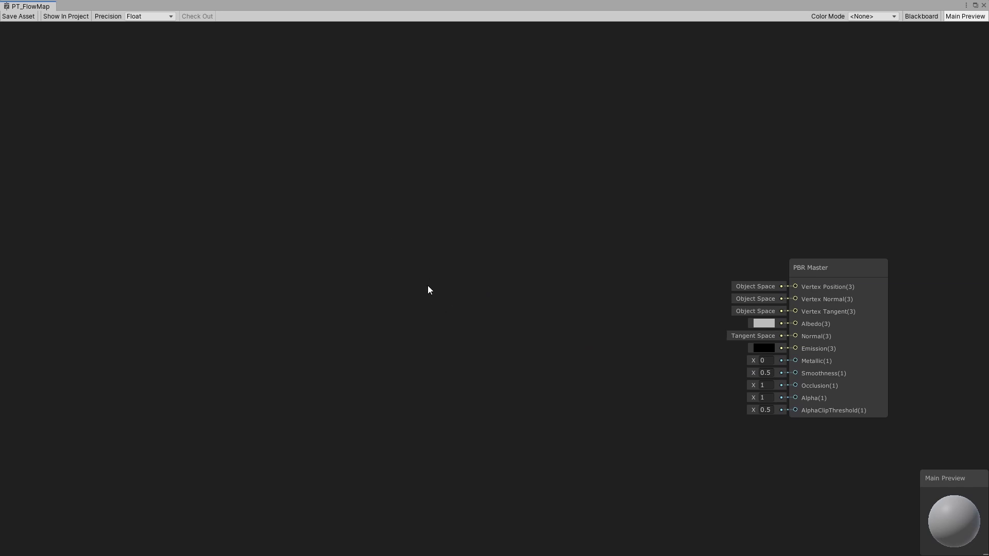
{"action": "key", "text": "space"}
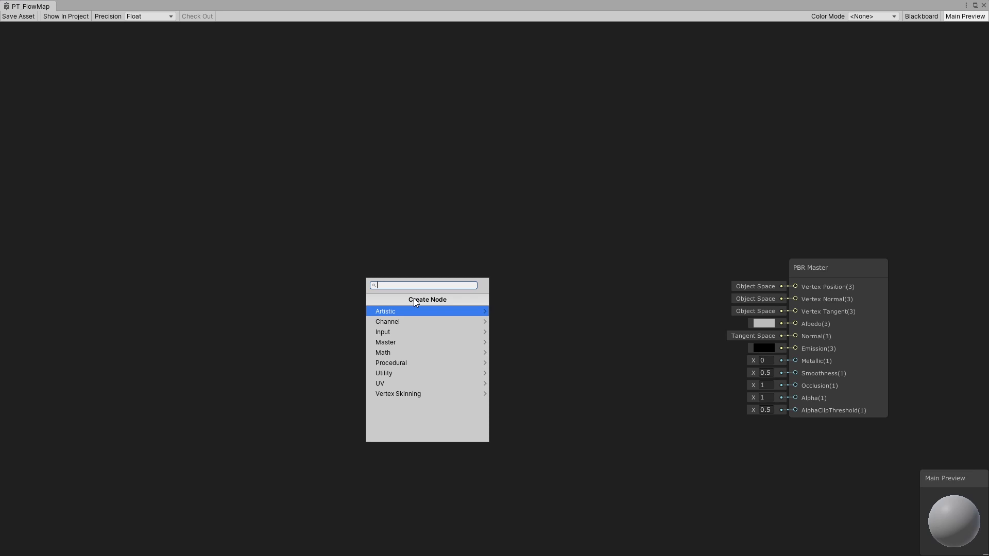
{"action": "key", "text": "Escape"}
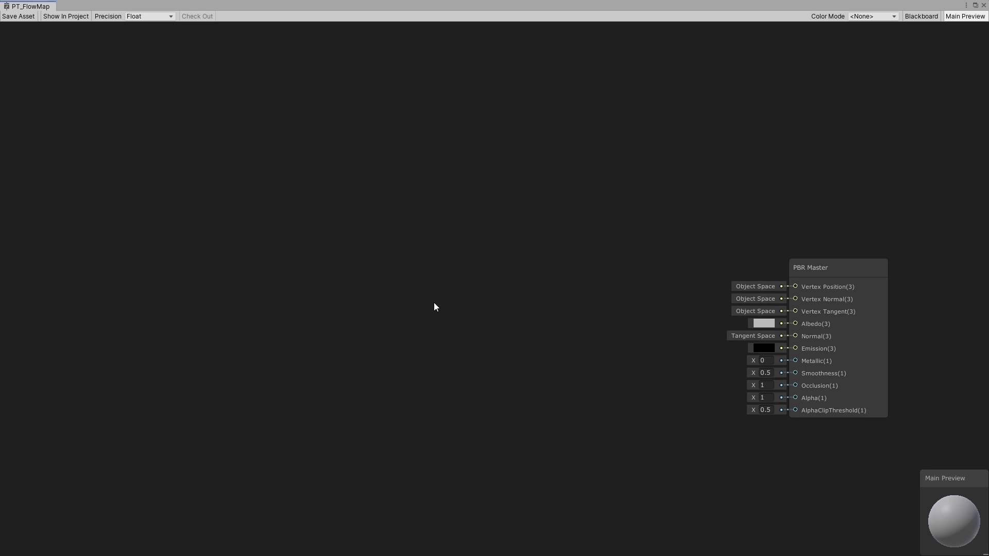
{"action": "left_click_drag", "start_coordinate": [482, 327], "coordinate": [446, 214]}
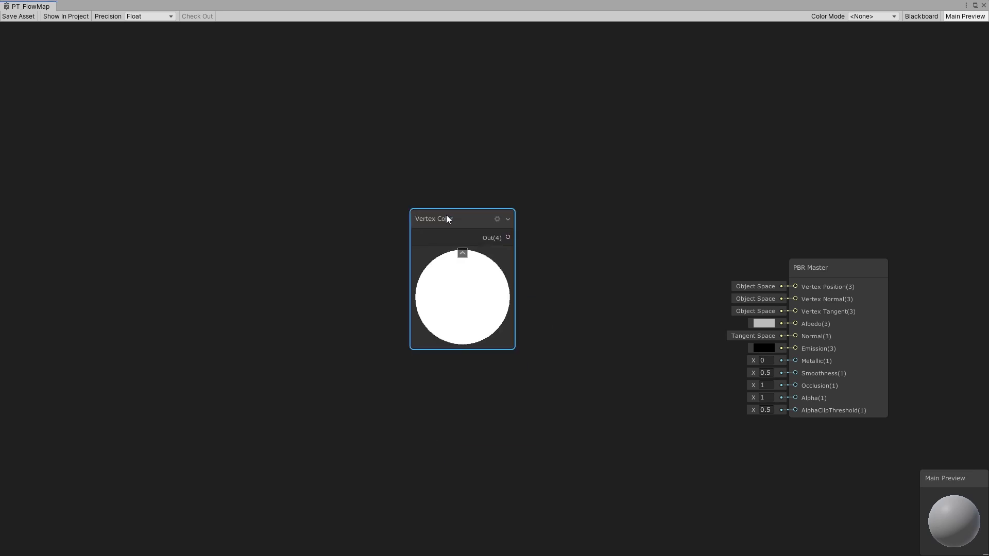
{"action": "key", "text": "Delete"}
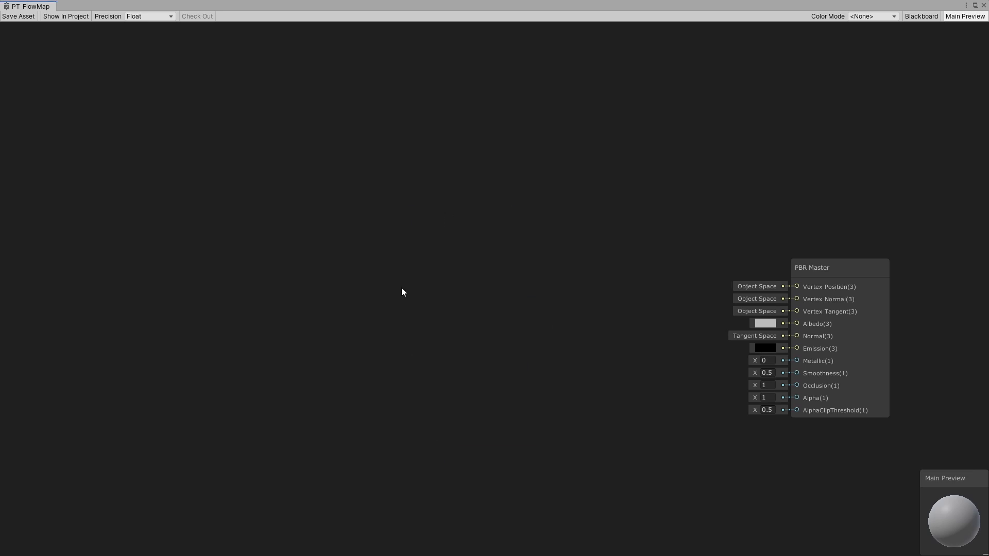
{"action": "scroll", "coordinate": [463, 281], "scroll_direction": "down", "scroll_amount": 3}
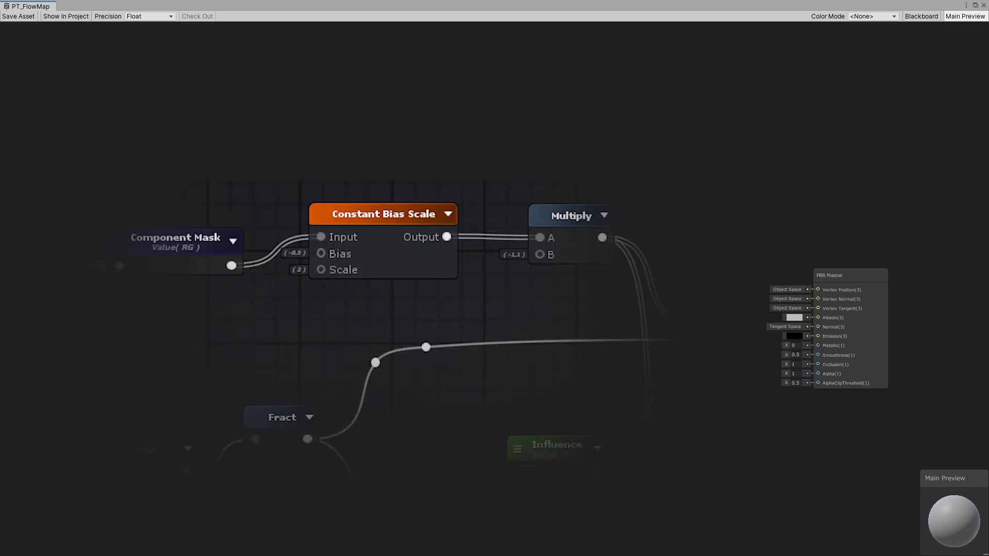
{"action": "middle_click_drag", "start_coordinate": [433, 248], "coordinate": [513, 261]}
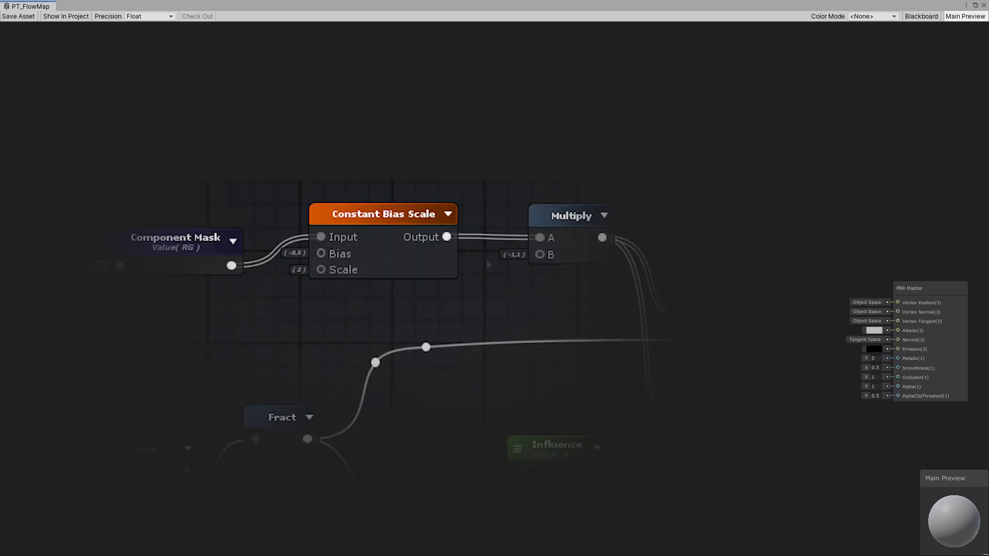
{"action": "key", "text": "space"}
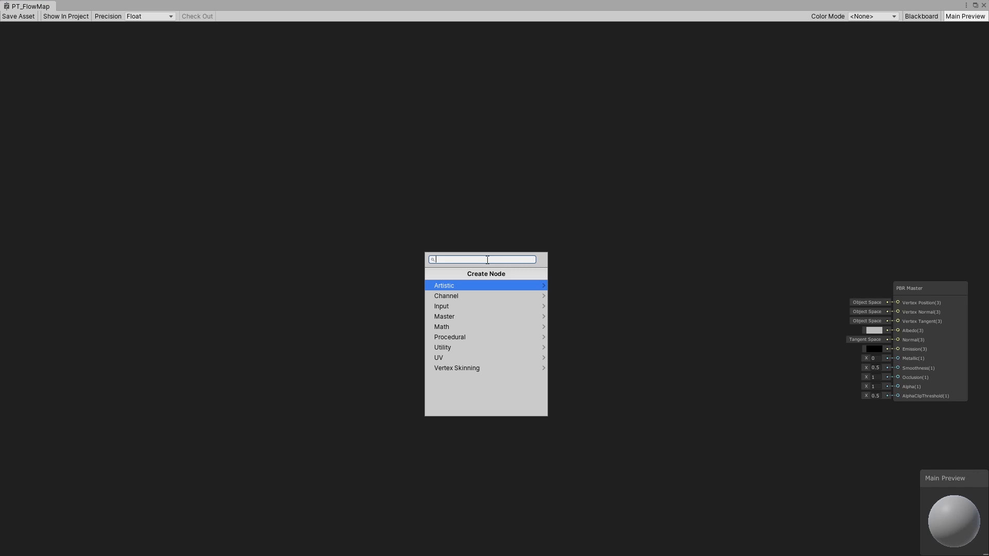
{"action": "type", "text": "constant"}
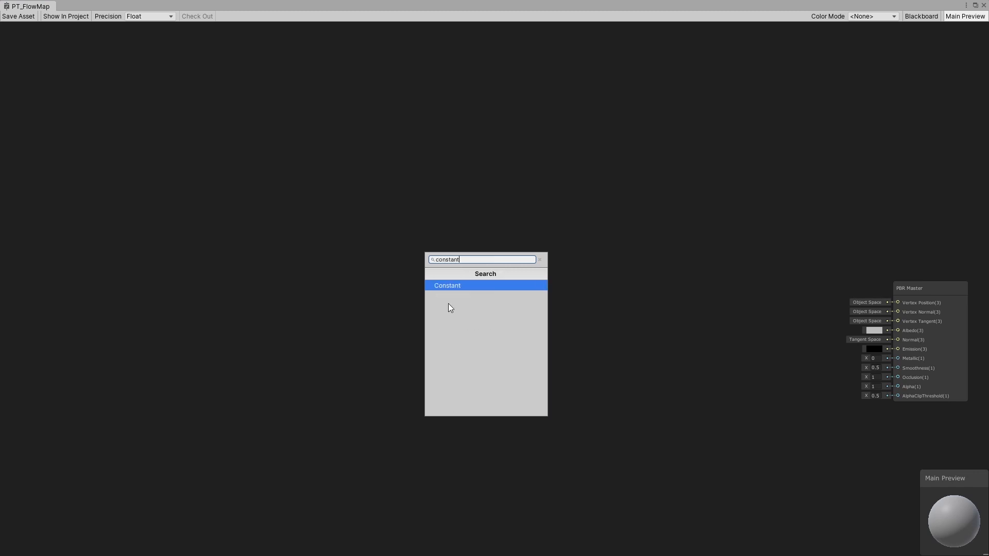
{"action": "left_click", "coordinate": [443, 286]}
{"action": "left_click_drag", "start_coordinate": [495, 277], "coordinate": [480, 263]}
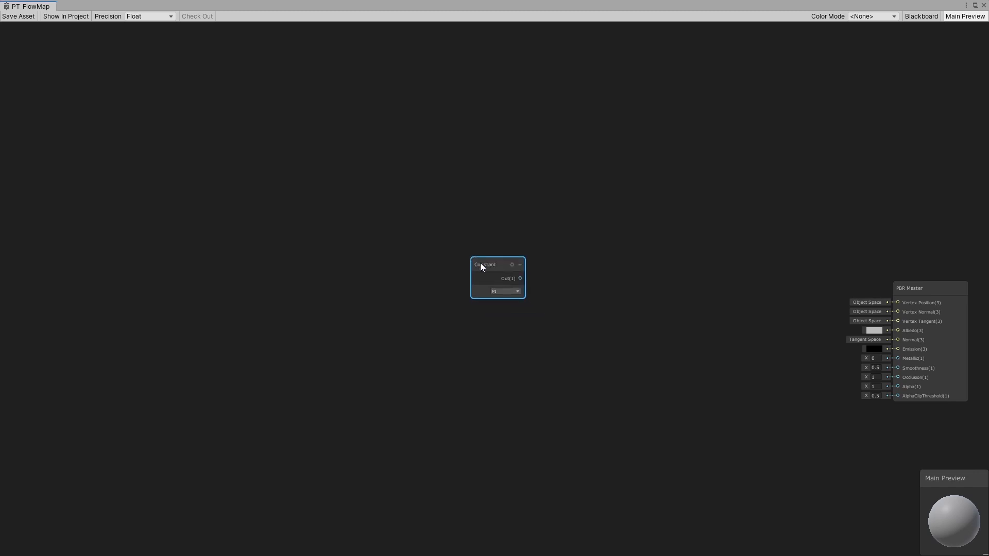
{"action": "key", "text": "Delete"}
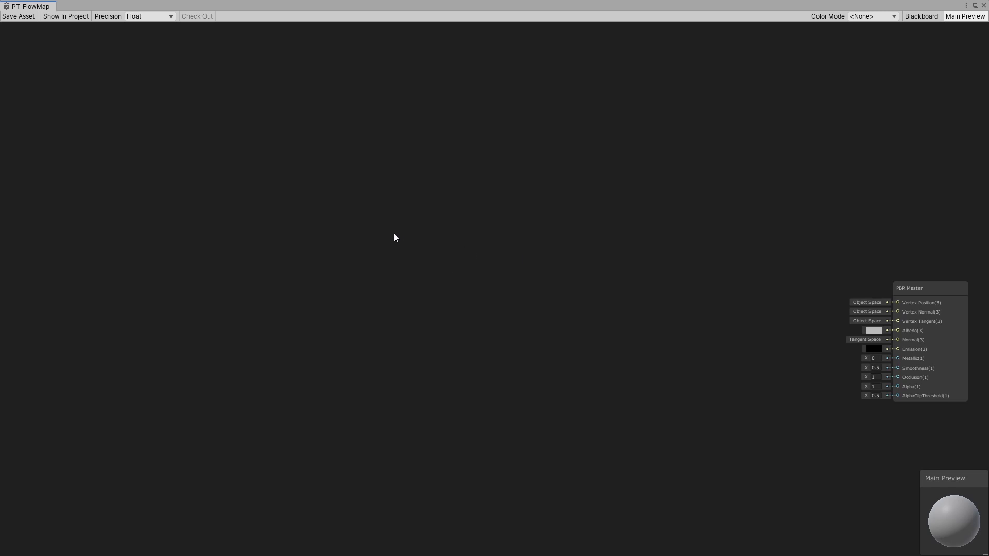
- Add a Vector 1 node and set its value to -0.5
{"action": "key", "text": "space"}
{"action": "type", "text": "vector"}
{"action": "left_click", "coordinate": [352, 259]}
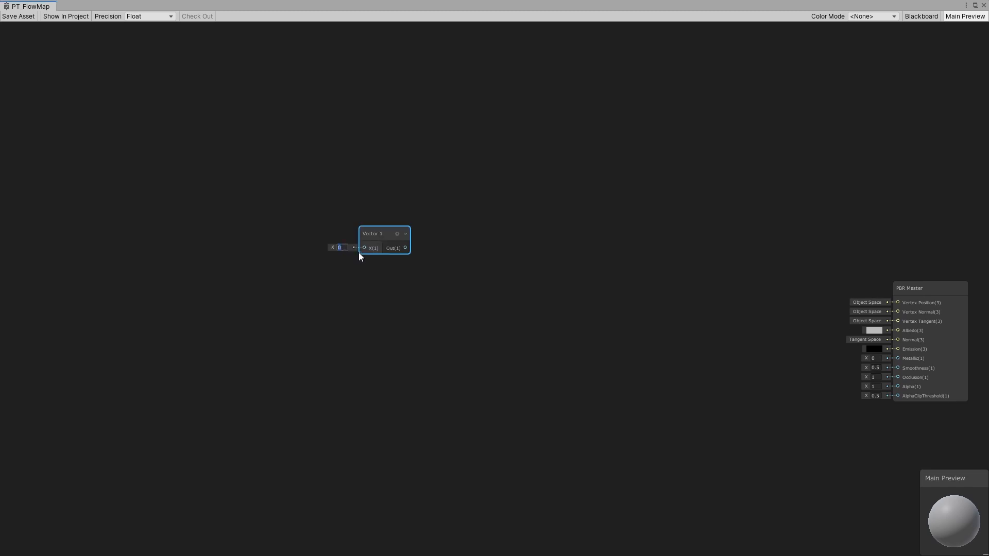
{"action": "type", "text": "-0.5"}
{"action": "key", "text": "Return"}
- Add an Add node, connect the Vector 1 output to its B input, and collapse its preview
{"action": "left_click", "coordinate": [477, 249]}
{"action": "key", "text": "space"}
{"action": "type", "text": "add"}
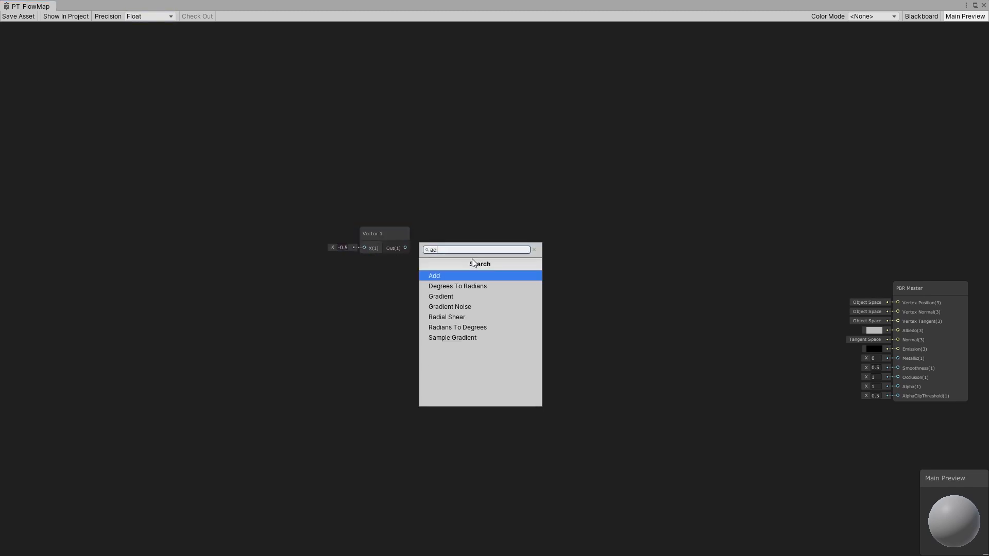
{"action": "left_click", "coordinate": [455, 277]}
{"action": "left_click_drag", "start_coordinate": [405, 248], "coordinate": [460, 195]}
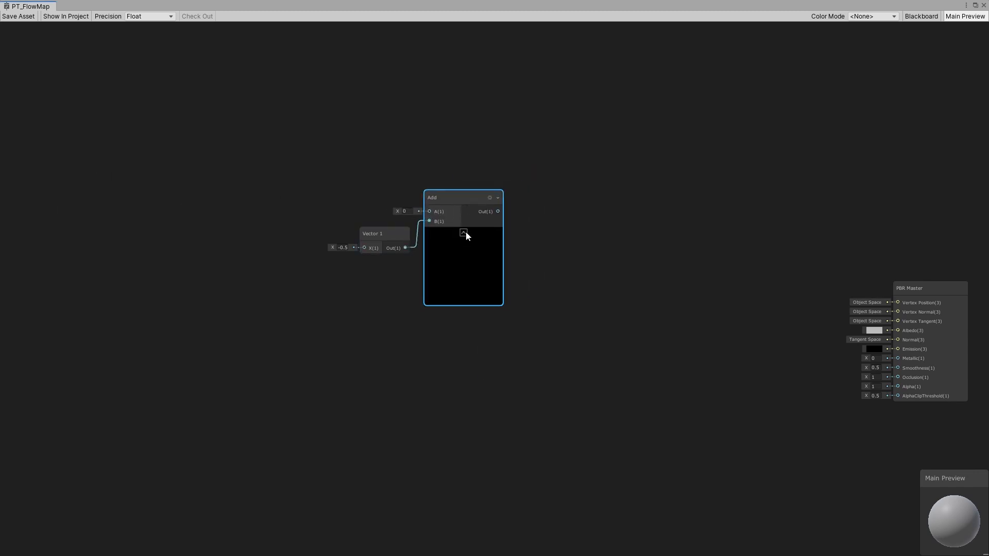
{"action": "left_click", "coordinate": [465, 230]}
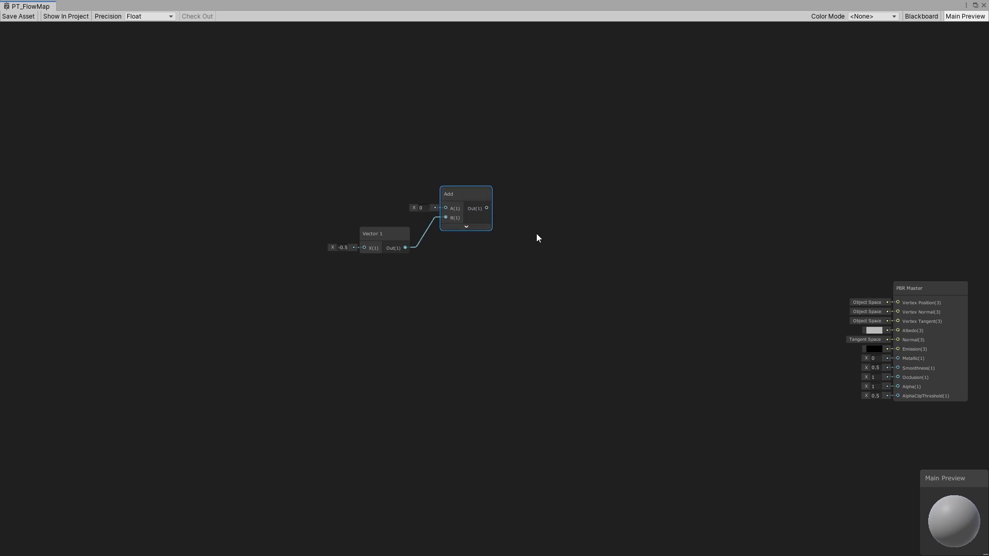
- Add a Multiply node and connect the Add node's output to its A input
{"action": "key", "text": "space"}
{"action": "type", "text": "mltu"}
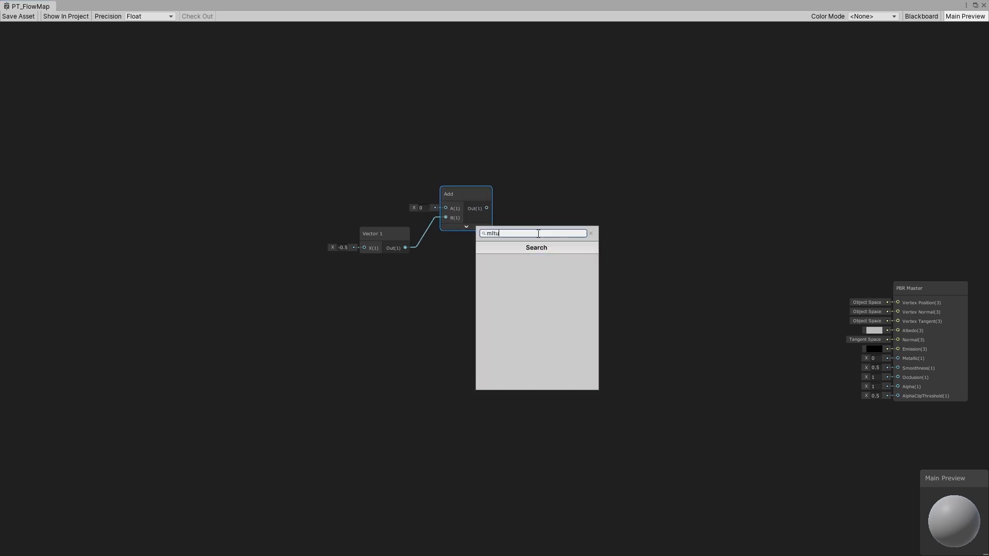
{"action": "key", "text": "BackSpace"}
{"action": "key", "text": "BackSpace"}
{"action": "key", "text": "BackSpace"}
{"action": "type", "text": "ulti"}
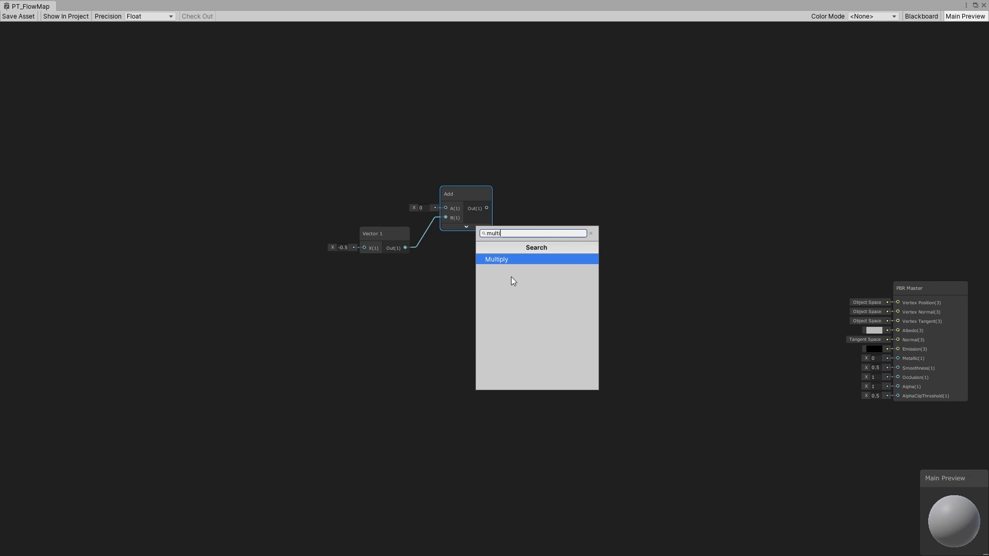
{"action": "left_click", "coordinate": [530, 261]}
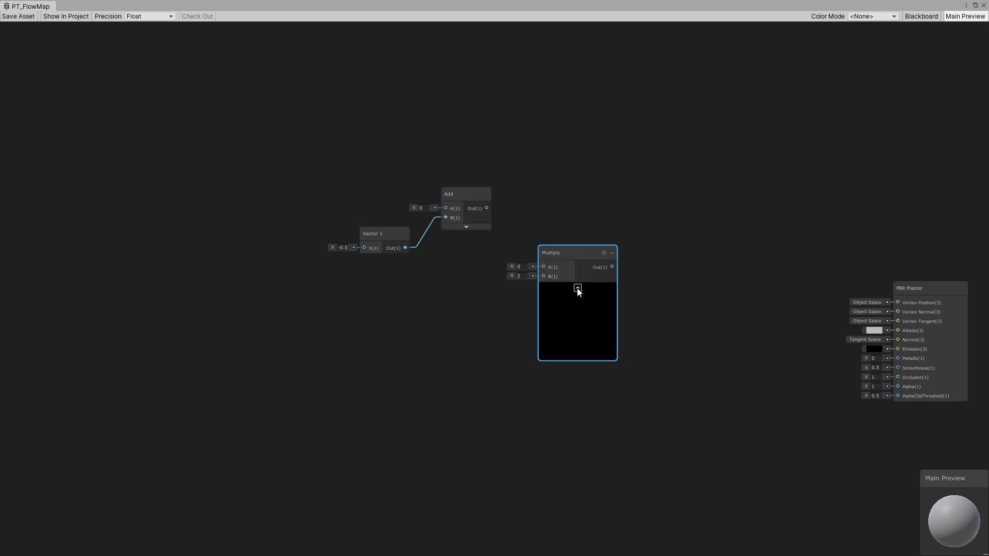
{"action": "left_click_drag", "start_coordinate": [487, 208], "coordinate": [530, 232]}
- Add a second Vector 1 node and set its value to 2
{"action": "key", "text": "space"}
{"action": "type", "text": "vector"}
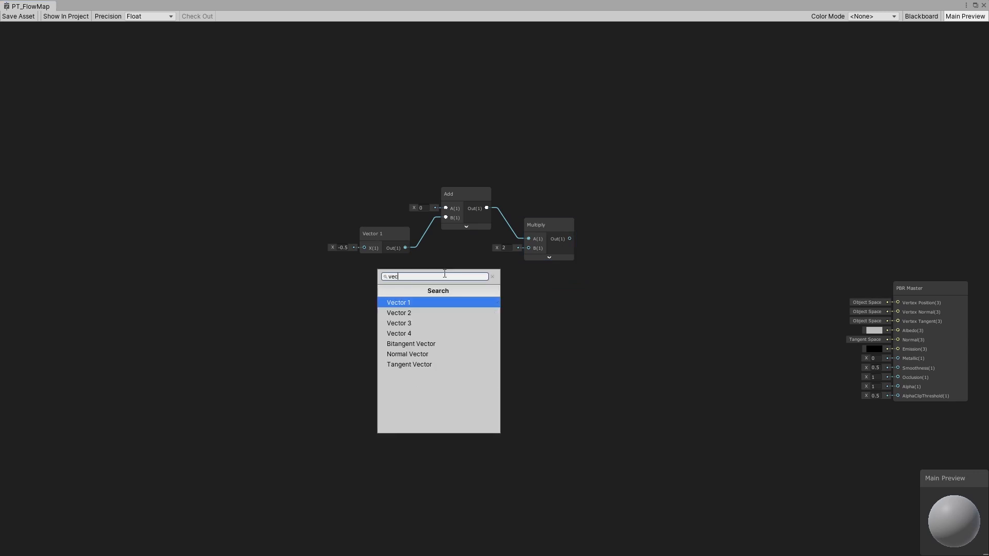
{"action": "left_click", "coordinate": [425, 301]}
{"action": "left_click", "coordinate": [426, 310]}
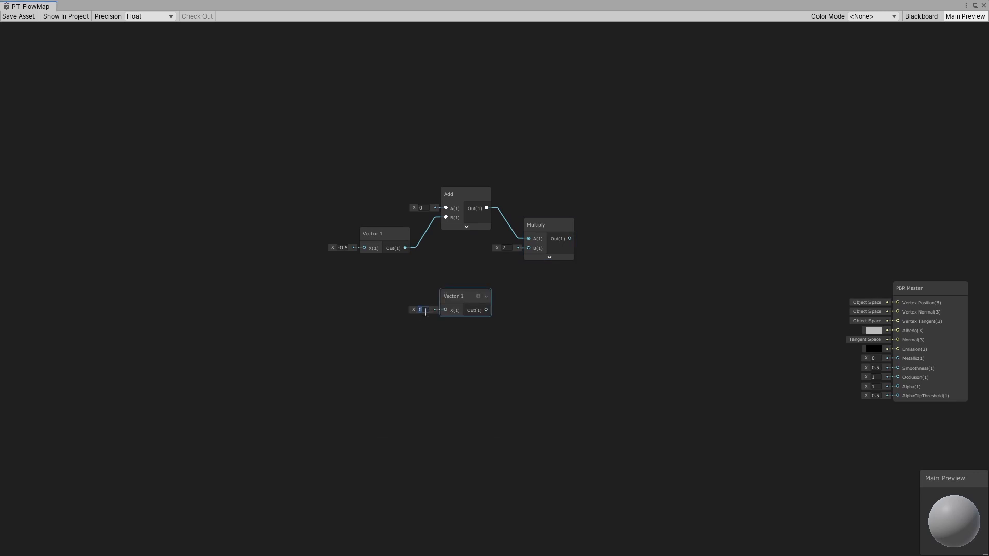
{"action": "type", "text": "2"}
{"action": "left_click_drag", "start_coordinate": [450, 291], "coordinate": [449, 266]}
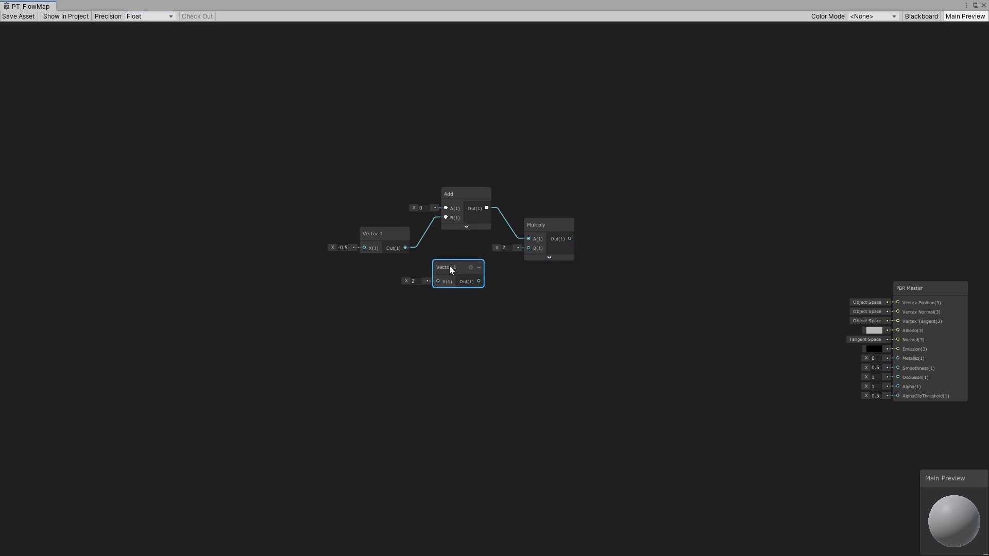
- Connect the second Vector 1 output to the Multiply node's B input and tidy the node layout
{"action": "left_click", "coordinate": [502, 249]}
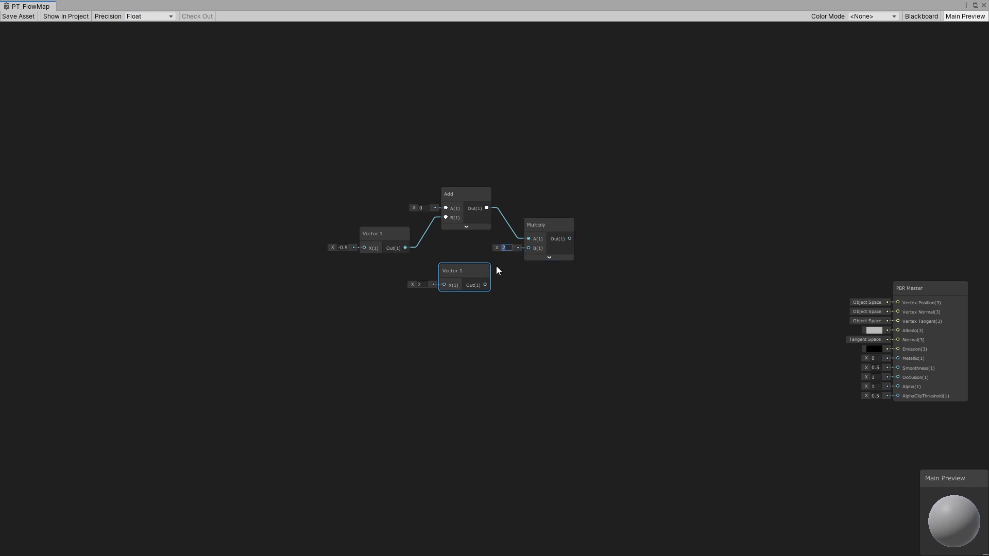
{"action": "left_click_drag", "start_coordinate": [485, 285], "coordinate": [528, 248]}
{"action": "left_click_drag", "start_coordinate": [463, 269], "coordinate": [467, 257]}
{"action": "left_click", "coordinate": [496, 291]}
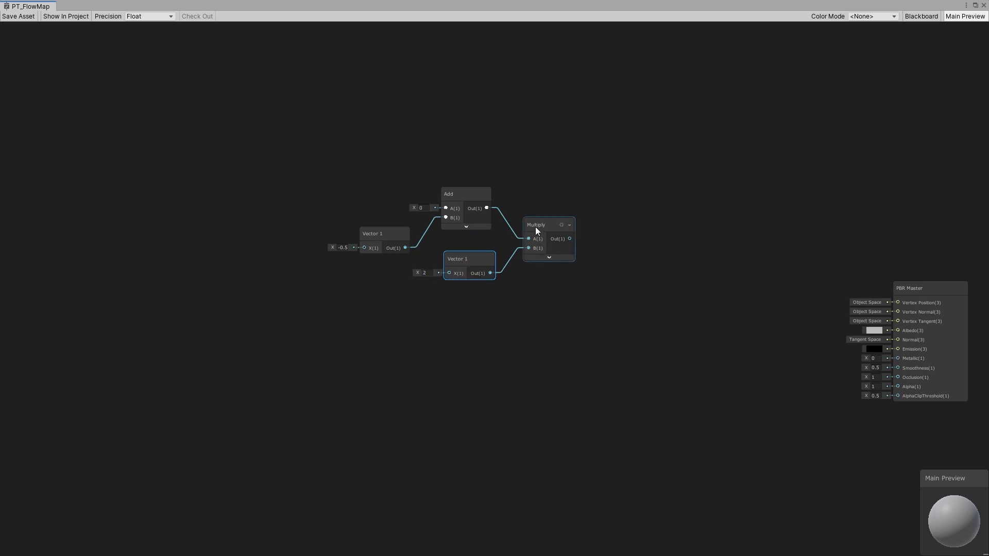
{"action": "left_click", "coordinate": [535, 227]}
{"action": "left_click_drag", "start_coordinate": [472, 258], "coordinate": [456, 255]}
{"action": "left_click", "coordinate": [427, 268]}
{"action": "left_click", "coordinate": [476, 287]}
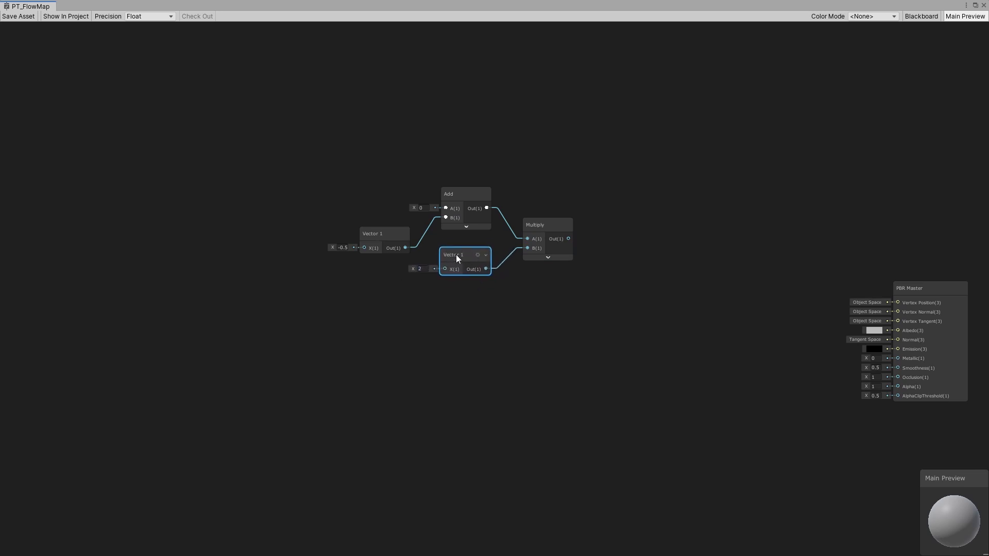
- Group the Vector 1, Add, second Vector 1 and Multiply nodes into a group titled "Constant Bias Scale"
{"action": "left_click", "coordinate": [545, 241]}
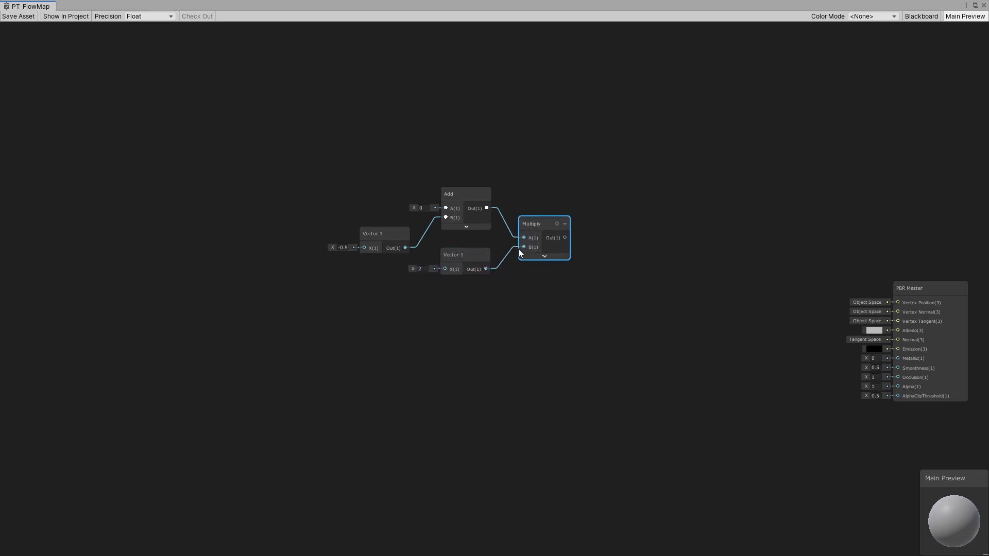
{"action": "left_click_drag", "start_coordinate": [658, 206], "coordinate": [360, 354]}
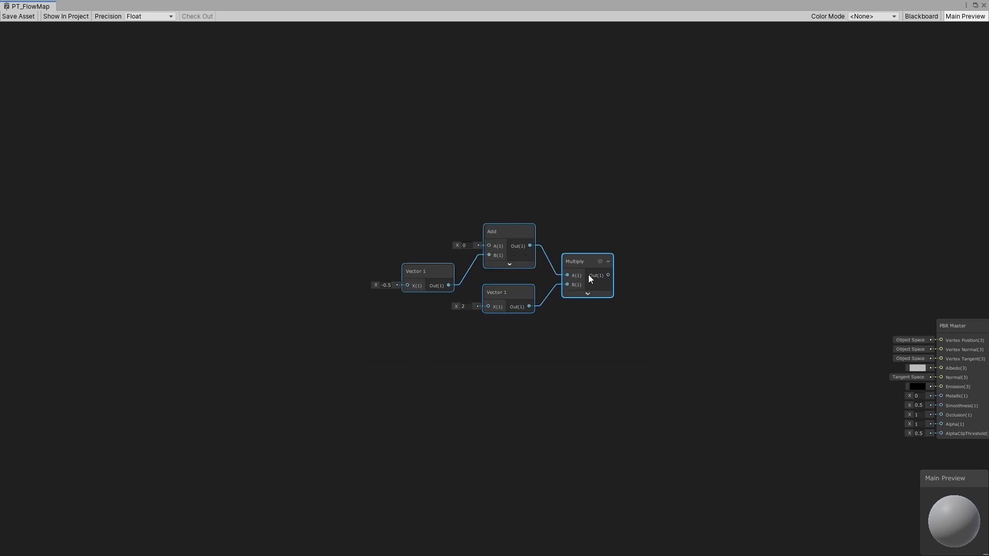
{"action": "right_click", "coordinate": [572, 261]}
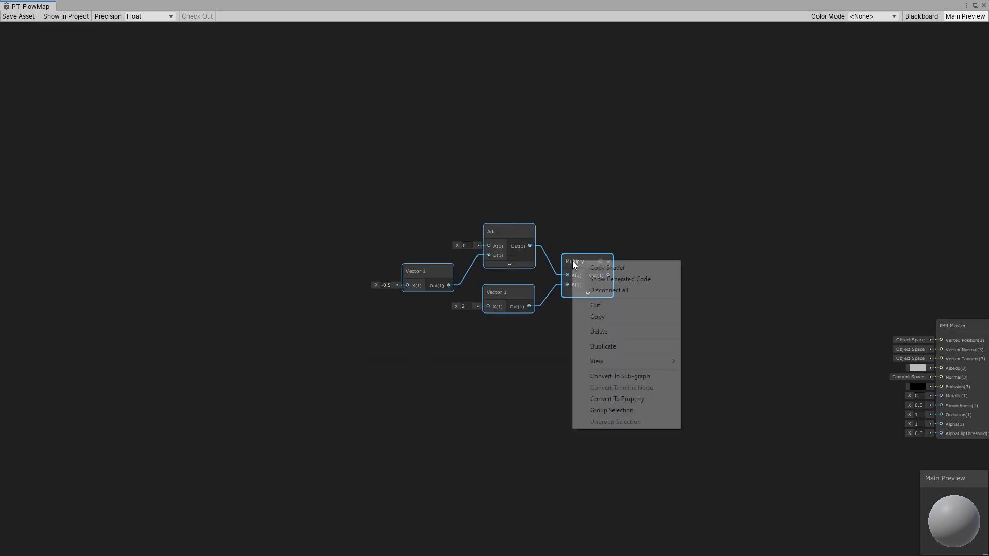
{"action": "left_click", "coordinate": [622, 410]}
{"action": "type", "text": "C"}
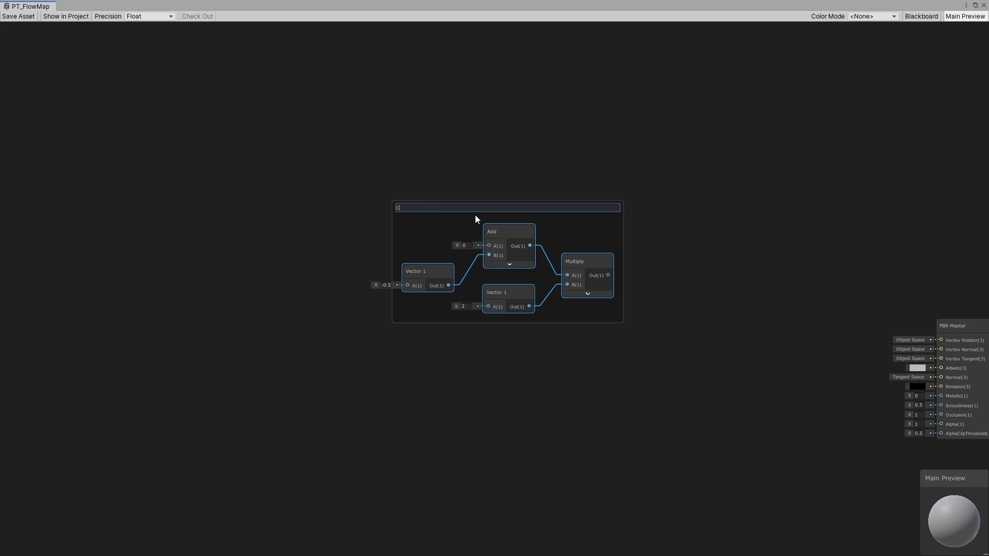
{"action": "type", "text": "onstant Bias Scale"}
{"action": "left_click", "coordinate": [488, 174]}
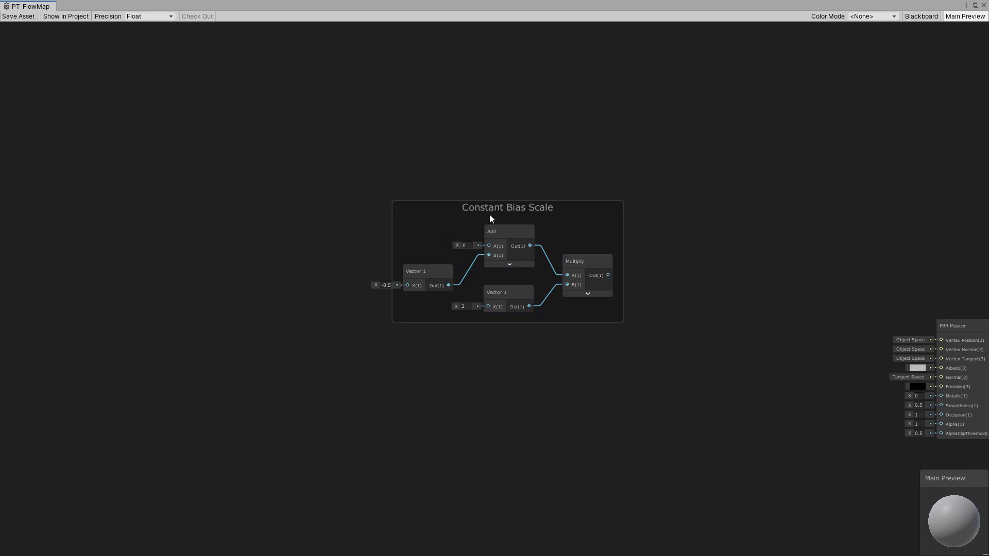
- Add a Sample Texture 2D node to the left of the Constant Bias Scale group
{"action": "left_click", "coordinate": [515, 213]}
{"action": "left_click_drag", "start_coordinate": [578, 215], "coordinate": [576, 216]}
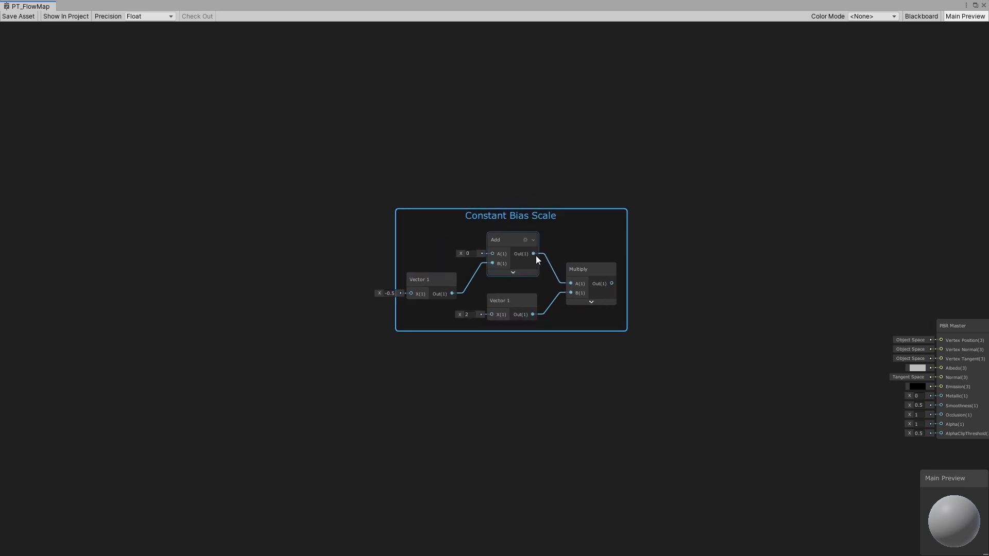
{"action": "left_click_drag", "start_coordinate": [279, 173], "coordinate": [687, 384]}
{"action": "left_click", "coordinate": [510, 240]}
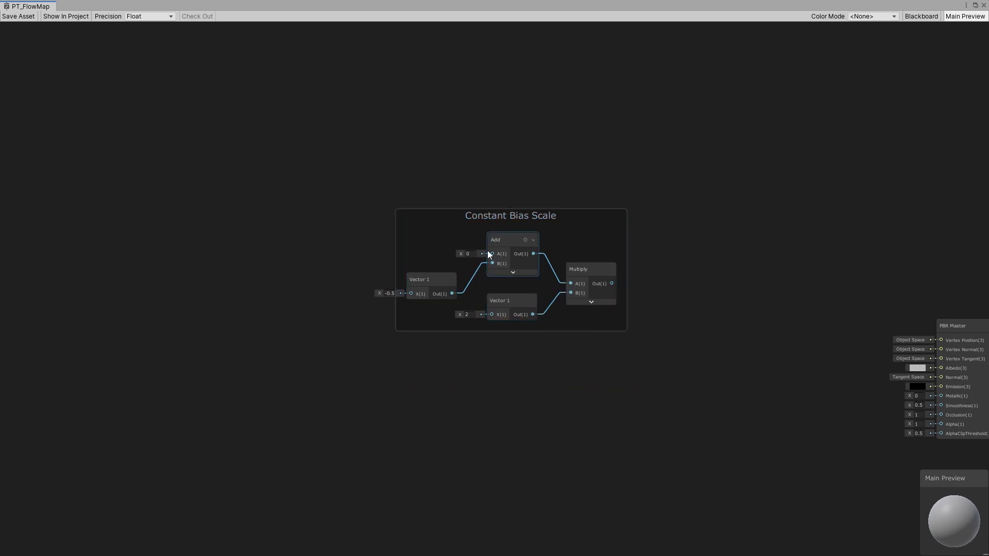
{"action": "middle_click_drag", "start_coordinate": [487, 251], "coordinate": [648, 253]}
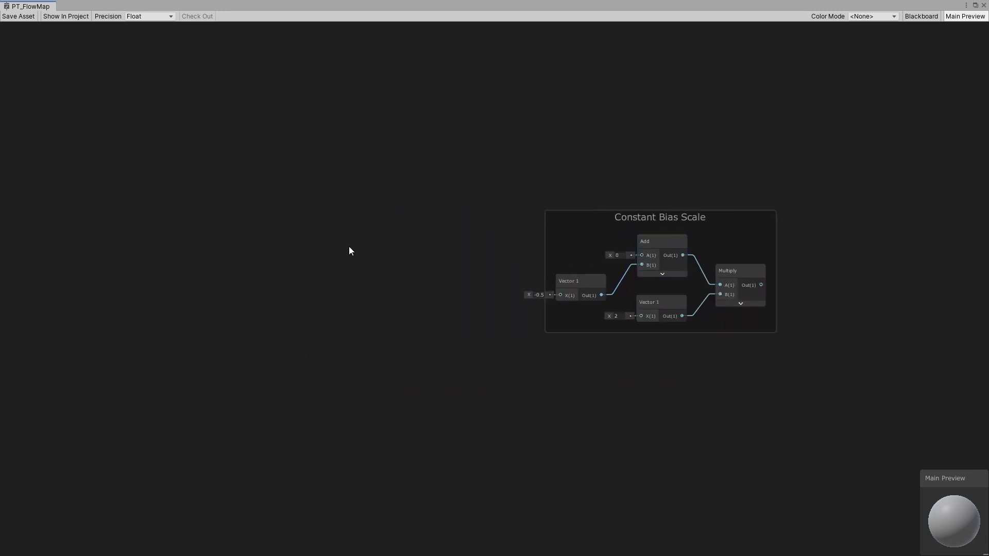
{"action": "middle_click_drag", "start_coordinate": [403, 267], "coordinate": [205, 254]}
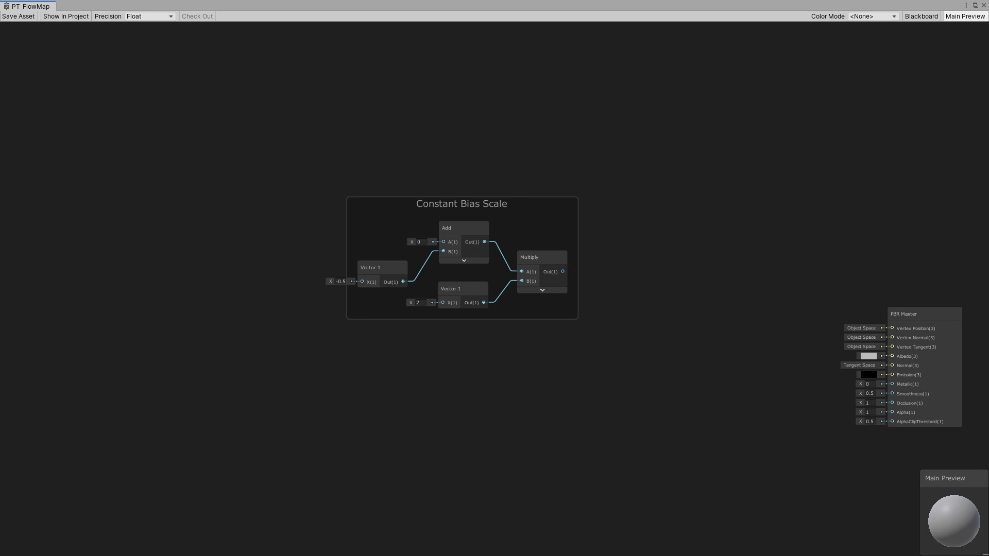
{"action": "middle_click_drag", "start_coordinate": [335, 328], "coordinate": [534, 349]}
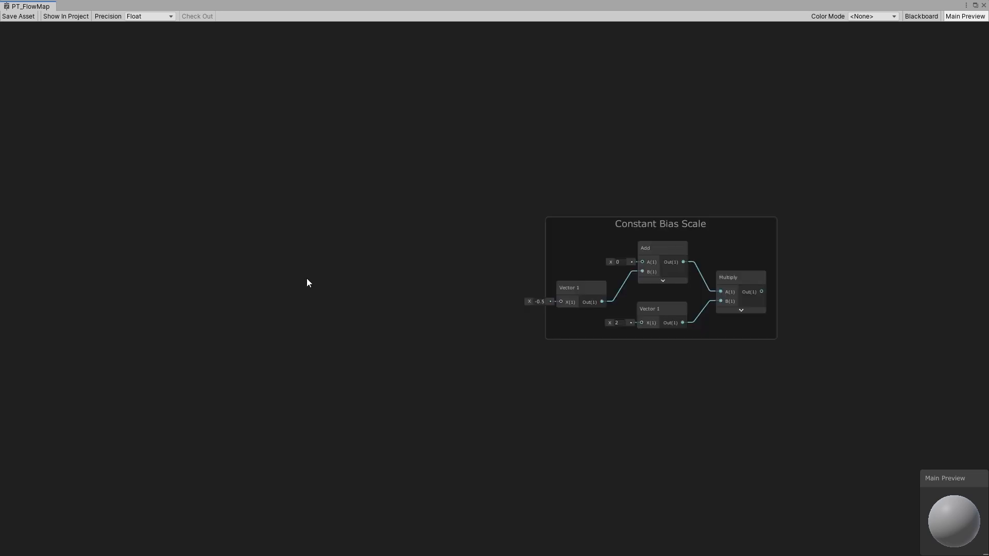
{"action": "key", "text": "space"}
{"action": "type", "text": "te"}
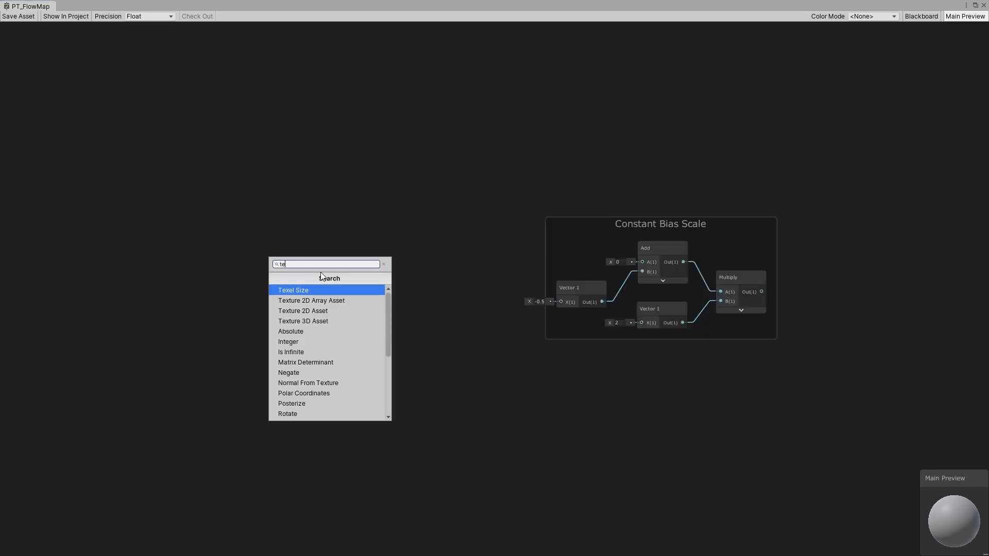
{"action": "type", "text": "xture"}
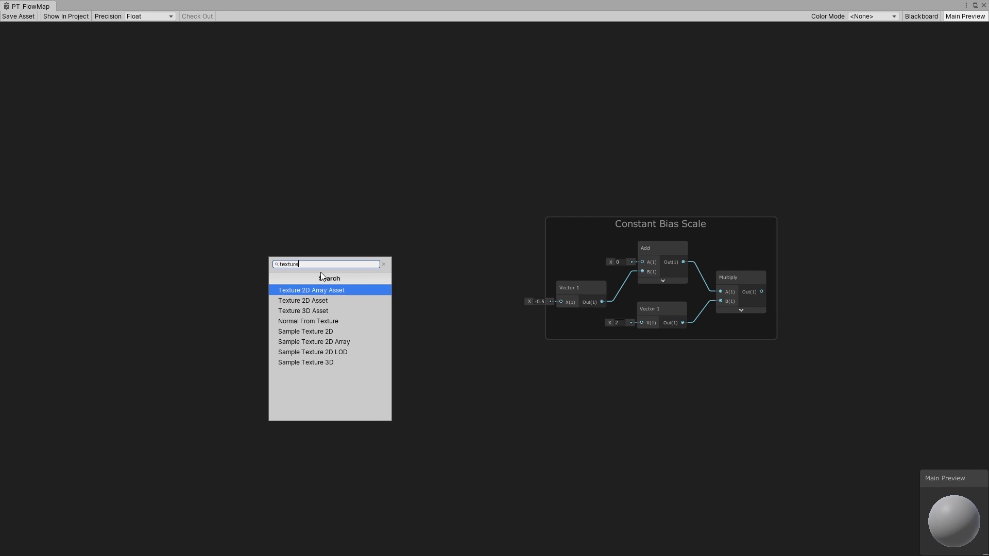
{"action": "left_click", "coordinate": [318, 332]}
{"action": "left_click_drag", "start_coordinate": [318, 331], "coordinate": [355, 228]}
{"action": "left_click", "coordinate": [369, 322]}
- Open the Blackboard and add a Texture2D property named FlowMap
{"action": "left_click", "coordinate": [920, 16]}
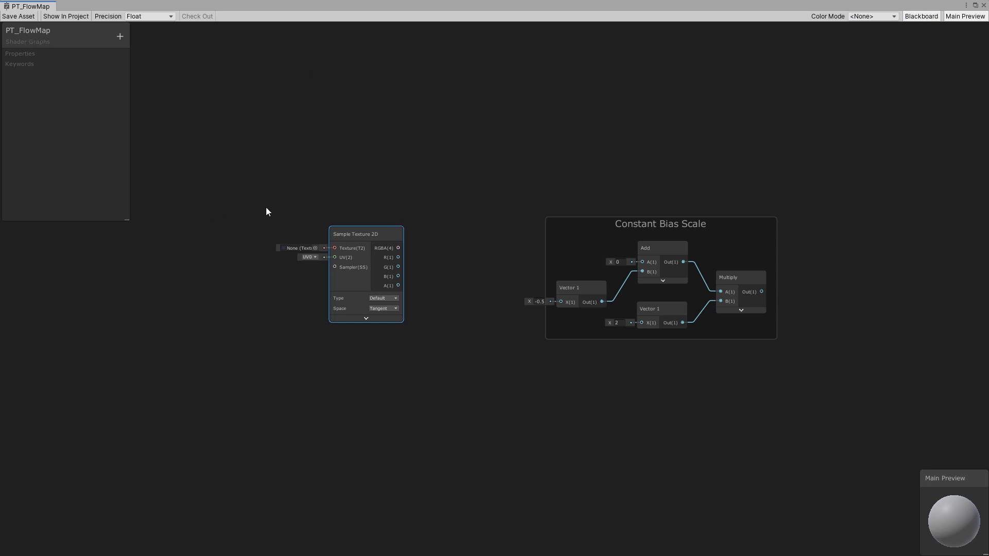
{"action": "middle_click_drag", "start_coordinate": [267, 208], "coordinate": [378, 225]}
{"action": "left_click", "coordinate": [120, 36]}
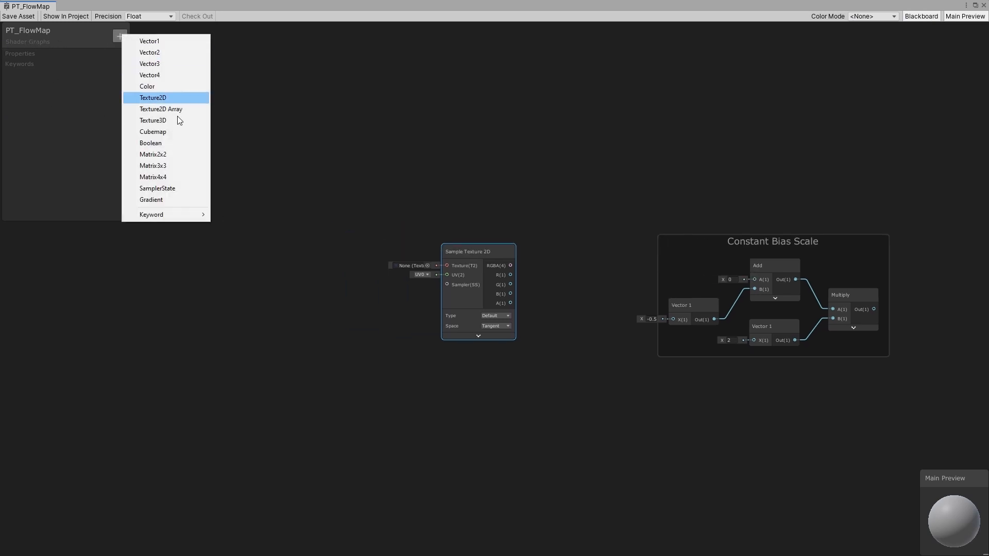
{"action": "left_click", "coordinate": [160, 95]}
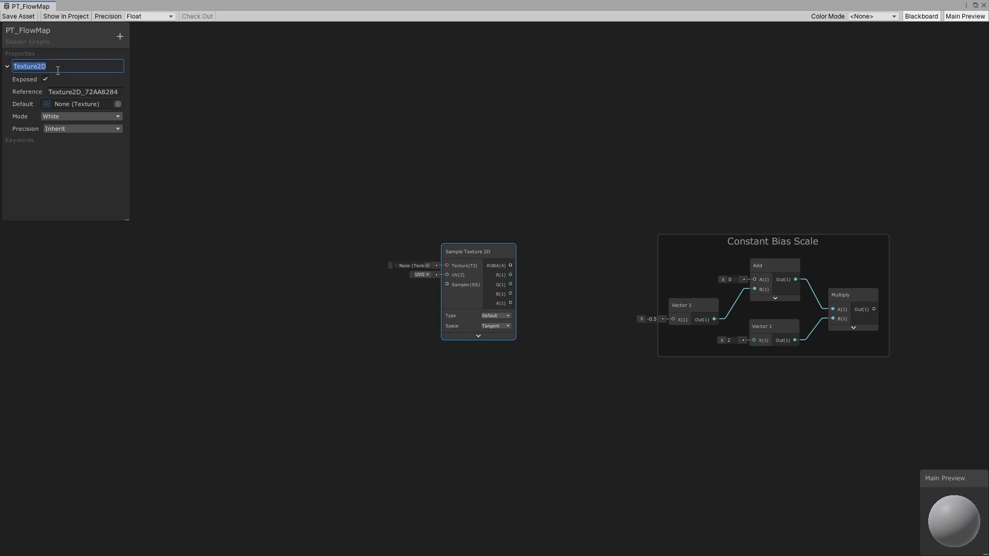
{"action": "type", "text": "FlowMap"}
{"action": "key", "text": "Return"}
- Place the FlowMap property in the graph connected to the Sample Texture 2D node's Texture input
{"action": "left_click_drag", "start_coordinate": [43, 67], "coordinate": [419, 249]}
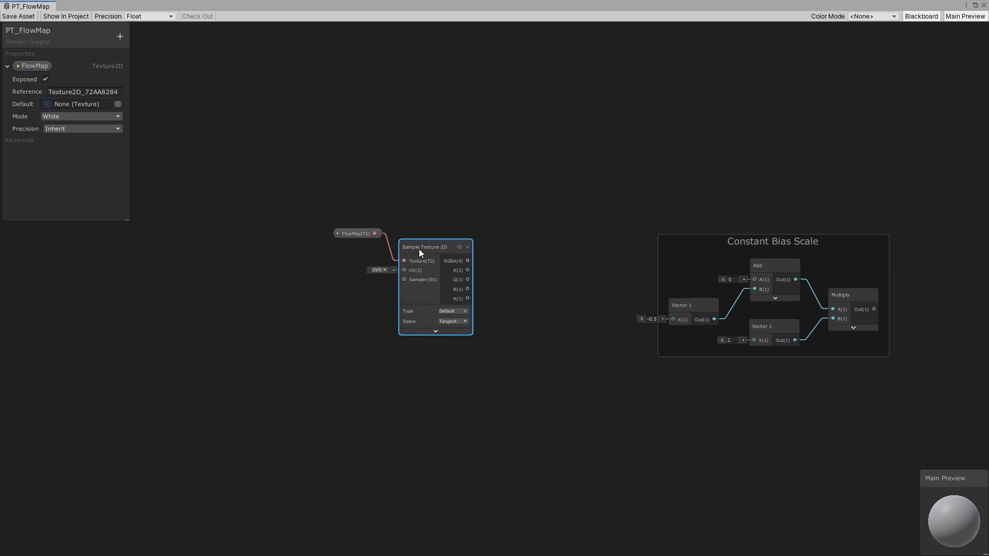
{"action": "left_click", "coordinate": [350, 292]}
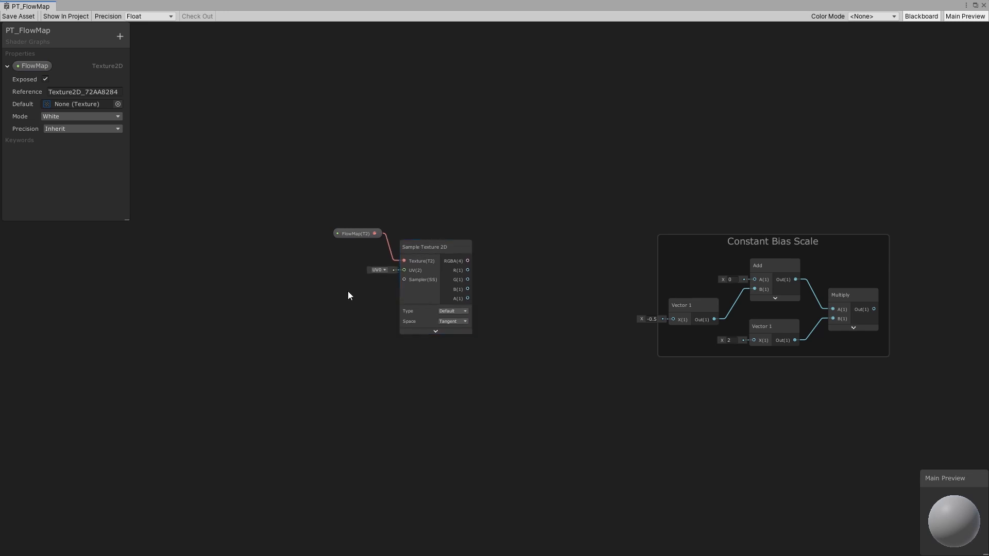
{"action": "middle_click_drag", "start_coordinate": [317, 291], "coordinate": [396, 286]}
- Add a UV node beside the Sample Texture 2D node and collapse its preview
{"action": "scroll", "coordinate": [395, 286], "scroll_direction": "up", "scroll_amount": 1}
{"action": "key", "text": "space"}
{"action": "type", "text": "uv"}
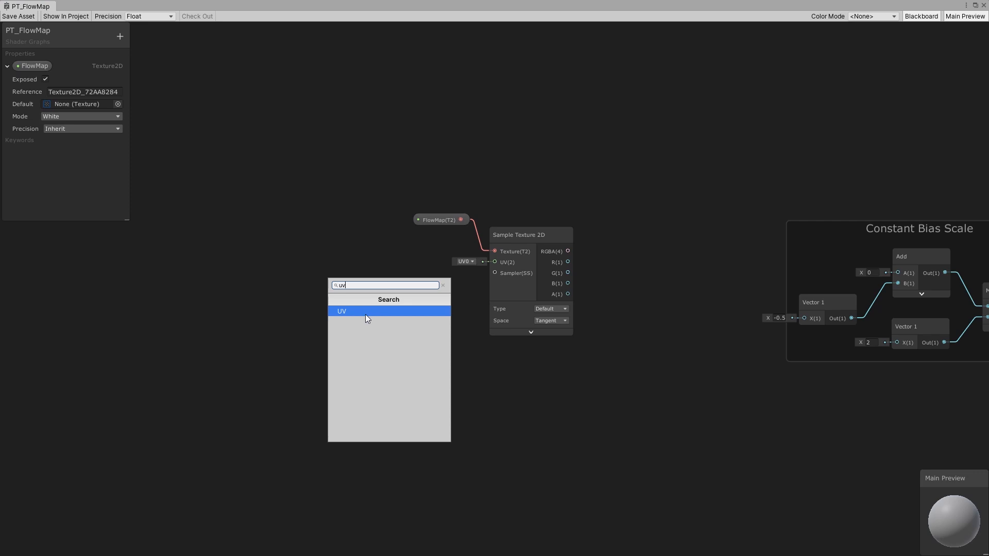
{"action": "left_click", "coordinate": [367, 311]}
{"action": "left_click_drag", "start_coordinate": [412, 309], "coordinate": [333, 301]}
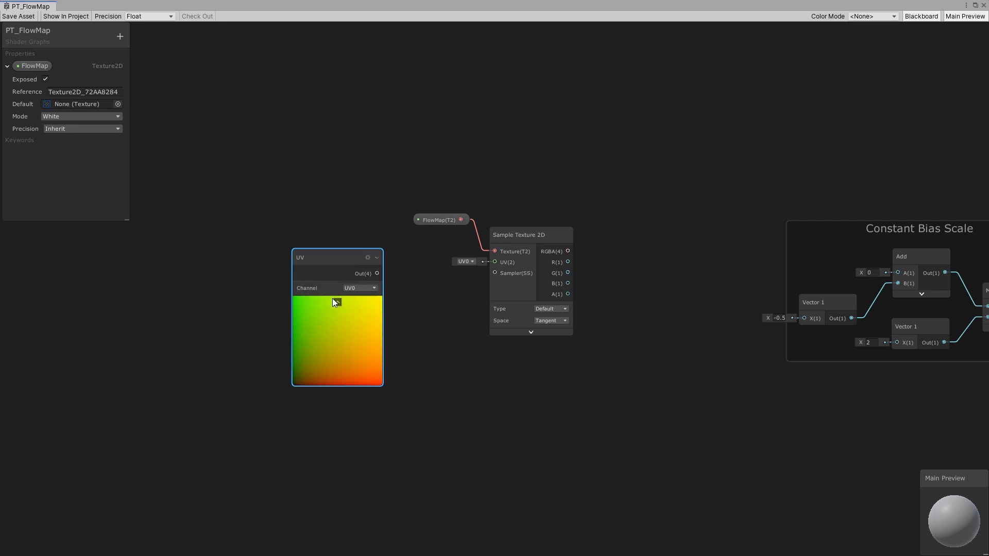
{"action": "left_click", "coordinate": [337, 302]}
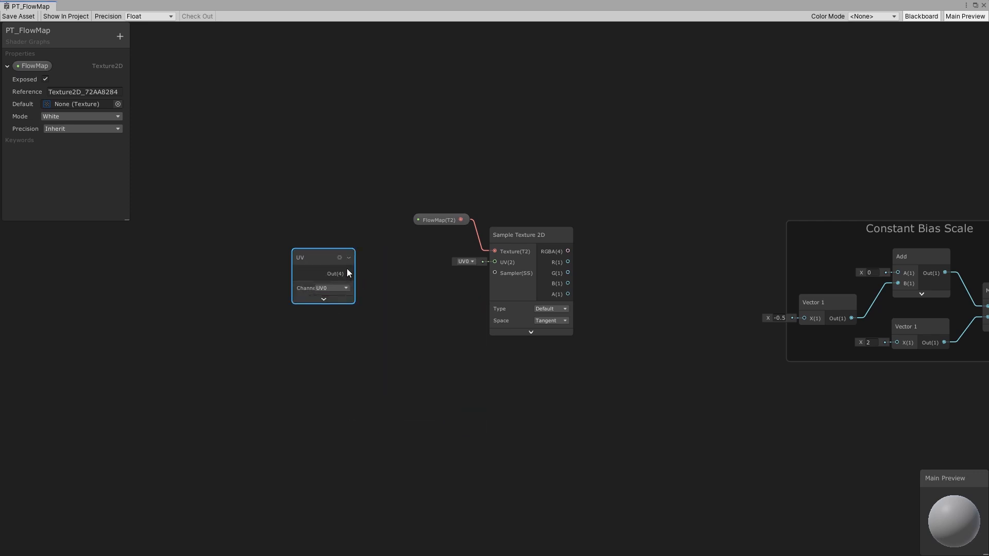
- Connect the UV node's output to the Sample Texture 2D UV input and arrange the nodes
{"action": "left_click_drag", "start_coordinate": [347, 268], "coordinate": [494, 263]}
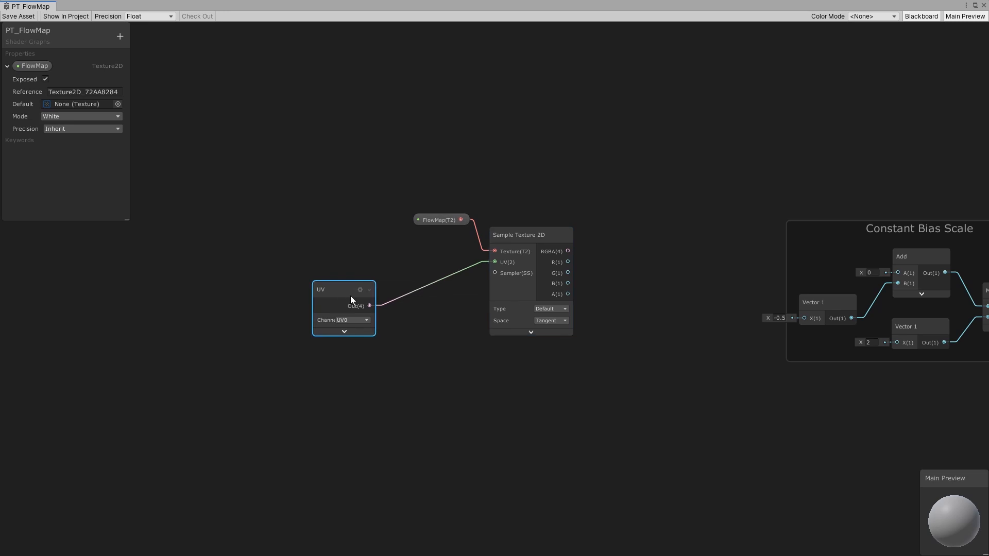
{"action": "left_click_drag", "start_coordinate": [352, 292], "coordinate": [375, 303]}
{"action": "middle_click_drag", "start_coordinate": [621, 326], "coordinate": [496, 297]}
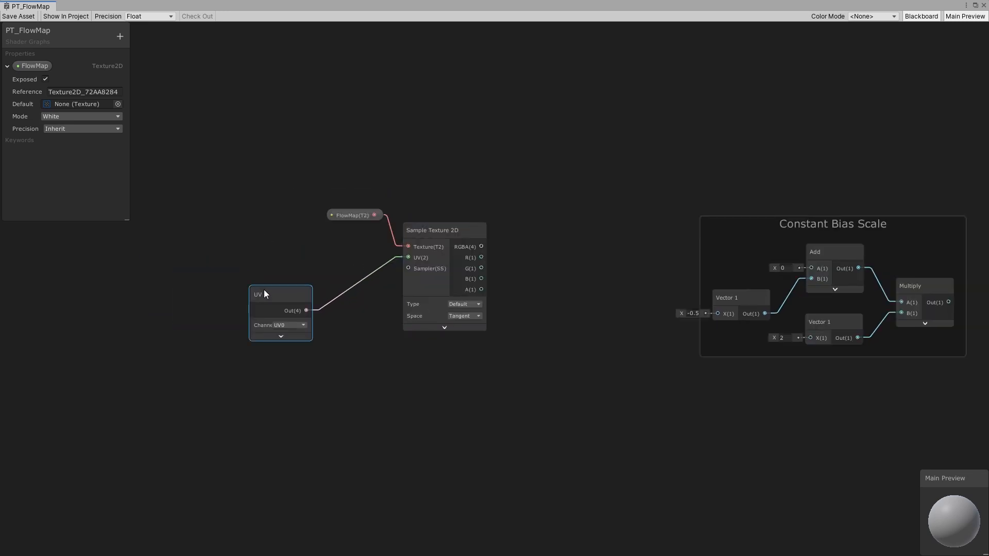
{"action": "left_click_drag", "start_coordinate": [264, 289], "coordinate": [289, 272]}
{"action": "left_click_drag", "start_coordinate": [253, 146], "coordinate": [427, 304]}
{"action": "left_click_drag", "start_coordinate": [395, 258], "coordinate": [330, 252]}
{"action": "left_click", "coordinate": [441, 375]}
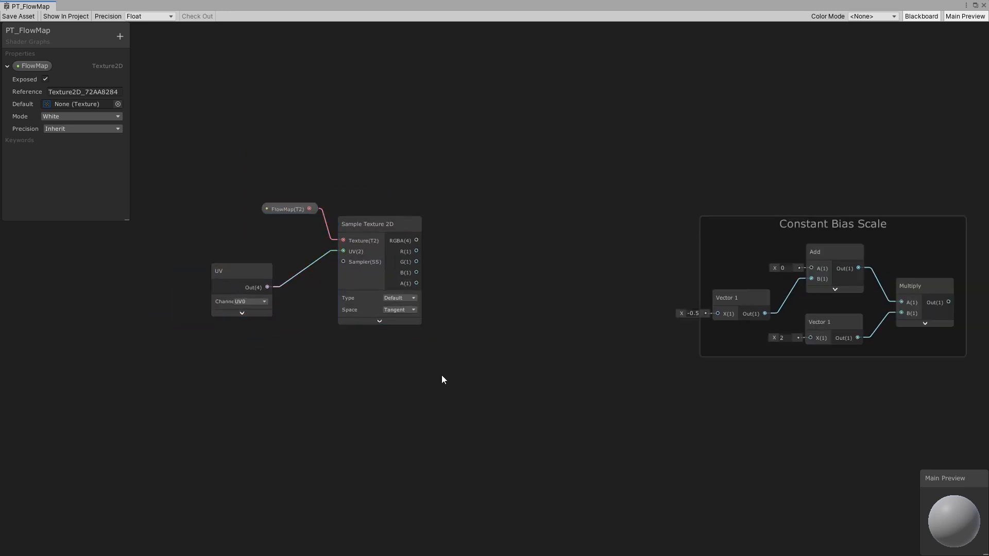
- Add a Split node and feed it the Sample Texture 2D RGBA output
{"action": "key", "text": "space"}
{"action": "type", "text": "split"}
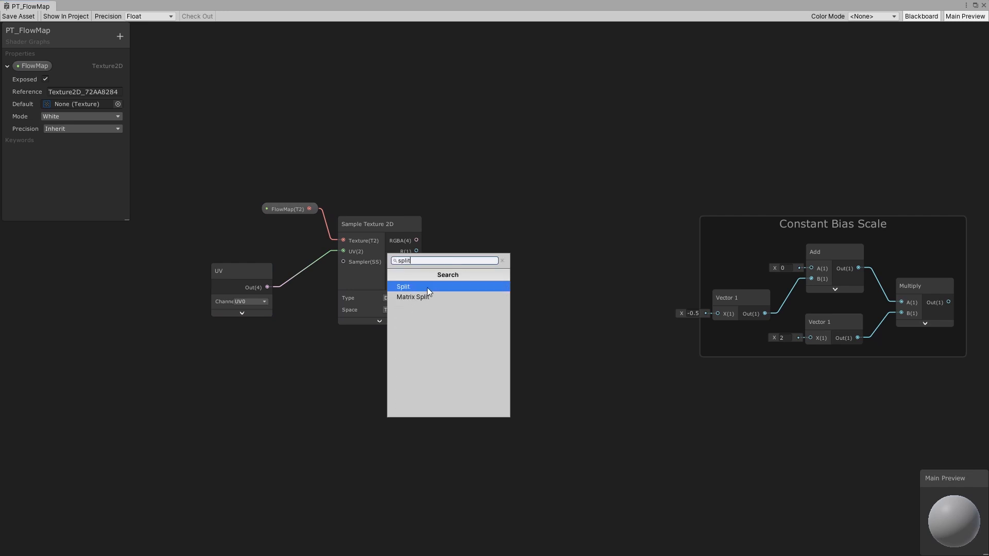
{"action": "left_click", "coordinate": [428, 288]}
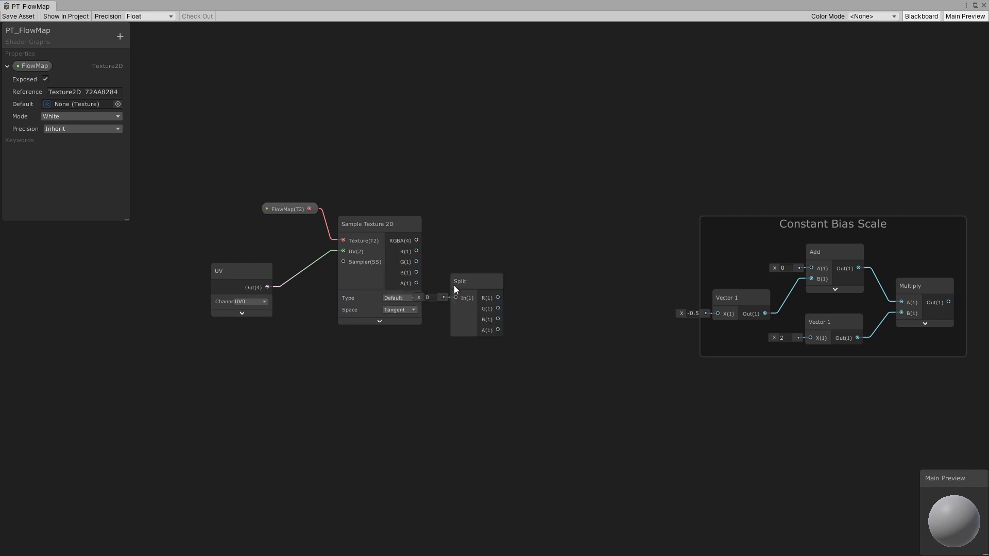
{"action": "left_click_drag", "start_coordinate": [469, 283], "coordinate": [478, 236]}
{"action": "left_click_drag", "start_coordinate": [418, 240], "coordinate": [468, 250]}
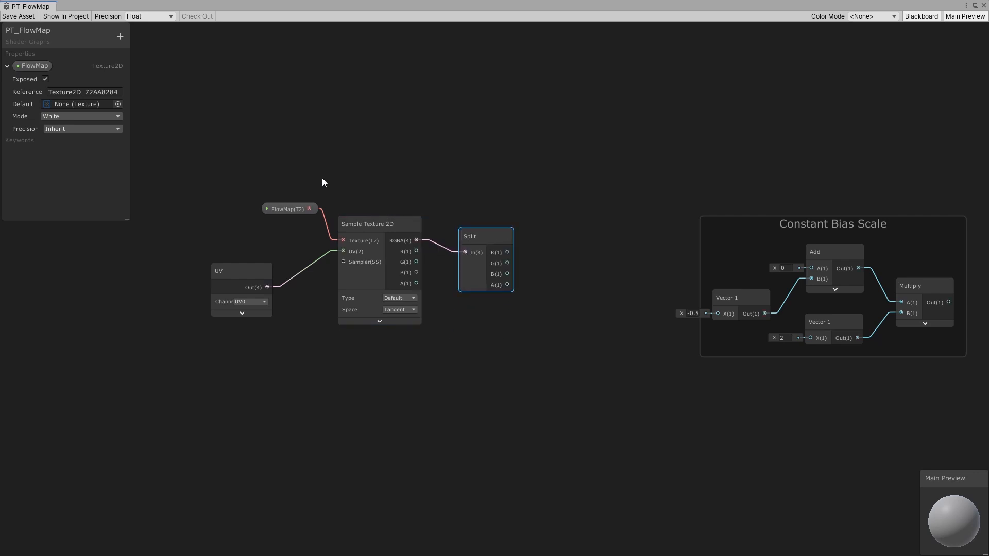
- Add a Combine node and connect the Split node's R and G outputs to its R and G inputs
{"action": "left_click", "coordinate": [554, 238]}
{"action": "key", "text": "space"}
{"action": "type", "text": "com"}
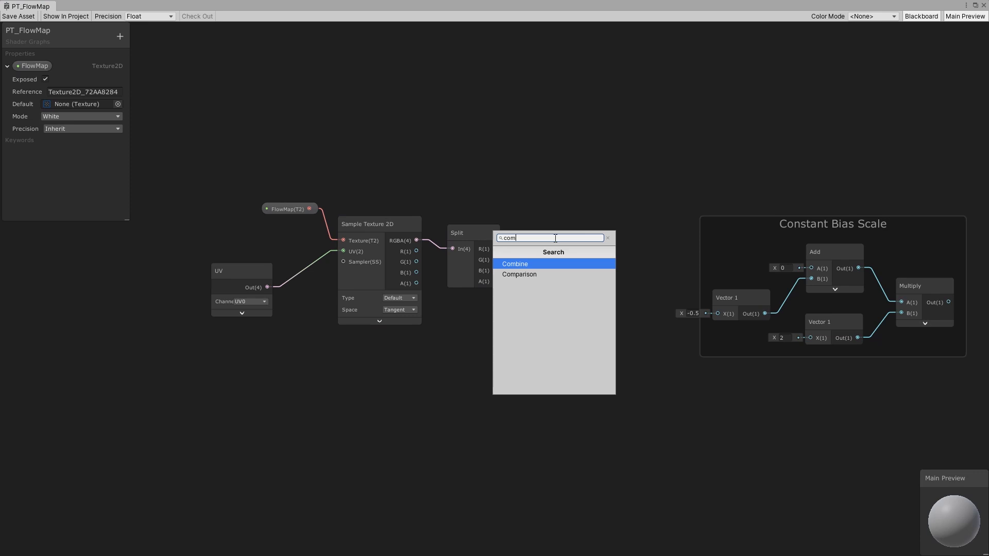
{"action": "key", "text": "Return"}
{"action": "left_click_drag", "start_coordinate": [494, 249], "coordinate": [561, 274]}
{"action": "left_click_drag", "start_coordinate": [495, 259], "coordinate": [565, 246]}
{"action": "left_click", "coordinate": [600, 320]}
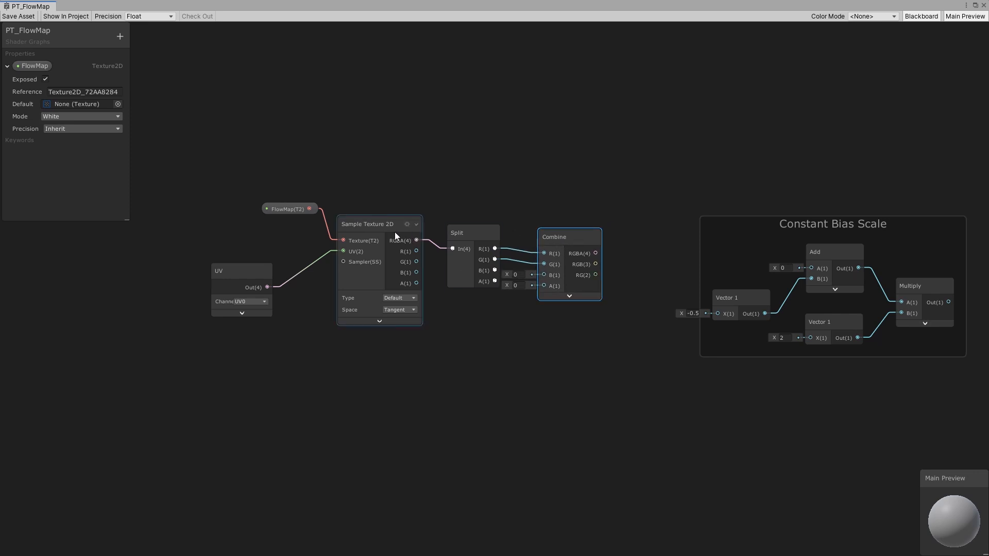
- Connect the Combine node's RGBA output to the Add node's A input inside the Constant Bias Scale group
{"action": "left_click", "coordinate": [502, 340]}
{"action": "left_click_drag", "start_coordinate": [502, 340], "coordinate": [559, 342]}
{"action": "left_click_drag", "start_coordinate": [561, 237], "coordinate": [496, 240]}
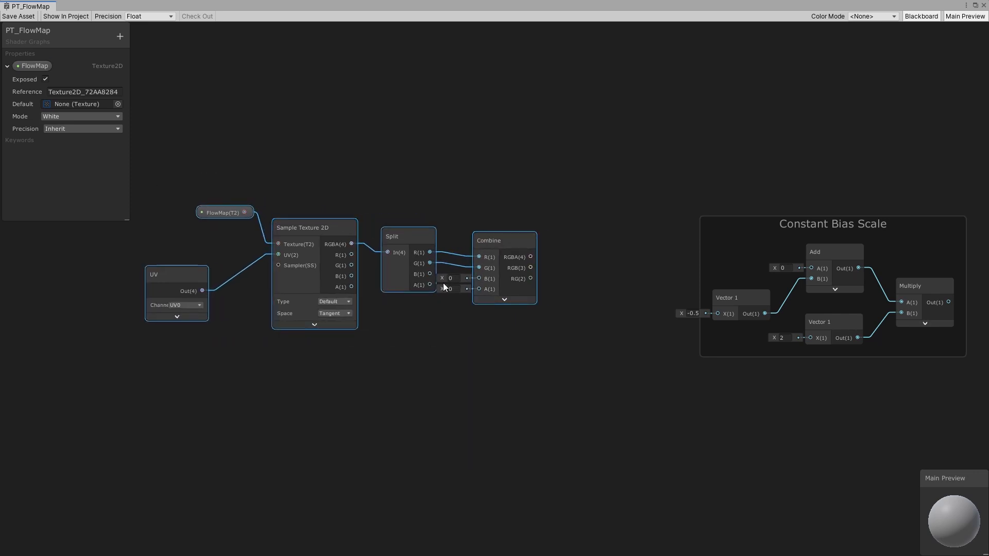
{"action": "middle_click_drag", "start_coordinate": [553, 243], "coordinate": [435, 241]}
{"action": "left_click", "coordinate": [435, 242]}
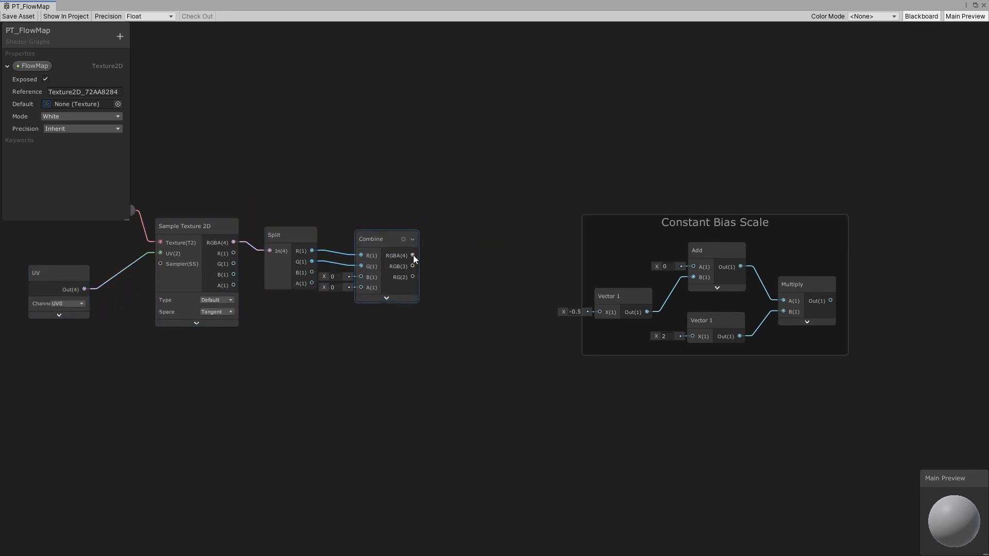
{"action": "left_click_drag", "start_coordinate": [413, 256], "coordinate": [693, 267]}
- Move the flow map sampling nodes closer to the Constant Bias Scale group to tidy the layout
{"action": "middle_click_drag", "start_coordinate": [257, 215], "coordinate": [431, 232]}
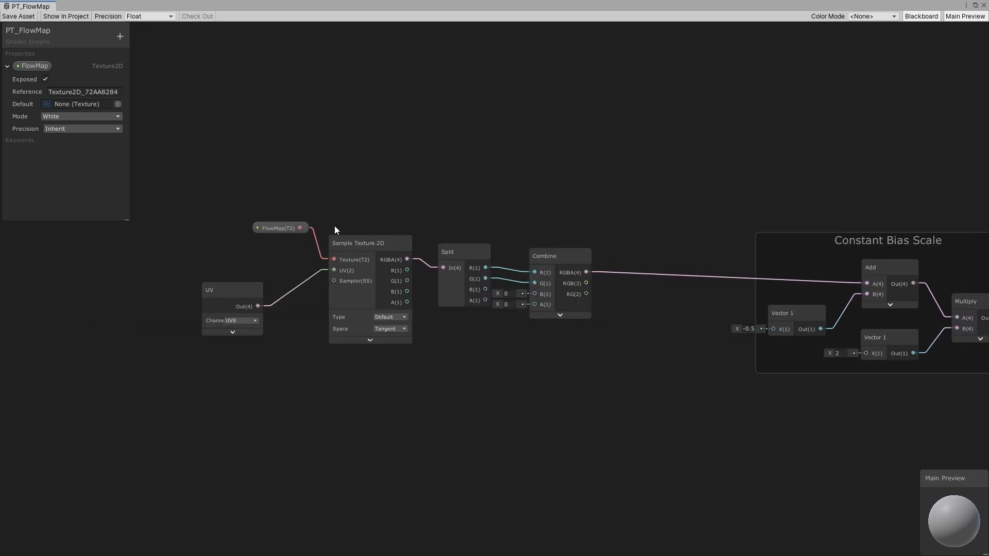
{"action": "left_click_drag", "start_coordinate": [180, 177], "coordinate": [576, 386]}
{"action": "left_click_drag", "start_coordinate": [589, 260], "coordinate": [708, 267]}
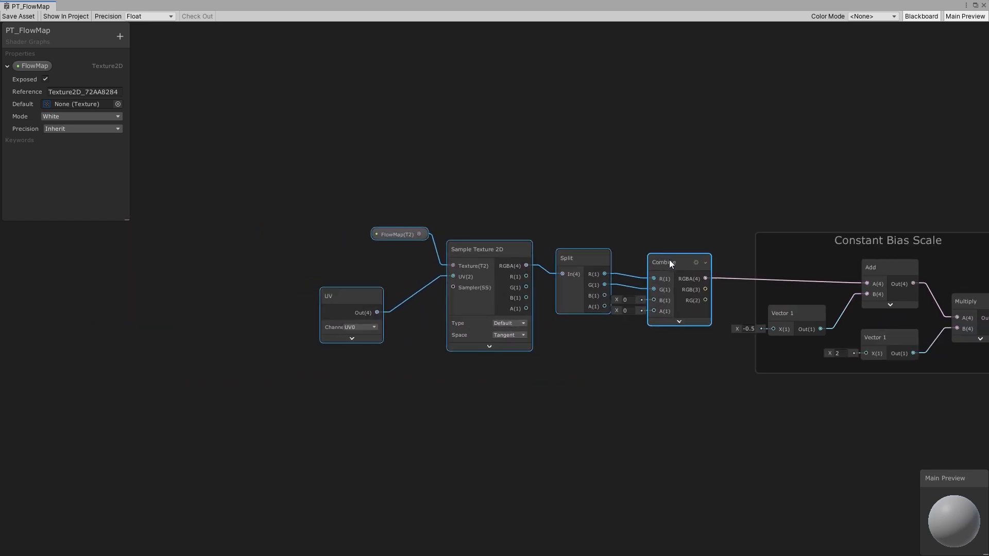
{"action": "left_click", "coordinate": [759, 355]}
{"action": "middle_click_drag", "start_coordinate": [759, 353], "coordinate": [572, 332]}
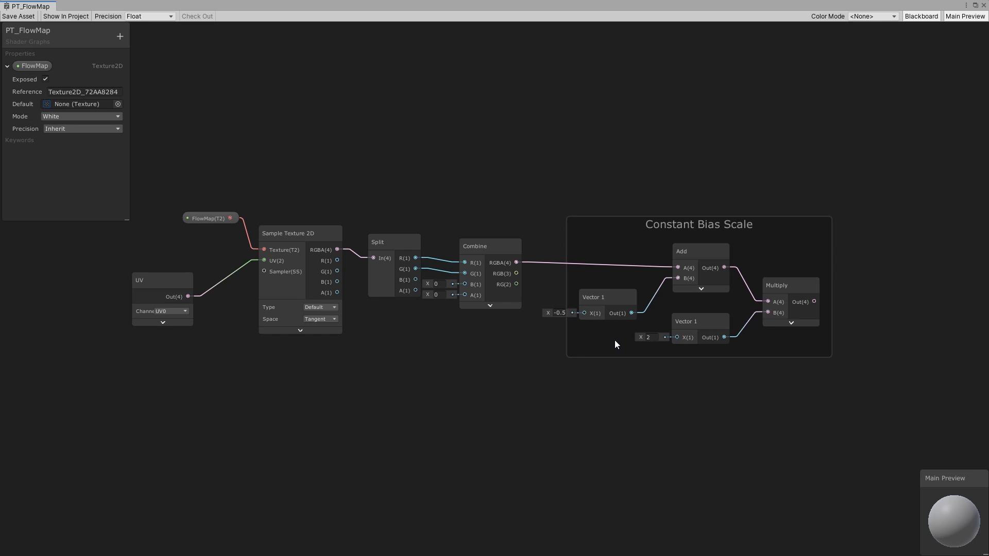
{"action": "middle_click_drag", "start_coordinate": [750, 412], "coordinate": [559, 390]}
- Add another Multiply node to the right of the Constant Bias Scale group
{"action": "scroll", "coordinate": [713, 286], "scroll_direction": "up", "scroll_amount": 1}
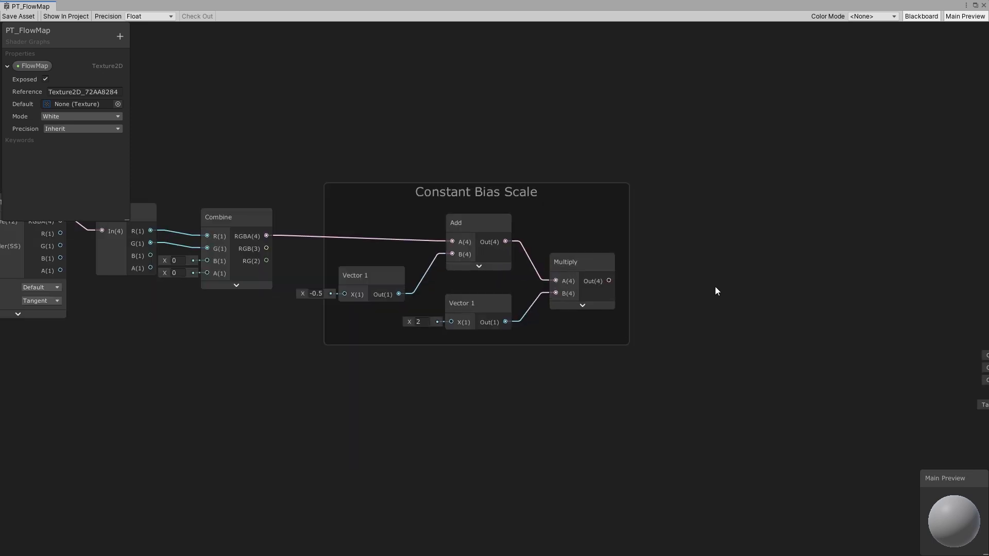
{"action": "key", "text": "space"}
{"action": "type", "text": "multi"}
{"action": "left_click", "coordinate": [689, 313]}
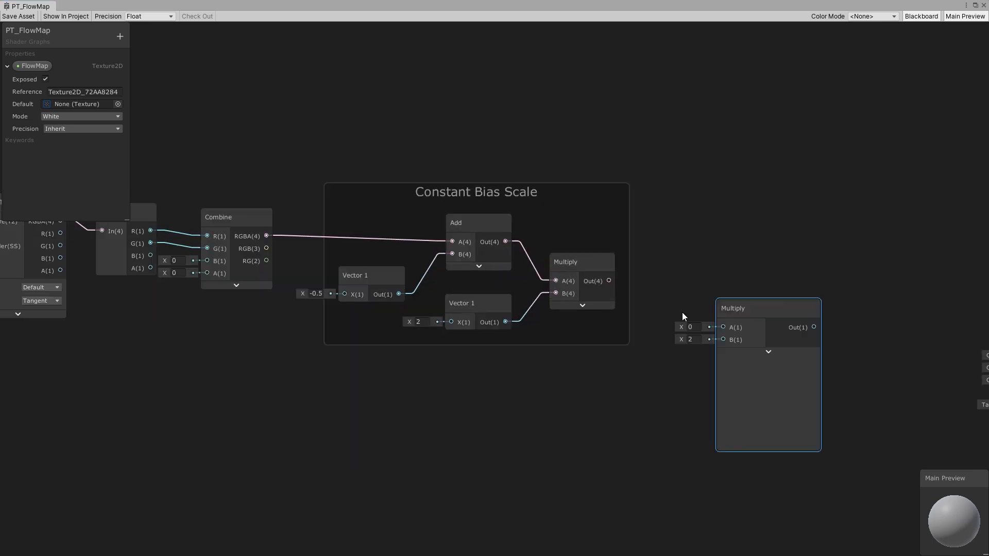
- Feed the group's Multiply output into the new Multiply's A input, and a Vector 1 set to -1 into its B input
{"action": "left_click_drag", "start_coordinate": [609, 281], "coordinate": [720, 318]}
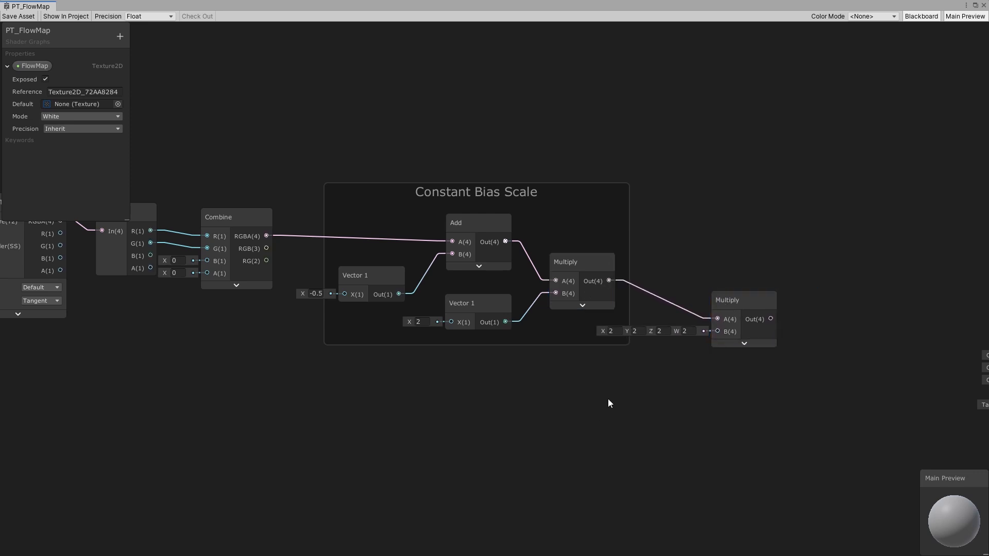
{"action": "key", "text": "space"}
{"action": "type", "text": "vect"}
{"action": "left_click", "coordinate": [582, 258]}
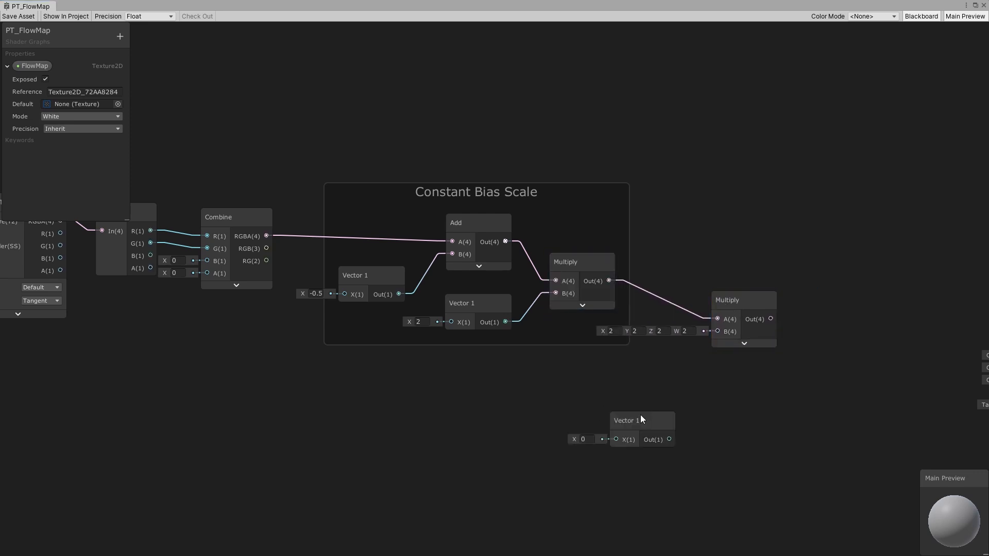
{"action": "left_click_drag", "start_coordinate": [640, 415], "coordinate": [634, 366]}
{"action": "left_click", "coordinate": [591, 386]}
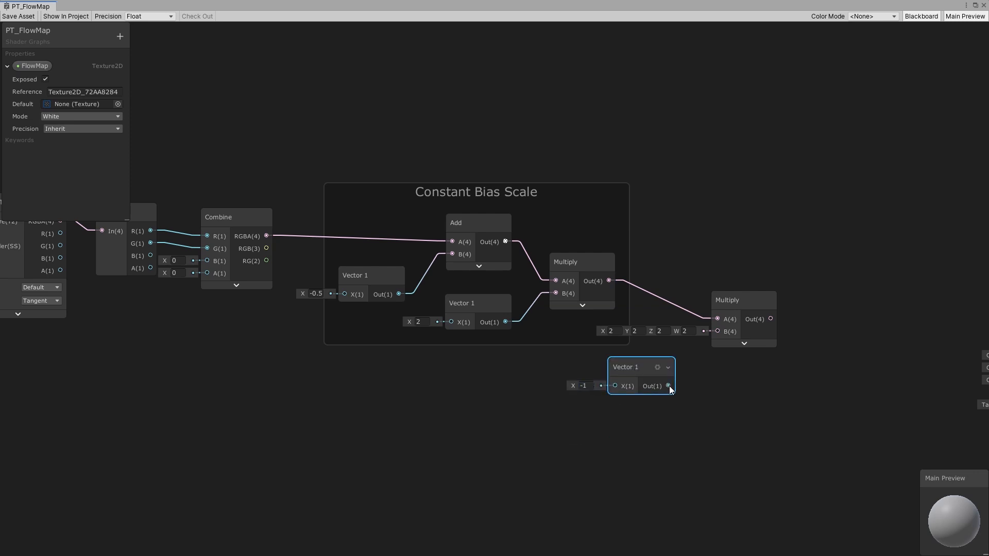
{"action": "left_click_drag", "start_coordinate": [668, 385], "coordinate": [717, 331]}
- Reposition the new Multiply and Vector 1 nodes closer to the Constant Bias Scale group
{"action": "mouse_move", "coordinate": [648, 370]}
{"action": "left_mouse_down"}
{"action": "mouse_move", "coordinate": [667, 351]}
{"action": "mouse_move", "coordinate": [637, 368]}
{"action": "left_mouse_up"}
{"action": "left_click_drag", "start_coordinate": [737, 304], "coordinate": [710, 301]}
{"action": "left_click_drag", "start_coordinate": [616, 357], "coordinate": [599, 347]}
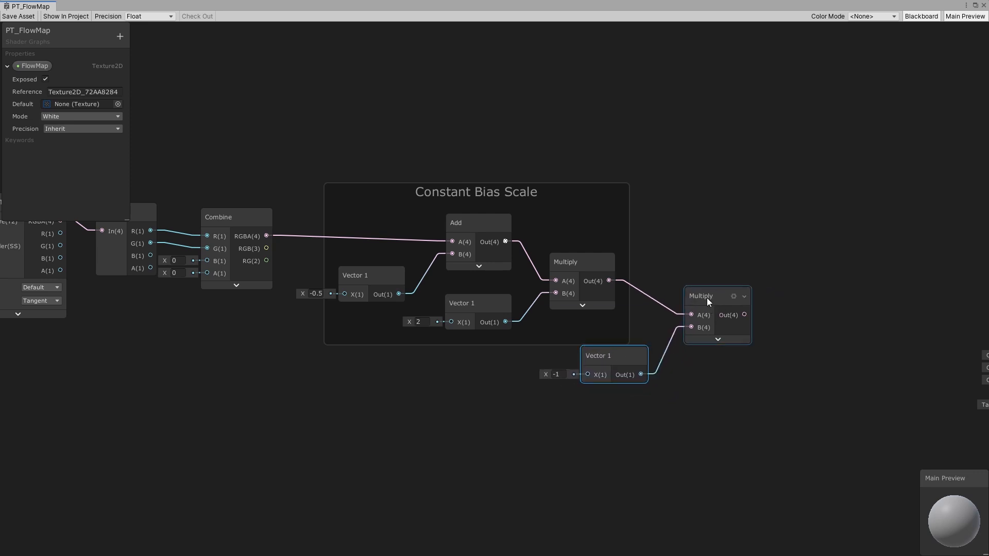
{"action": "left_click_drag", "start_coordinate": [707, 299], "coordinate": [688, 298]}
{"action": "middle_click_drag", "start_coordinate": [568, 366], "coordinate": [497, 353]}
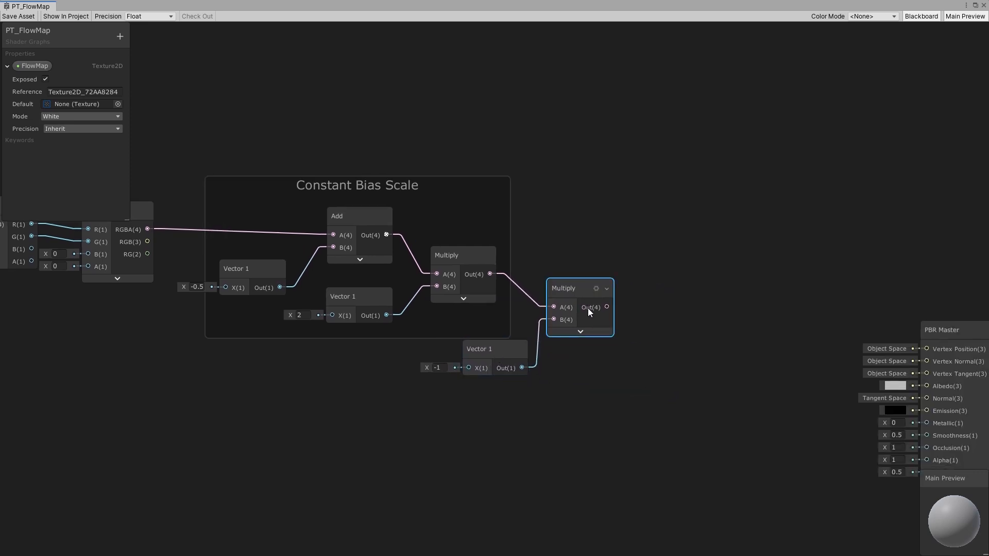
{"action": "left_click", "coordinate": [629, 318]}
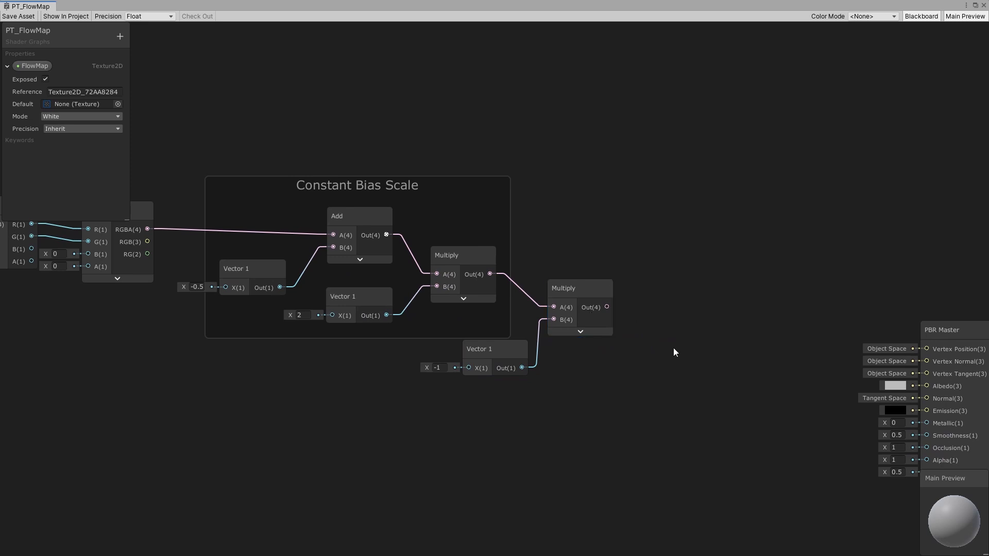
- Add another Multiply node and connect the previous Multiply's output to its A input
{"action": "key", "text": "space"}
{"action": "type", "text": "multi"}
{"action": "left_click", "coordinate": [657, 373]}
{"action": "left_click", "coordinate": [727, 416]}
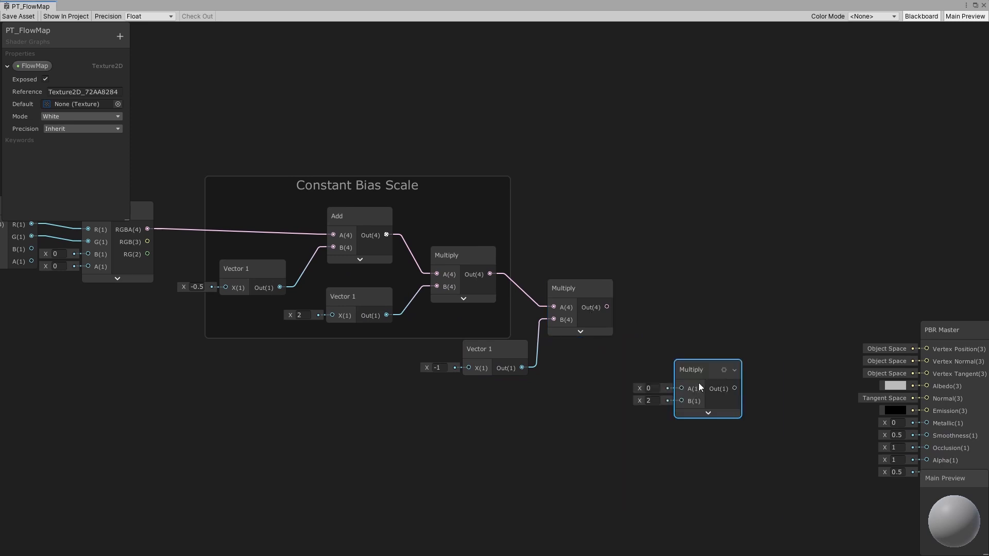
{"action": "left_click_drag", "start_coordinate": [696, 377], "coordinate": [683, 363]}
{"action": "left_click_drag", "start_coordinate": [606, 307], "coordinate": [671, 358]}
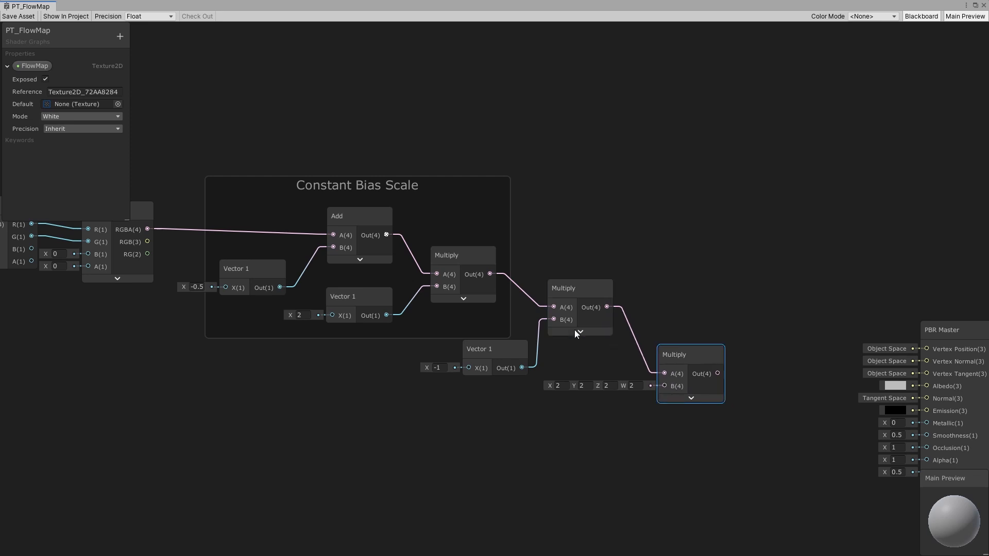
- Add an Add node after the last Multiply and connect the Multiply's output to its A input
{"action": "scroll", "coordinate": [573, 329], "scroll_direction": "down", "scroll_amount": 4}
{"action": "middle_click_drag", "start_coordinate": [574, 330], "coordinate": [754, 349]}
{"action": "left_click_drag", "start_coordinate": [179, 201], "coordinate": [819, 472]}
{"action": "left_click_drag", "start_coordinate": [676, 278], "coordinate": [824, 336]}
{"action": "left_click_drag", "start_coordinate": [880, 209], "coordinate": [179, 448]}
{"action": "left_click_drag", "start_coordinate": [819, 363], "coordinate": [675, 333]}
{"action": "left_click", "coordinate": [739, 352]}
{"action": "scroll", "coordinate": [738, 353], "scroll_direction": "up", "scroll_amount": 3}
{"action": "key", "text": "space"}
{"action": "type", "text": "add"}
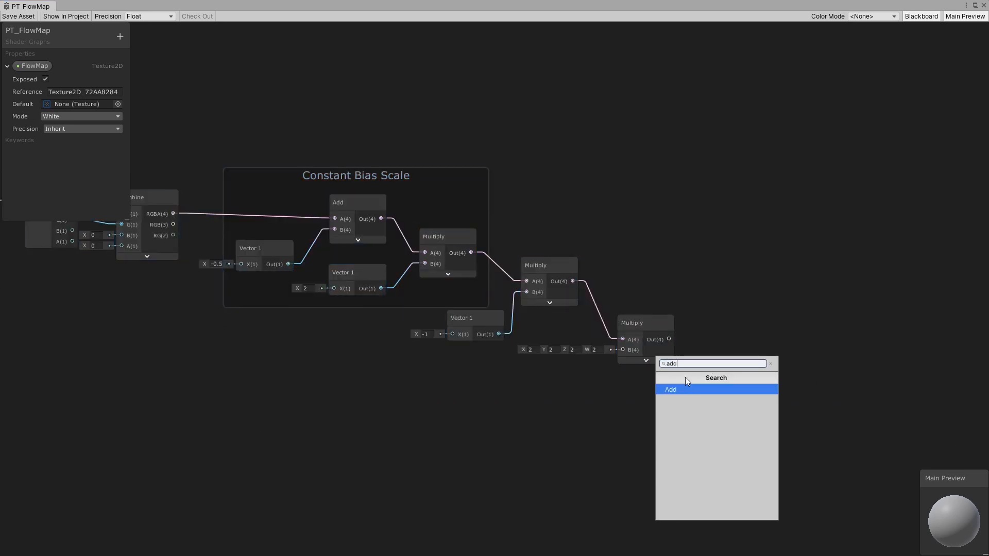
{"action": "key", "text": "Return"}
{"action": "left_click", "coordinate": [755, 399]}
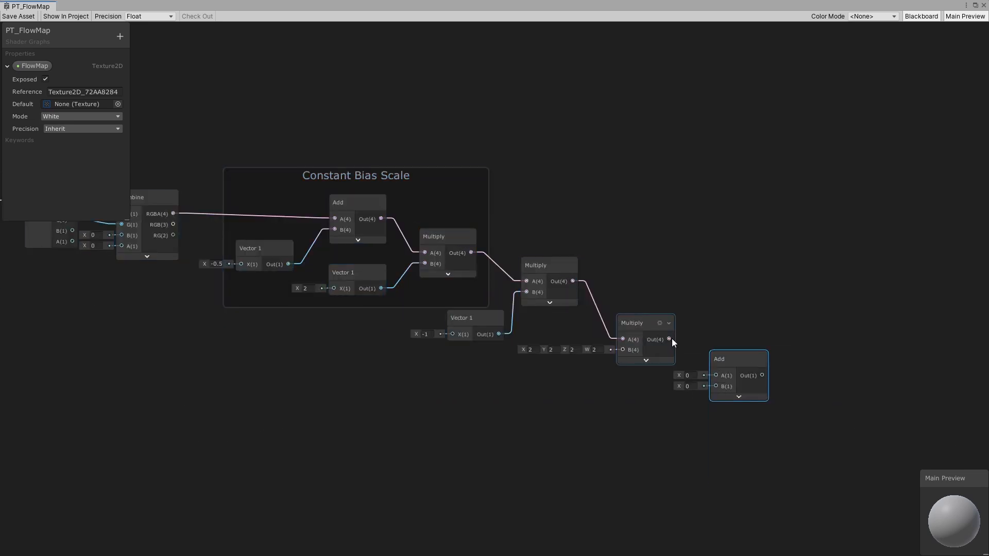
{"action": "left_click_drag", "start_coordinate": [669, 338], "coordinate": [714, 383]}
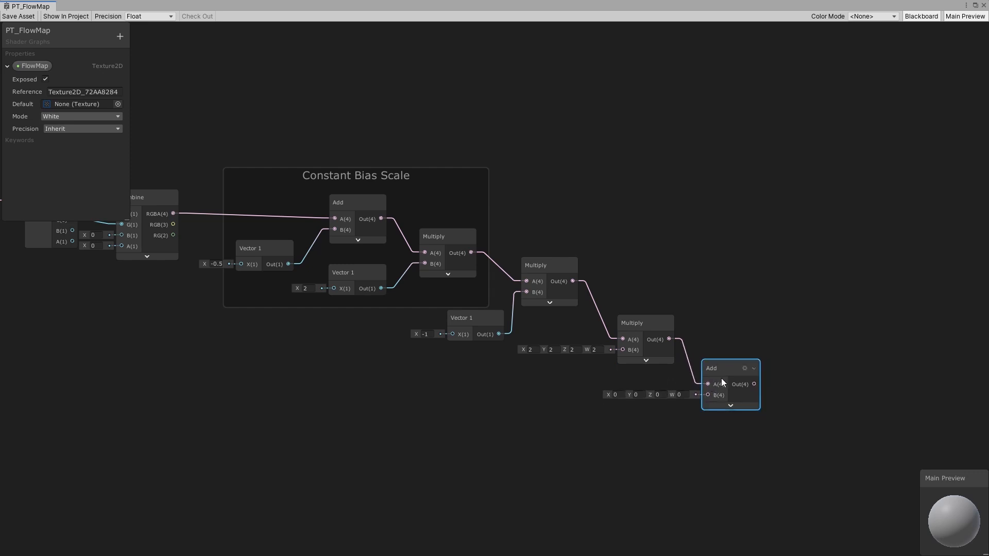
{"action": "middle_click_drag", "start_coordinate": [721, 378], "coordinate": [600, 385]}
{"action": "left_click", "coordinate": [694, 369]}
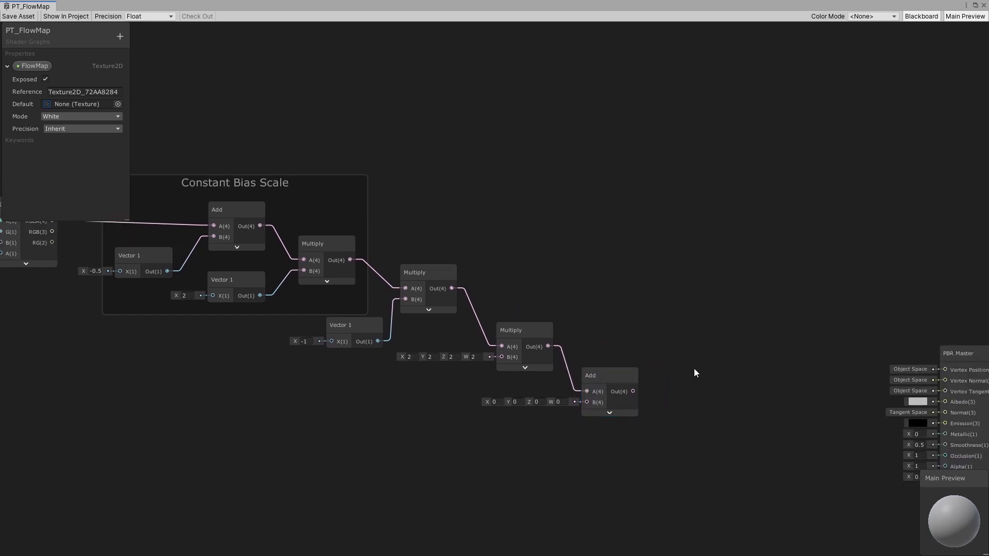
- Add a Sample Texture 2D node to the right of the Add node
{"action": "key", "text": "space"}
{"action": "type", "text": "texture"}
{"action": "key", "text": "Down"}
{"action": "key", "text": "Down"}
{"action": "key", "text": "Down"}
{"action": "key", "text": "Up"}
{"action": "key", "text": "Up"}
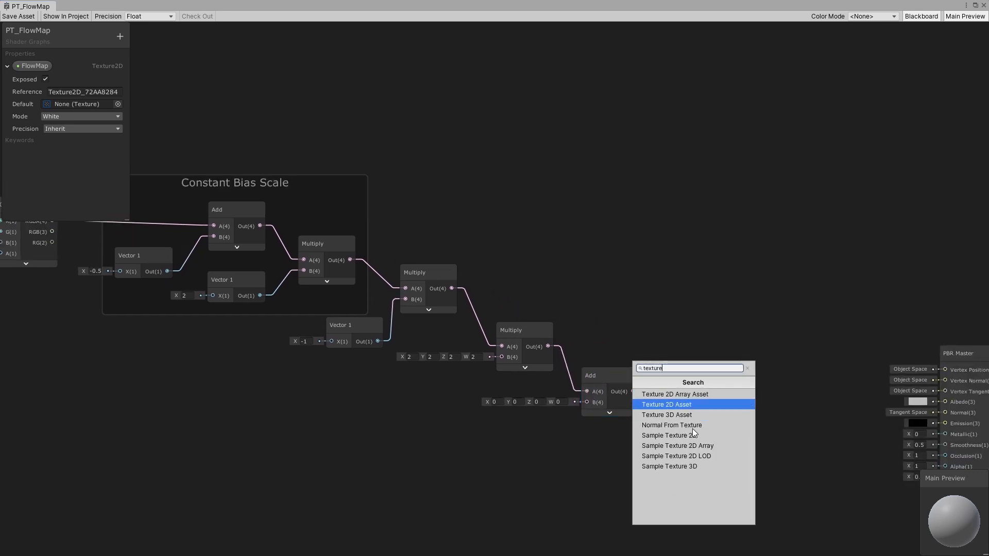
{"action": "left_click", "coordinate": [696, 434]}
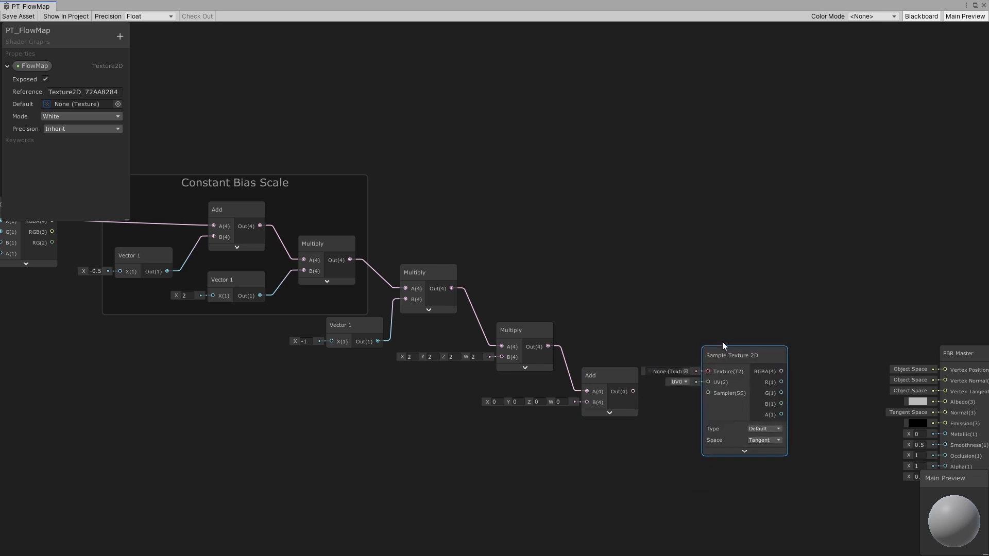
{"action": "left_click_drag", "start_coordinate": [721, 341], "coordinate": [722, 340]}
- Create a new Texture2D property in the blackboard named Texture
{"action": "left_click", "coordinate": [9, 67]}
{"action": "left_click", "coordinate": [120, 37]}
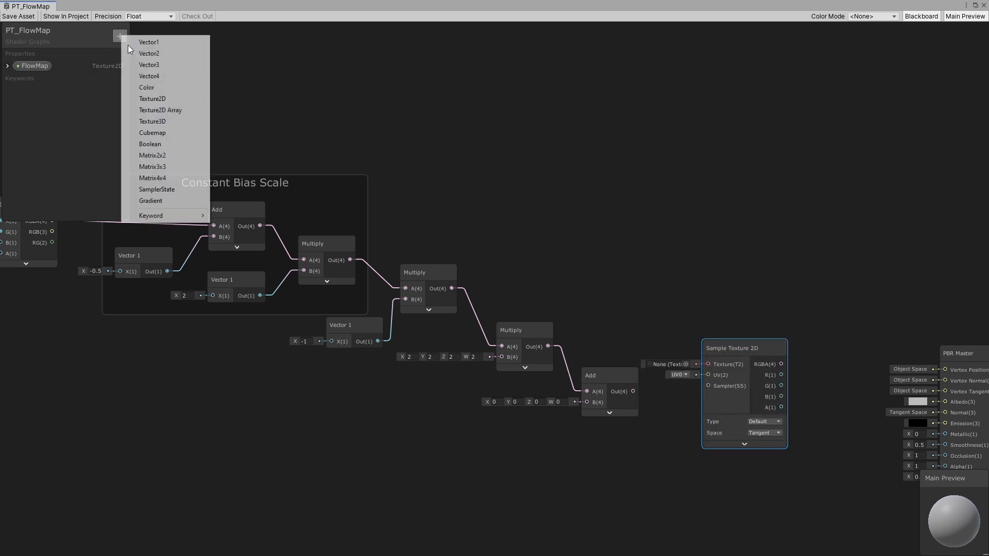
{"action": "left_click", "coordinate": [174, 102]}
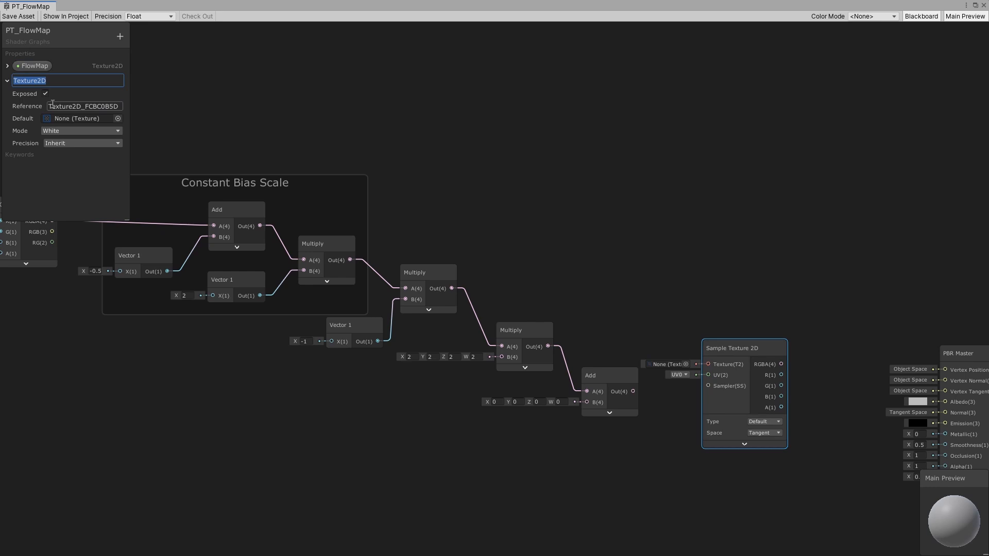
{"action": "type", "text": "Texture"}
{"action": "key", "text": "Return"}
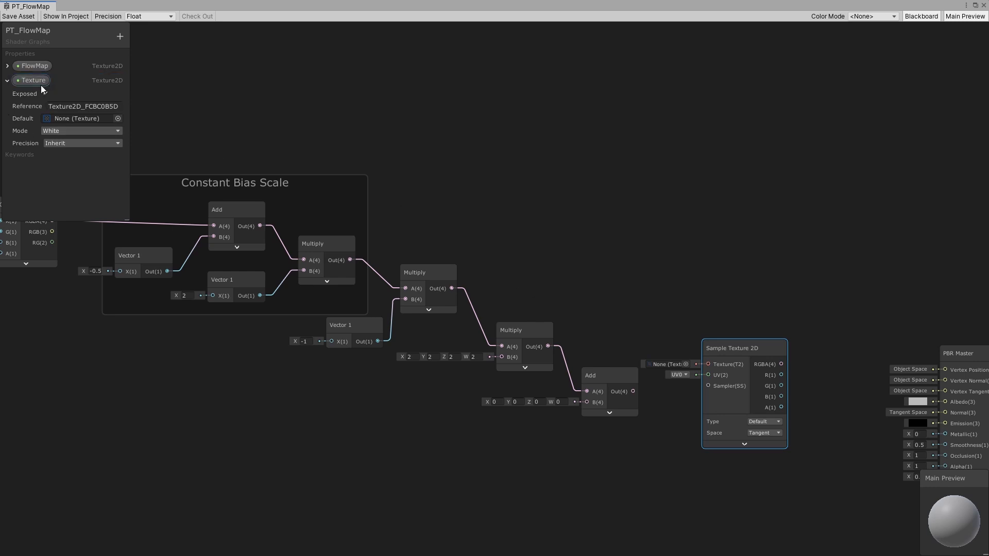
- Place the Texture property into the graph feeding the Sample Texture 2D's Texture input, and connect the Add output to its UV input
{"action": "left_click_drag", "start_coordinate": [731, 351], "coordinate": [734, 340]}
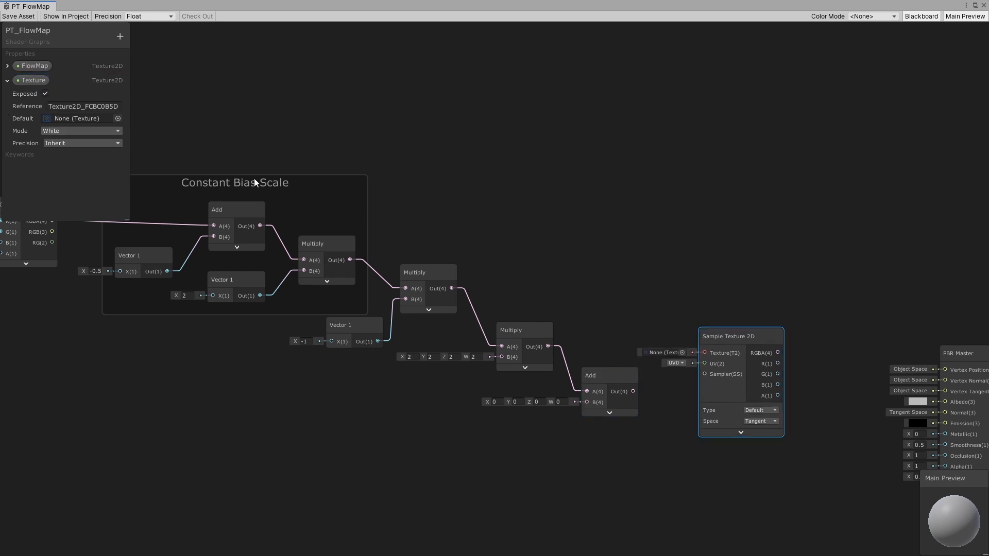
{"action": "left_click", "coordinate": [7, 80]}
{"action": "left_click_drag", "start_coordinate": [27, 79], "coordinate": [705, 352]}
{"action": "left_click", "coordinate": [623, 389]}
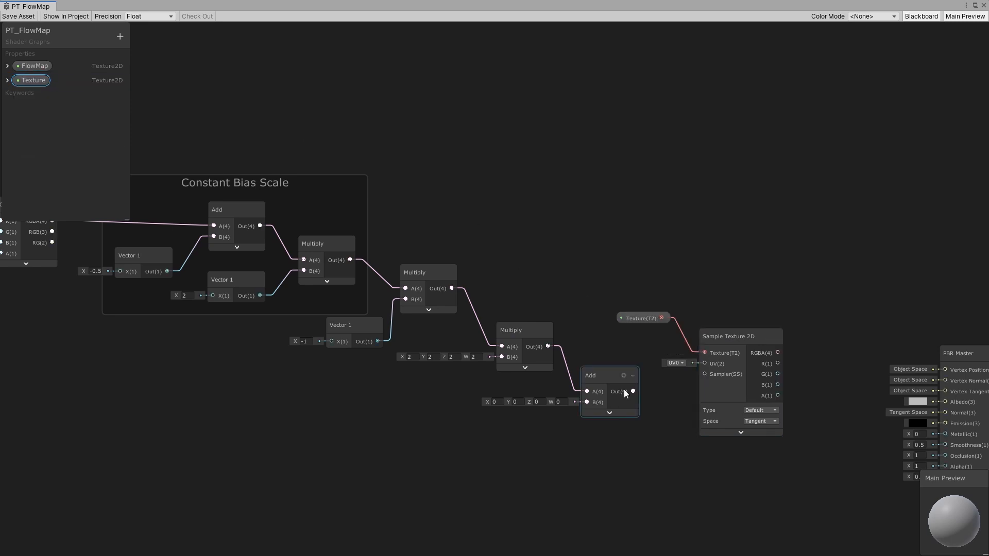
{"action": "left_click_drag", "start_coordinate": [634, 392], "coordinate": [715, 346]}
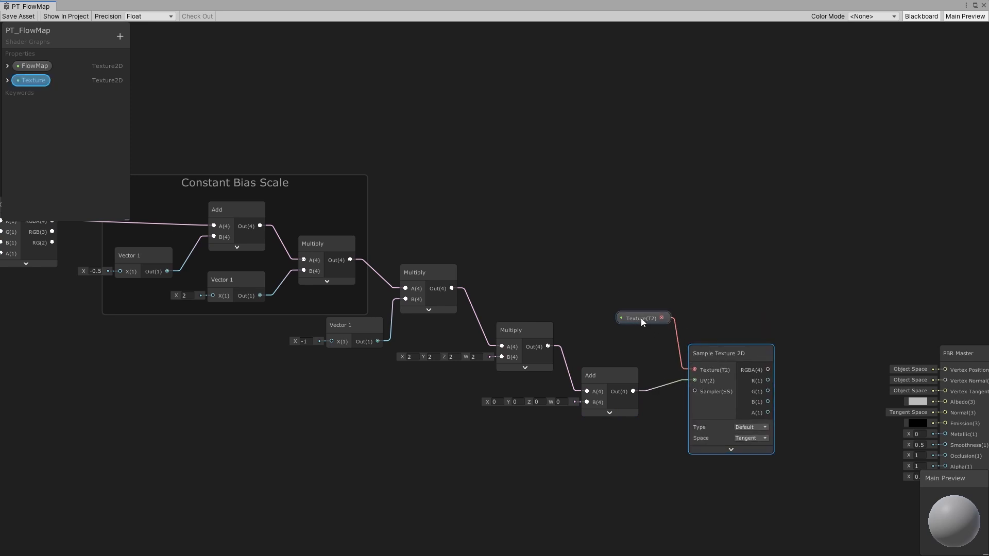
- Tidy the Multiply, Add, Texture property and Sample Texture 2D nodes into an aligned chain
{"action": "left_click_drag", "start_coordinate": [641, 317], "coordinate": [615, 325]}
{"action": "left_click_drag", "start_coordinate": [710, 344], "coordinate": [688, 333]}
{"action": "middle_click_drag", "start_coordinate": [473, 348], "coordinate": [673, 363]}
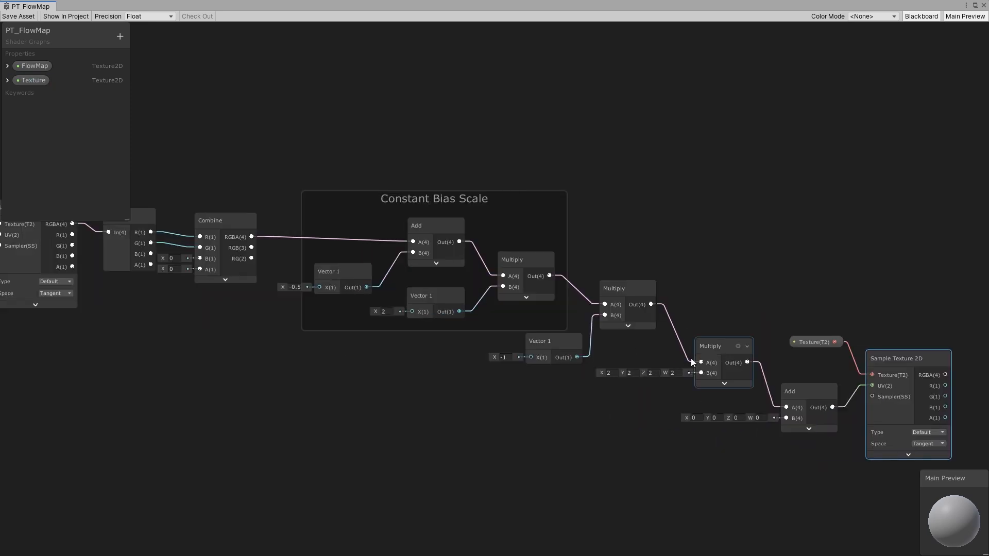
{"action": "left_click", "coordinate": [712, 349]}
{"action": "left_click", "coordinate": [806, 396]}
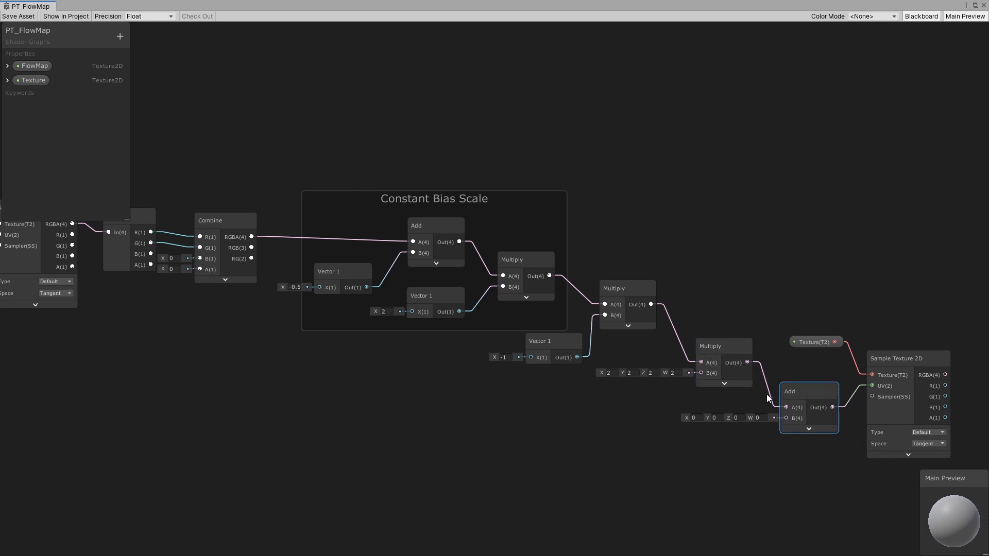
{"action": "left_click", "coordinate": [726, 353]}
{"action": "left_click", "coordinate": [788, 392]}
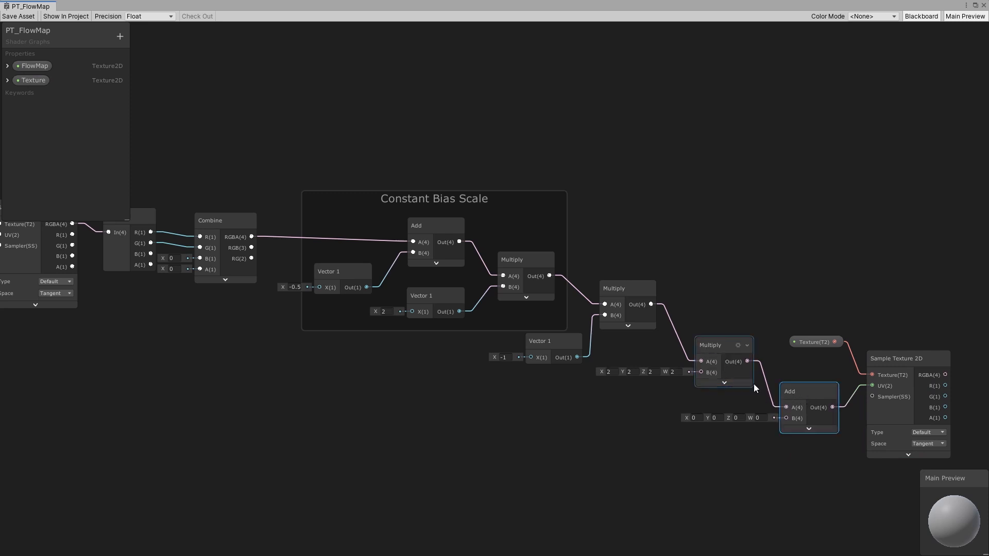
{"action": "middle_click_drag", "start_coordinate": [751, 382], "coordinate": [712, 361]}
{"action": "left_click", "coordinate": [768, 376]}
{"action": "left_click", "coordinate": [672, 331]}
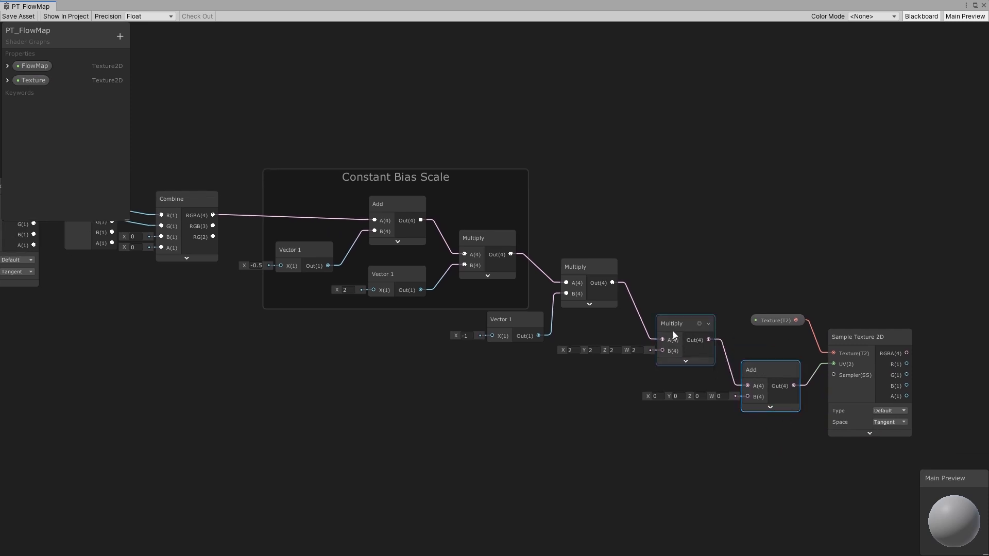
{"action": "left_click", "coordinate": [680, 333]}
{"action": "left_click_drag", "start_coordinate": [680, 333], "coordinate": [680, 336]}
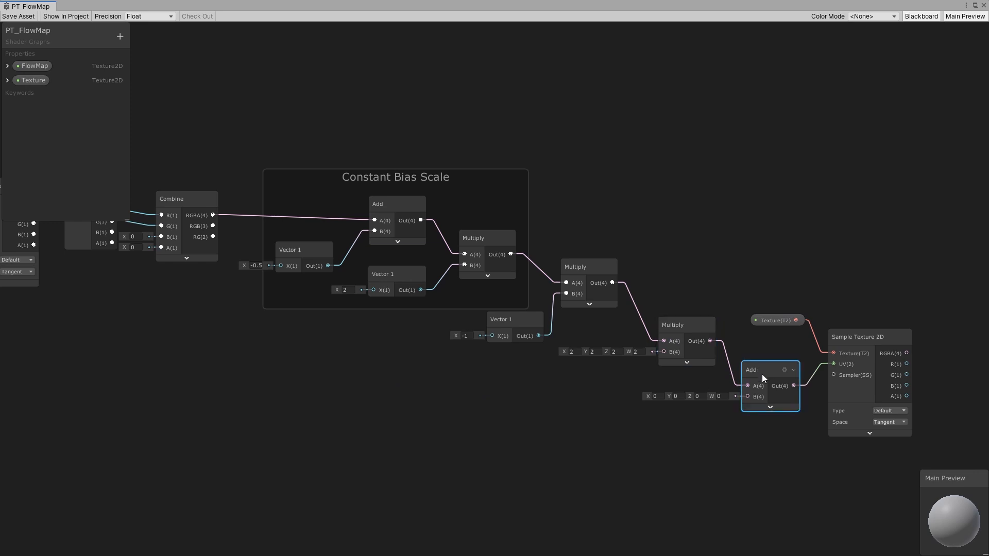
{"action": "left_click_drag", "start_coordinate": [761, 374], "coordinate": [759, 374]}
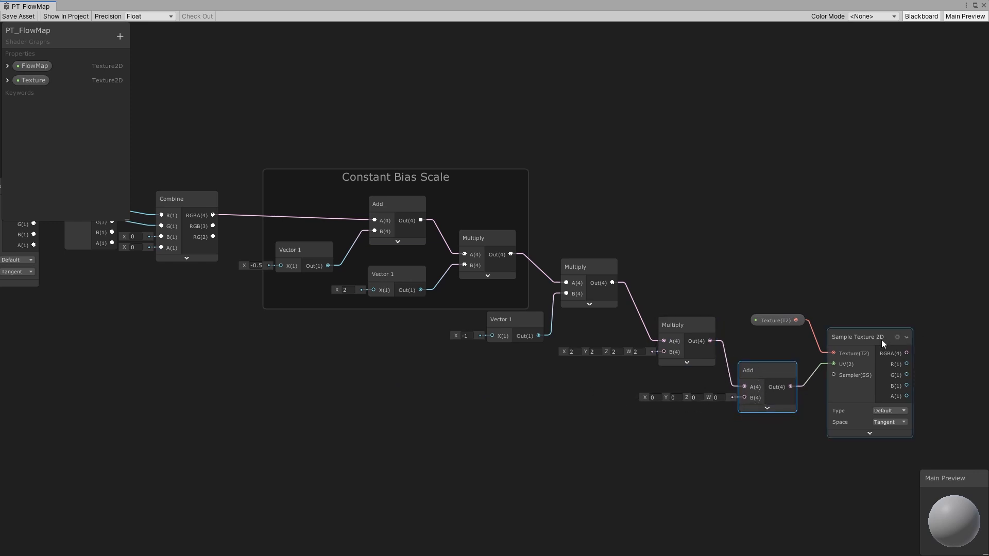
{"action": "left_click_drag", "start_coordinate": [859, 338], "coordinate": [853, 337]}
{"action": "left_click_drag", "start_coordinate": [783, 319], "coordinate": [780, 317]}
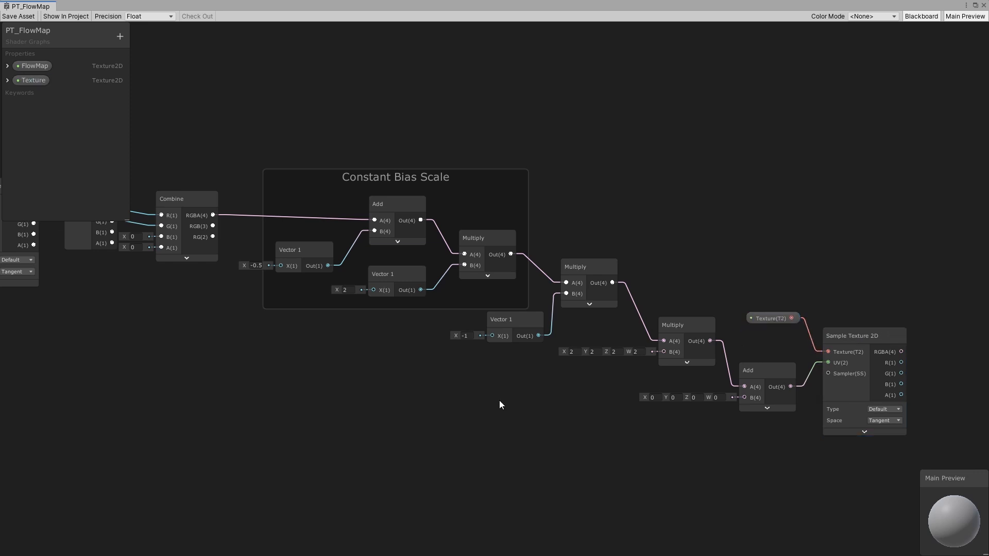
- Adjust the positions of the UV node and the FlowMap property node at the start of the chain
{"action": "middle_click_drag", "start_coordinate": [499, 400], "coordinate": [520, 405]}
{"action": "scroll", "coordinate": [520, 397], "scroll_direction": "down", "scroll_amount": 1}
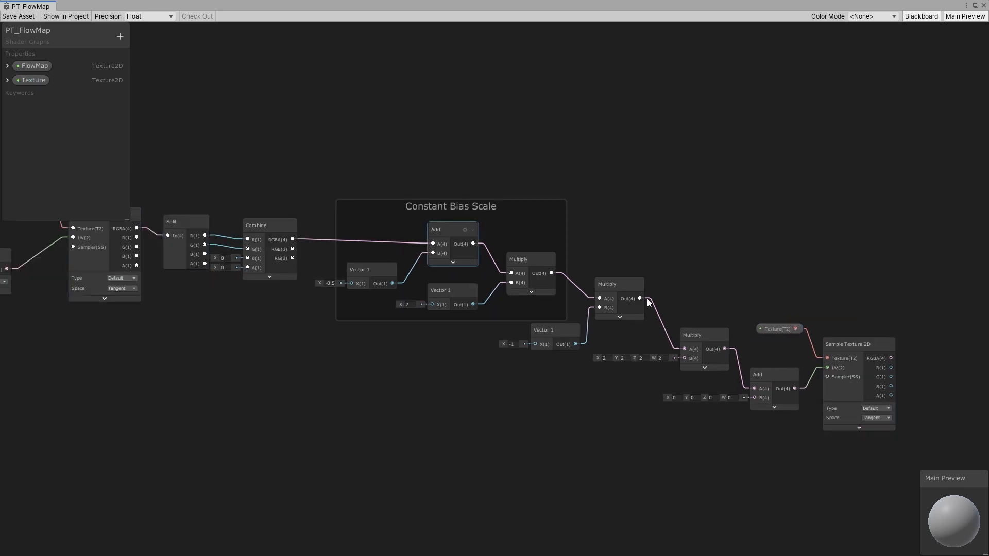
{"action": "middle_click_drag", "start_coordinate": [534, 362], "coordinate": [650, 357]}
{"action": "scroll", "coordinate": [650, 357], "scroll_direction": "down", "scroll_amount": 1}
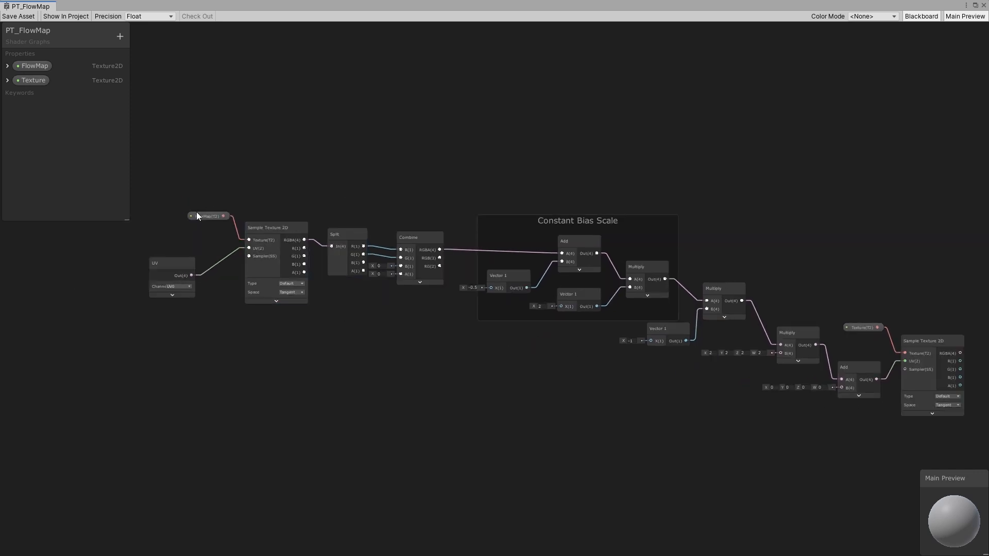
{"action": "left_click_drag", "start_coordinate": [190, 264], "coordinate": [212, 254]}
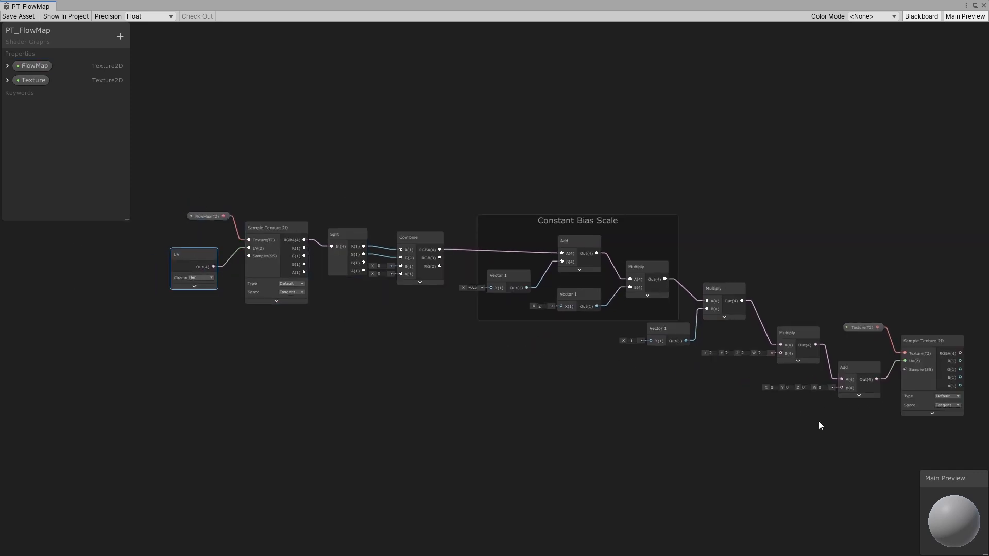
{"action": "middle_click_drag", "start_coordinate": [820, 425], "coordinate": [800, 436]}
{"action": "left_click", "coordinate": [911, 355]}
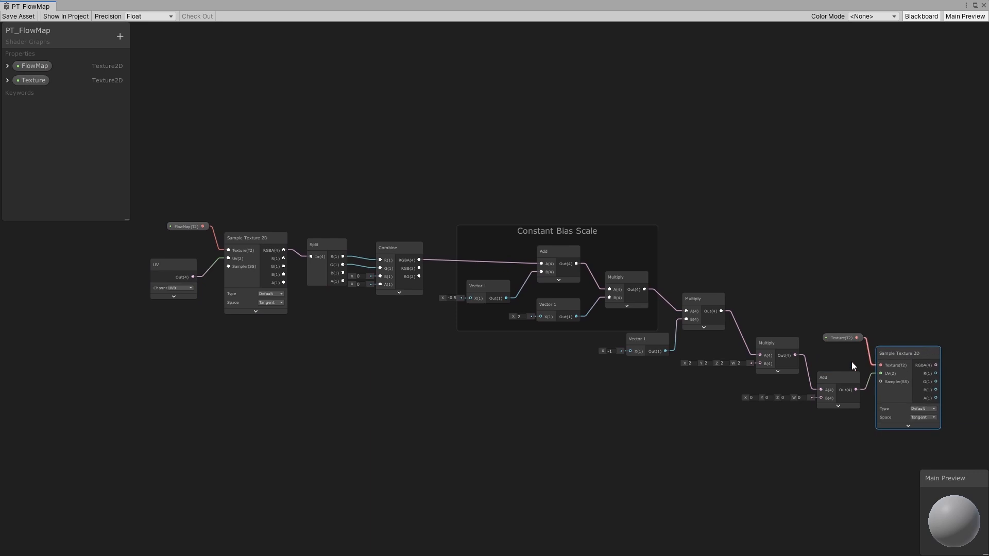
{"action": "left_click", "coordinate": [239, 240]}
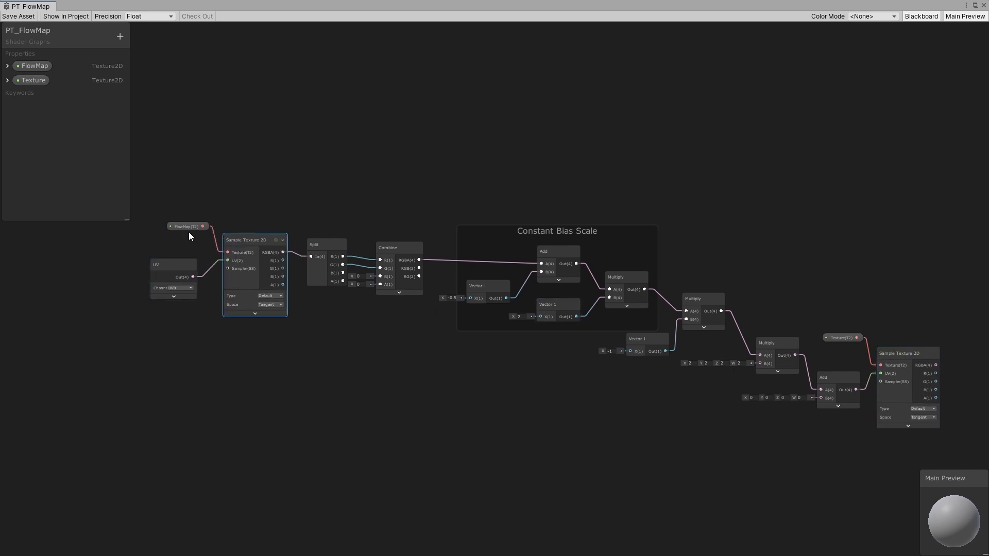
{"action": "left_click_drag", "start_coordinate": [189, 226], "coordinate": [186, 224]}
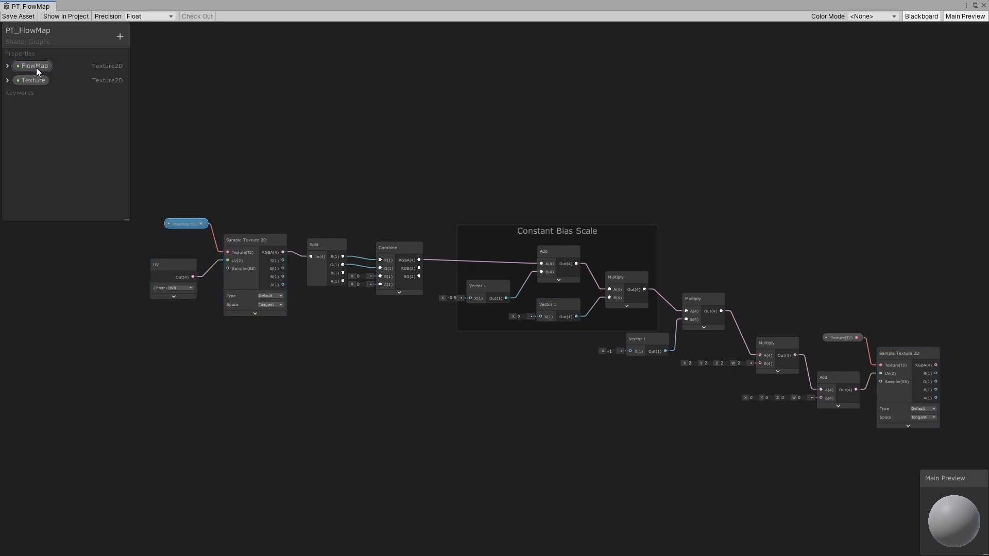
- Connect the new Sample Texture 2D's RGBA output to the PBR Master's Albedo input and save the asset
{"action": "middle_click_drag", "start_coordinate": [900, 381], "coordinate": [419, 295]}
{"action": "scroll", "coordinate": [586, 314], "scroll_direction": "up", "scroll_amount": 3}
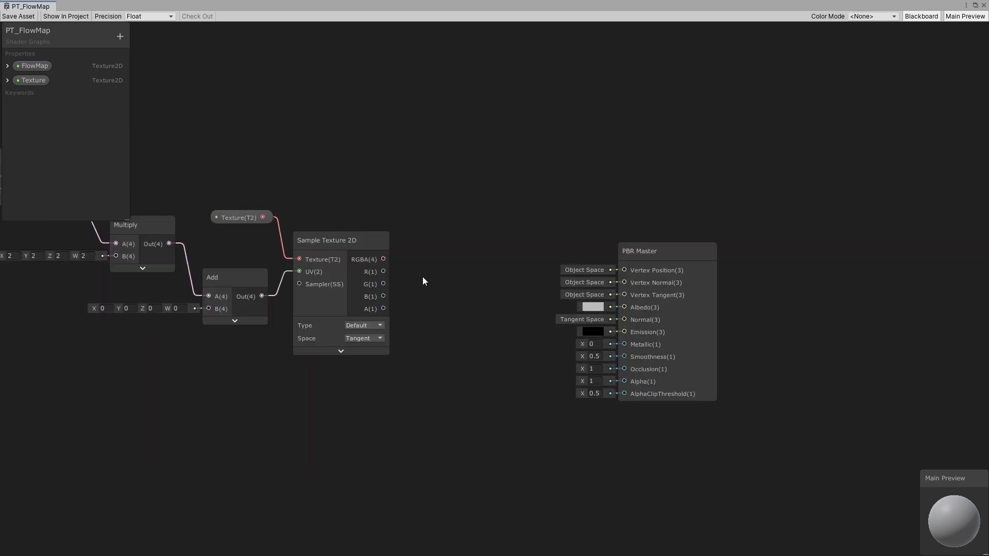
{"action": "left_click_drag", "start_coordinate": [383, 259], "coordinate": [627, 307]}
{"action": "middle_click_drag", "start_coordinate": [404, 218], "coordinate": [838, 302]}
{"action": "left_click", "coordinate": [19, 16]}
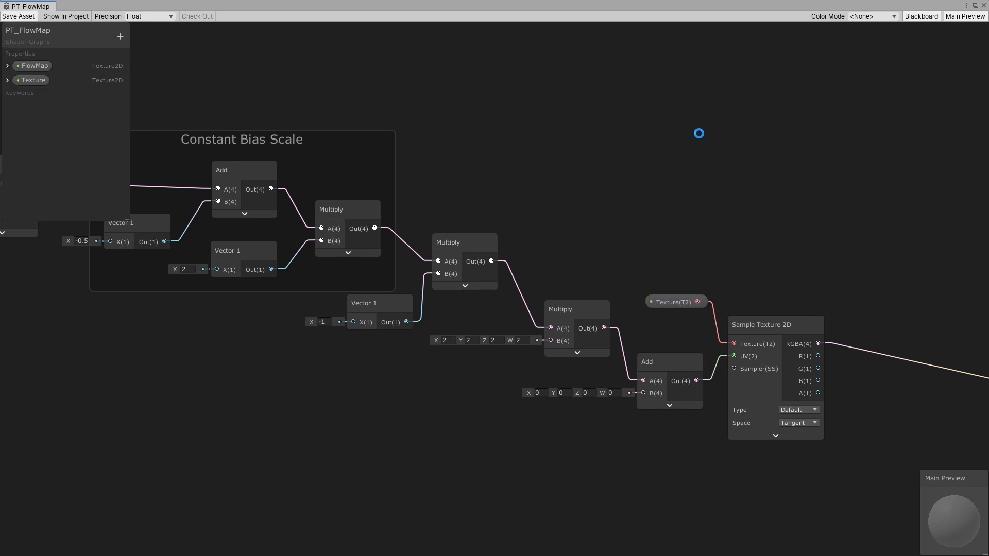
- Create a material from the PT_FlowMap shader graph and apply it to the river plane in the scene
{"action": "left_click", "coordinate": [975, 6]}
{"action": "right_click", "coordinate": [128, 246]}
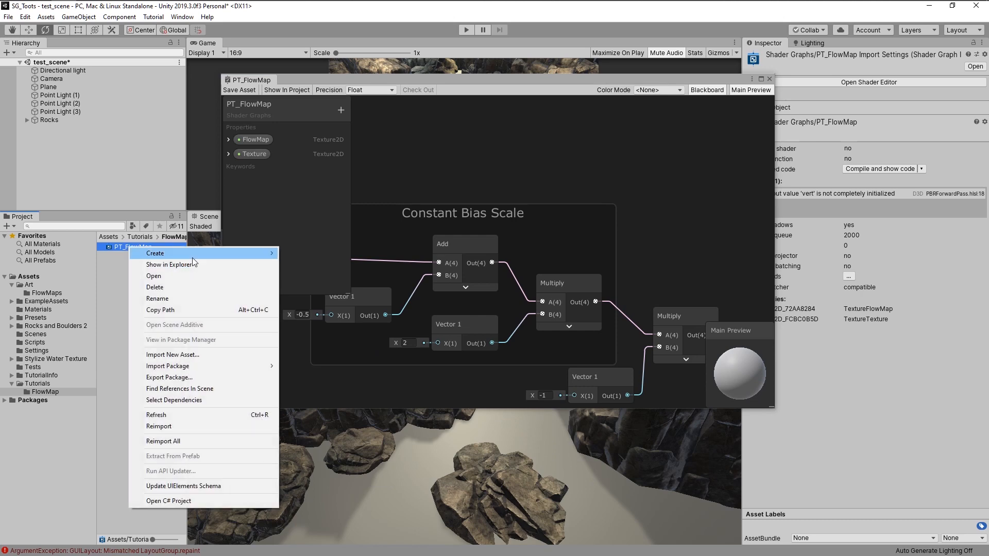
{"action": "mouse_move", "coordinate": [193, 257]}
{"action": "left_click", "coordinate": [306, 281]}
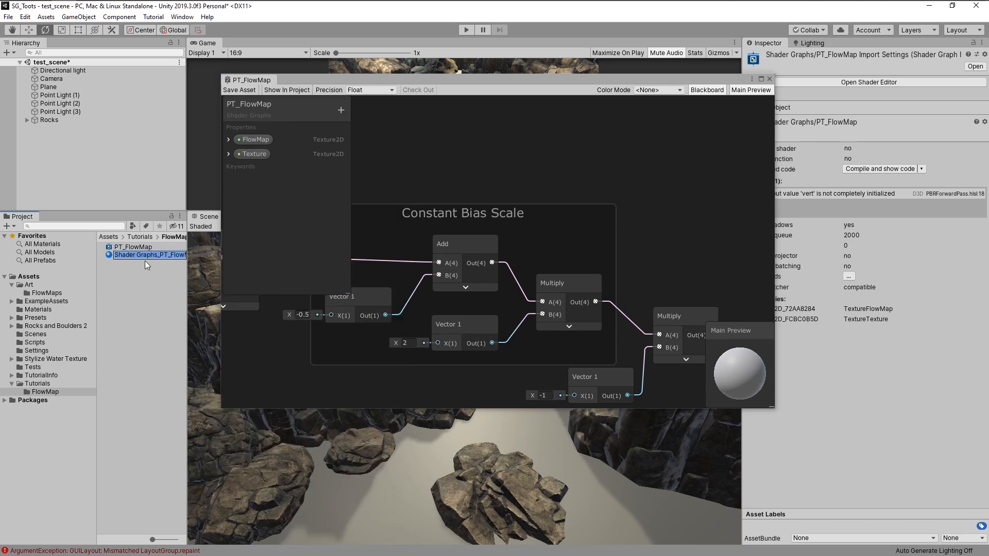
{"action": "key", "text": "Return"}
{"action": "left_click_drag", "start_coordinate": [133, 255], "coordinate": [538, 444]}
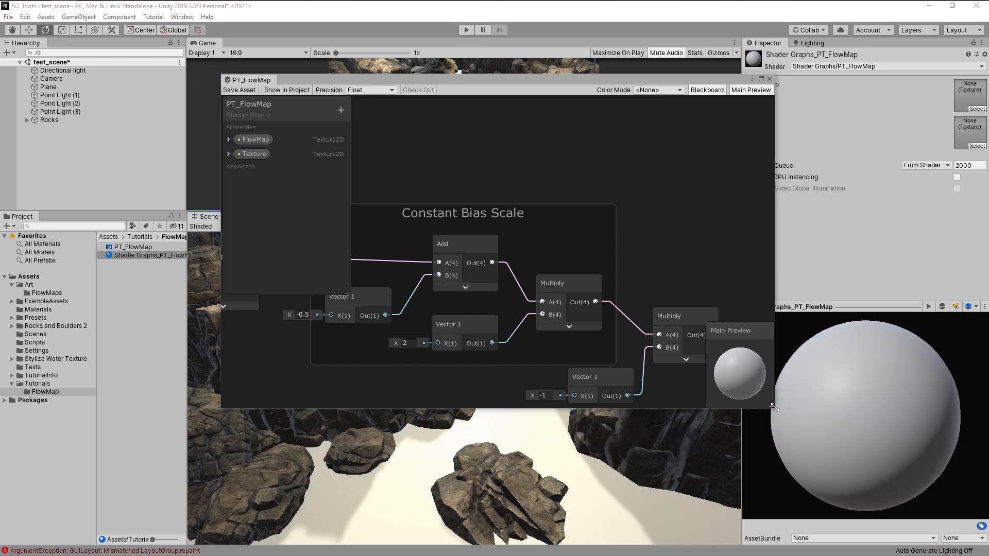
- Assign the FlowMap_Outward texture to the material's FlowMap property
{"action": "left_click_drag", "start_coordinate": [774, 406], "coordinate": [644, 283]}
{"action": "left_click_drag", "start_coordinate": [529, 81], "coordinate": [564, 39]}
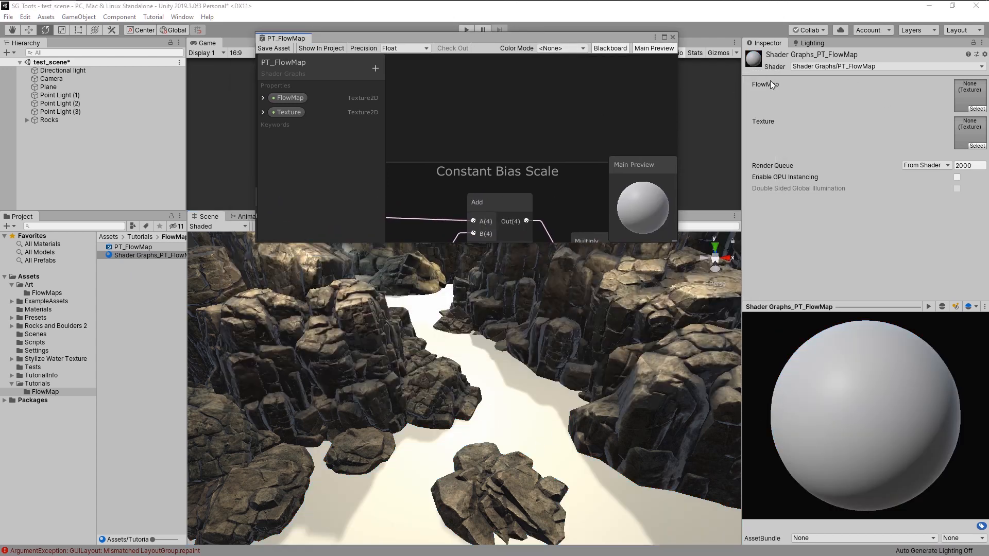
{"action": "left_click", "coordinate": [977, 110]}
{"action": "key", "text": "Escape"}
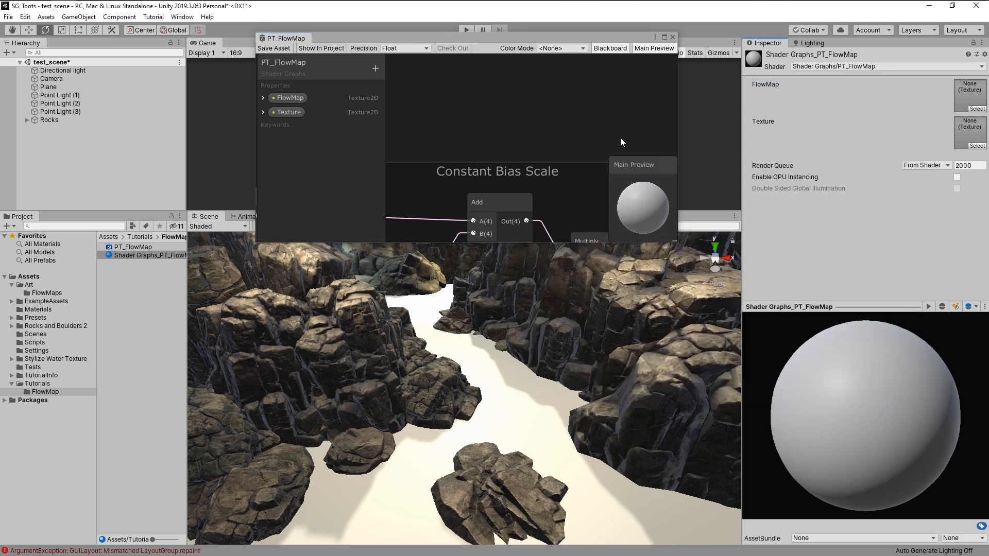
{"action": "left_click", "coordinate": [974, 109]}
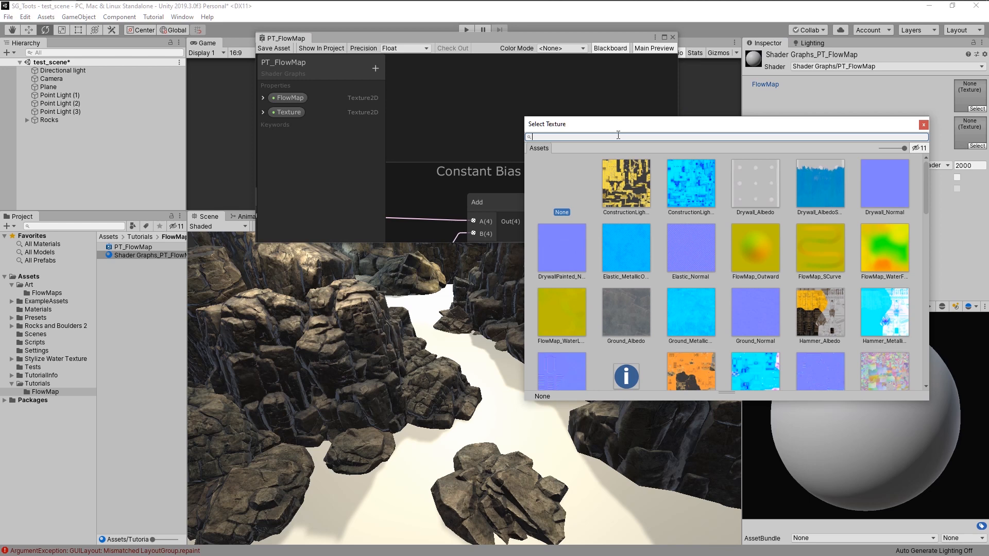
{"action": "type", "text": "flow"}
{"action": "double_click", "coordinate": [610, 187]}
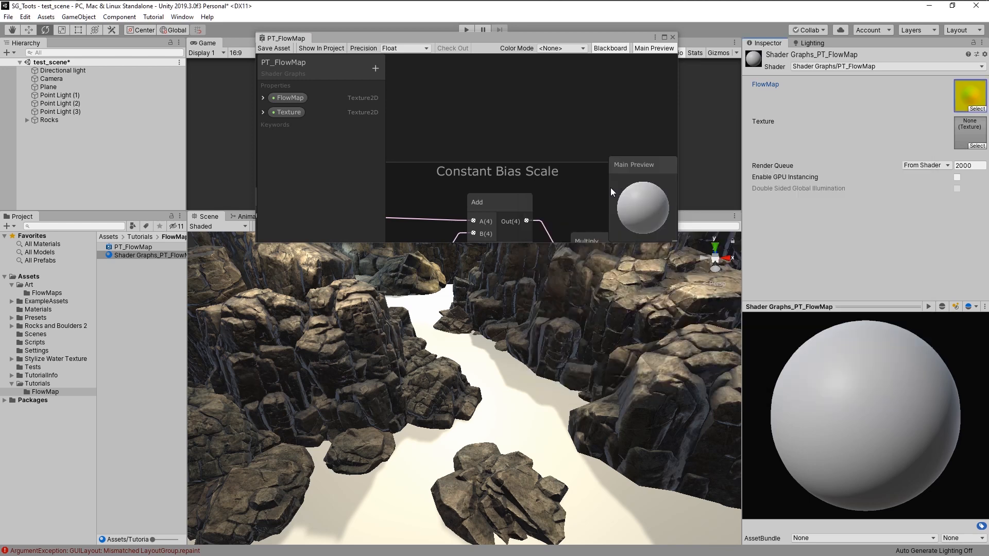
- Deactivate the Rocks object in the scene and reselect the flow map material
{"action": "left_click", "coordinate": [50, 120]}
{"action": "left_click", "coordinate": [769, 57]}
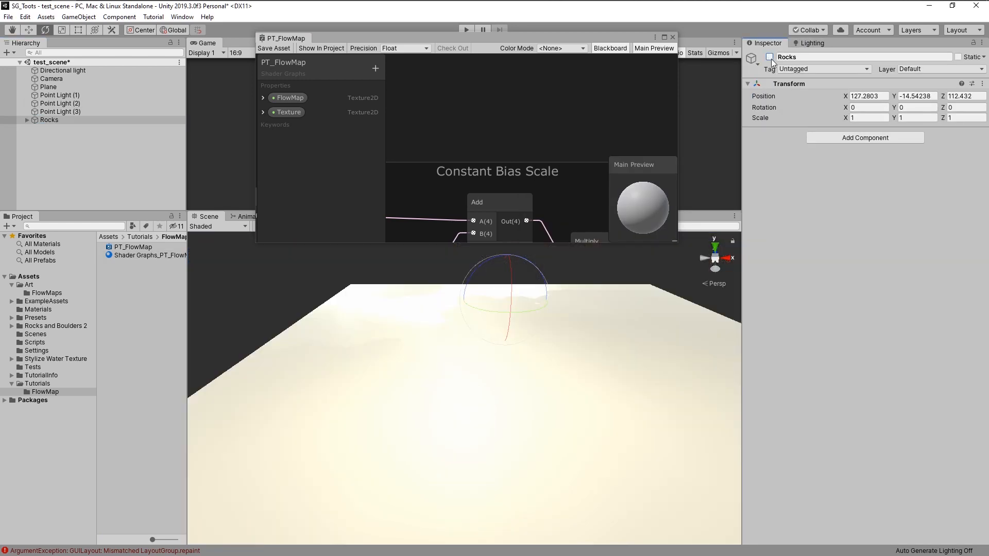
{"action": "left_click", "coordinate": [138, 291]}
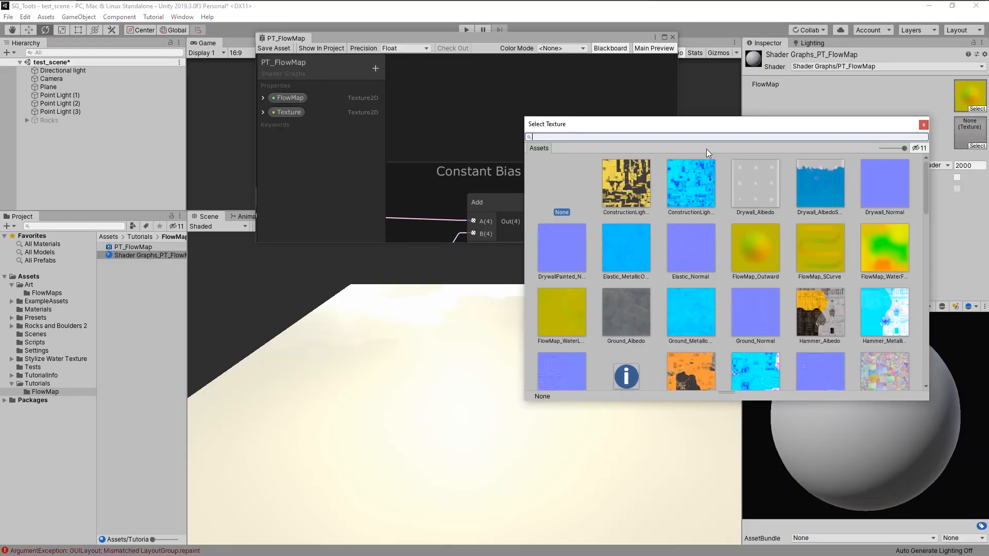
- Assign the PlasticRidges_Albedo texture to the material's Texture property
{"action": "left_click", "coordinate": [977, 146]}
{"action": "scroll", "coordinate": [721, 240], "scroll_direction": "down", "scroll_amount": 10}
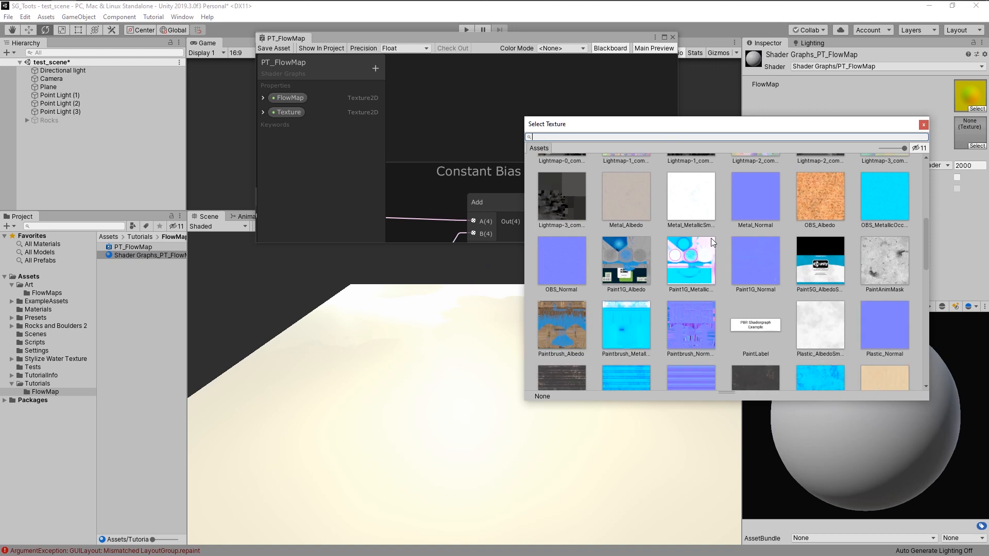
{"action": "scroll", "coordinate": [702, 228], "scroll_direction": "down", "scroll_amount": 9}
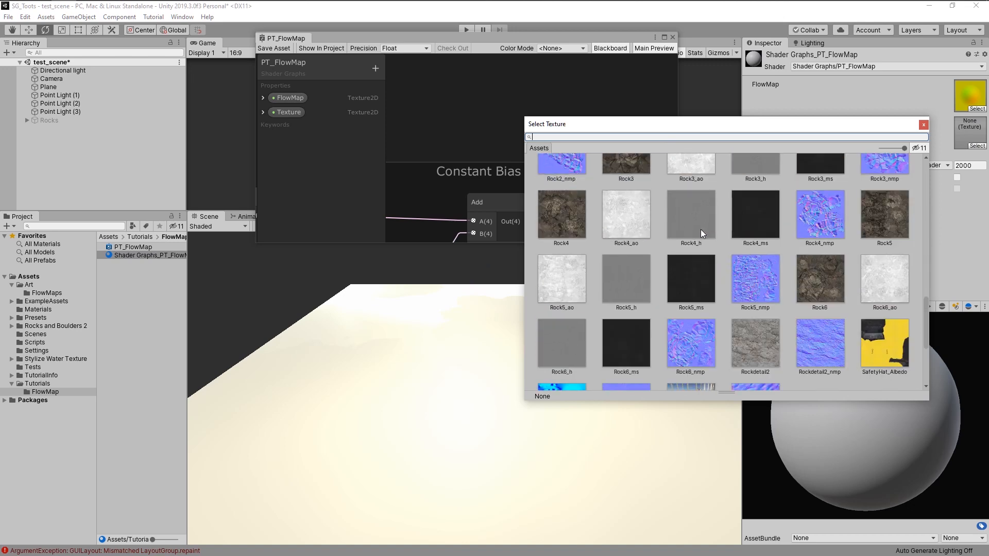
{"action": "scroll", "coordinate": [700, 229], "scroll_direction": "up", "scroll_amount": 8}
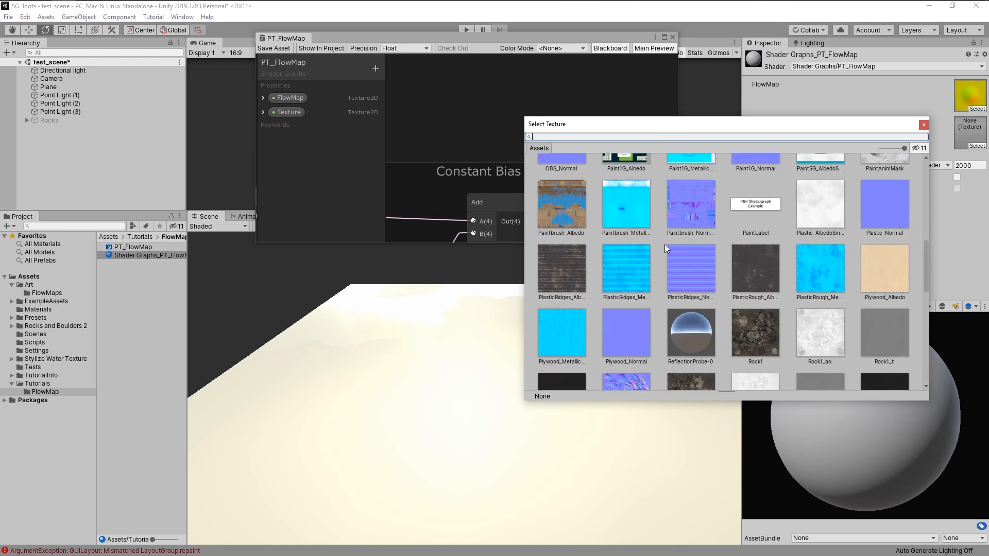
{"action": "left_click", "coordinate": [564, 267]}
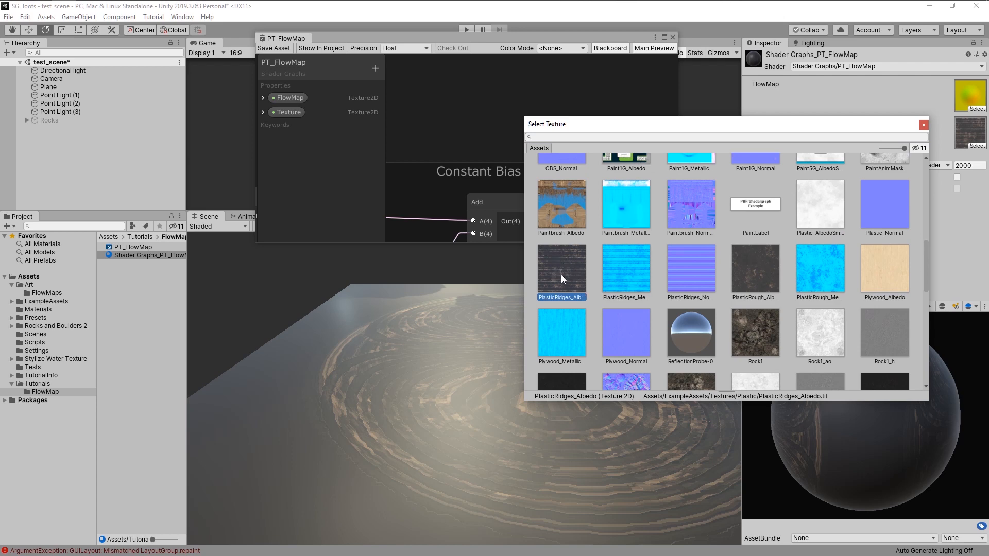
{"action": "double_click", "coordinate": [566, 267]}
- Try the FlowMap_SCurve texture in the material's FlowMap slot
{"action": "right_click_drag", "start_coordinate": [550, 384], "coordinate": [520, 427]}
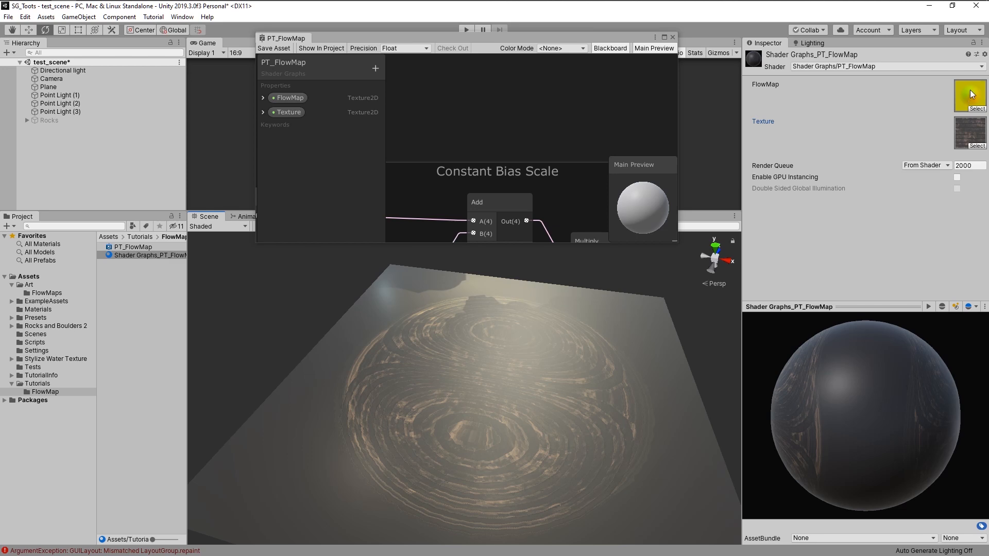
{"action": "left_click", "coordinate": [977, 108]}
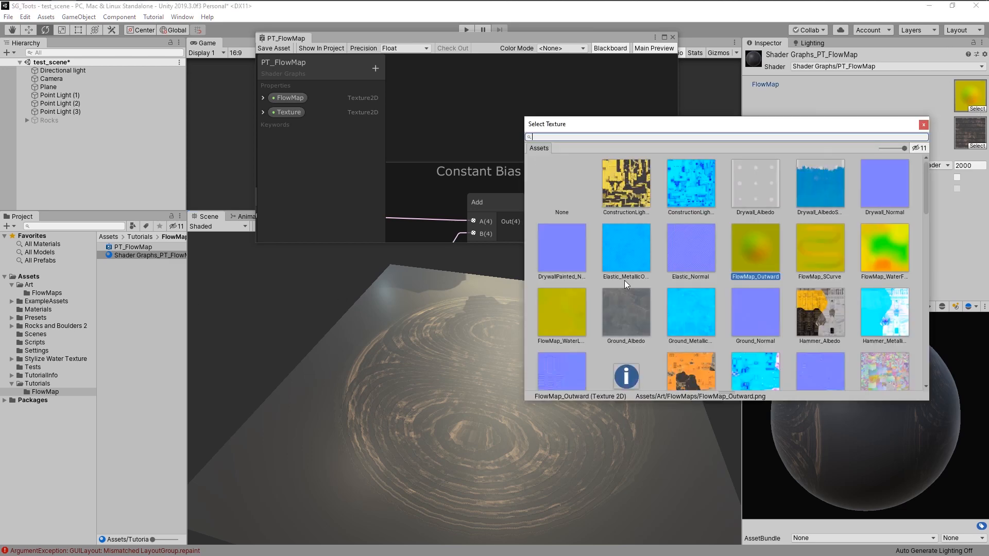
{"action": "left_click", "coordinate": [818, 255]}
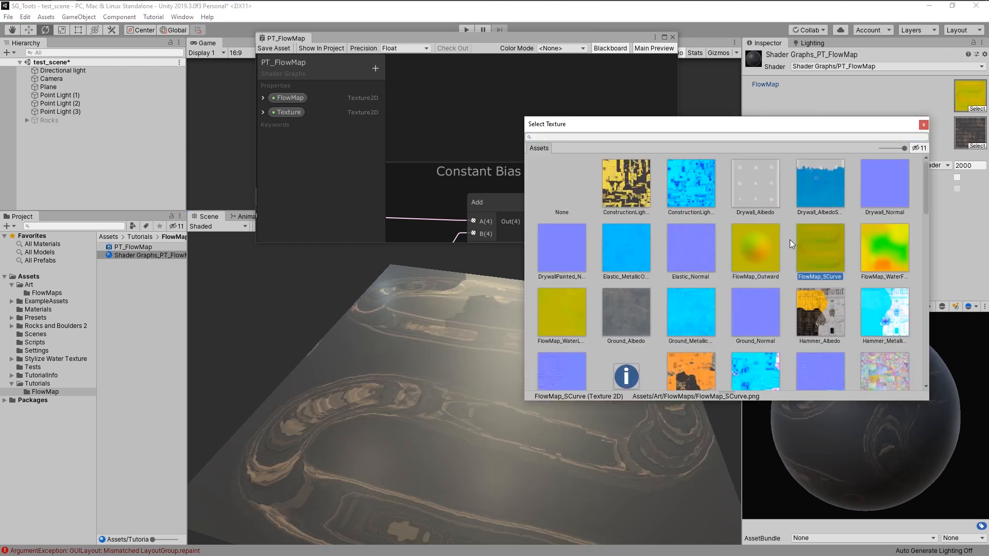
{"action": "left_click_drag", "start_coordinate": [754, 132], "coordinate": [575, 126]}
{"action": "double_click", "coordinate": [561, 255]}
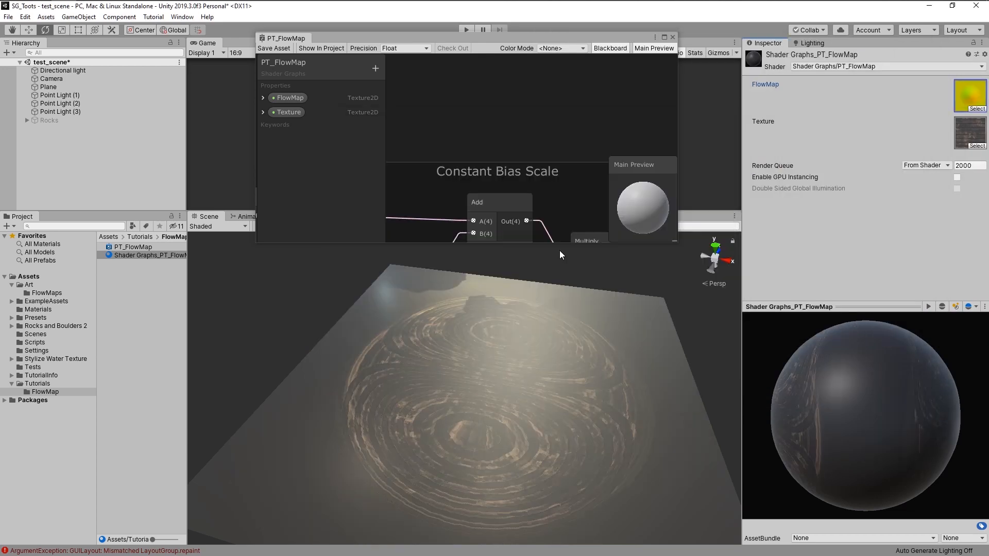
- Maximize the graph window and survey the node chain back to its UV and FlowMap start
{"action": "left_click", "coordinate": [664, 37]}
{"action": "middle_click_drag", "start_coordinate": [497, 204], "coordinate": [585, 216]}
{"action": "scroll", "coordinate": [569, 251], "scroll_direction": "down", "scroll_amount": 2}
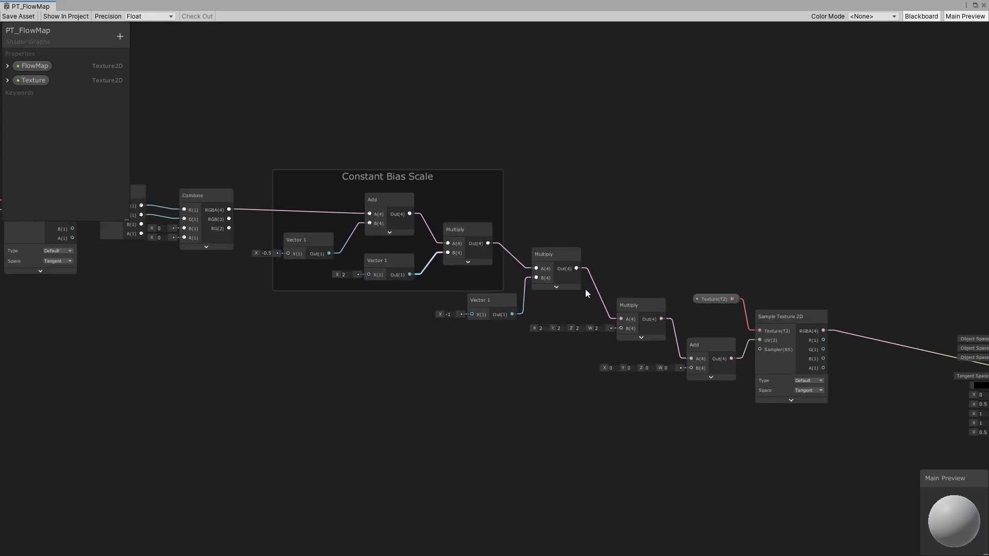
{"action": "middle_click_drag", "start_coordinate": [585, 289], "coordinate": [602, 307]}
{"action": "left_click_drag", "start_coordinate": [807, 303], "coordinate": [804, 295]}
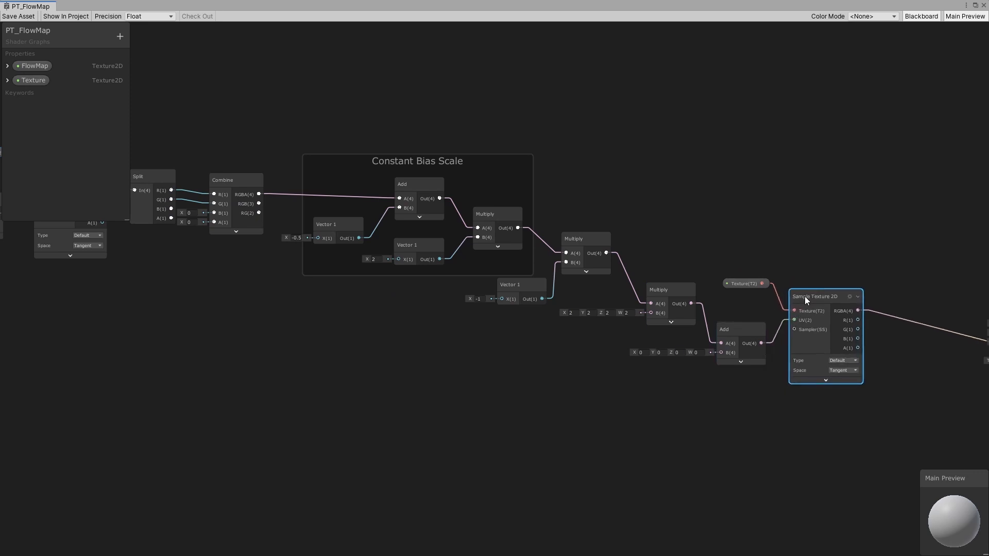
{"action": "middle_click_drag", "start_coordinate": [350, 260], "coordinate": [509, 278]}
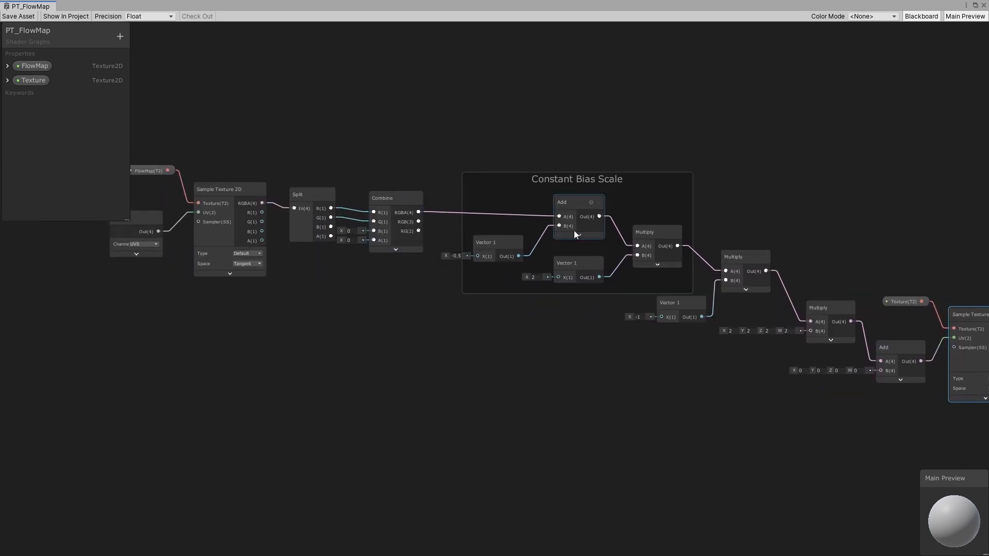
{"action": "middle_click_drag", "start_coordinate": [779, 335], "coordinate": [611, 295]}
{"action": "middle_click_drag", "start_coordinate": [415, 302], "coordinate": [566, 270]}
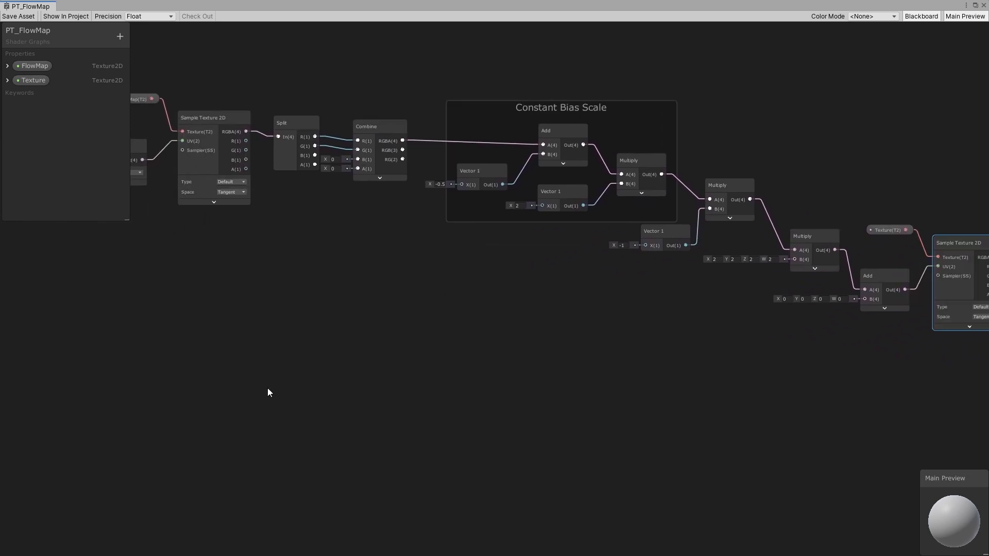
{"action": "middle_click_drag", "start_coordinate": [332, 340], "coordinate": [399, 344]}
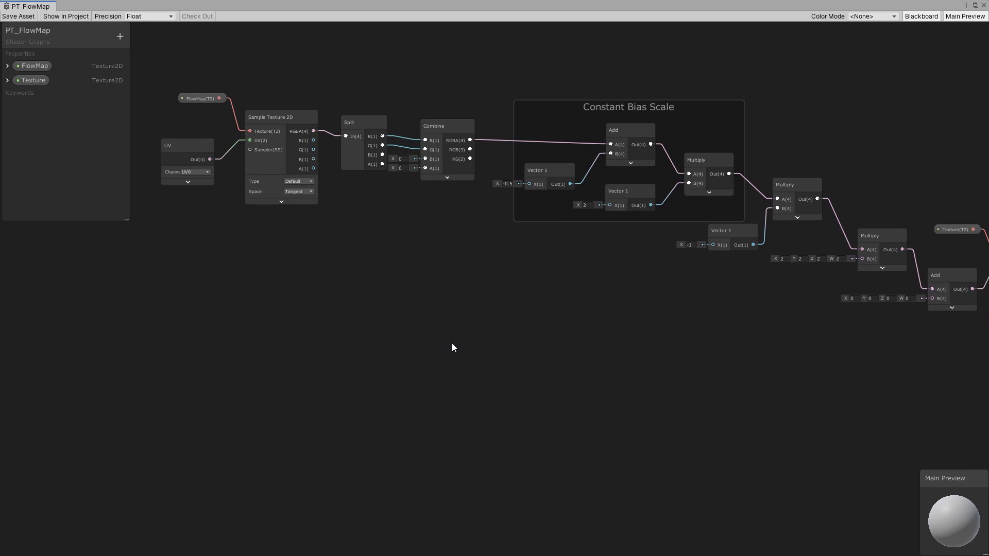
{"action": "middle_click_drag", "start_coordinate": [518, 336], "coordinate": [508, 350]}
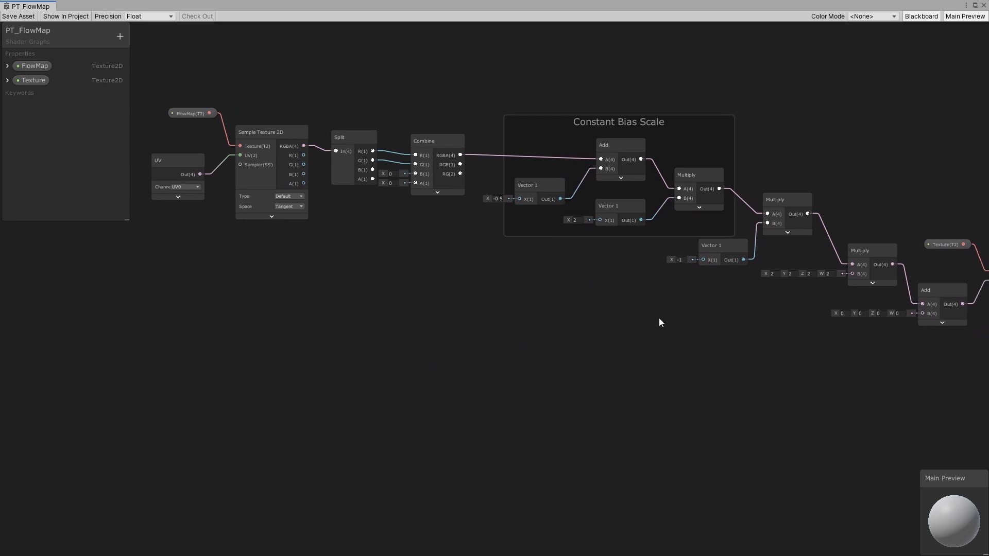
{"action": "middle_click_drag", "start_coordinate": [239, 330], "coordinate": [305, 311]}
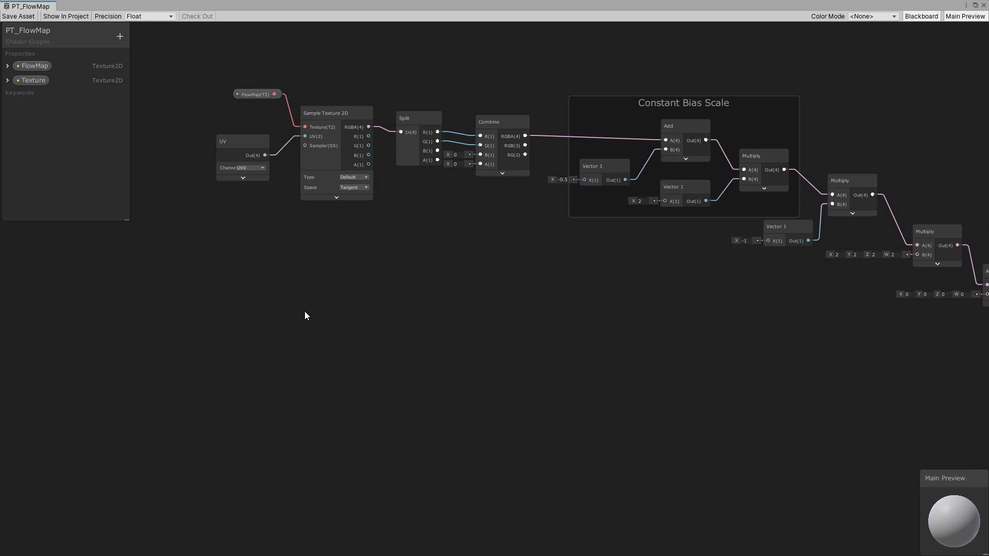
- Add a Vector 1 node below the chain and convert it into a property
{"action": "key", "text": "space"}
{"action": "type", "text": "vectore"}
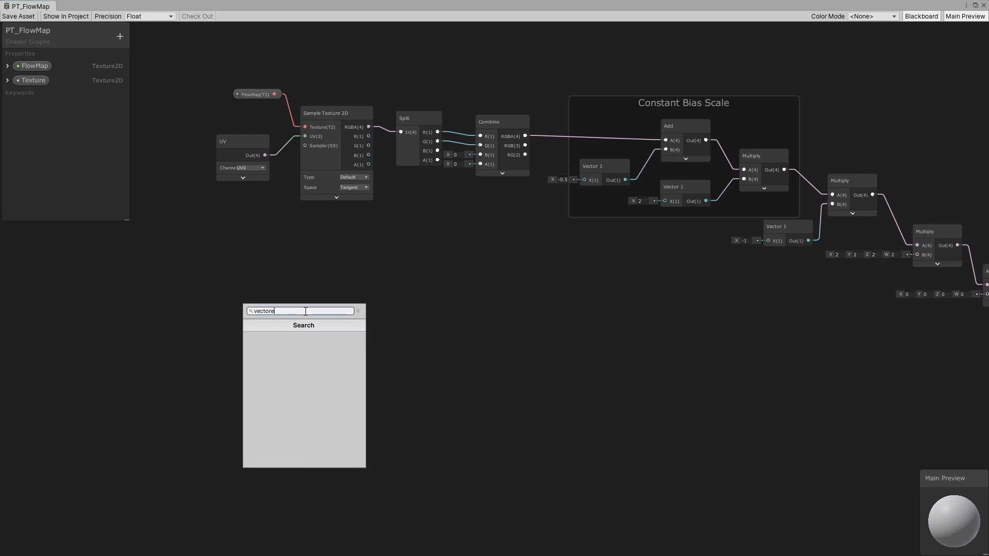
{"action": "key", "text": "BackSpace"}
{"action": "left_click", "coordinate": [281, 338]}
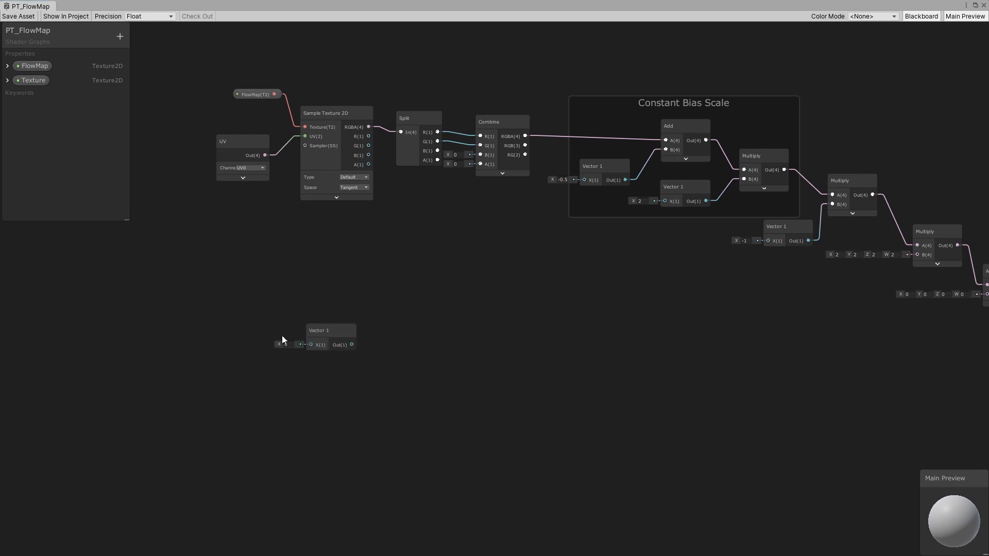
{"action": "left_click_drag", "start_coordinate": [322, 331], "coordinate": [262, 291]}
{"action": "right_click", "coordinate": [261, 291]}
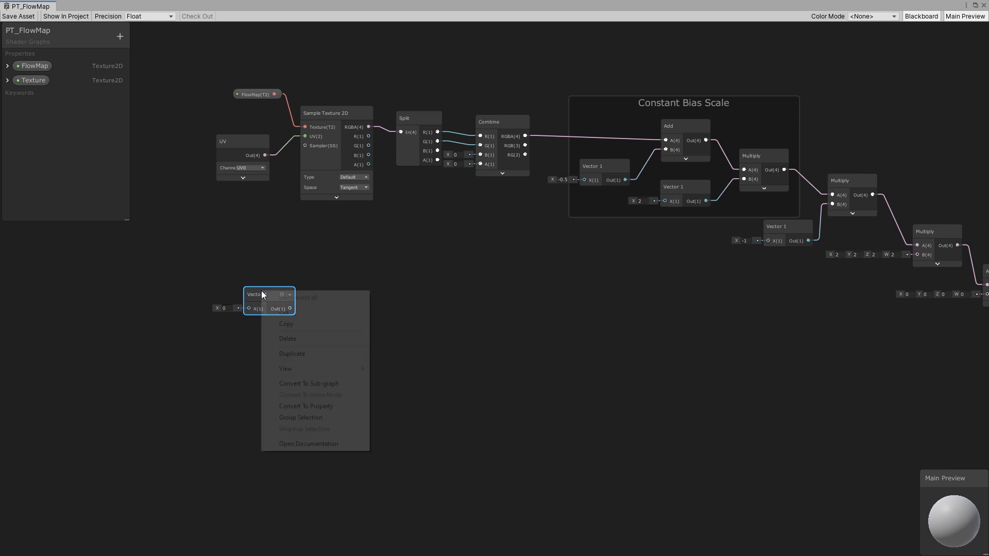
{"action": "left_click", "coordinate": [296, 407]}
- Rename the new Vector1 property to Speed and reposition its node
{"action": "left_click", "coordinate": [26, 94]}
{"action": "right_click", "coordinate": [38, 95]}
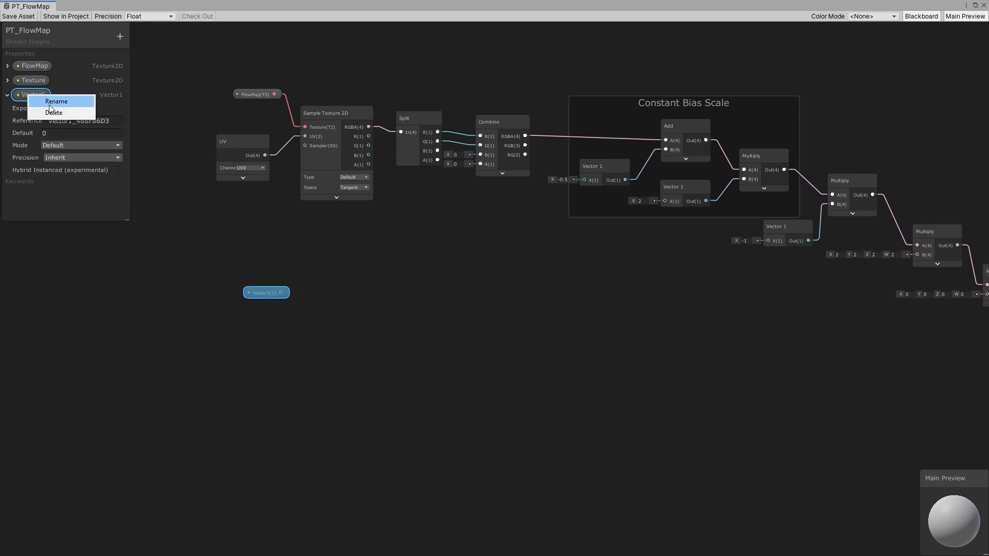
{"action": "left_click", "coordinate": [50, 103]}
{"action": "type", "text": "Speed"}
{"action": "key", "text": "Return"}
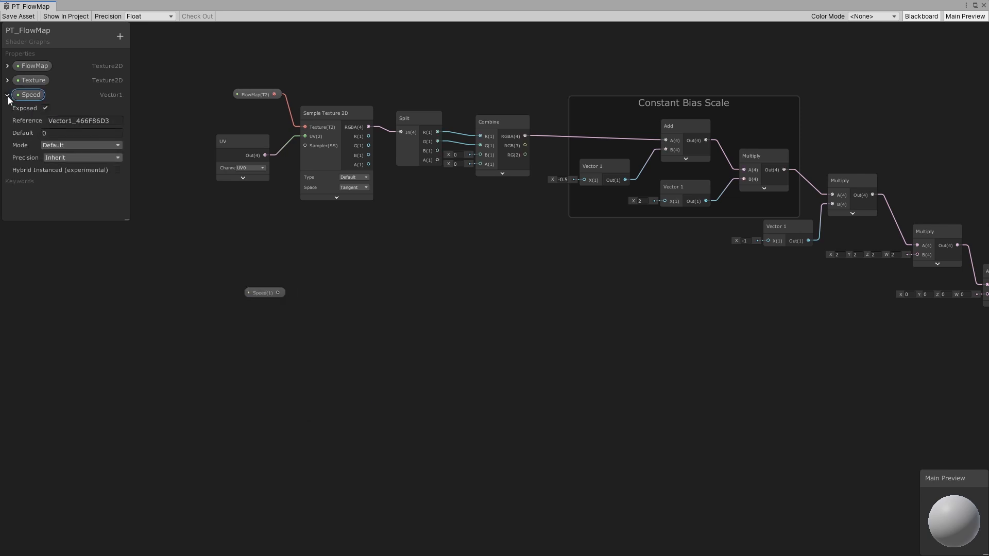
{"action": "left_click", "coordinate": [7, 95]}
{"action": "left_click_drag", "start_coordinate": [266, 294], "coordinate": [218, 274]}
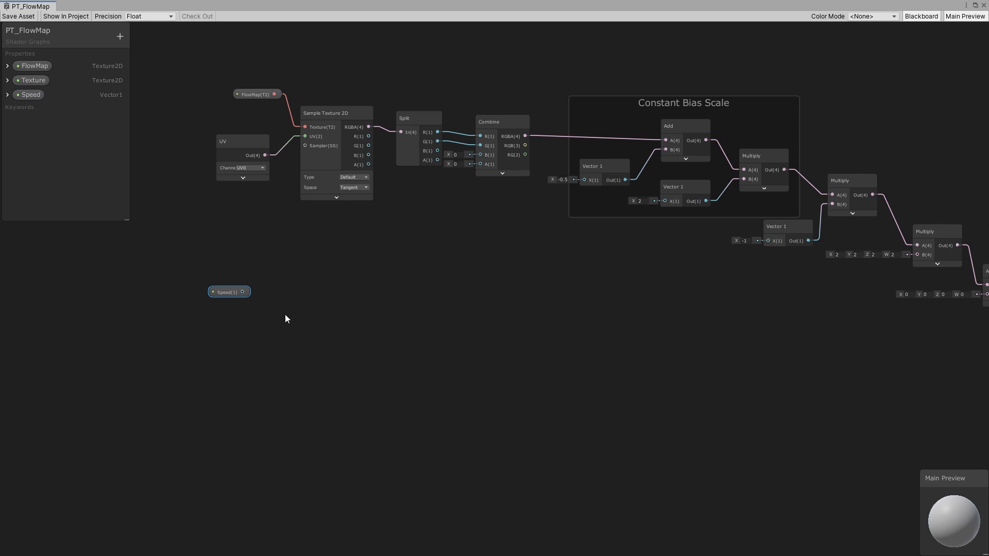
- Add a Multiply node beside the Speed property node
{"action": "key", "text": "space"}
{"action": "type", "text": "mul"}
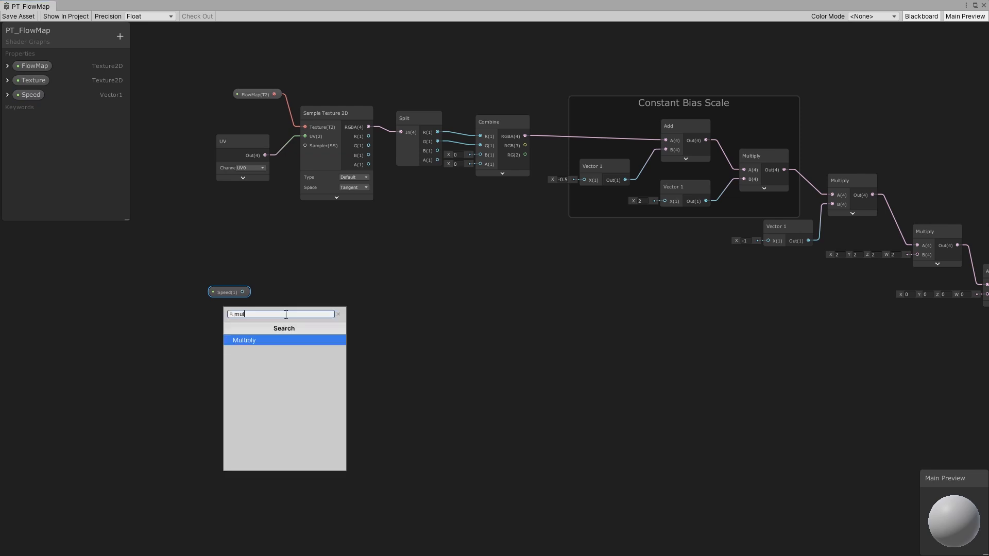
{"action": "left_click", "coordinate": [268, 345]}
- Add a Time node and connect the Speed property to the Multiply's A input
{"action": "key", "text": "space"}
{"action": "type", "text": "time"}
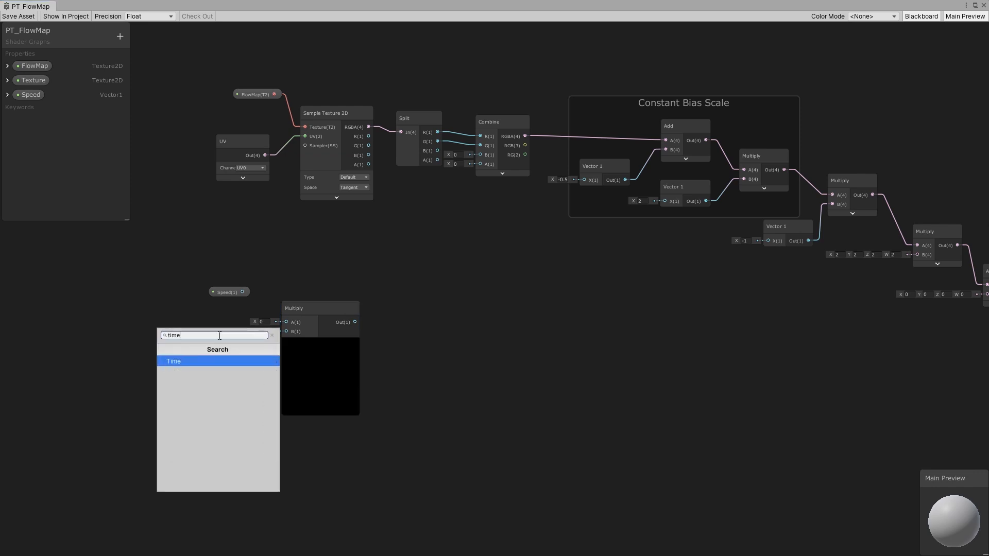
{"action": "left_click", "coordinate": [181, 361]}
{"action": "left_click_drag", "start_coordinate": [242, 292], "coordinate": [286, 321]}
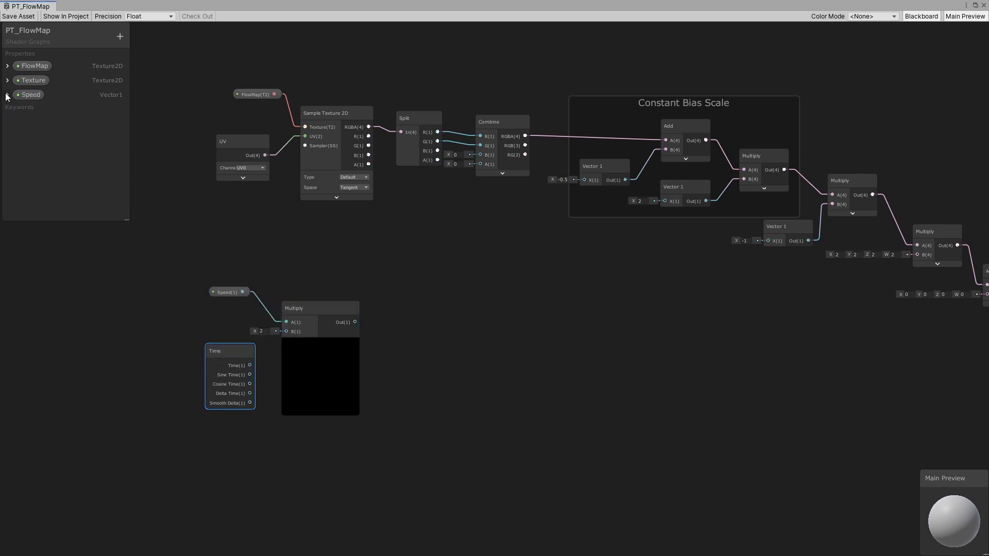
- Set the Speed property's default value to 0.5
{"action": "left_click", "coordinate": [7, 95]}
{"action": "left_click", "coordinate": [62, 132]}
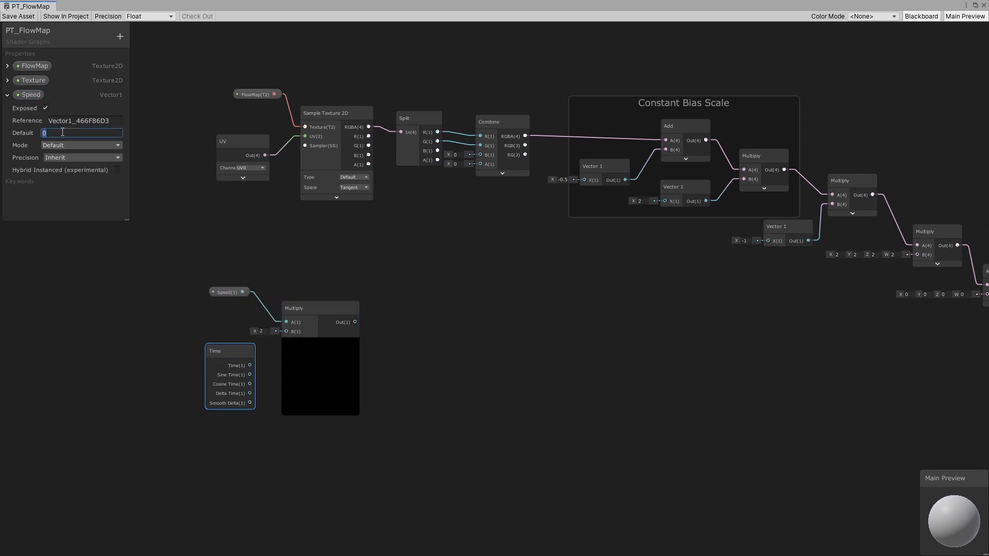
{"action": "type", "text": "0.5"}
{"action": "key", "text": "Return"}
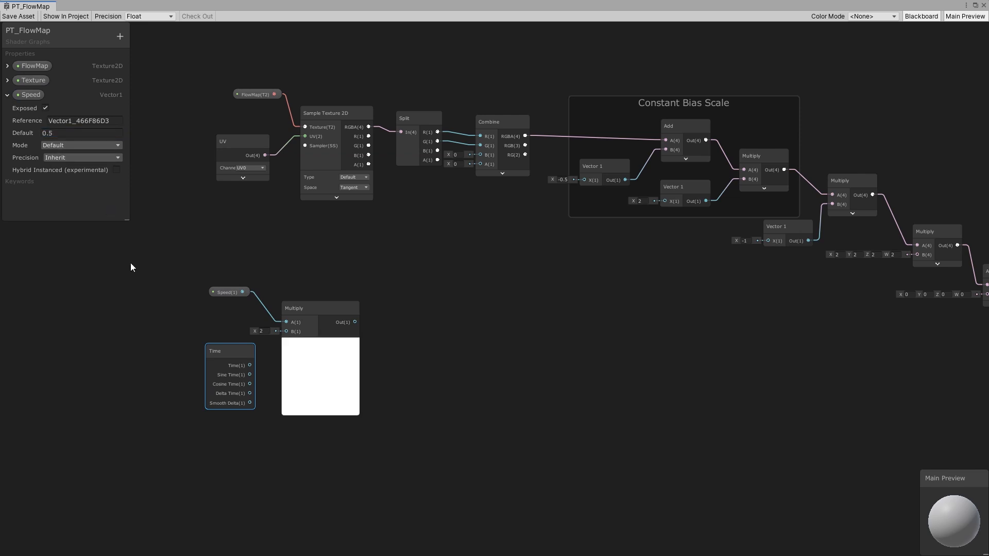
- Connect the Time output to the Multiply's B input and collapse the Multiply's preview
{"action": "left_click_drag", "start_coordinate": [241, 369], "coordinate": [286, 331]}
{"action": "left_click_drag", "start_coordinate": [226, 346], "coordinate": [234, 345]}
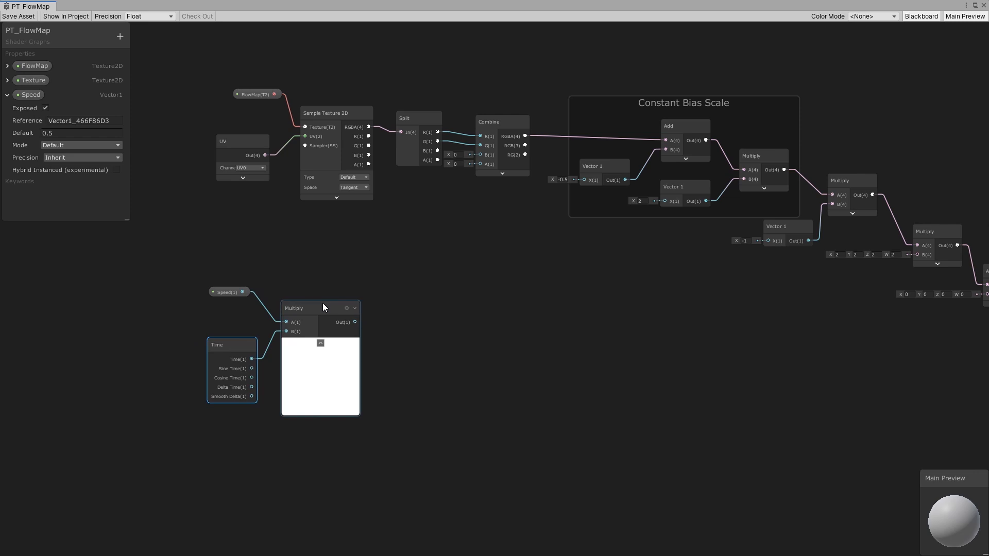
{"action": "middle_click_drag", "start_coordinate": [347, 305], "coordinate": [328, 326]}
{"action": "left_click", "coordinate": [307, 365]}
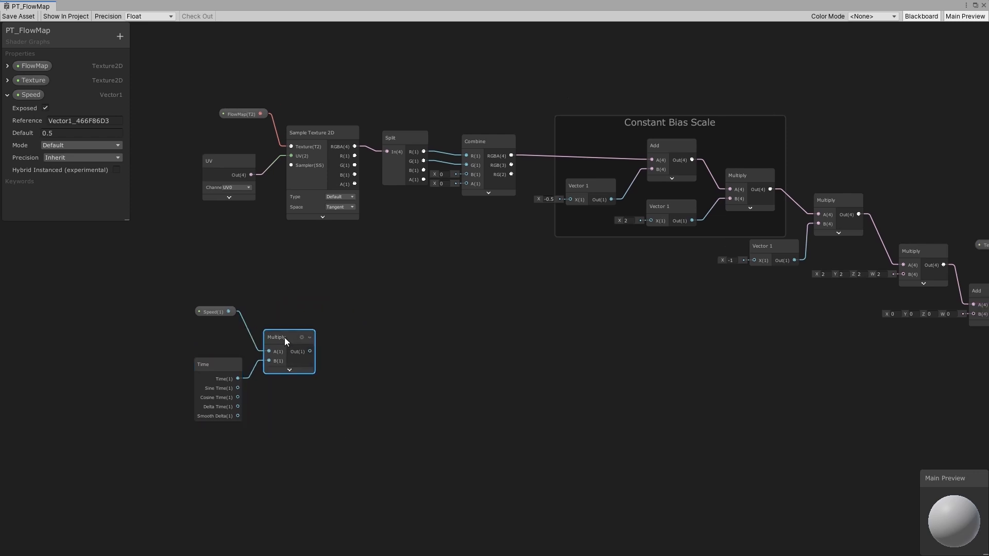
- Add a Fraction node and feed it the Speed-times-Time Multiply output
{"action": "left_click", "coordinate": [412, 362]}
{"action": "key", "text": "space"}
{"action": "type", "text": "fraction"}
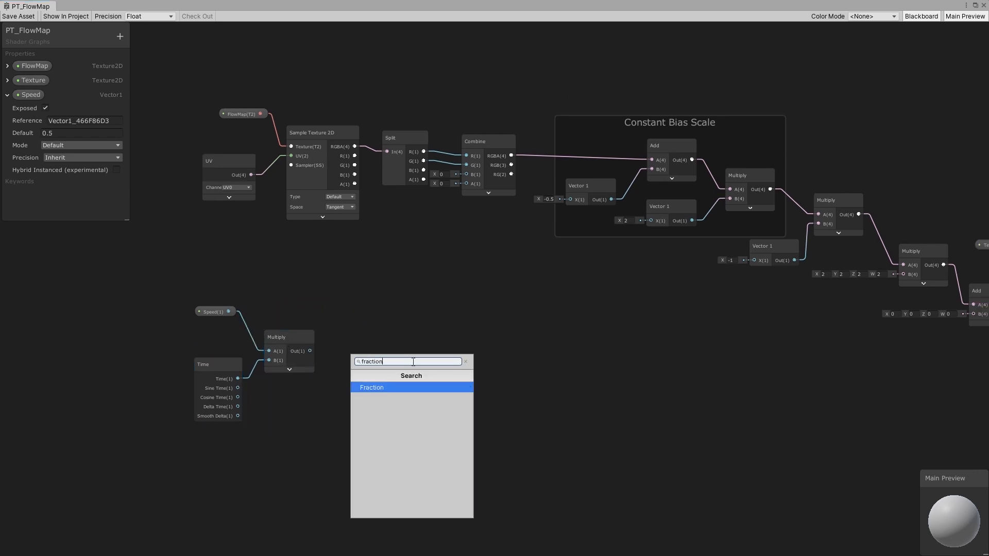
{"action": "left_click", "coordinate": [434, 386]}
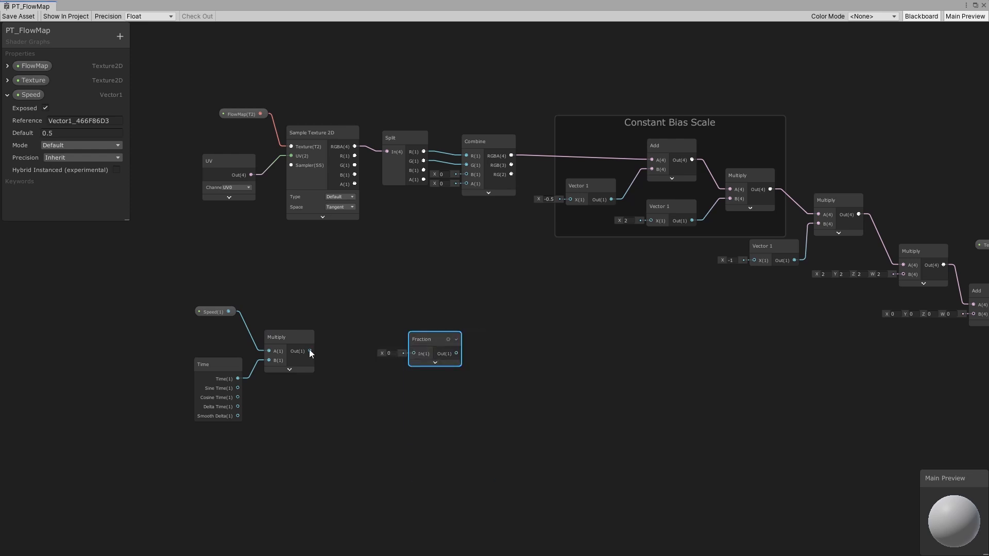
{"action": "left_click_drag", "start_coordinate": [309, 351], "coordinate": [414, 355]}
{"action": "middle_click_drag", "start_coordinate": [459, 338], "coordinate": [325, 355]}
- Connect the Fraction output to the B input of the last Multiply before the UV offset Add
{"action": "left_click_drag", "start_coordinate": [306, 359], "coordinate": [750, 283]}
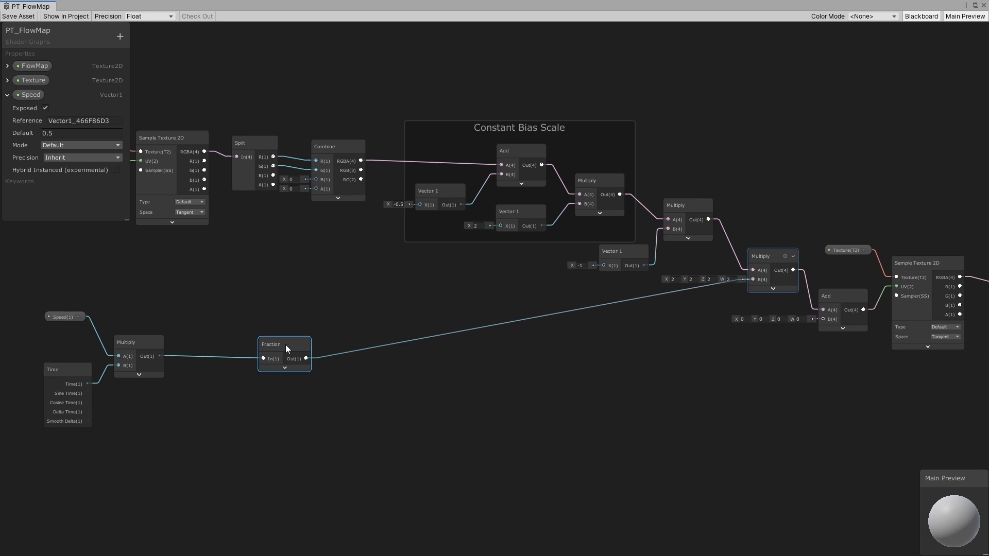
{"action": "left_click_drag", "start_coordinate": [280, 347], "coordinate": [279, 339]}
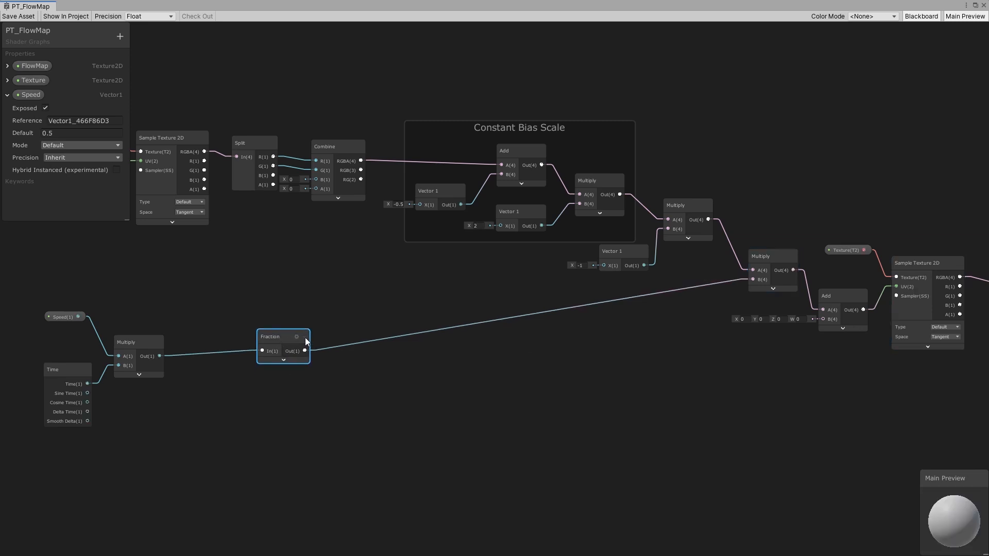
{"action": "middle_click_drag", "start_coordinate": [305, 337], "coordinate": [359, 344]}
{"action": "left_click_drag", "start_coordinate": [83, 303], "coordinate": [335, 379]}
{"action": "mouse_move", "coordinate": [329, 340]}
{"action": "left_mouse_down"}
{"action": "mouse_move", "coordinate": [386, 337]}
{"action": "mouse_move", "coordinate": [351, 328]}
{"action": "mouse_move", "coordinate": [337, 342]}
{"action": "mouse_move", "coordinate": [312, 340]}
{"action": "left_mouse_up"}
{"action": "left_click", "coordinate": [351, 337]}
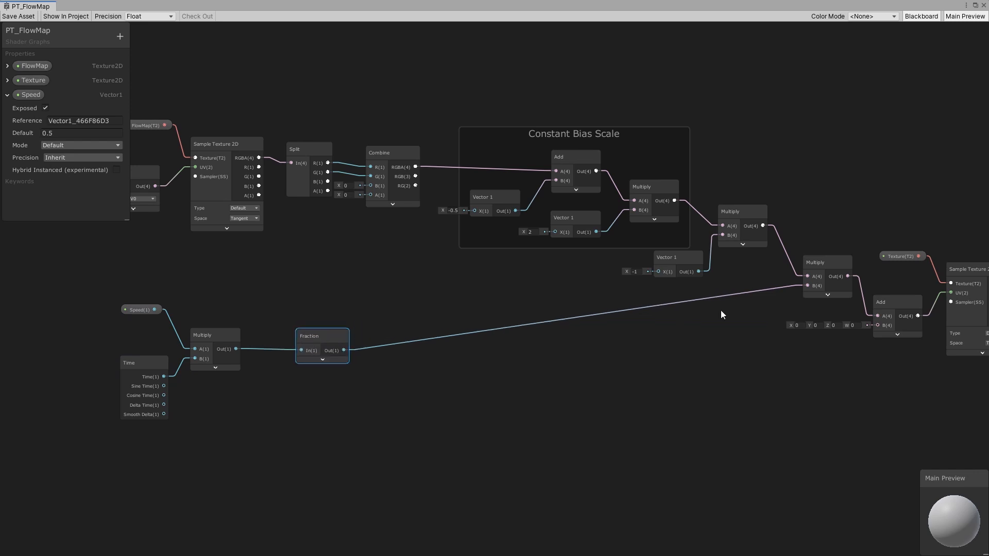
- Save the shader graph and check the flowing material in the scene
{"action": "scroll", "coordinate": [684, 314], "scroll_direction": "down", "scroll_amount": 2}
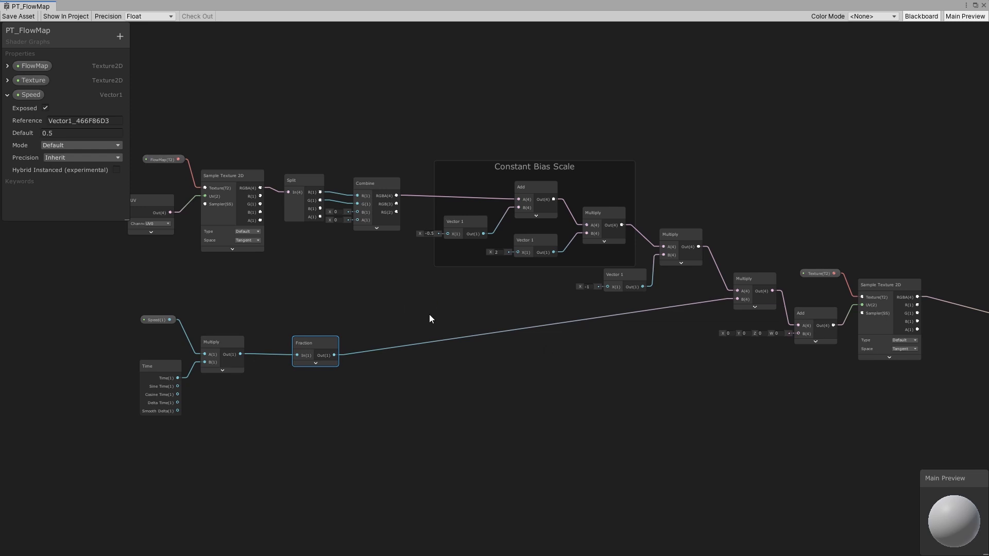
{"action": "middle_click_drag", "start_coordinate": [596, 331], "coordinate": [575, 341]}
{"action": "left_click", "coordinate": [17, 17]}
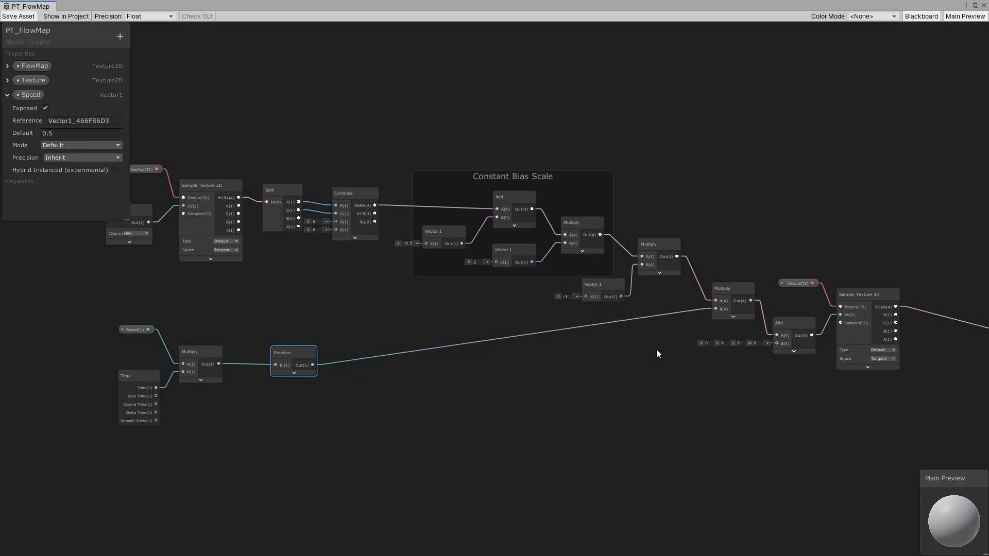
{"action": "left_click", "coordinate": [974, 5]}
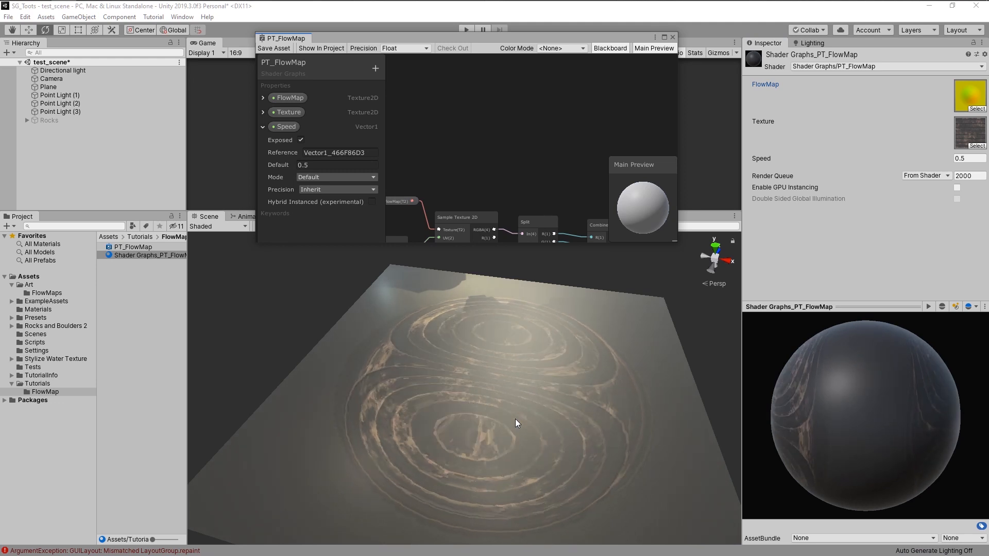
{"action": "left_click", "coordinate": [663, 37]}
- Tidy the layout, moving the Fraction node closer to the time Multiply
{"action": "middle_click_drag", "start_coordinate": [470, 315], "coordinate": [513, 327]}
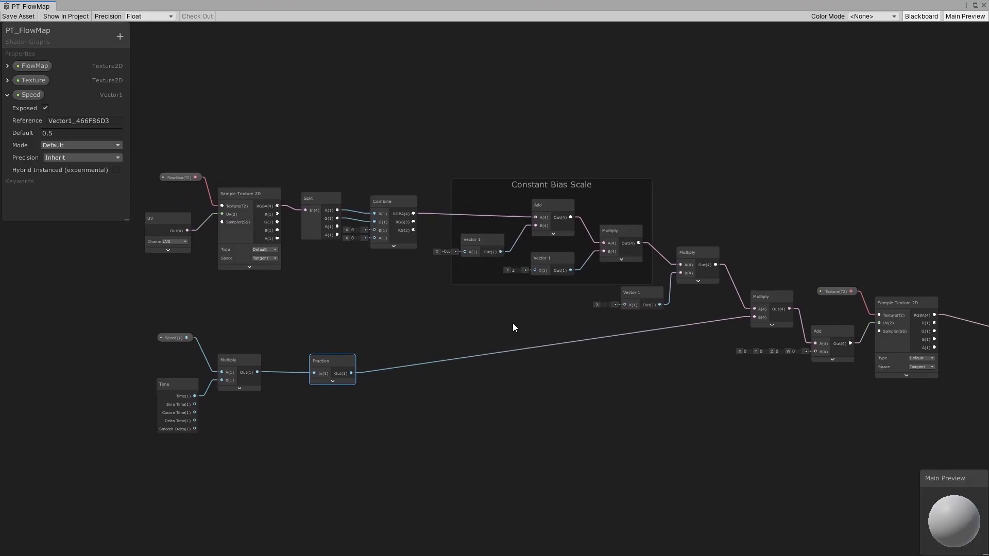
{"action": "left_click", "coordinate": [513, 324]}
{"action": "middle_click_drag", "start_coordinate": [385, 407], "coordinate": [439, 386]}
{"action": "left_click_drag", "start_coordinate": [465, 437], "coordinate": [209, 294]}
{"action": "left_click", "coordinate": [459, 401]}
{"action": "middle_click_drag", "start_coordinate": [470, 408], "coordinate": [431, 369]}
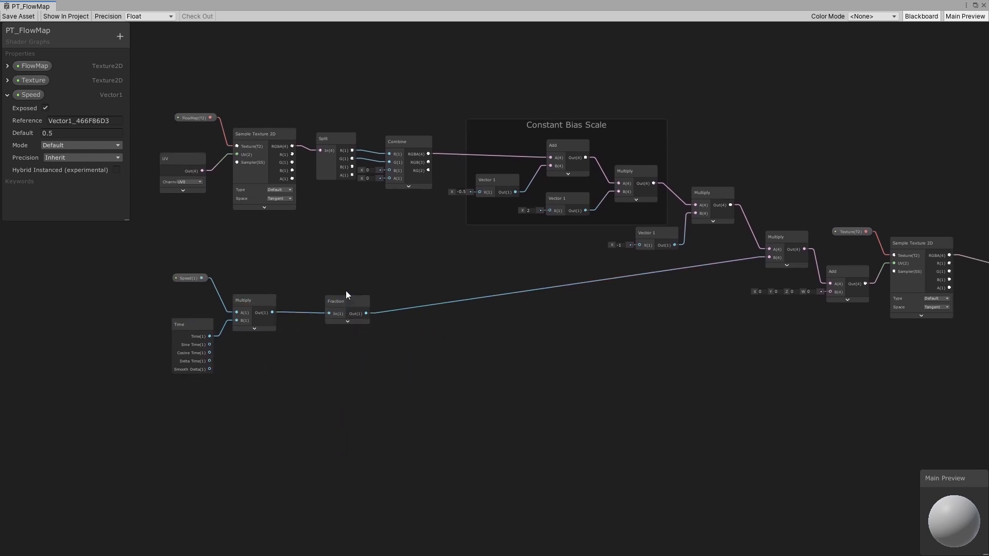
{"action": "left_click_drag", "start_coordinate": [339, 301], "coordinate": [334, 294]}
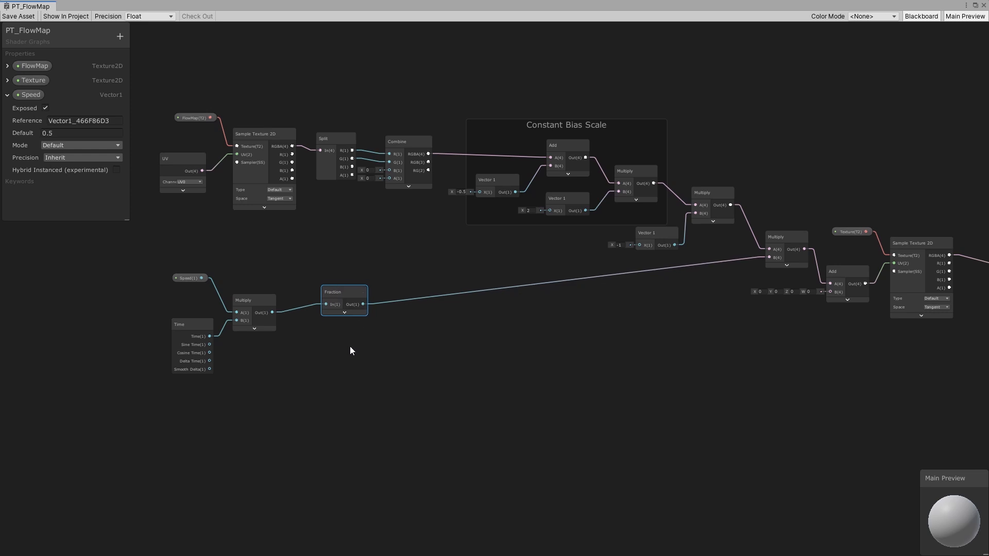
{"action": "middle_click_drag", "start_coordinate": [350, 347], "coordinate": [407, 347]}
{"action": "left_click", "coordinate": [406, 347]}
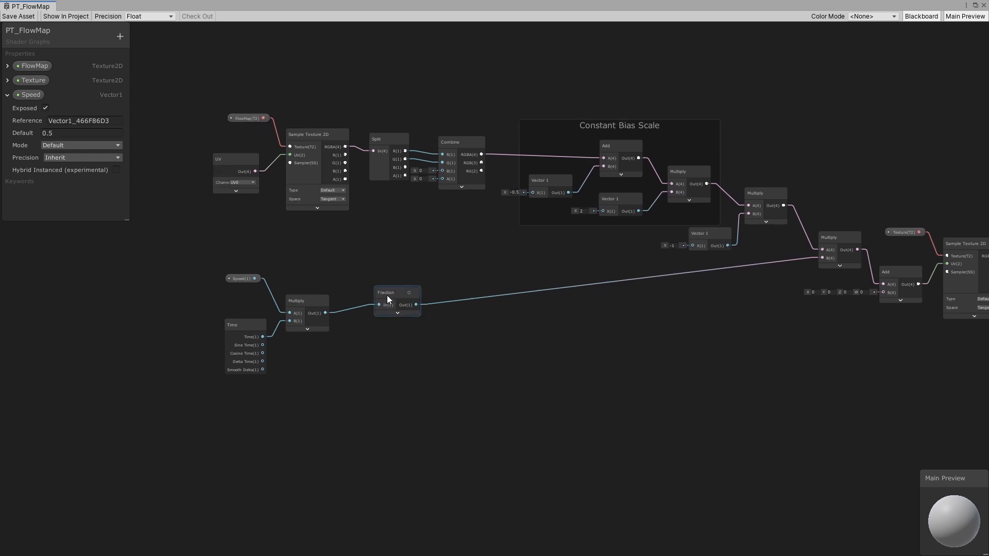
{"action": "left_click_drag", "start_coordinate": [397, 312], "coordinate": [392, 308]}
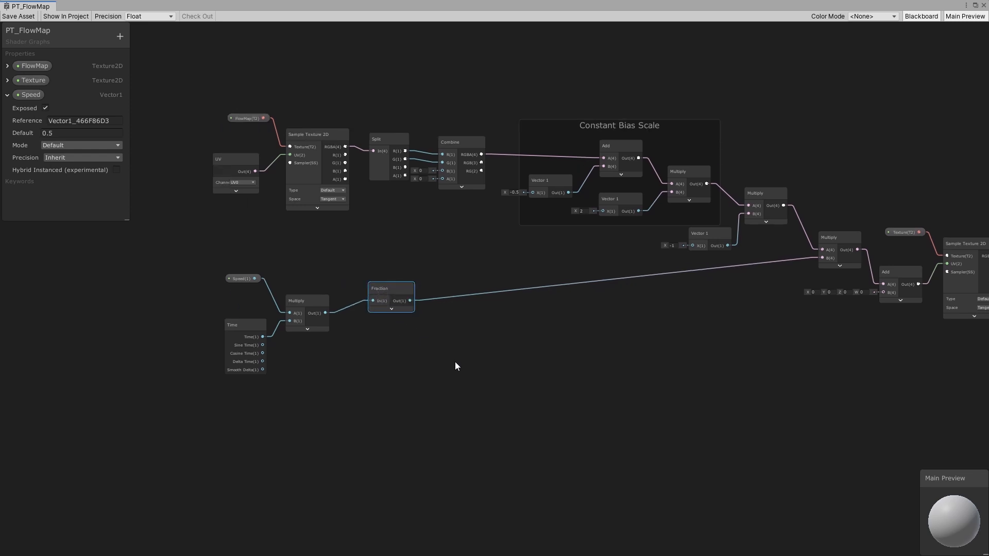
- Add an Add node and connect the Speed-times-Time Multiply output to its A input
{"action": "key", "text": "space"}
{"action": "type", "text": "add"}
{"action": "left_click", "coordinate": [406, 391]}
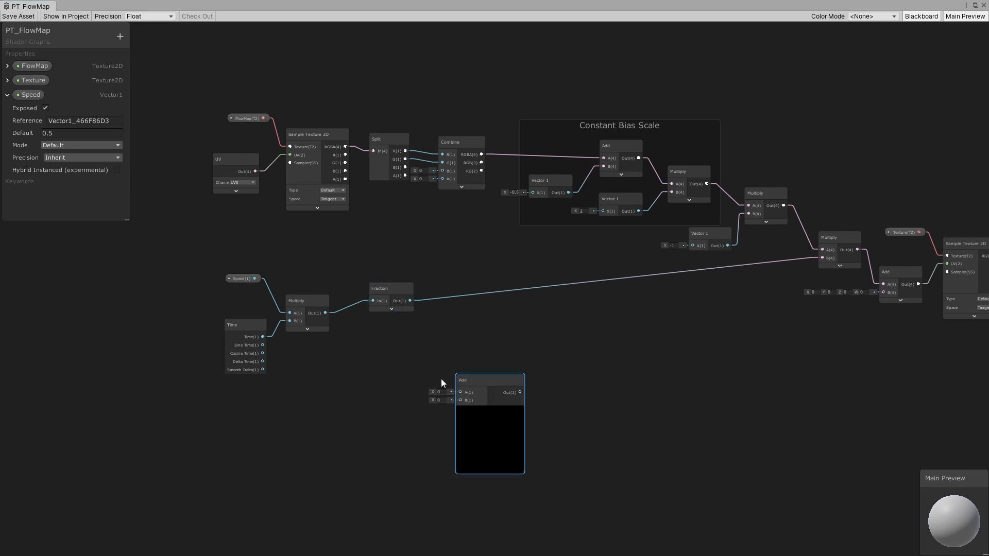
{"action": "left_click_drag", "start_coordinate": [466, 381], "coordinate": [434, 339]}
{"action": "left_click", "coordinate": [372, 388]}
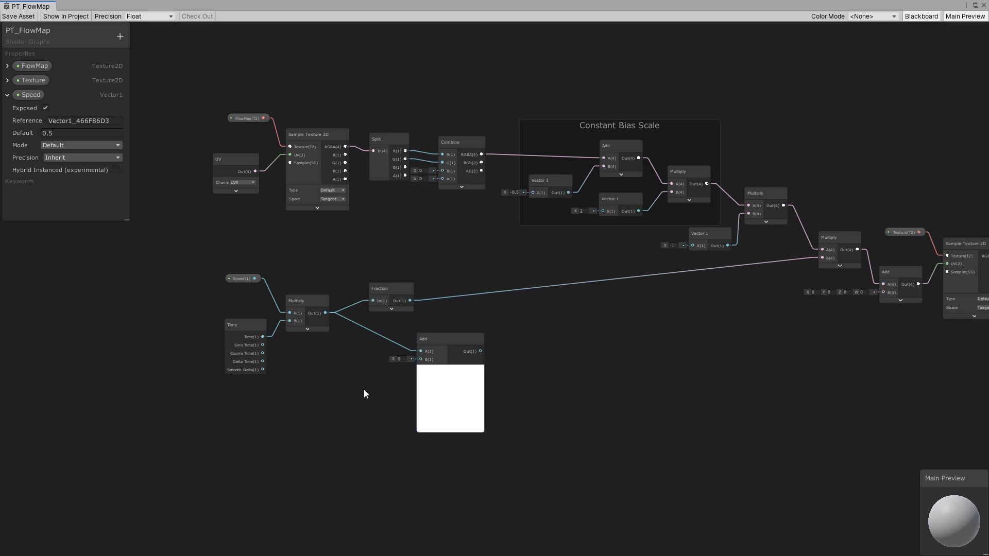
- Add a Vector 1 node set to 0.5 and connect it to the Add's B input
{"action": "key", "text": "space"}
{"action": "type", "text": "vector"}
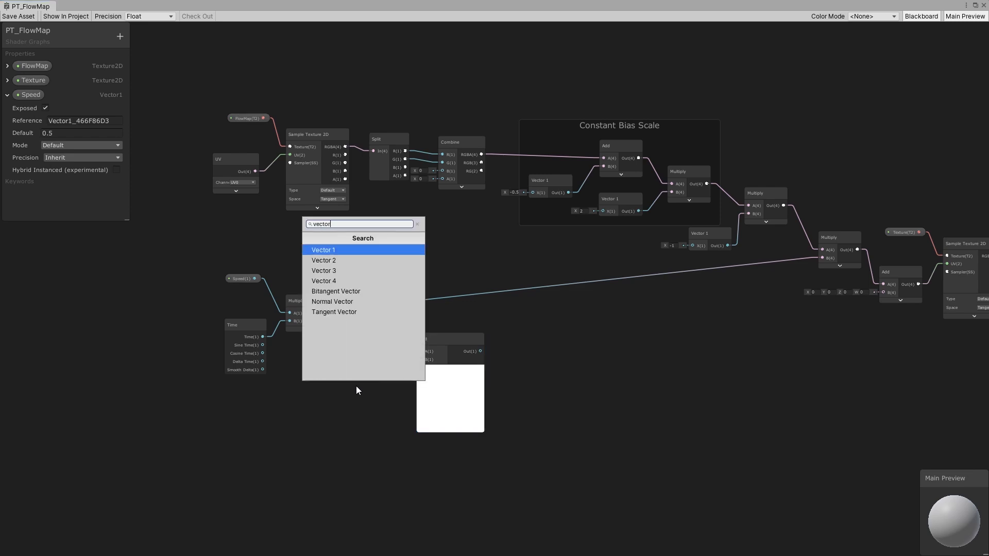
{"action": "left_click", "coordinate": [346, 251]}
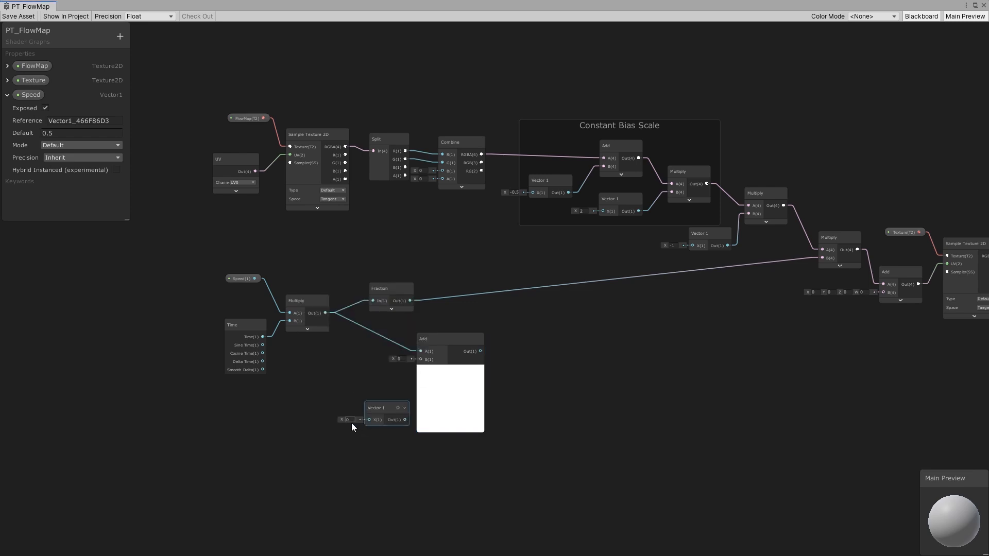
{"action": "left_click", "coordinate": [348, 419]}
{"action": "type", "text": "0.5"}
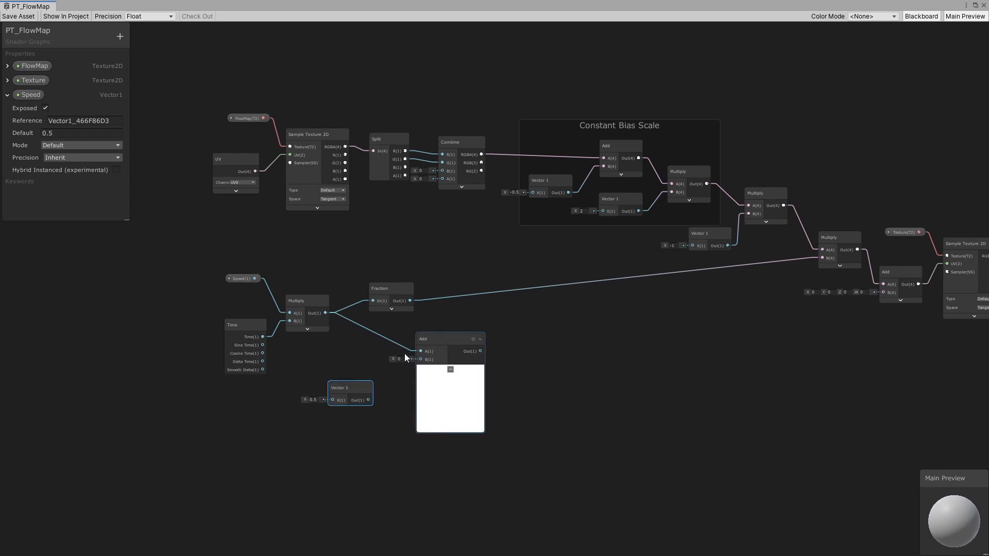
{"action": "left_click", "coordinate": [399, 359]}
{"action": "scroll", "coordinate": [401, 361], "scroll_direction": "up", "scroll_amount": 2}
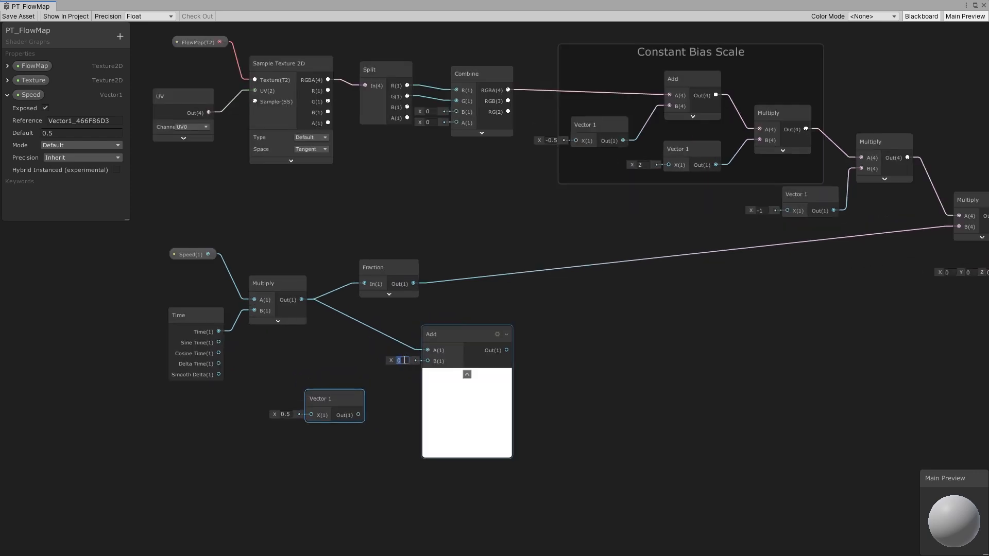
{"action": "type", "text": ".5"}
{"action": "key", "text": "Tab"}
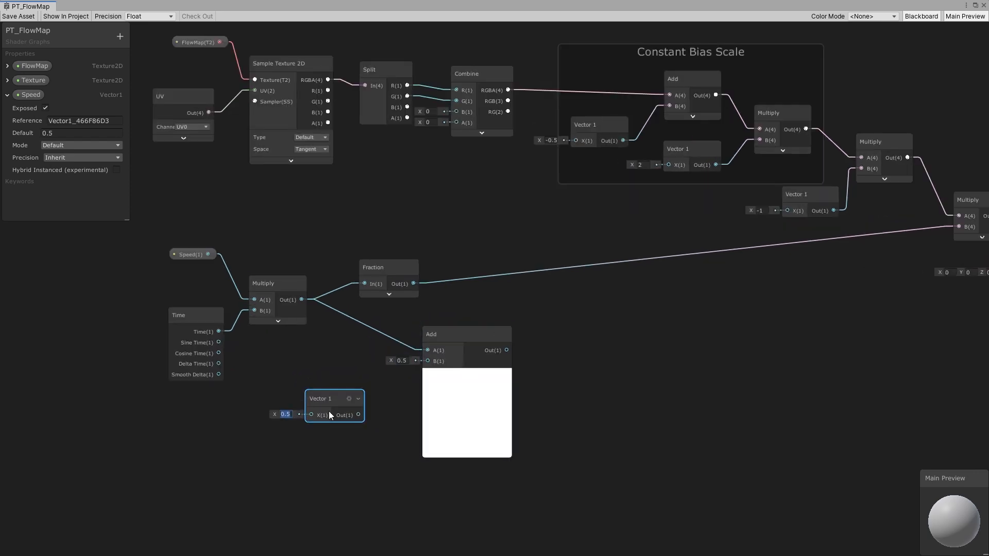
{"action": "left_click_drag", "start_coordinate": [334, 411], "coordinate": [428, 361]}
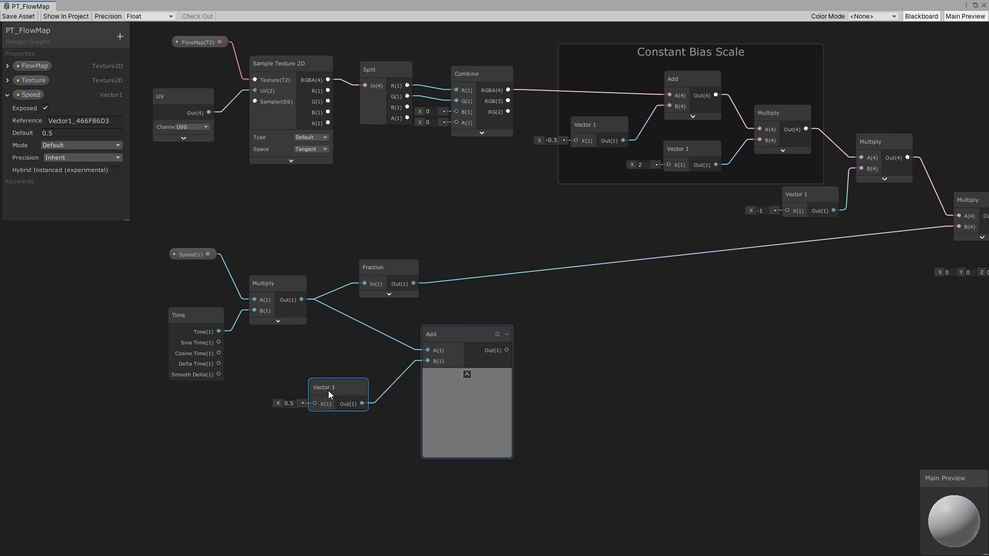
{"action": "left_click_drag", "start_coordinate": [330, 392], "coordinate": [360, 371]}
- Collapse the Add node's preview and reposition it
{"action": "left_click", "coordinate": [449, 335]}
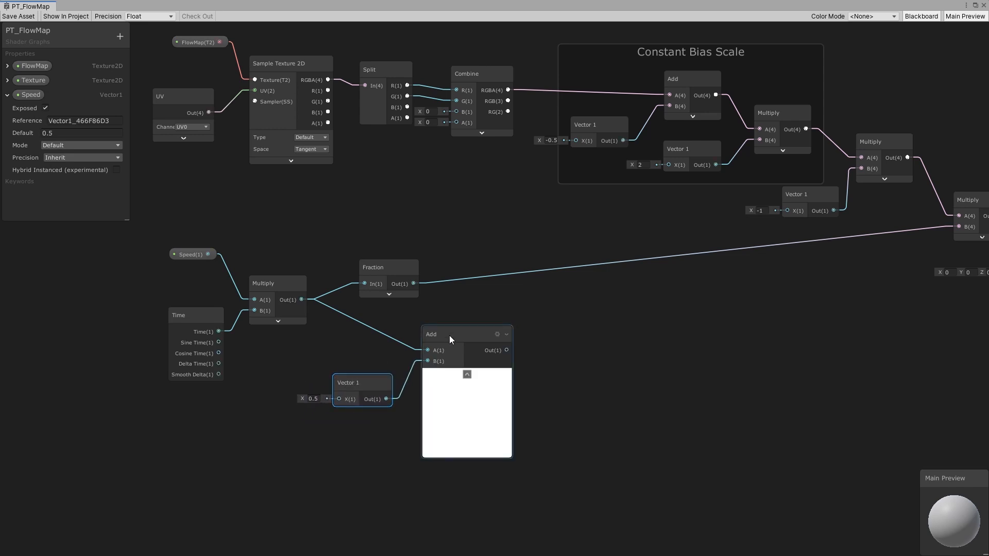
{"action": "mouse_move", "coordinate": [449, 335]}
{"action": "left_mouse_down"}
{"action": "mouse_move", "coordinate": [438, 336]}
{"action": "mouse_move", "coordinate": [446, 340]}
{"action": "left_mouse_up"}
{"action": "left_click", "coordinate": [455, 382]}
{"action": "left_click", "coordinate": [531, 355]}
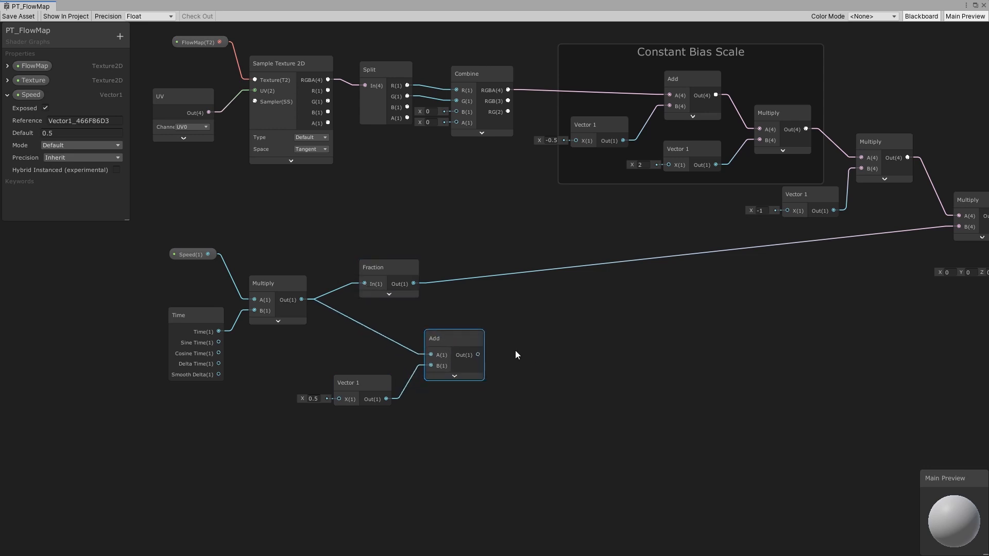
- Add a second Fraction node fed by the Add output and arrange the nodes
{"action": "key", "text": "space"}
{"action": "type", "text": "fraction"}
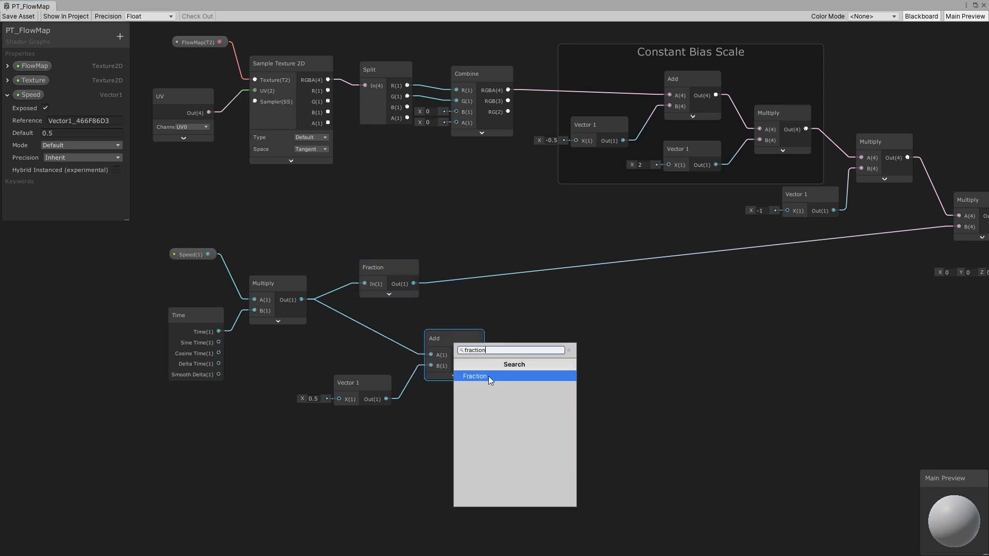
{"action": "left_click", "coordinate": [488, 376]}
{"action": "left_click", "coordinate": [576, 371]}
{"action": "left_click_drag", "start_coordinate": [526, 356], "coordinate": [538, 358]}
{"action": "left_click_drag", "start_coordinate": [550, 343], "coordinate": [568, 339]}
{"action": "left_click_drag", "start_coordinate": [374, 263], "coordinate": [393, 252]}
{"action": "left_click_drag", "start_coordinate": [488, 457], "coordinate": [356, 337]}
{"action": "left_click_drag", "start_coordinate": [433, 338], "coordinate": [420, 340]}
{"action": "middle_click_drag", "start_coordinate": [573, 364], "coordinate": [418, 366]}
- Add a new Multiply node below the second Fraction node
{"action": "key", "text": "space"}
{"action": "type", "text": "multi"}
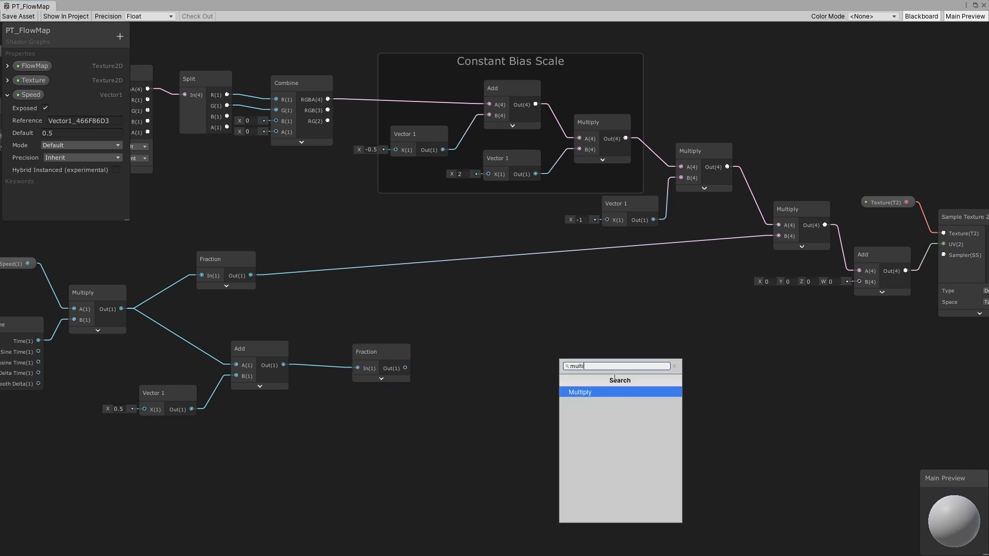
{"action": "left_click", "coordinate": [586, 392]}
{"action": "left_click_drag", "start_coordinate": [227, 259], "coordinate": [237, 250]}
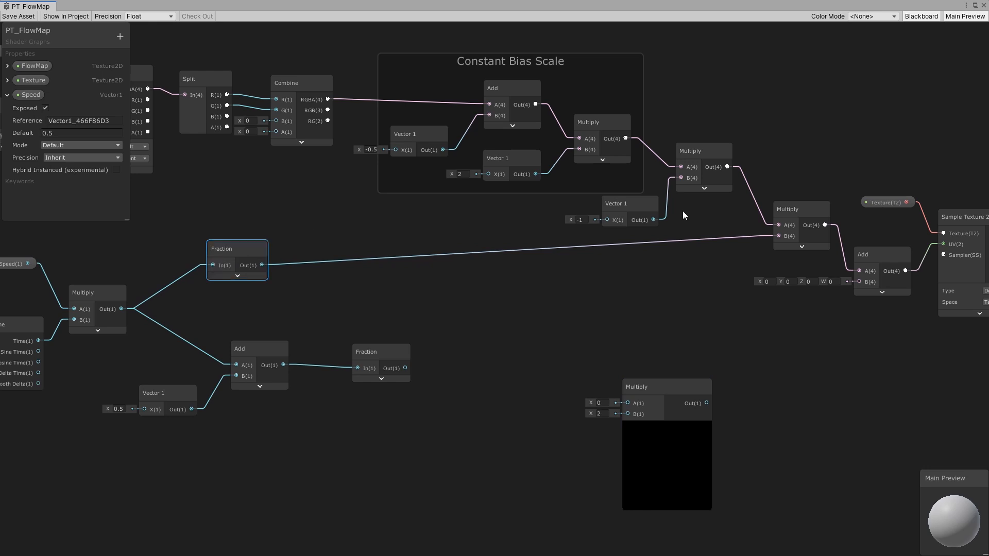
- Examine the flow offset chain leading into the texture sample's UV input
{"action": "left_click", "coordinate": [793, 208]}
{"action": "middle_click_drag", "start_coordinate": [795, 211], "coordinate": [568, 229]}
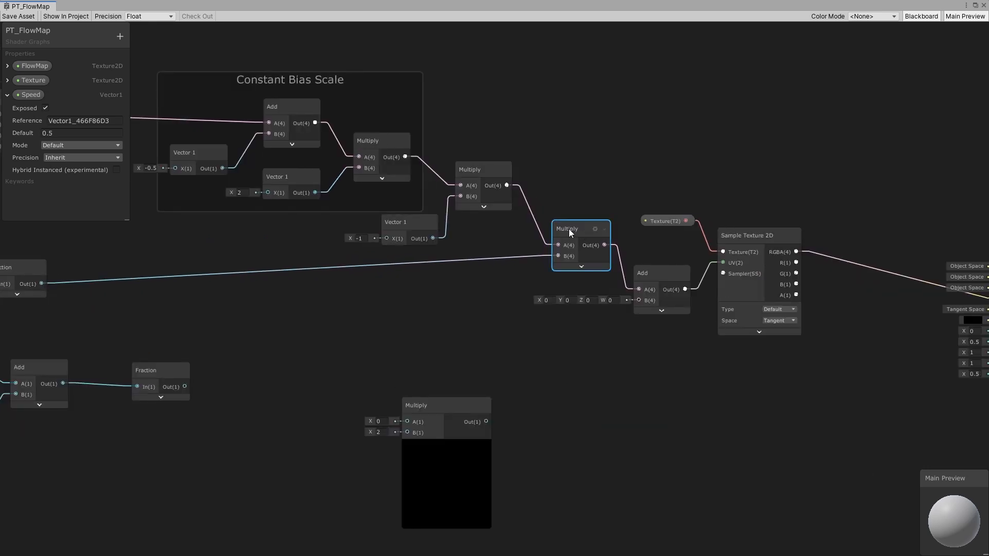
{"action": "left_click_drag", "start_coordinate": [573, 227], "coordinate": [572, 229]}
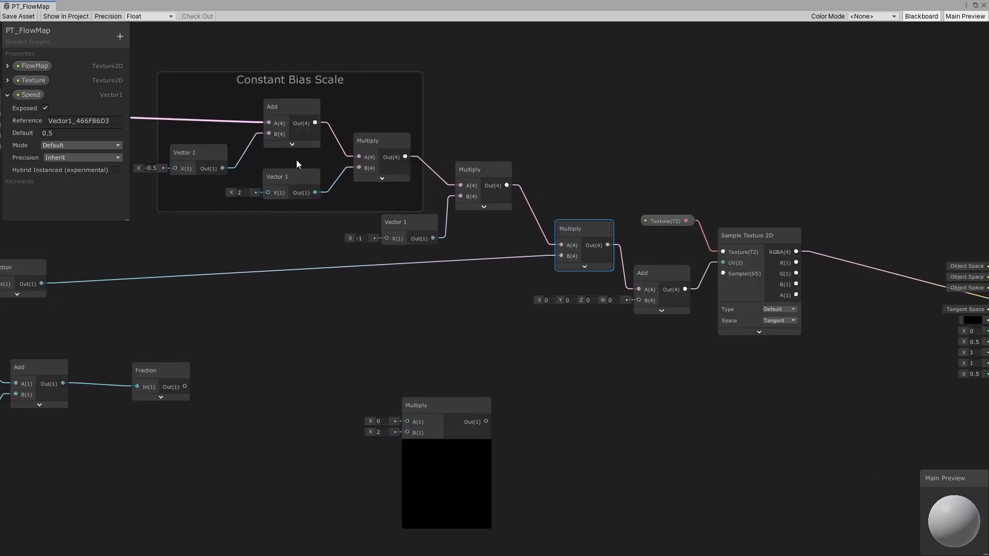
{"action": "middle_click_drag", "start_coordinate": [215, 89], "coordinate": [442, 124]}
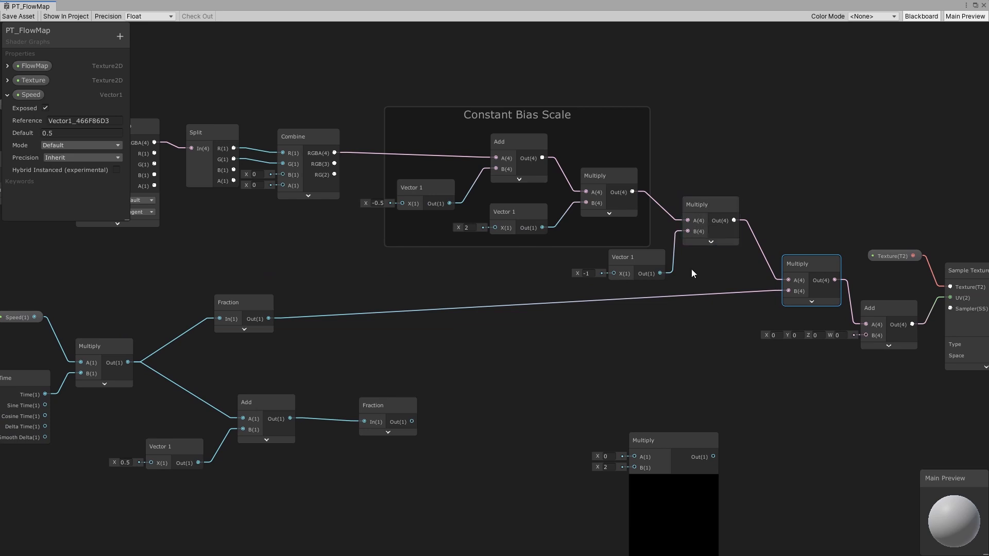
{"action": "middle_click_drag", "start_coordinate": [741, 282], "coordinate": [550, 278]}
{"action": "left_click", "coordinate": [700, 312]}
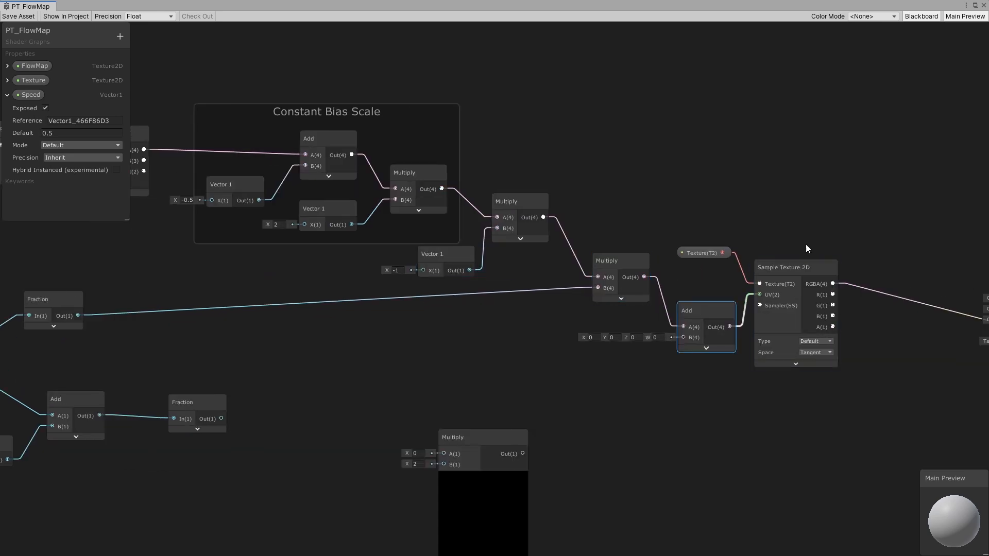
{"action": "left_click_drag", "start_coordinate": [786, 268], "coordinate": [793, 267]}
{"action": "middle_click_drag", "start_coordinate": [546, 367], "coordinate": [659, 310]}
{"action": "middle_click_drag", "start_coordinate": [455, 329], "coordinate": [605, 289]}
{"action": "left_click_drag", "start_coordinate": [444, 308], "coordinate": [430, 311]}
{"action": "middle_click_drag", "start_coordinate": [559, 256], "coordinate": [541, 337]}
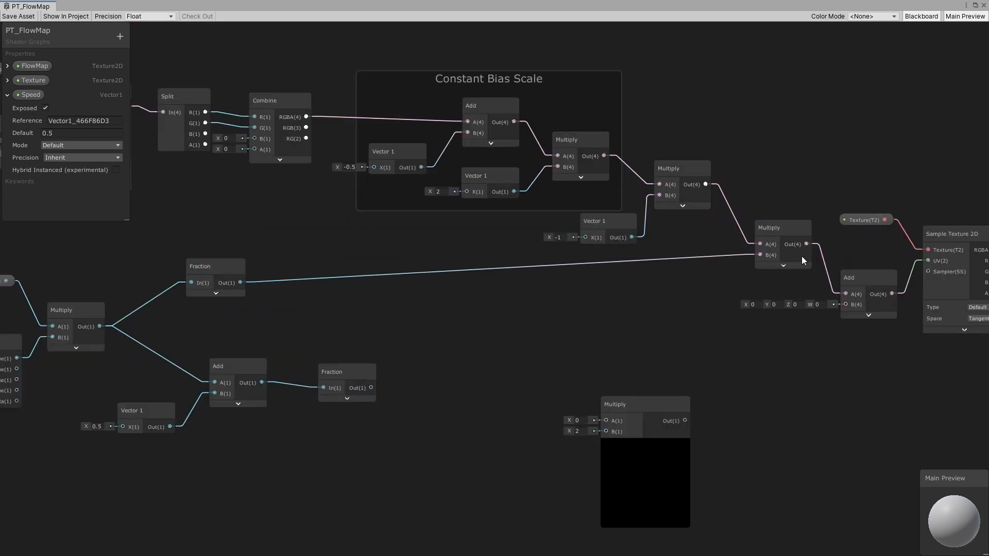
- Move the new Multiply node below the flow chain and feed it the flow offset Multiply output and the second Fraction output
{"action": "left_click_drag", "start_coordinate": [782, 233], "coordinate": [773, 238]}
{"action": "left_click_drag", "start_coordinate": [631, 409], "coordinate": [778, 393]}
{"action": "left_click", "coordinate": [770, 422]}
{"action": "left_click_drag", "start_coordinate": [769, 244], "coordinate": [769, 250]}
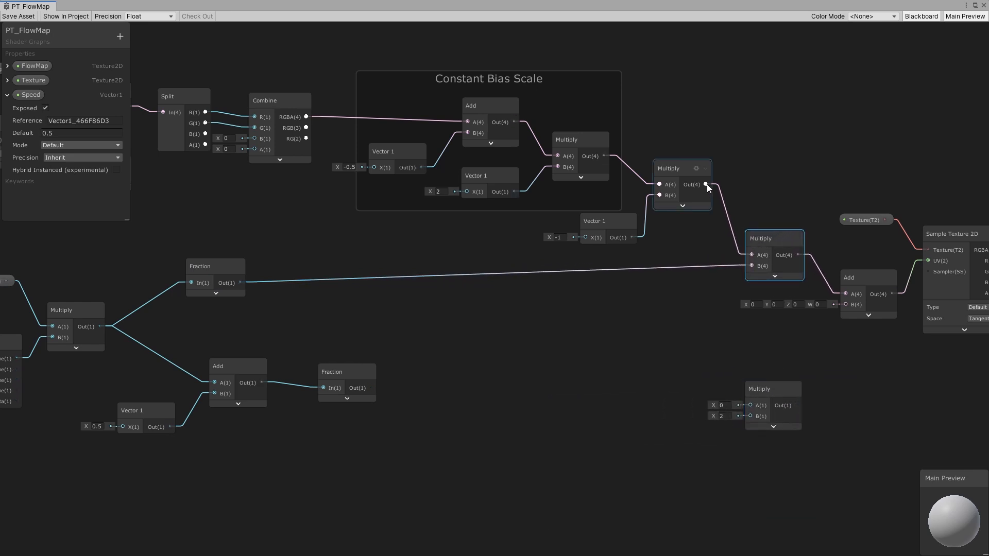
{"action": "left_click_drag", "start_coordinate": [707, 184], "coordinate": [755, 381]}
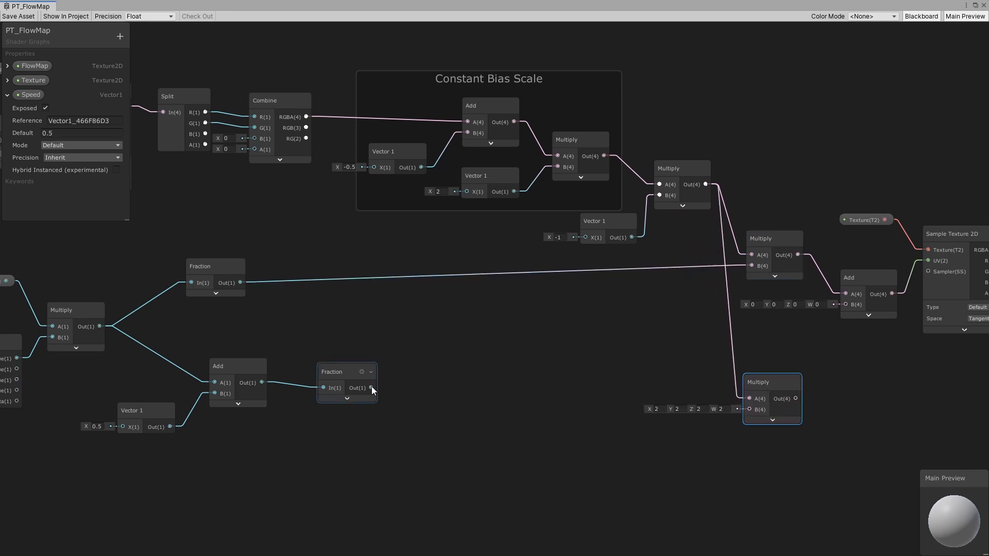
{"action": "left_click_drag", "start_coordinate": [371, 388], "coordinate": [738, 370]}
{"action": "left_click_drag", "start_coordinate": [342, 375], "coordinate": [338, 373]}
{"action": "middle_click_drag", "start_coordinate": [568, 351], "coordinate": [213, 328]}
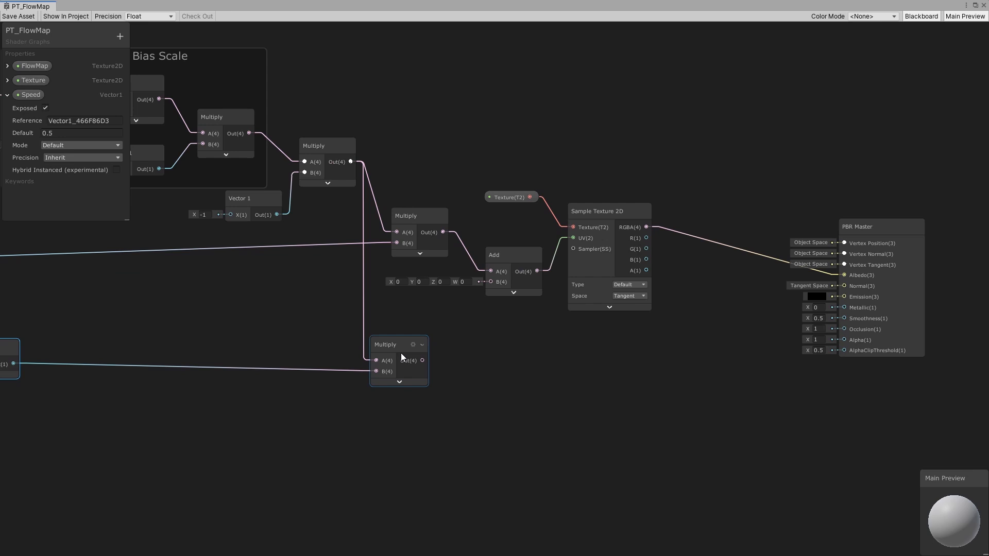
{"action": "left_click", "coordinate": [504, 377]}
{"action": "key", "text": "space"}
{"action": "type", "text": "ad"}
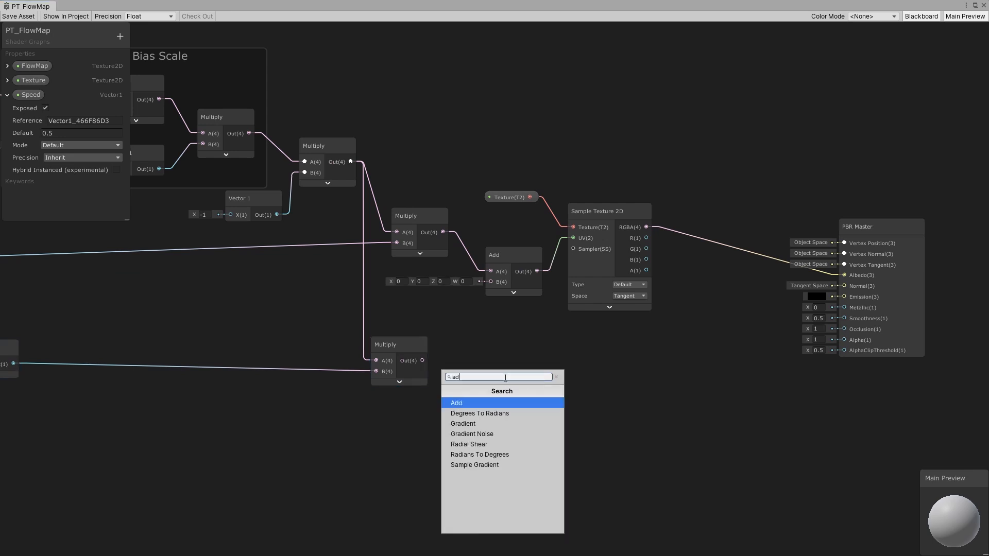
{"action": "type", "text": "d"}
{"action": "left_click", "coordinate": [472, 403]}
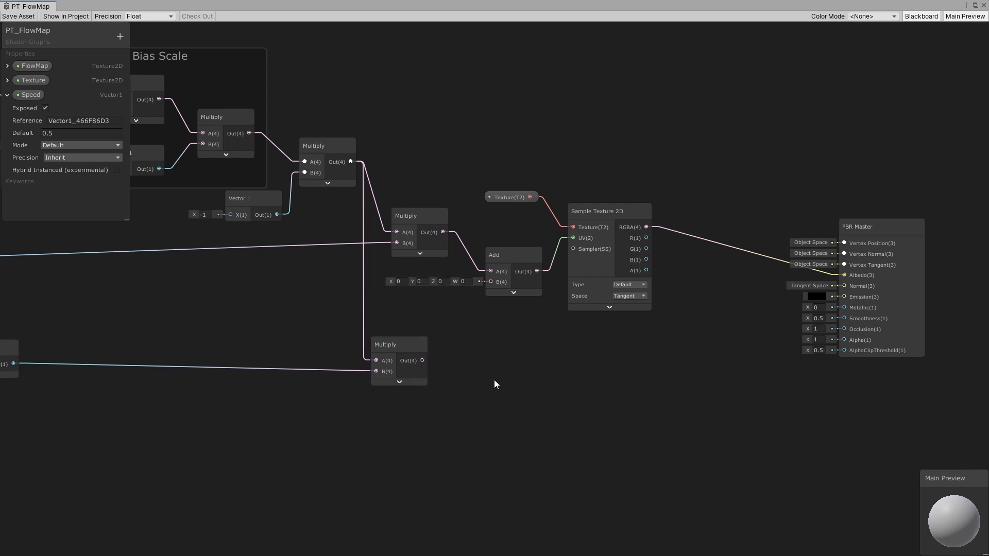
- Add an Add node after the new Multiply node and connect the Multiply output to its A input
{"action": "key", "text": "space"}
{"action": "type", "text": "add"}
{"action": "left_click", "coordinate": [451, 238]}
{"action": "left_click_drag", "start_coordinate": [536, 406], "coordinate": [523, 335]}
{"action": "left_click", "coordinate": [529, 370]}
{"action": "left_click_drag", "start_coordinate": [422, 360], "coordinate": [496, 374]}
- Duplicate the Texture property and Sample Texture 2D node, and connect the new Add output to the copy's UV input
{"action": "left_click", "coordinate": [607, 210]}
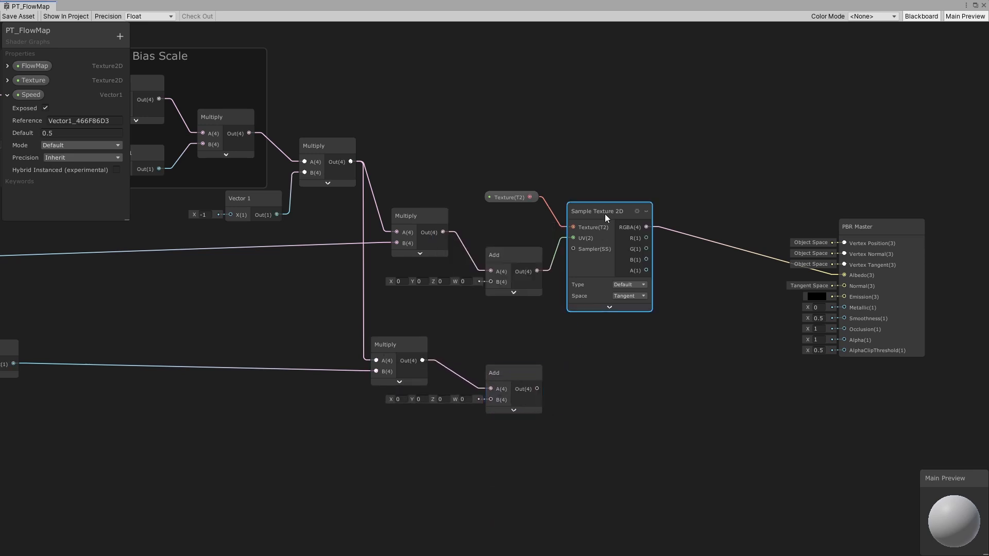
{"action": "left_click_drag", "start_coordinate": [499, 173], "coordinate": [589, 347]}
{"action": "key", "text": "ctrl+d"}
{"action": "left_click", "coordinate": [527, 355]}
{"action": "left_click_drag", "start_coordinate": [537, 388], "coordinate": [573, 372]}
{"action": "left_click", "coordinate": [669, 323]}
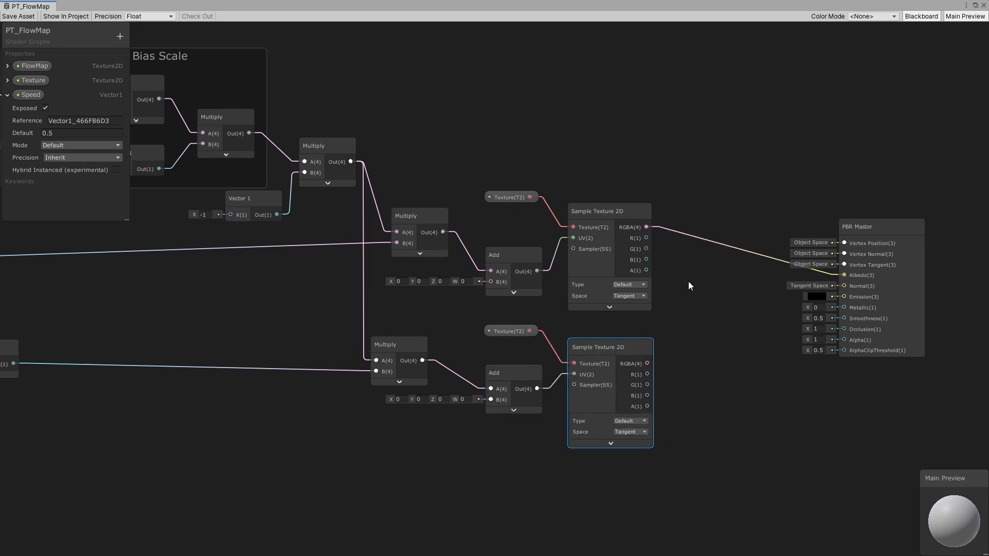
- Add a Lerp node and connect both Sample Texture 2D RGBA outputs to its A and B inputs
{"action": "key", "text": "space"}
{"action": "type", "text": "lerp"}
{"action": "left_click", "coordinate": [690, 311]}
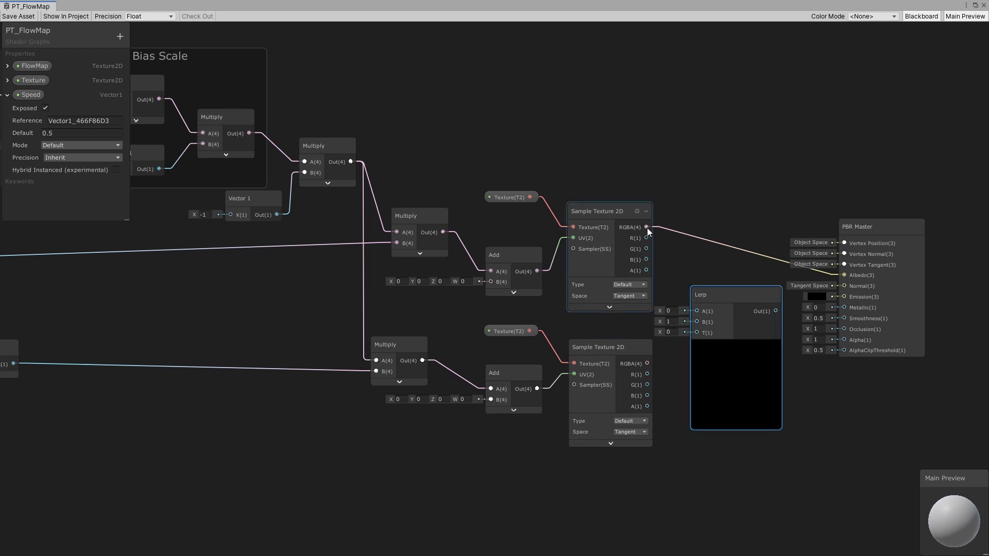
{"action": "left_click_drag", "start_coordinate": [647, 227], "coordinate": [696, 311]}
{"action": "left_click_drag", "start_coordinate": [647, 364], "coordinate": [703, 296]}
{"action": "left_click", "coordinate": [736, 346]}
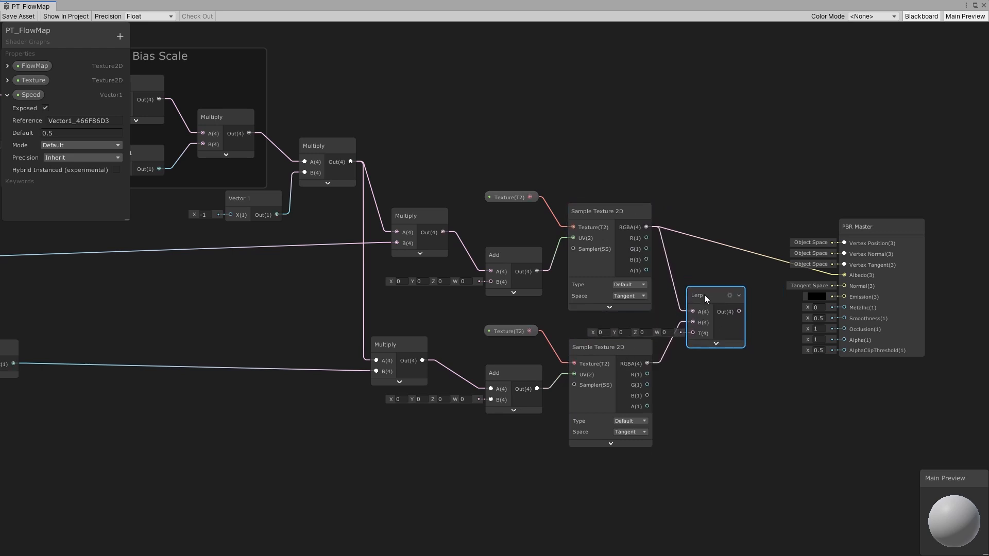
- Connect the Lerp output to the PBR Master's Albedo input
{"action": "left_click_drag", "start_coordinate": [608, 213], "coordinate": [610, 212]}
{"action": "left_click_drag", "start_coordinate": [738, 311], "coordinate": [841, 275]}
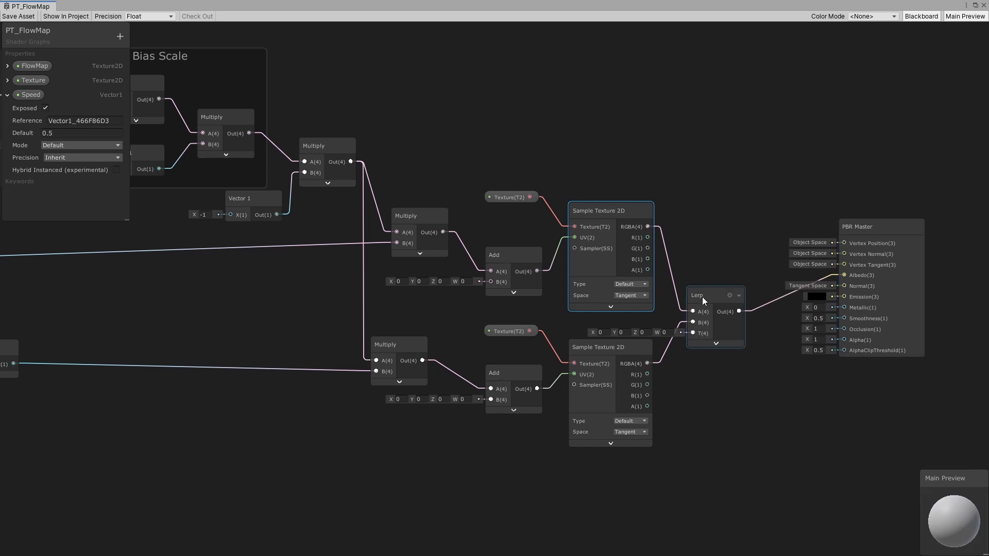
{"action": "left_click_drag", "start_coordinate": [702, 297], "coordinate": [703, 294]}
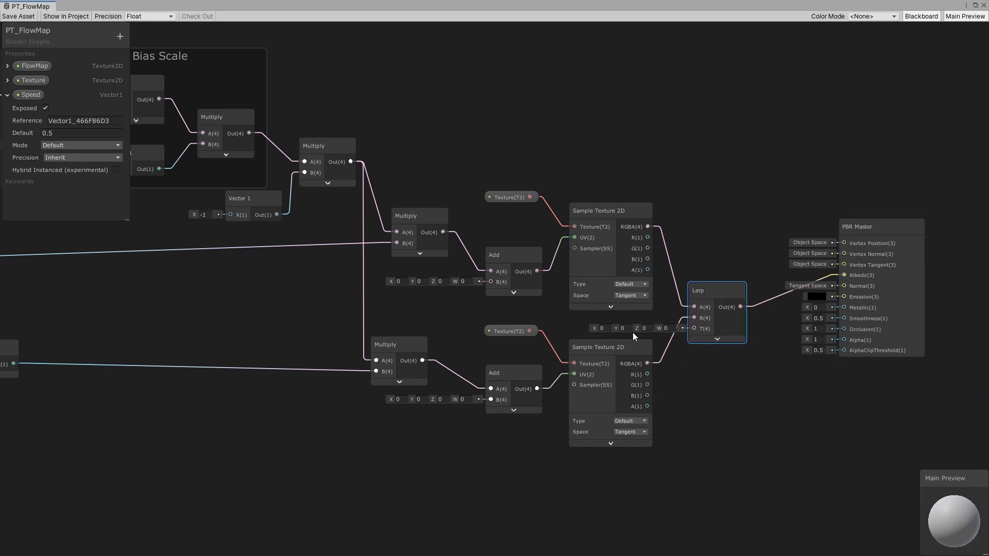
- Add a Vector 1 node and convert it into a property
{"action": "key", "text": "space"}
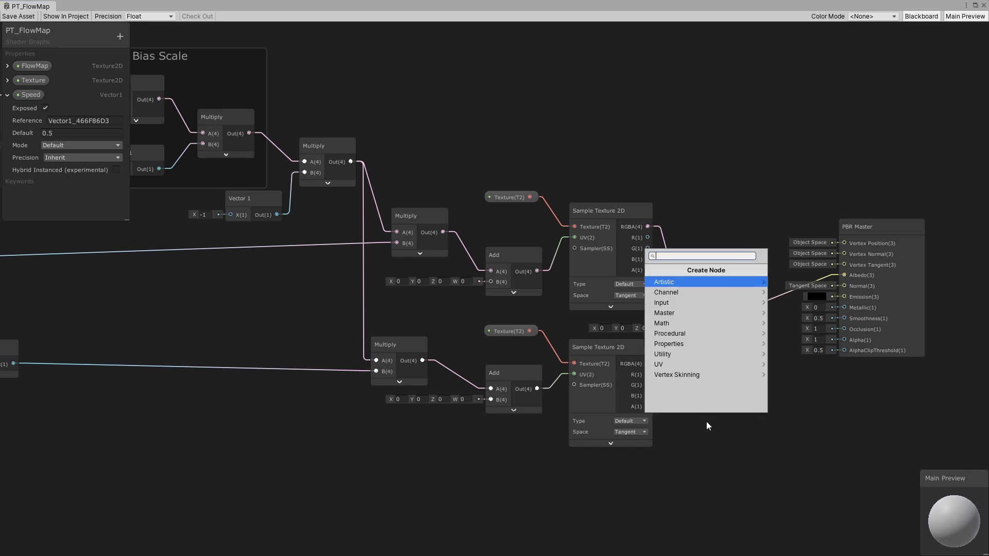
{"action": "type", "text": "vector"}
{"action": "left_click", "coordinate": [672, 283]}
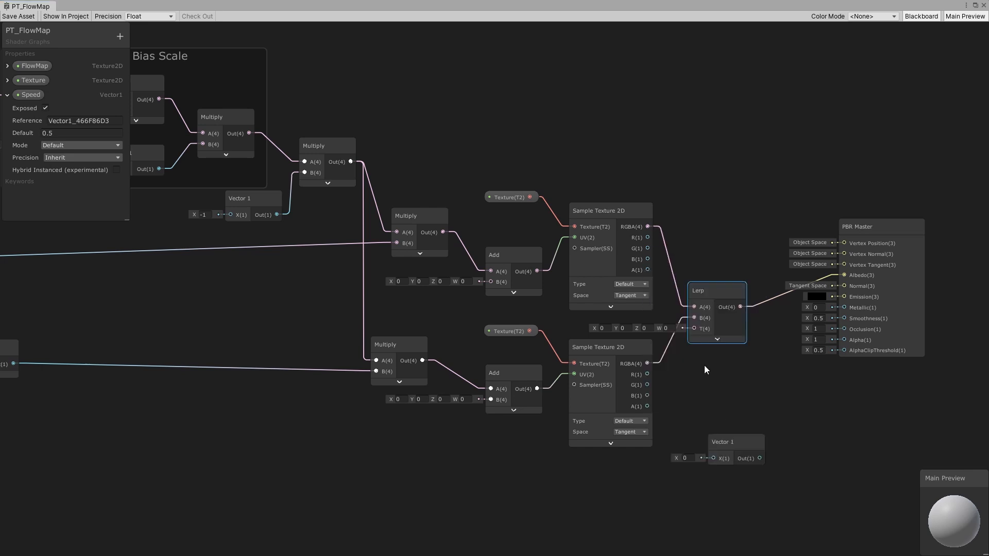
{"action": "left_click_drag", "start_coordinate": [719, 439], "coordinate": [720, 415]}
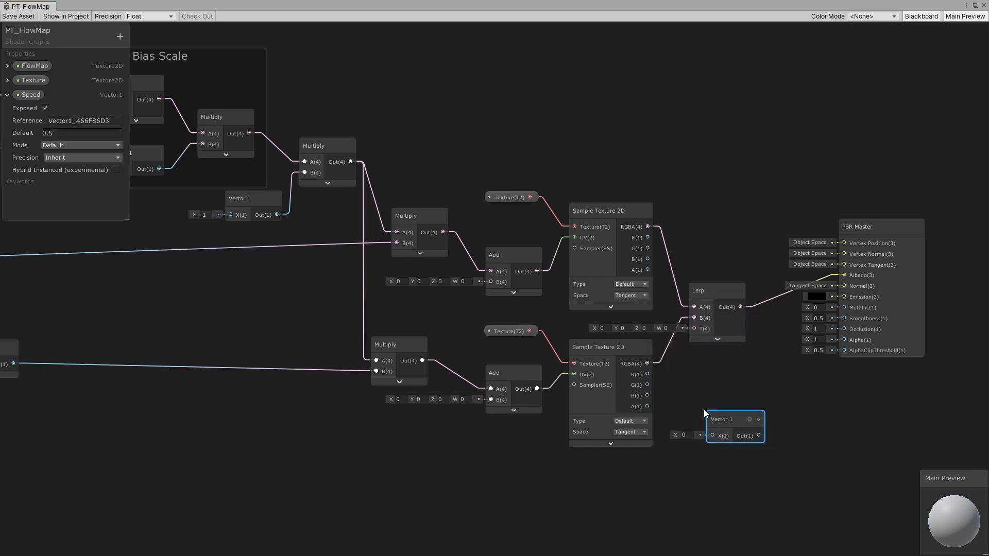
{"action": "right_click", "coordinate": [725, 418]}
{"action": "left_click", "coordinate": [770, 377]}
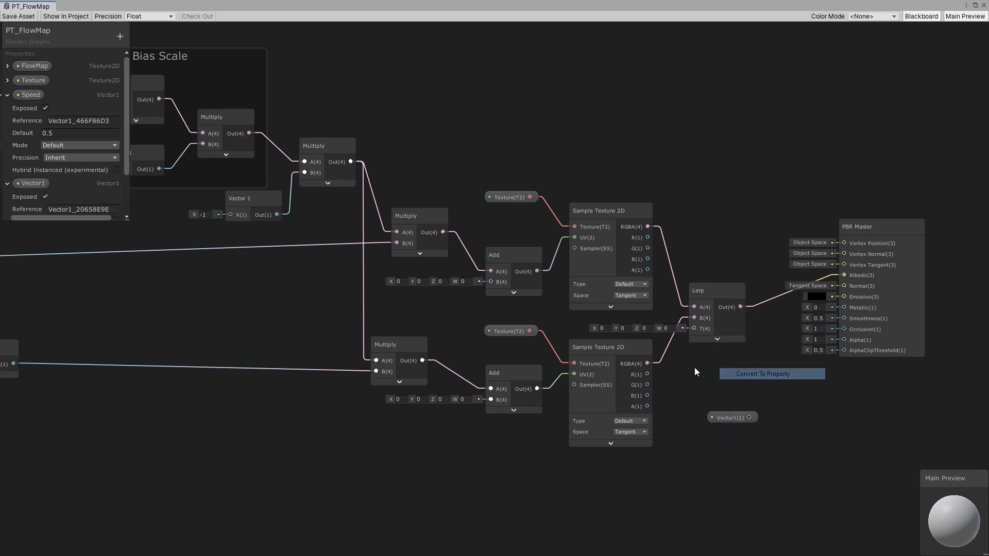
- Set the new Vector1 property's mode to Slider
{"action": "scroll", "coordinate": [66, 181], "scroll_direction": "down", "scroll_amount": 2}
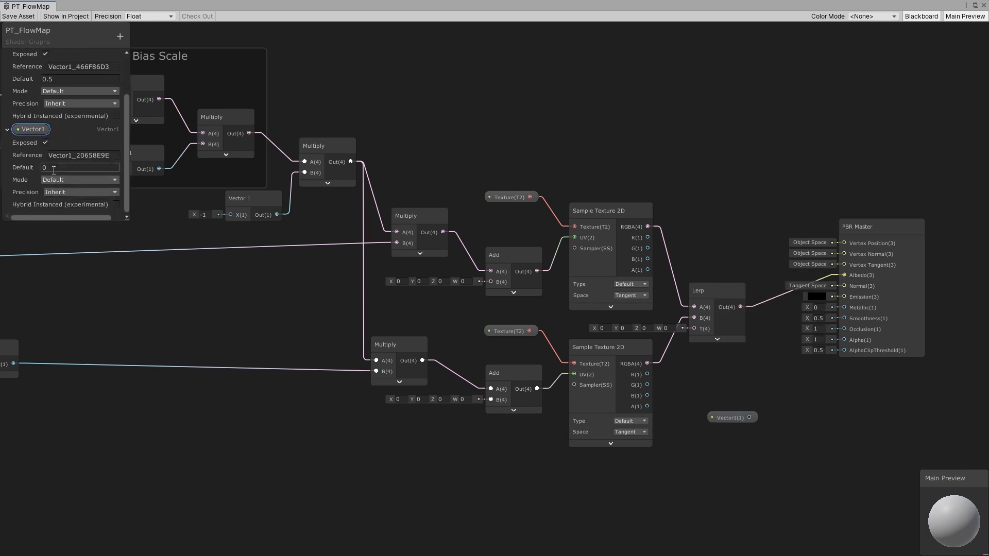
{"action": "left_click", "coordinate": [62, 179]}
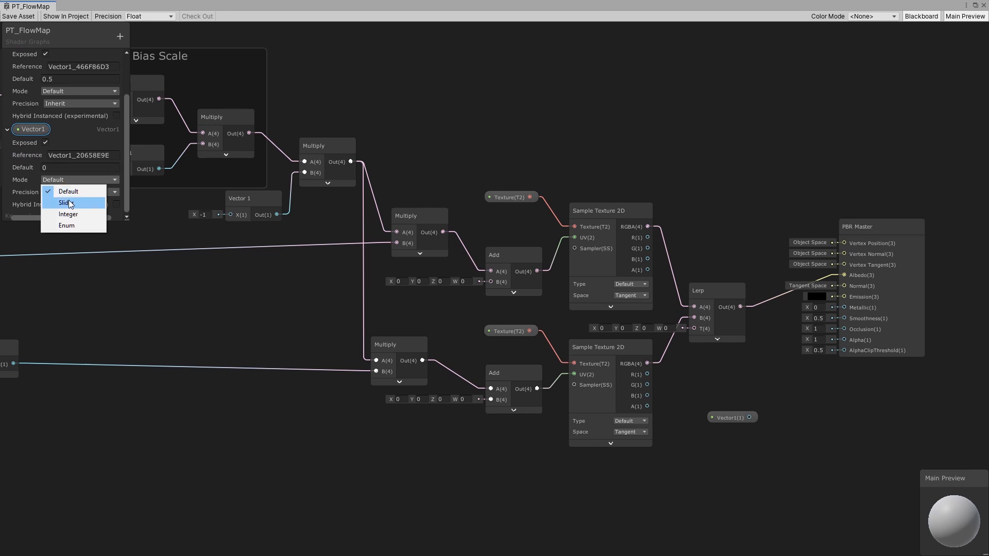
{"action": "left_click", "coordinate": [68, 203]}
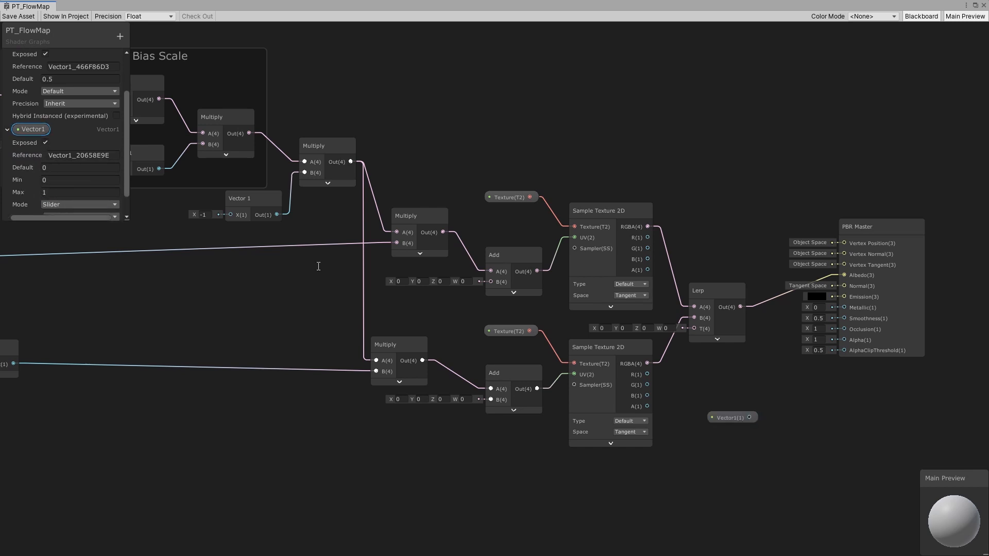
- Connect the Vector1 property to the Lerp's T input and save the asset
{"action": "left_click_drag", "start_coordinate": [728, 414], "coordinate": [693, 335]}
{"action": "left_click", "coordinate": [12, 19]}
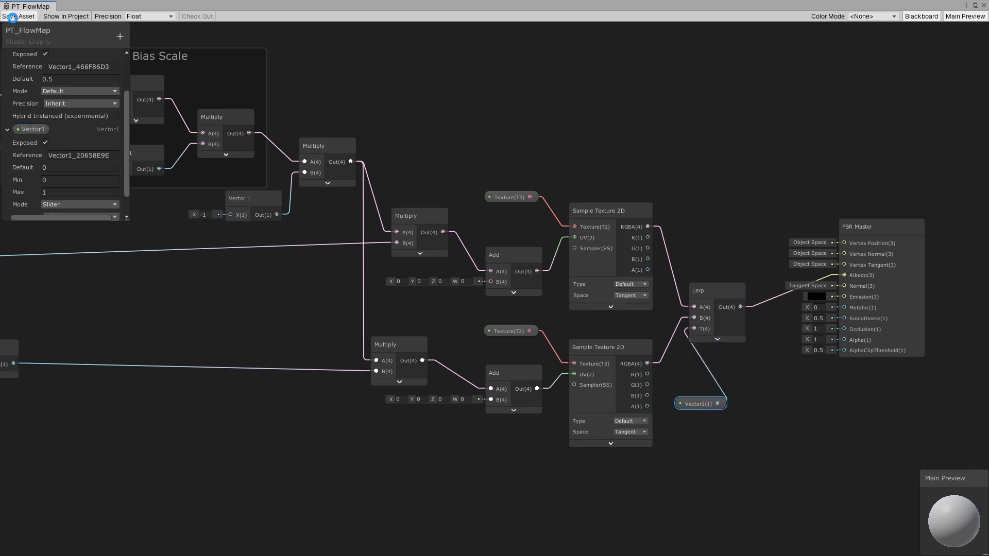
- Inspect the flow map material in the editor and try the Vector1 slider in the Inspector
{"action": "left_click", "coordinate": [975, 6]}
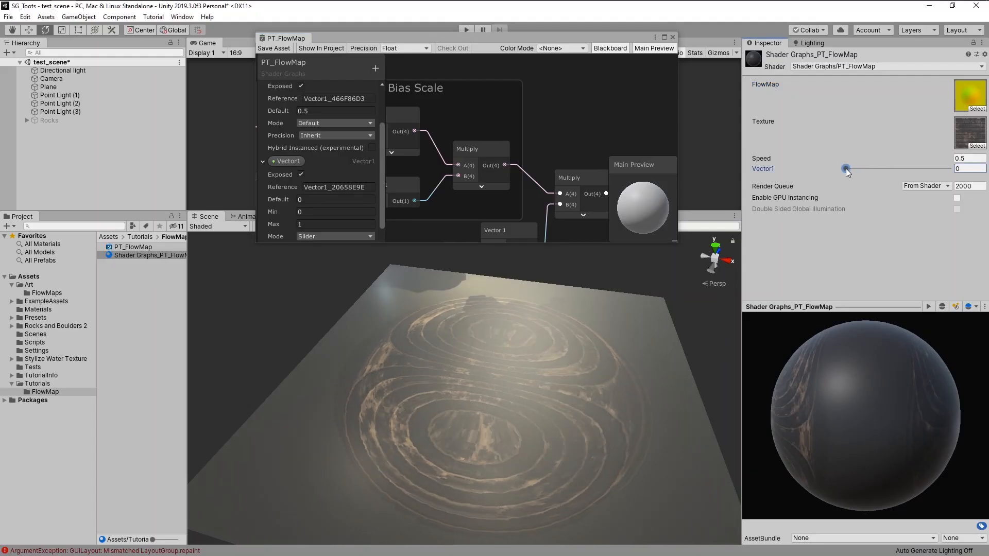
{"action": "left_click_drag", "start_coordinate": [846, 169], "coordinate": [768, 169]}
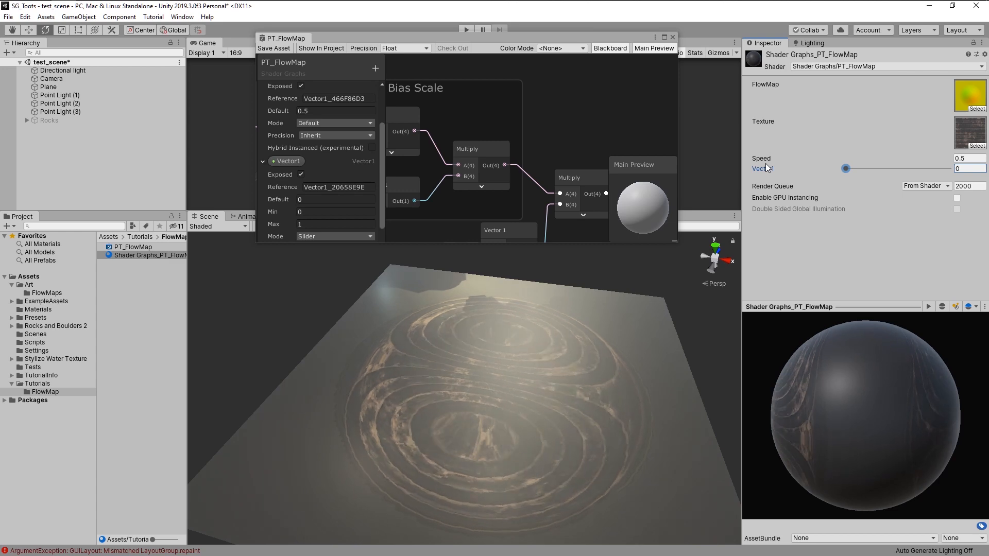
{"action": "left_click", "coordinate": [663, 37]}
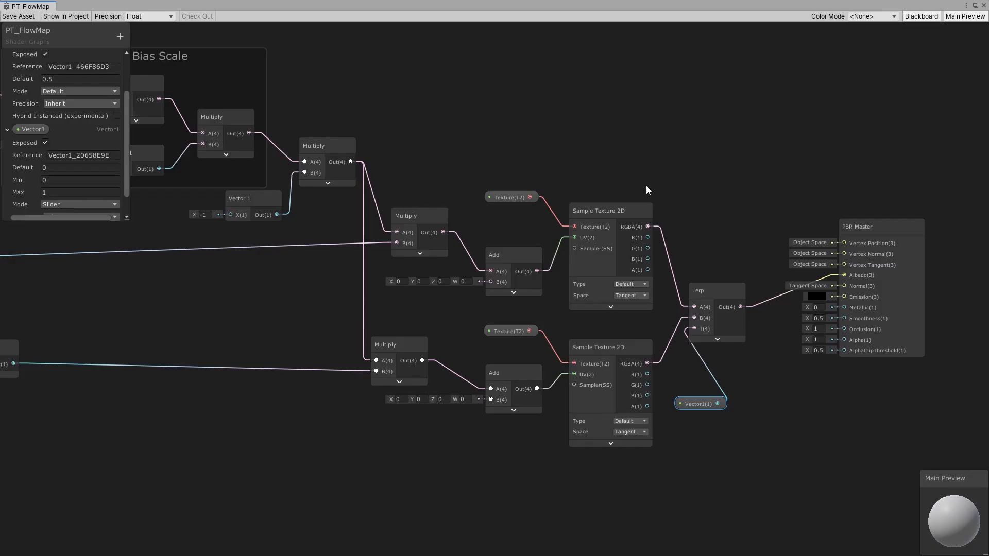
- Delete the Vector1 property node and remove the Vector1 property from the blackboard
{"action": "left_click_drag", "start_coordinate": [704, 406], "coordinate": [699, 401]}
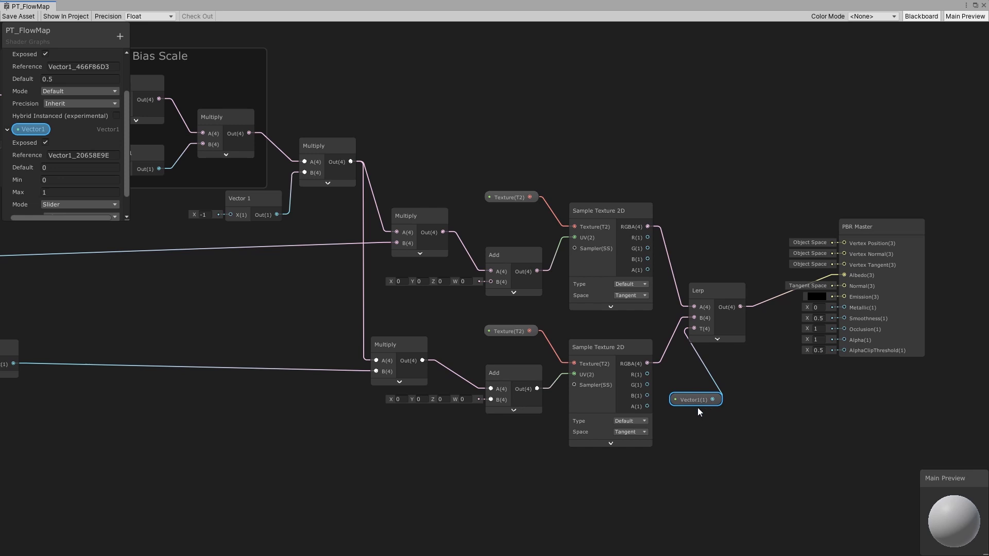
{"action": "key", "text": "Delete"}
{"action": "right_click", "coordinate": [33, 132]}
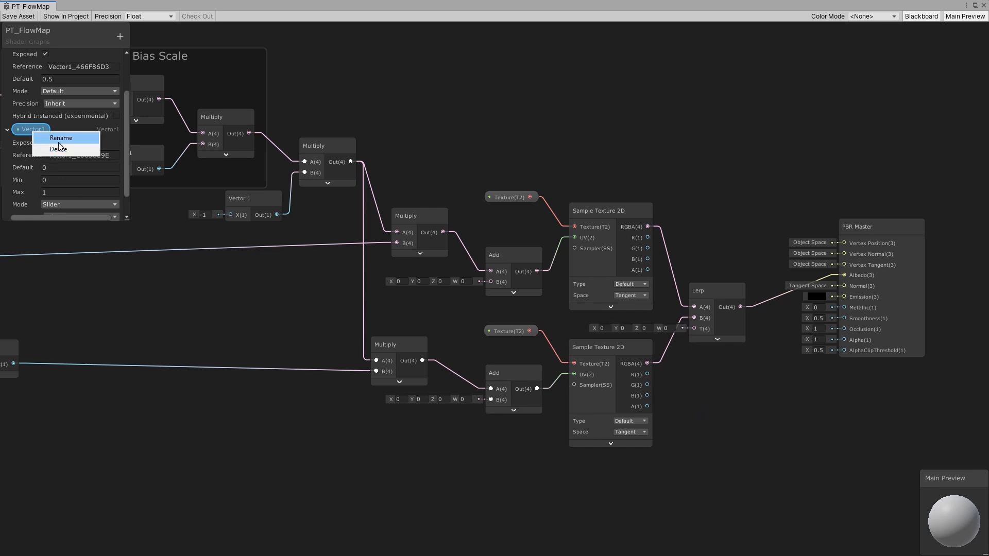
{"action": "left_click", "coordinate": [59, 149]}
{"action": "left_click", "coordinate": [7, 96]}
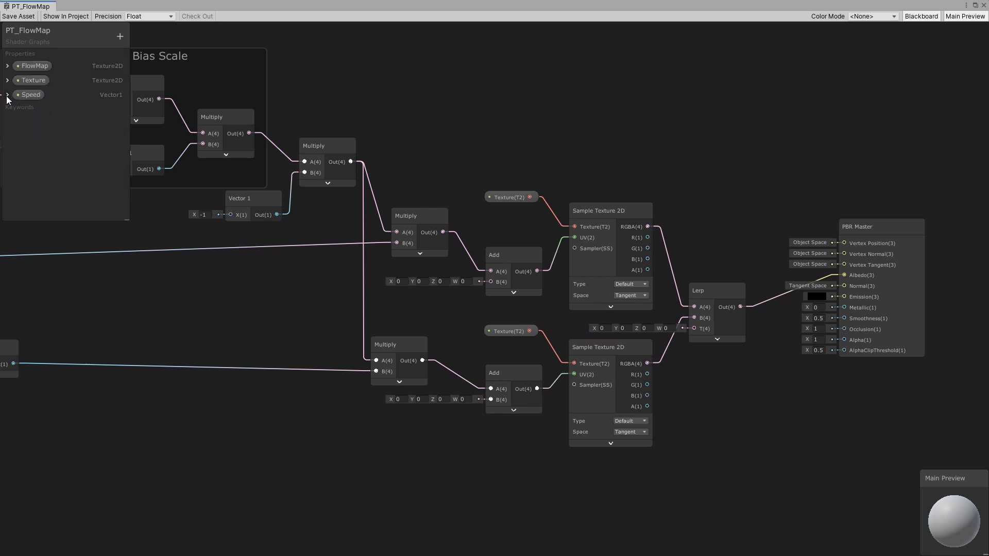
- Add a Tiling And Offset node and connect its output to the first Add node's B input
{"action": "left_click", "coordinate": [511, 255]}
{"action": "middle_click_drag", "start_coordinate": [449, 270], "coordinate": [567, 273]}
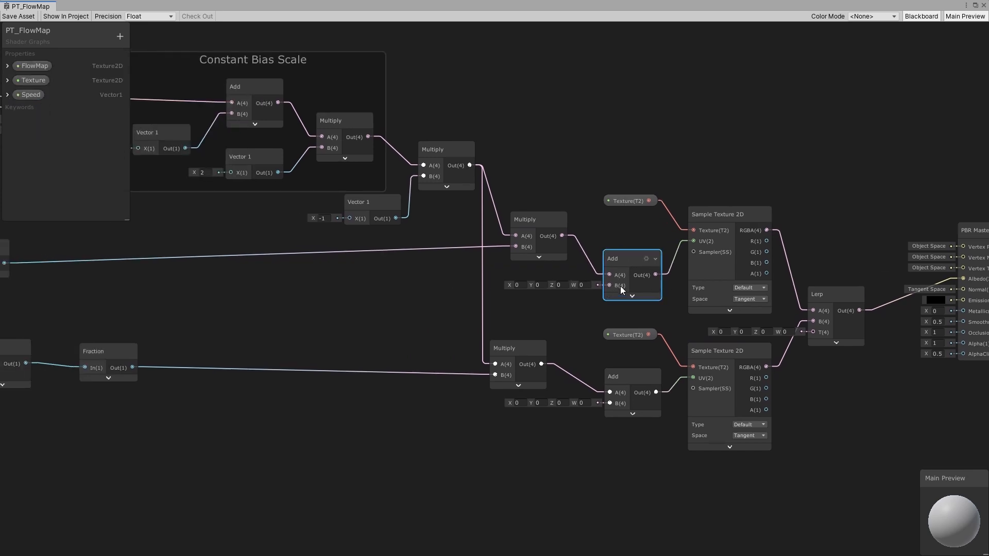
{"action": "left_click", "coordinate": [419, 275]}
{"action": "key", "text": "space"}
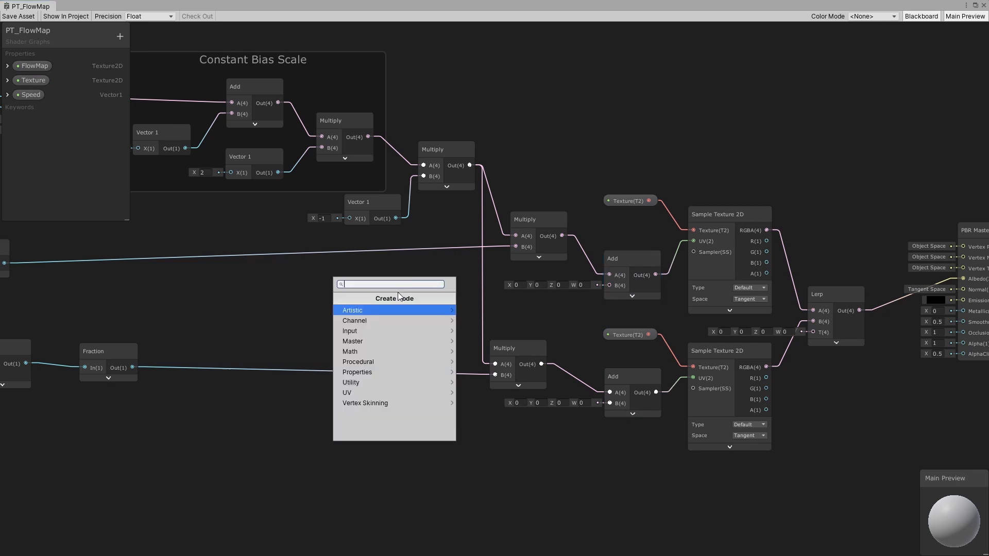
{"action": "type", "text": "tiling"}
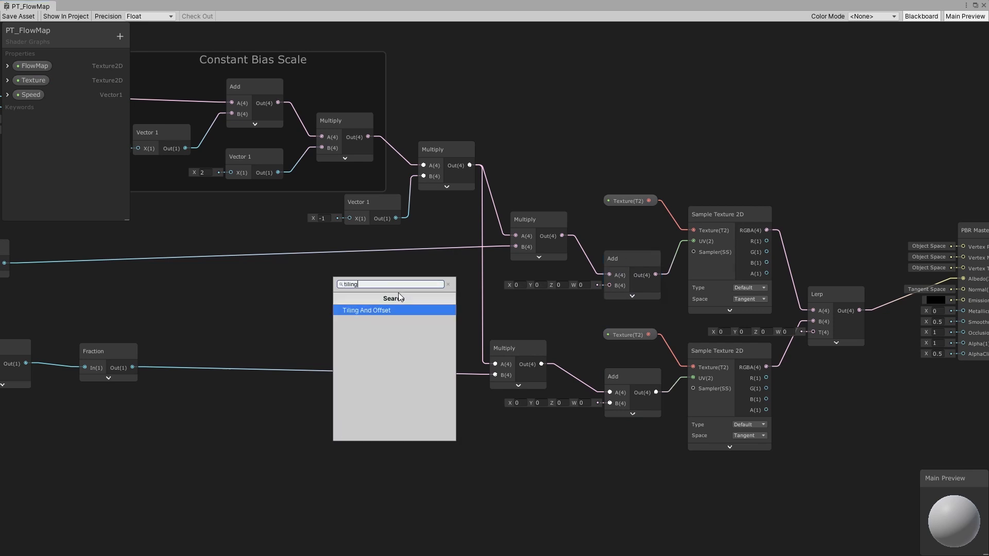
{"action": "left_click", "coordinate": [392, 311]}
{"action": "left_click_drag", "start_coordinate": [434, 313], "coordinate": [610, 285]}
{"action": "left_click", "coordinate": [426, 318]}
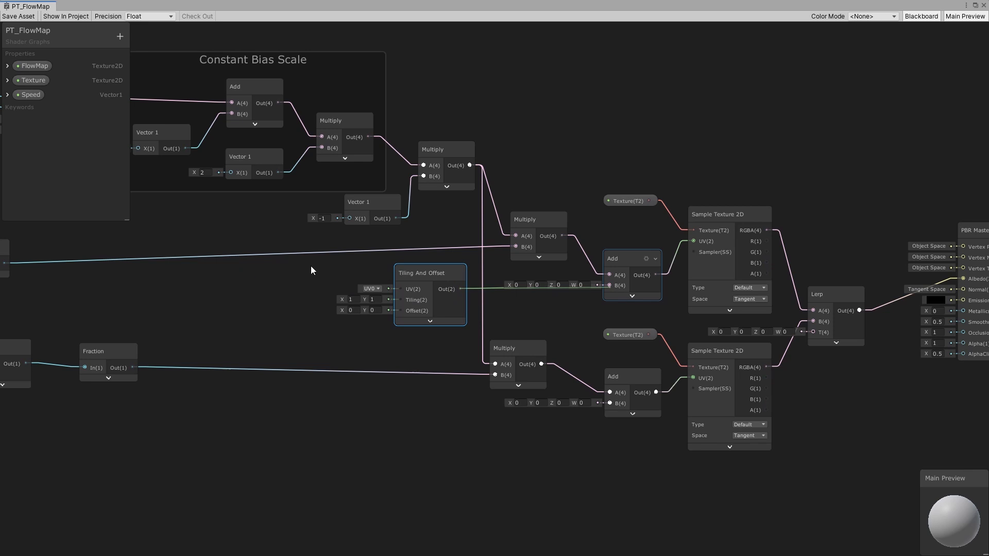
- Delete the UV node feeding the flow map's Sample Texture 2D
{"action": "middle_click_drag", "start_coordinate": [292, 312], "coordinate": [753, 367]}
{"action": "scroll", "coordinate": [351, 271], "scroll_direction": "down", "scroll_amount": 1}
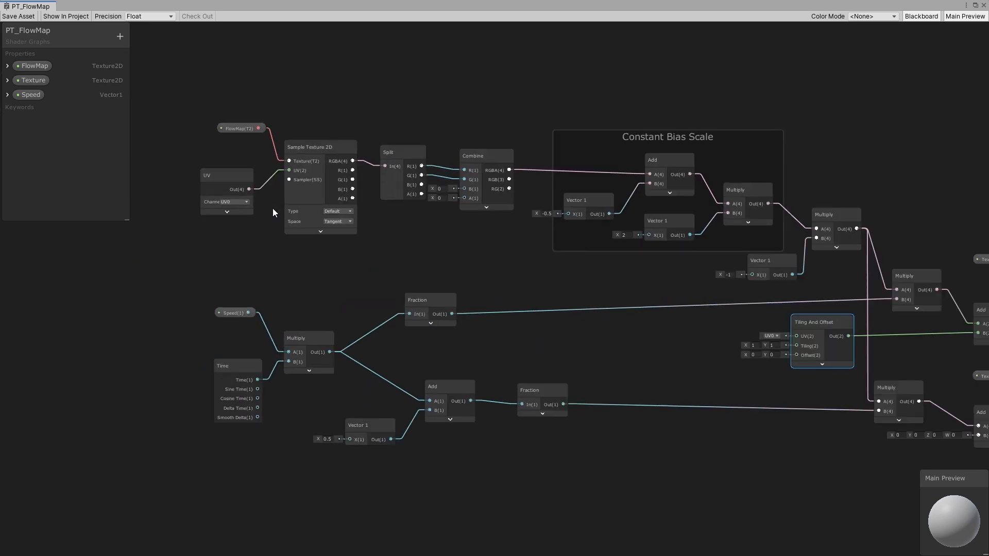
{"action": "left_click", "coordinate": [210, 181]}
{"action": "left_click_drag", "start_coordinate": [197, 184], "coordinate": [196, 185]}
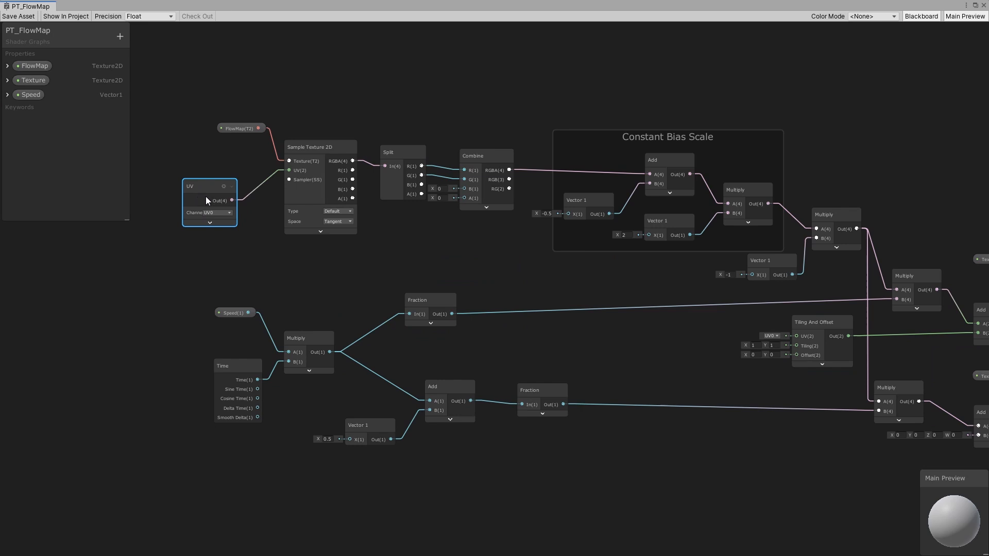
{"action": "key", "text": "Delete"}
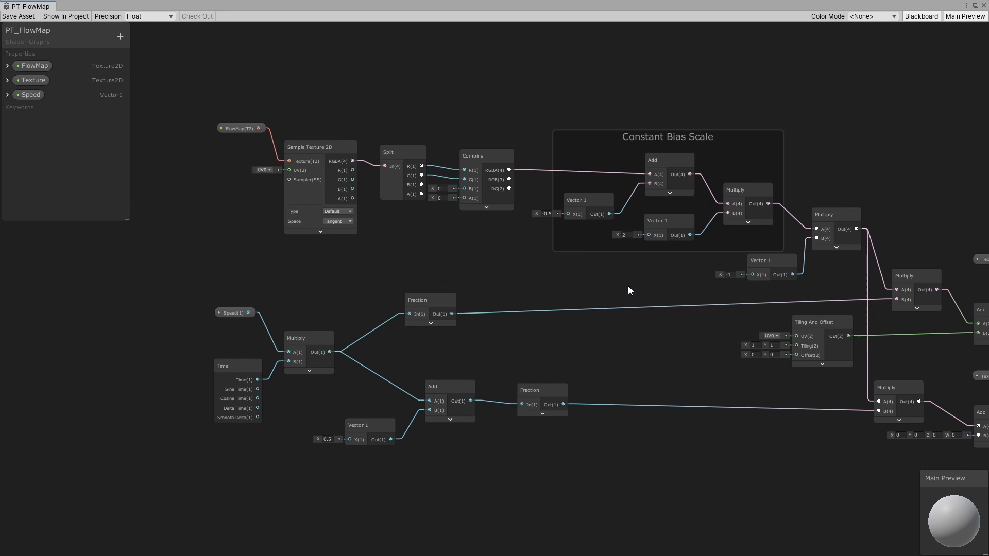
- Reposition the Tiling And Offset node beside the first Add node
{"action": "middle_click_drag", "start_coordinate": [734, 325], "coordinate": [492, 304]}
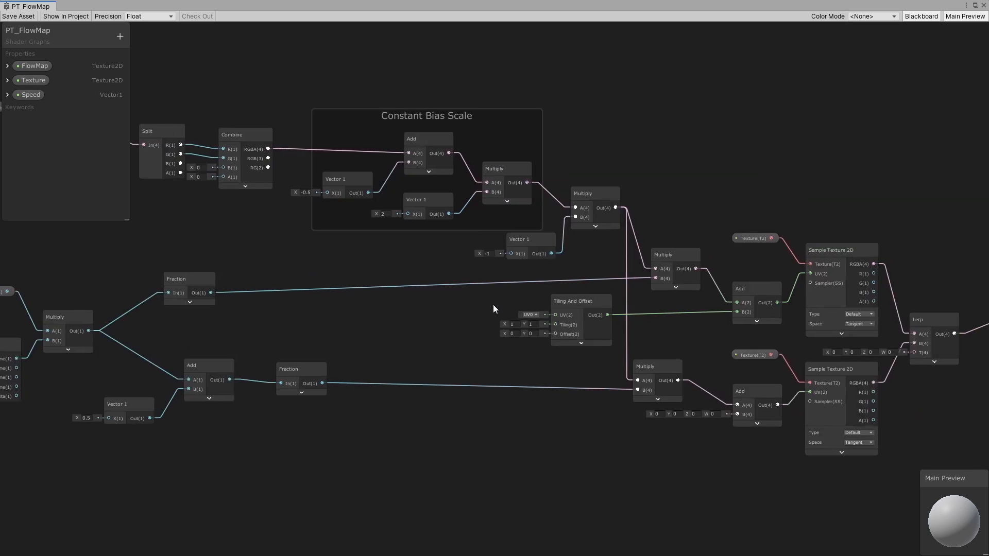
{"action": "middle_click_drag", "start_coordinate": [531, 251], "coordinate": [722, 247]}
{"action": "middle_click_drag", "start_coordinate": [769, 300], "coordinate": [525, 274]}
{"action": "scroll", "coordinate": [524, 274], "scroll_direction": "up", "scroll_amount": 1}
{"action": "left_click_drag", "start_coordinate": [519, 267], "coordinate": [558, 266]}
{"action": "middle_click_drag", "start_coordinate": [440, 278], "coordinate": [516, 280]}
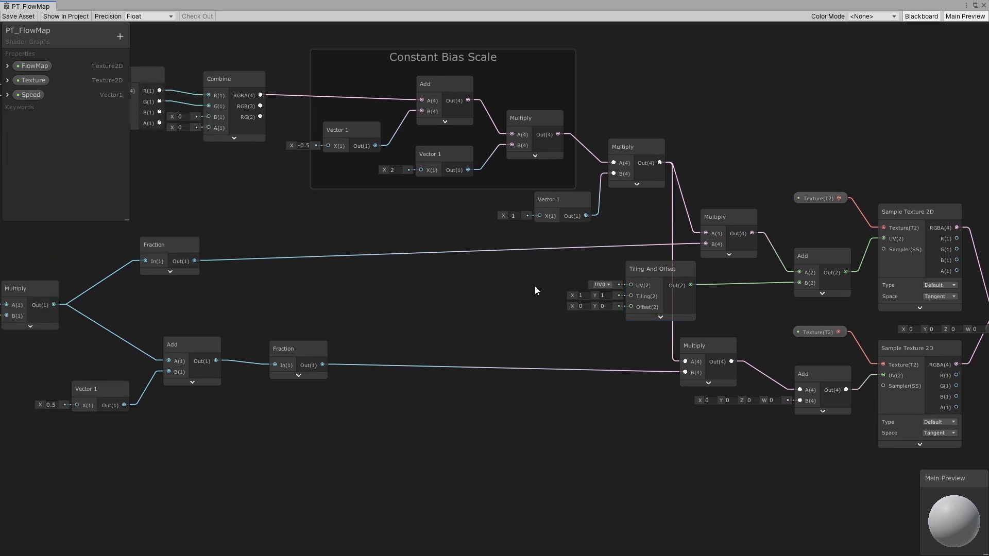
- Add a Vector1 property to the blackboard named Tiling with a default value of 1
{"action": "key", "text": "space"}
{"action": "key", "text": "Escape"}
{"action": "left_click", "coordinate": [120, 37]}
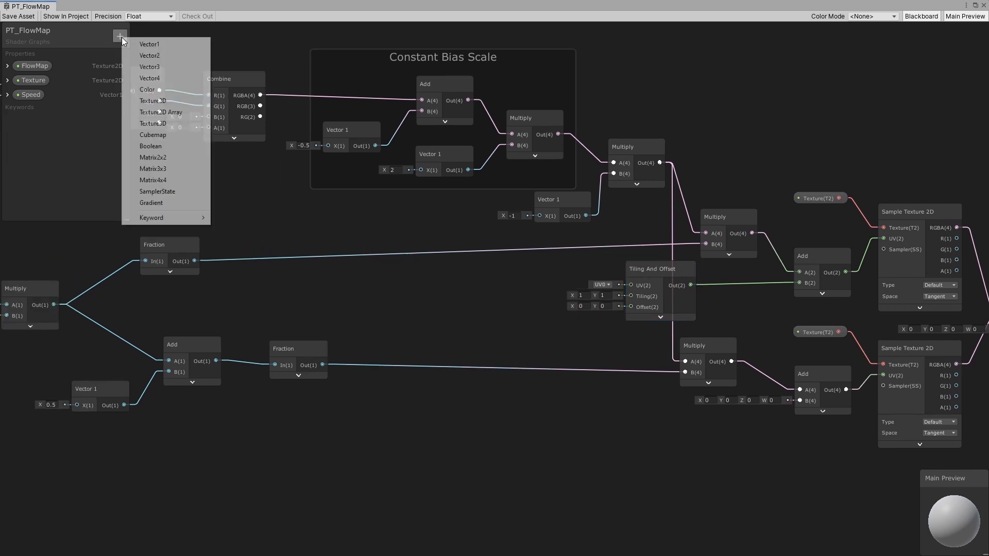
{"action": "left_click", "coordinate": [149, 45]}
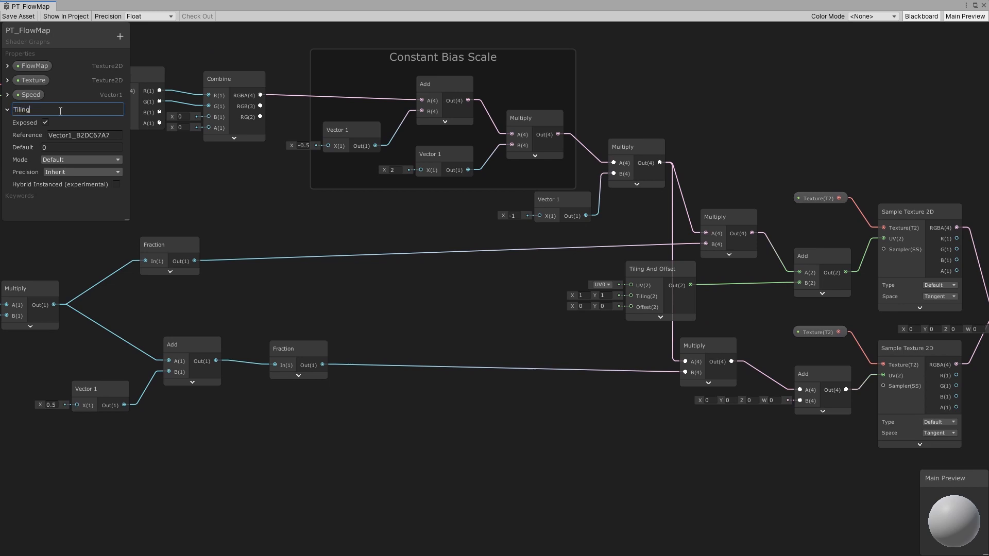
{"action": "key", "text": "Return"}
{"action": "left_click", "coordinate": [61, 147]}
{"action": "key", "text": "Return"}
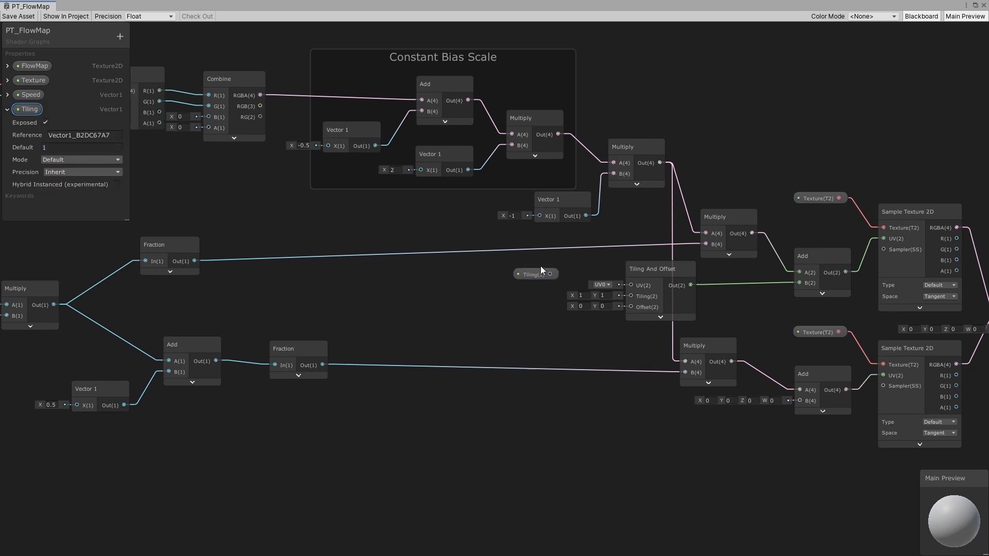
- Connect the Tiling property node to the Tiling And Offset node's Tiling input
{"action": "left_click_drag", "start_coordinate": [550, 274], "coordinate": [631, 296]}
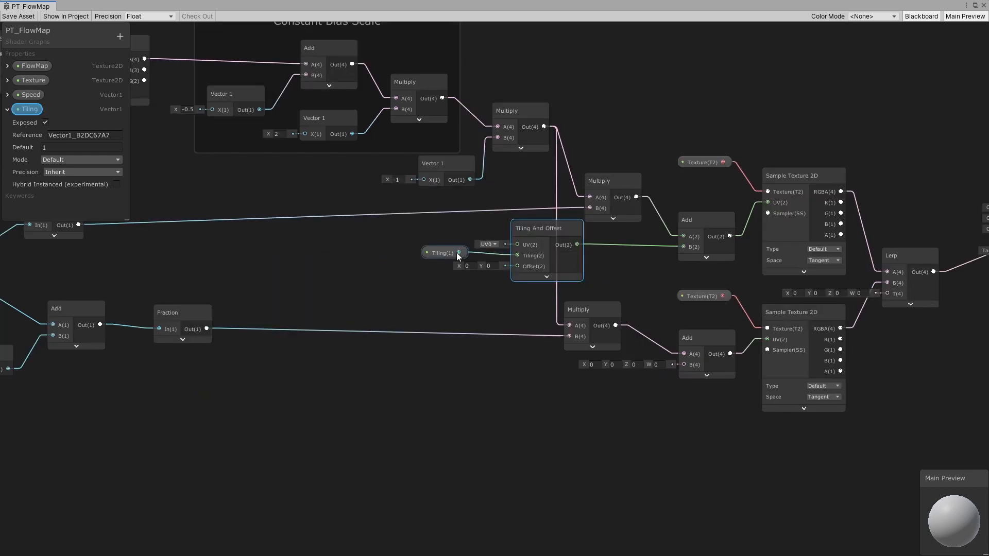
- Duplicate the Tiling And Offset and Tiling nodes and connect them to the second Add node's B input
{"action": "left_click", "coordinate": [551, 248]}
{"action": "key", "text": "ctrl+d"}
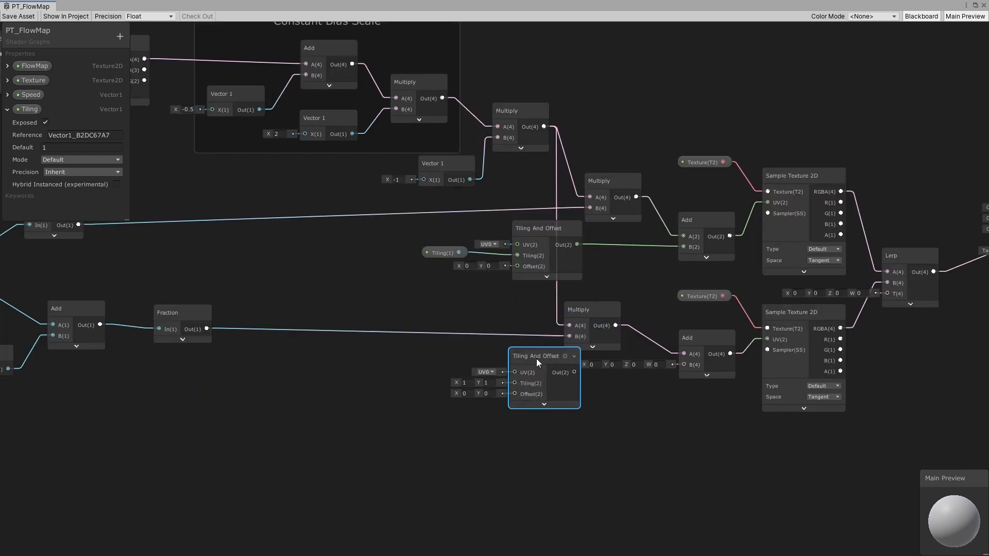
{"action": "left_click", "coordinate": [444, 252]}
{"action": "key", "text": "ctrl+d"}
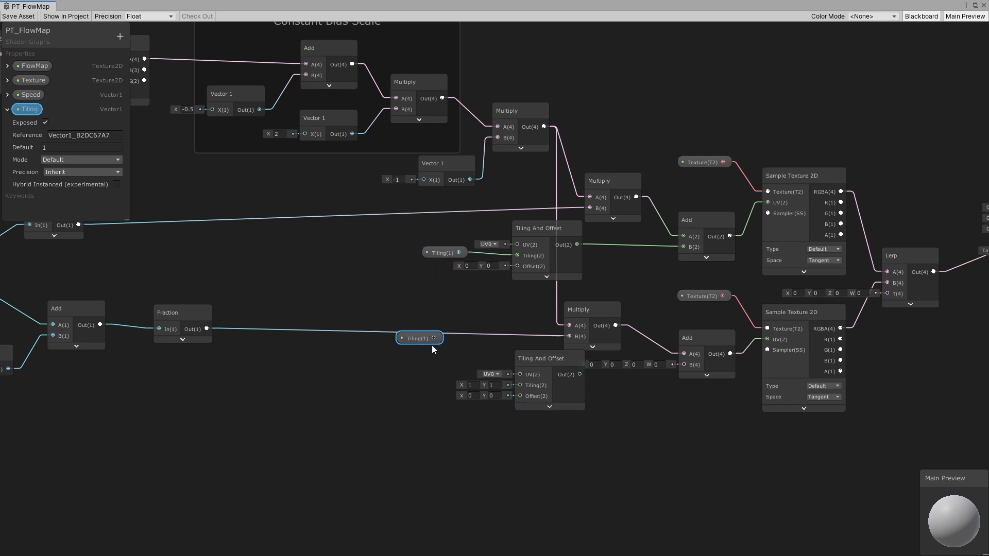
{"action": "left_click_drag", "start_coordinate": [436, 338], "coordinate": [433, 359]}
{"action": "left_click_drag", "start_coordinate": [543, 360], "coordinate": [529, 387]}
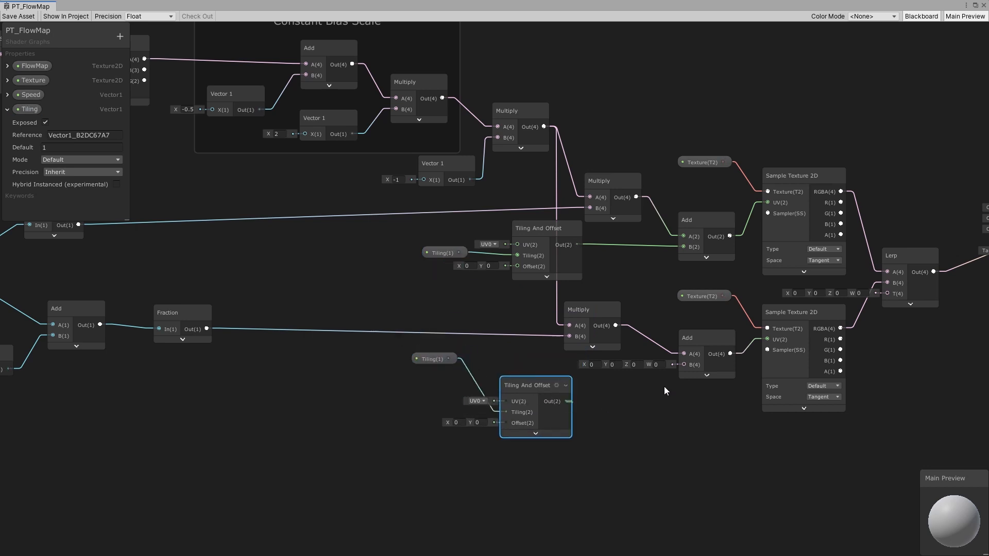
{"action": "left_click_drag", "start_coordinate": [663, 386], "coordinate": [684, 365]}
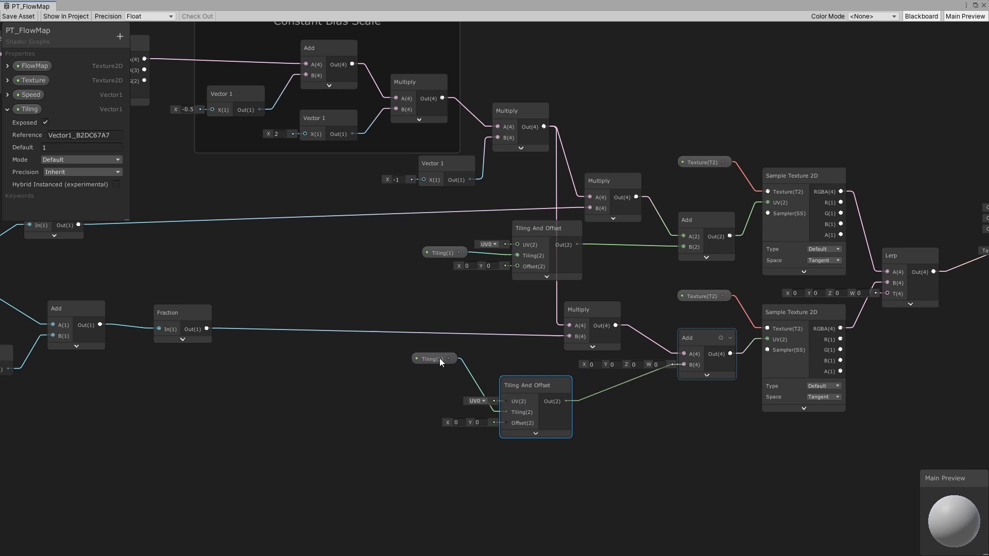
{"action": "left_click_drag", "start_coordinate": [440, 357], "coordinate": [446, 409]}
{"action": "left_click_drag", "start_coordinate": [354, 360], "coordinate": [553, 447]}
{"action": "left_click_drag", "start_coordinate": [536, 386], "coordinate": [600, 377]}
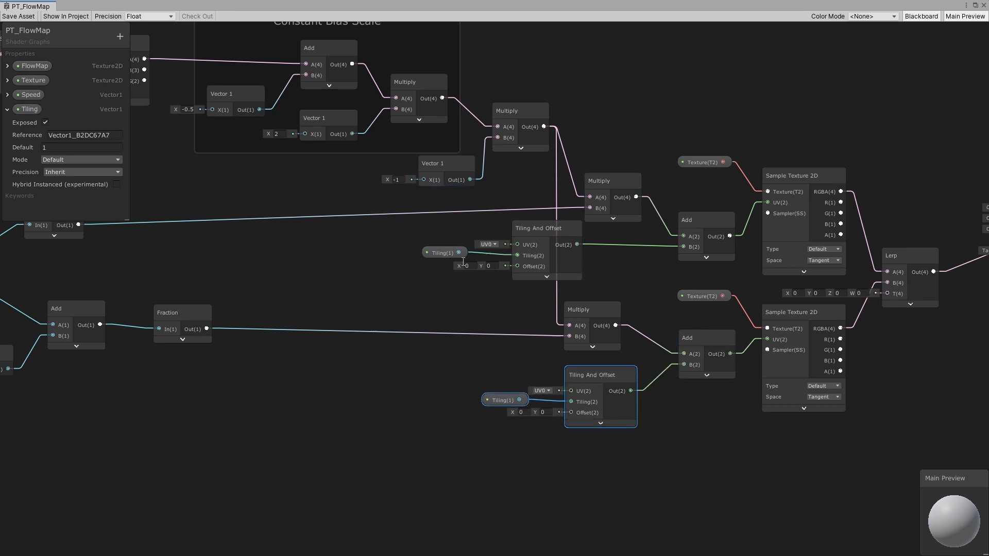
- Reposition the Tiling and Tiling And Offset nodes to tidy the graph layout
{"action": "left_click_drag", "start_coordinate": [443, 253], "coordinate": [465, 223]}
{"action": "middle_click_drag", "start_coordinate": [561, 243], "coordinate": [609, 277]}
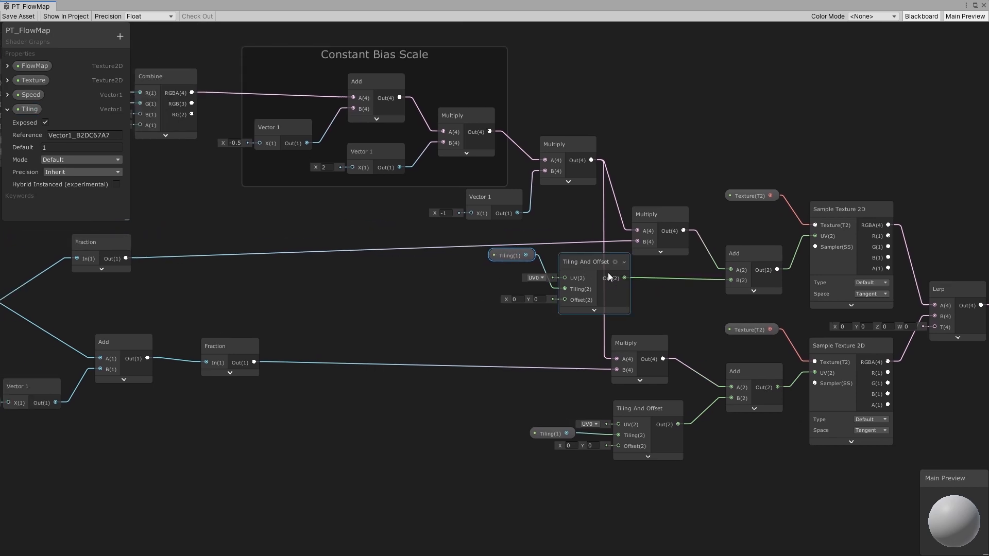
{"action": "middle_click_drag", "start_coordinate": [747, 254], "coordinate": [629, 257]}
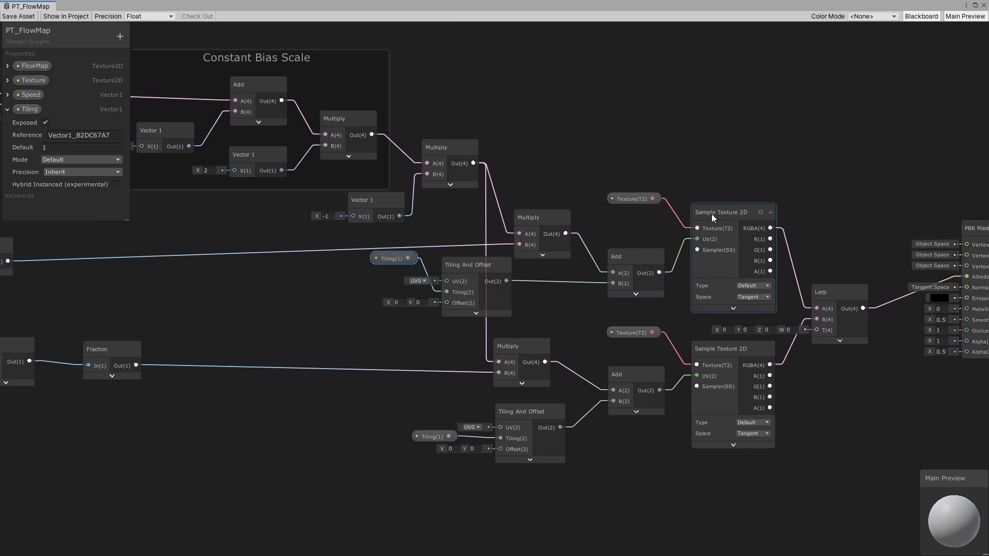
{"action": "middle_click_drag", "start_coordinate": [419, 242], "coordinate": [883, 334]}
{"action": "left_click", "coordinate": [205, 137]}
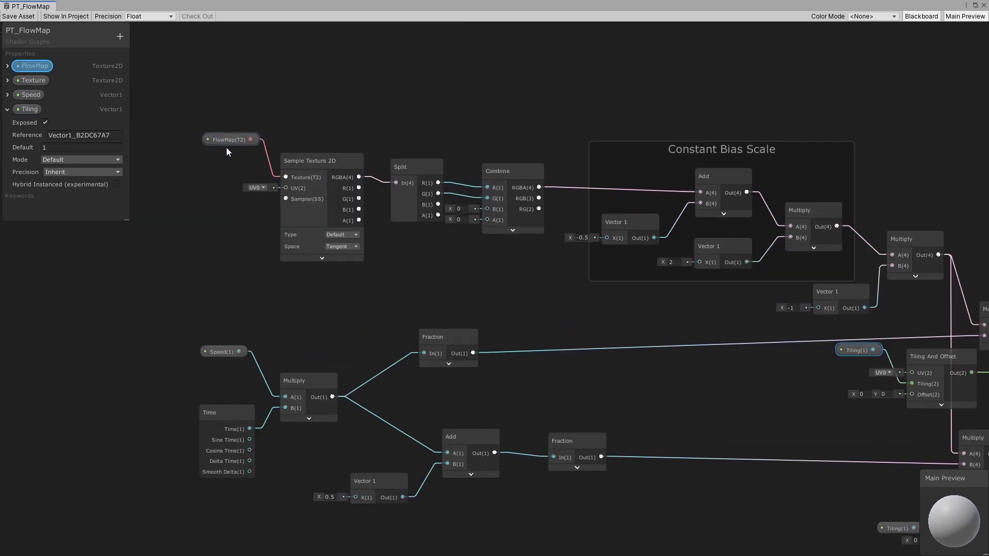
{"action": "left_click", "coordinate": [331, 174]}
{"action": "middle_click_drag", "start_coordinate": [338, 221], "coordinate": [594, 252]}
{"action": "middle_click_drag", "start_coordinate": [844, 370], "coordinate": [535, 275]}
{"action": "middle_click_drag", "start_coordinate": [959, 403], "coordinate": [611, 302]}
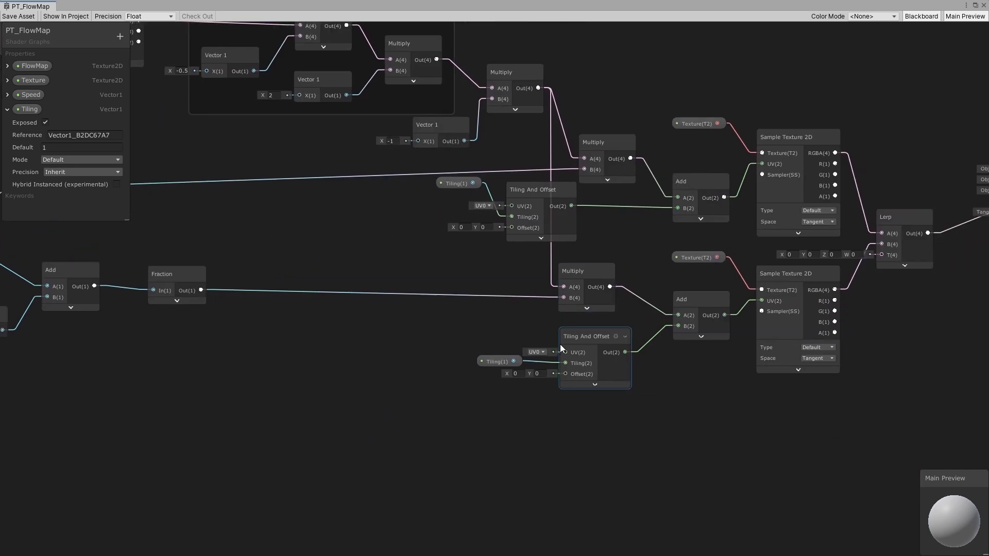
- Duplicate a Tiling And Offset node and connect it to the flow map Sample Texture 2D's UV input
{"action": "left_click", "coordinate": [579, 335]}
{"action": "key", "text": "ctrl+d"}
{"action": "middle_click_drag", "start_coordinate": [598, 358], "coordinate": [777, 400]}
{"action": "middle_click_drag", "start_coordinate": [231, 180], "coordinate": [646, 326]}
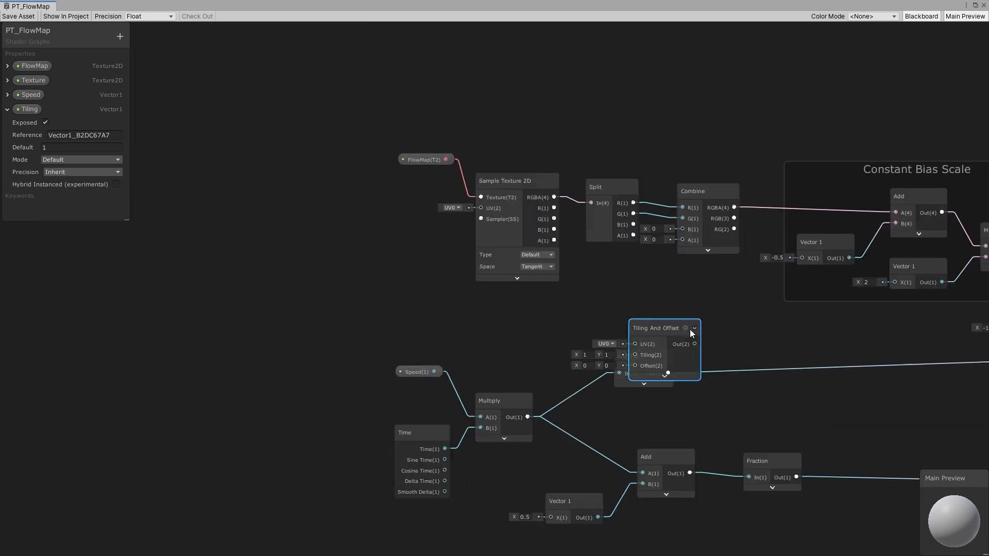
{"action": "left_click_drag", "start_coordinate": [690, 329], "coordinate": [481, 208]}
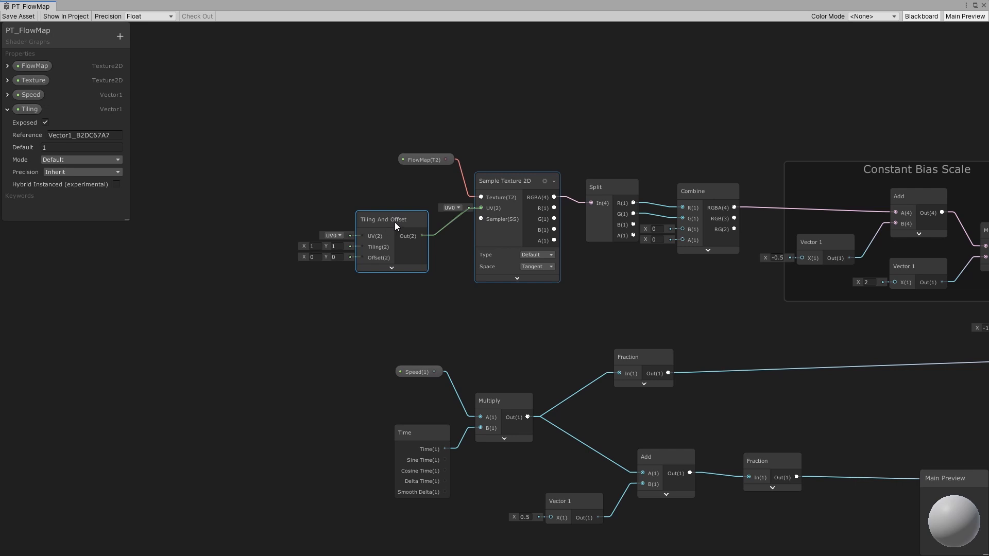
{"action": "left_click_drag", "start_coordinate": [388, 222], "coordinate": [415, 206]}
{"action": "middle_click_drag", "start_coordinate": [290, 215], "coordinate": [357, 220]}
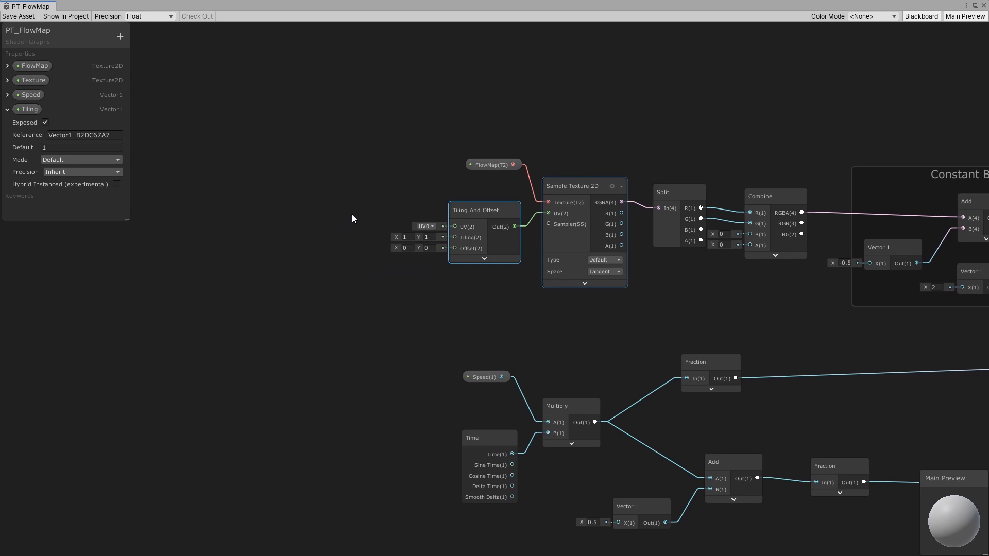
{"action": "left_click", "coordinate": [351, 214]}
- Add a Vector1 property named FlowMap Tiling and place it in the graph beside the new Tiling And Offset node
{"action": "left_click", "coordinate": [120, 36]}
{"action": "left_click", "coordinate": [146, 41]}
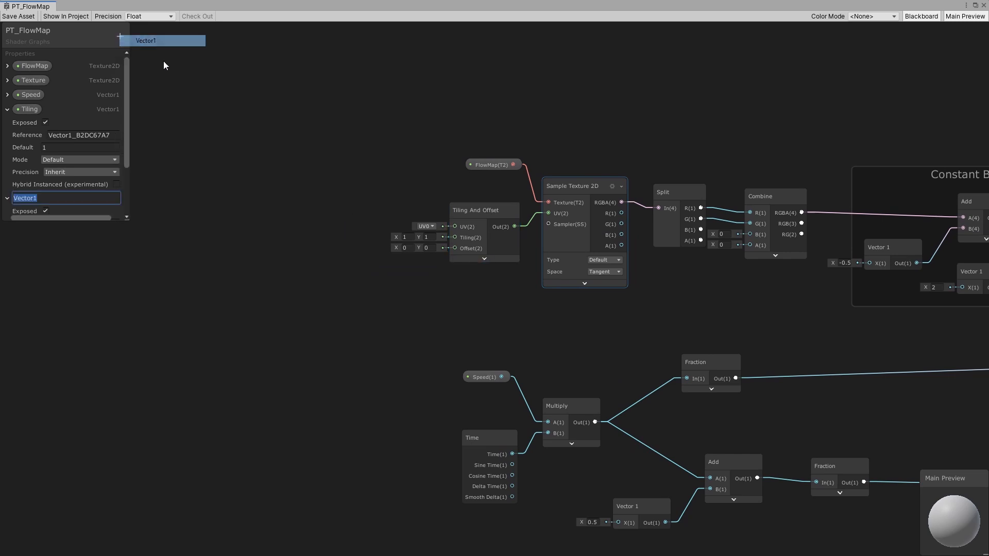
{"action": "type", "text": "FlowMap Tiling"}
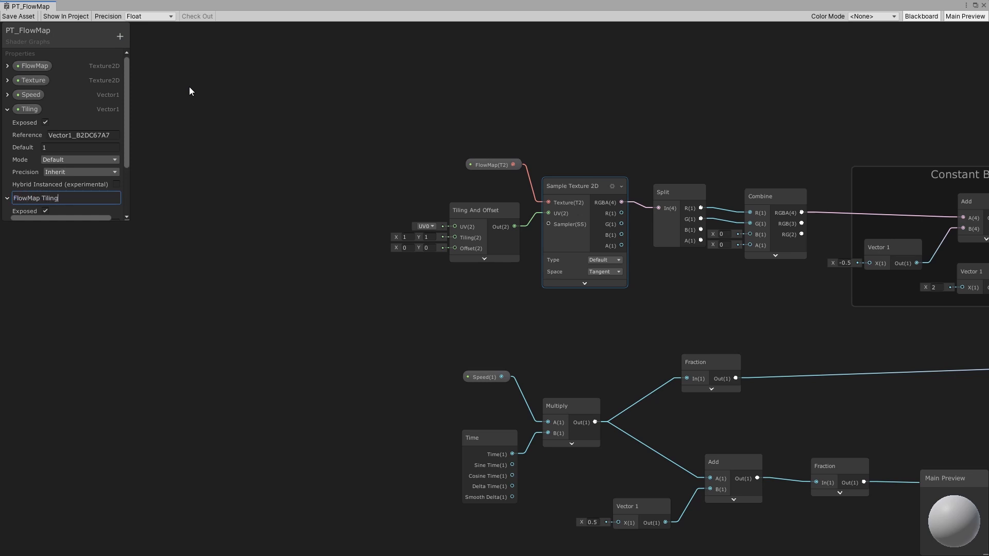
{"action": "key", "text": "Return"}
{"action": "left_click_drag", "start_coordinate": [42, 199], "coordinate": [323, 212]}
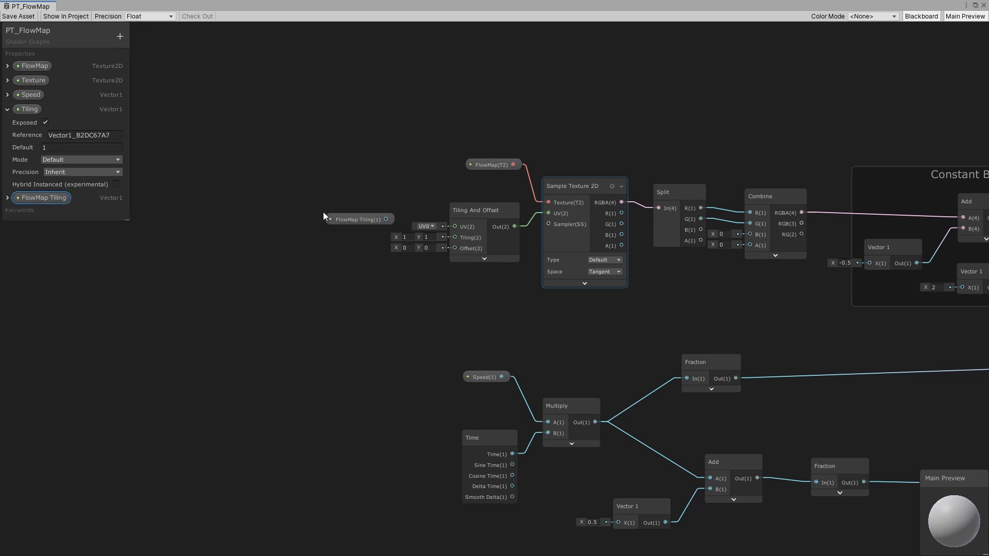
- Connect the FlowMap Tiling node to the flow map Tiling And Offset node's Tiling input
{"action": "scroll", "coordinate": [35, 196], "scroll_direction": "down", "scroll_amount": 1}
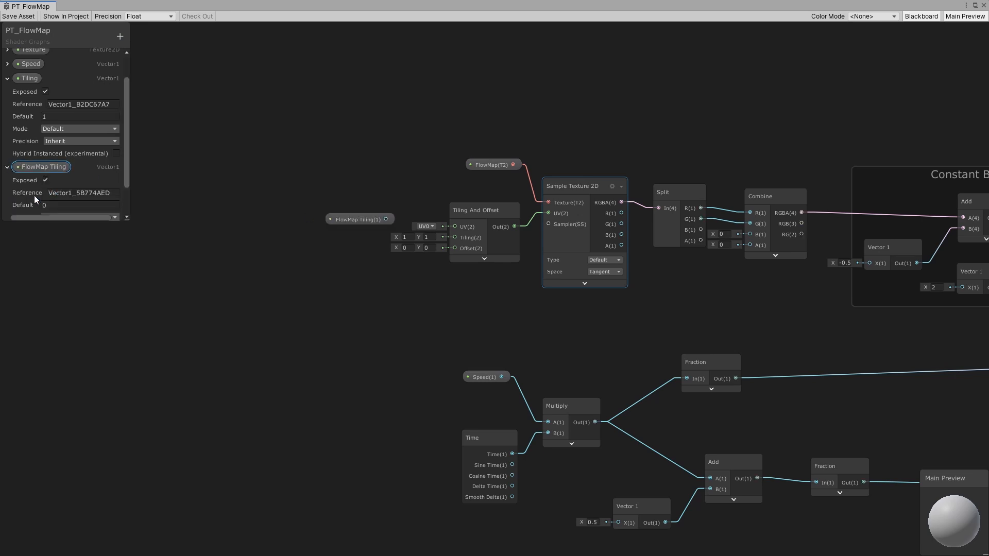
{"action": "left_click_drag", "start_coordinate": [386, 220], "coordinate": [454, 238]}
{"action": "left_click", "coordinate": [362, 219]}
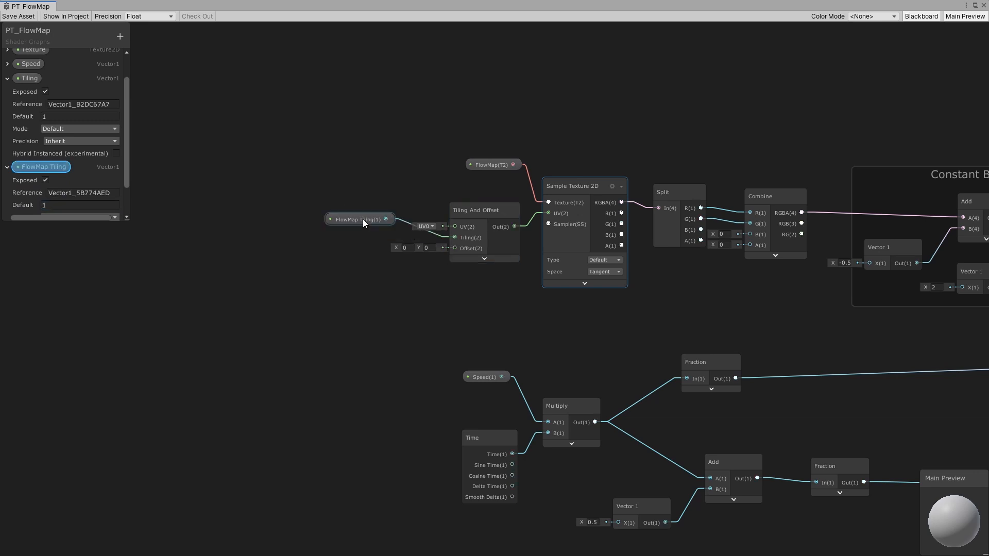
{"action": "key", "text": "a"}
- Move the Speed, Time, Multiply, Add and Fraction animation nodes closer together to tidy the layout
{"action": "middle_click_drag", "start_coordinate": [558, 282], "coordinate": [483, 207]}
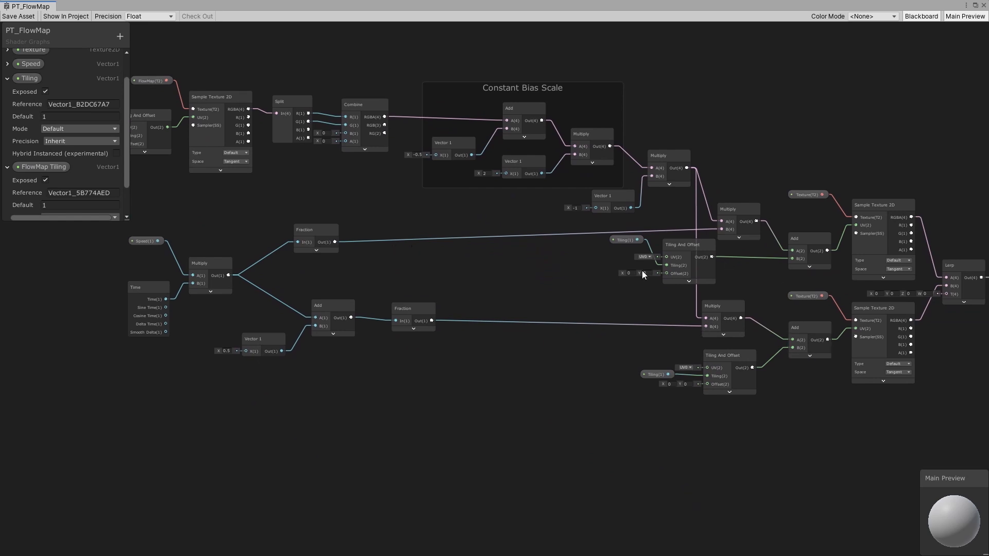
{"action": "middle_click_drag", "start_coordinate": [169, 170], "coordinate": [354, 210]}
{"action": "middle_click_drag", "start_coordinate": [930, 308], "coordinate": [623, 268]}
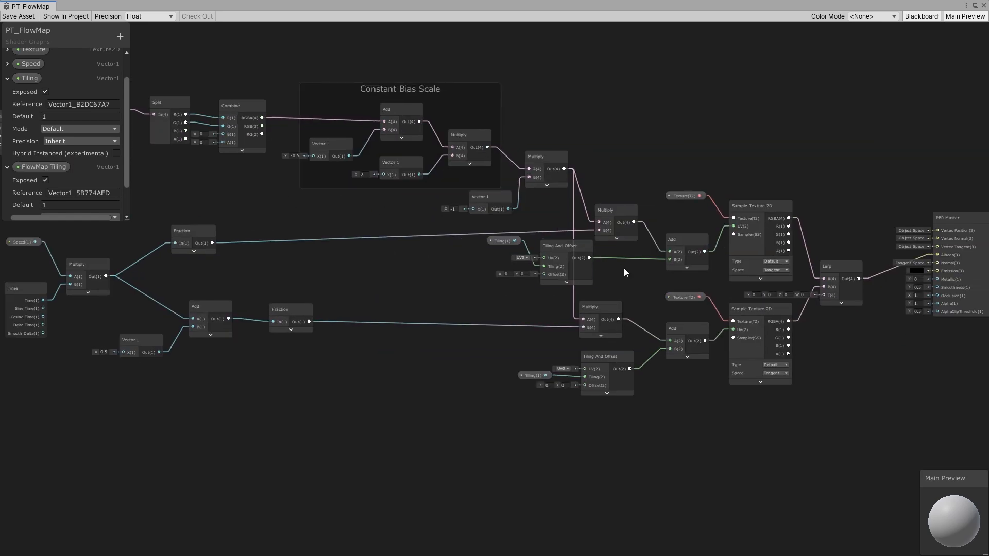
{"action": "middle_click_drag", "start_coordinate": [384, 219], "coordinate": [505, 235]}
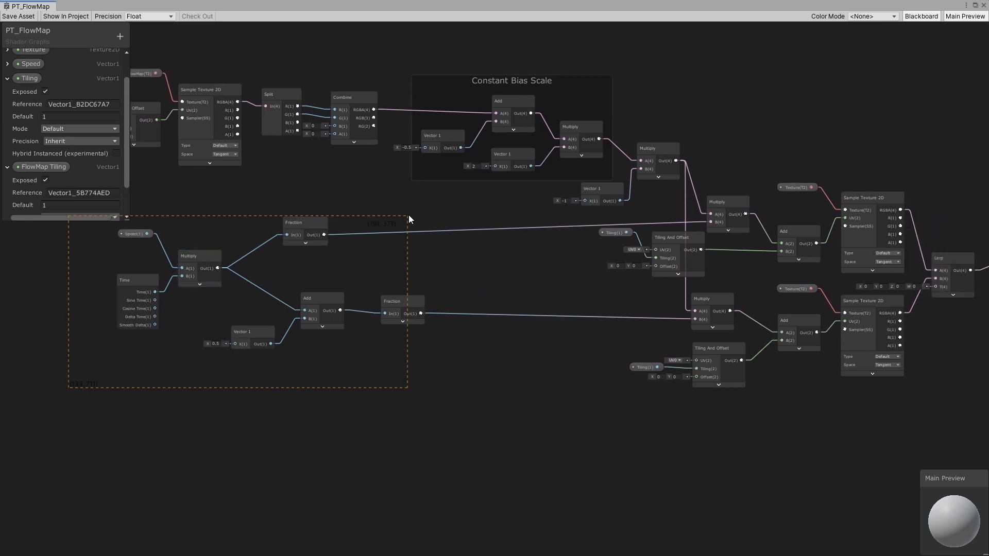
{"action": "left_click_drag", "start_coordinate": [409, 216], "coordinate": [408, 216]}
{"action": "left_click_drag", "start_coordinate": [395, 304], "coordinate": [342, 297]}
{"action": "left_click", "coordinate": [454, 350]}
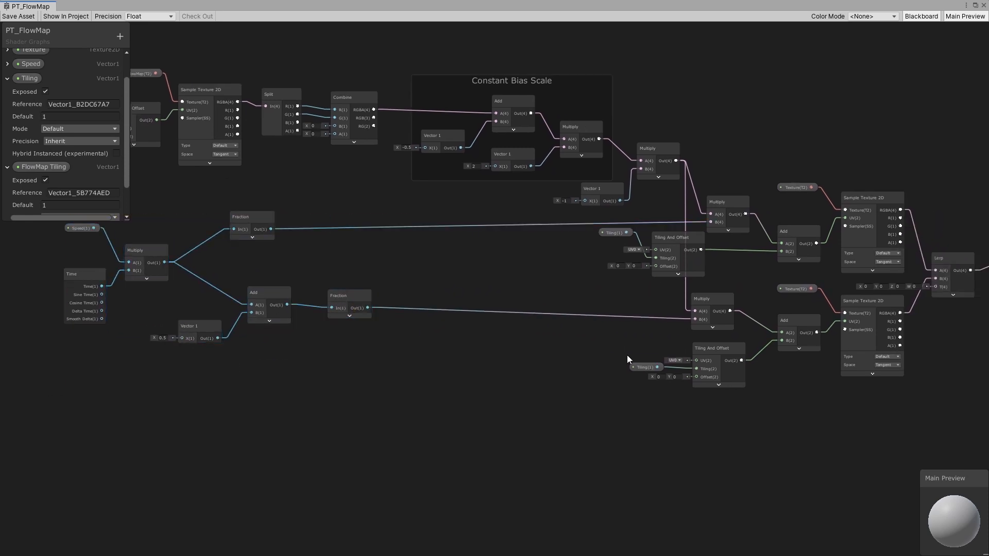
- Adjust node positions around the second Sample Texture 2D and Lerp nodes
{"action": "middle_click_drag", "start_coordinate": [714, 312], "coordinate": [461, 296]}
{"action": "left_click_drag", "start_coordinate": [693, 241], "coordinate": [713, 241]}
{"action": "scroll", "coordinate": [702, 275], "scroll_direction": "up", "scroll_amount": 3}
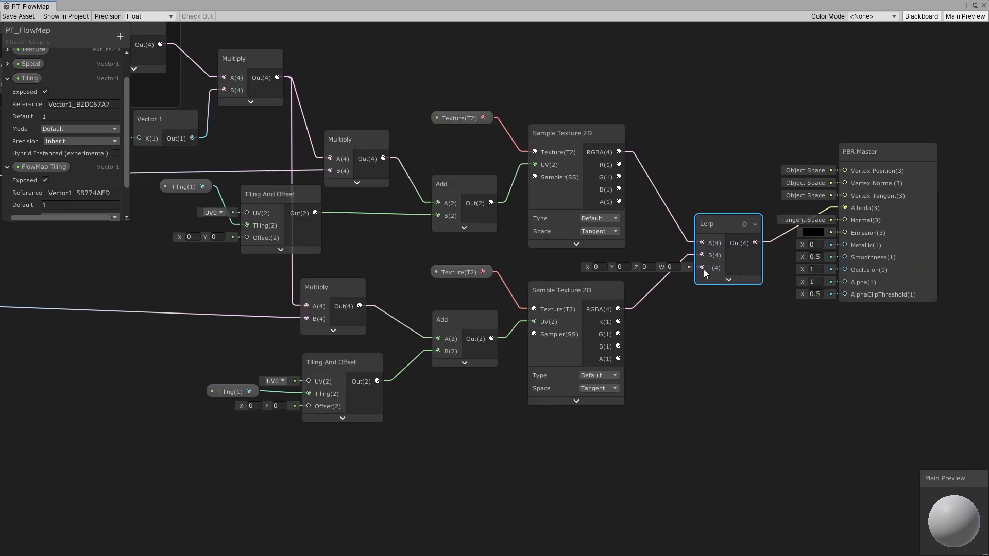
{"action": "left_click_drag", "start_coordinate": [578, 289], "coordinate": [574, 288]}
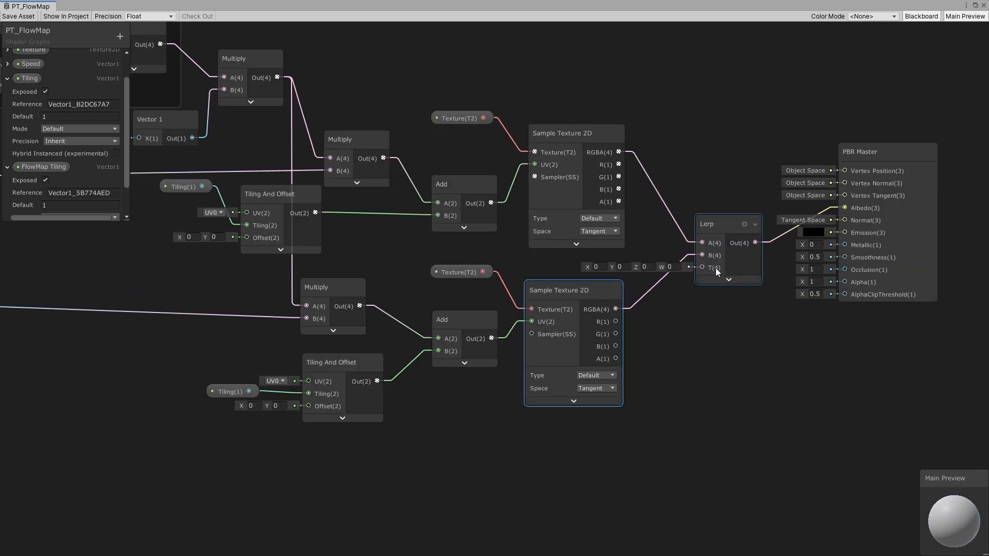
{"action": "middle_click_drag", "start_coordinate": [509, 274], "coordinate": [643, 292]}
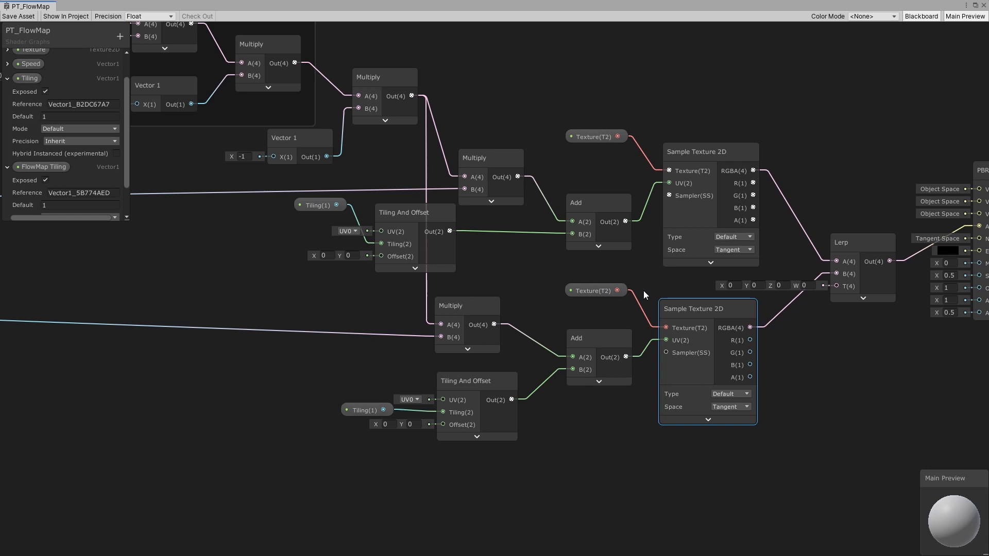
- Duplicate the Constant Bias Scale group and place the copy below the Speed and Time animation nodes
{"action": "middle_click_drag", "start_coordinate": [258, 320], "coordinate": [754, 313]}
{"action": "middle_click_drag", "start_coordinate": [344, 319], "coordinate": [487, 305]}
{"action": "scroll", "coordinate": [566, 304], "scroll_direction": "down", "scroll_amount": 2}
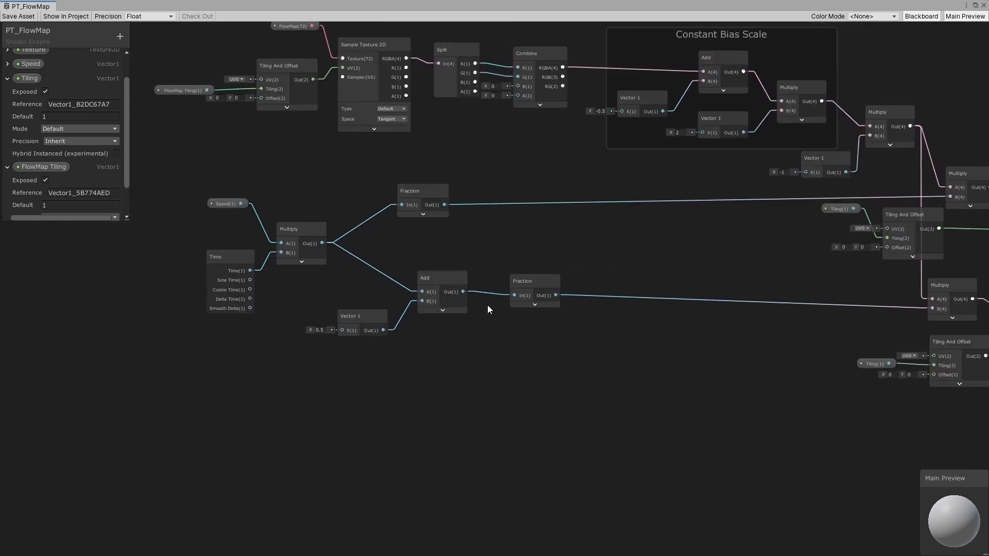
{"action": "left_click", "coordinate": [454, 309]}
{"action": "middle_click_drag", "start_coordinate": [645, 193], "coordinate": [541, 256]}
{"action": "left_click_drag", "start_coordinate": [460, 106], "coordinate": [699, 244]}
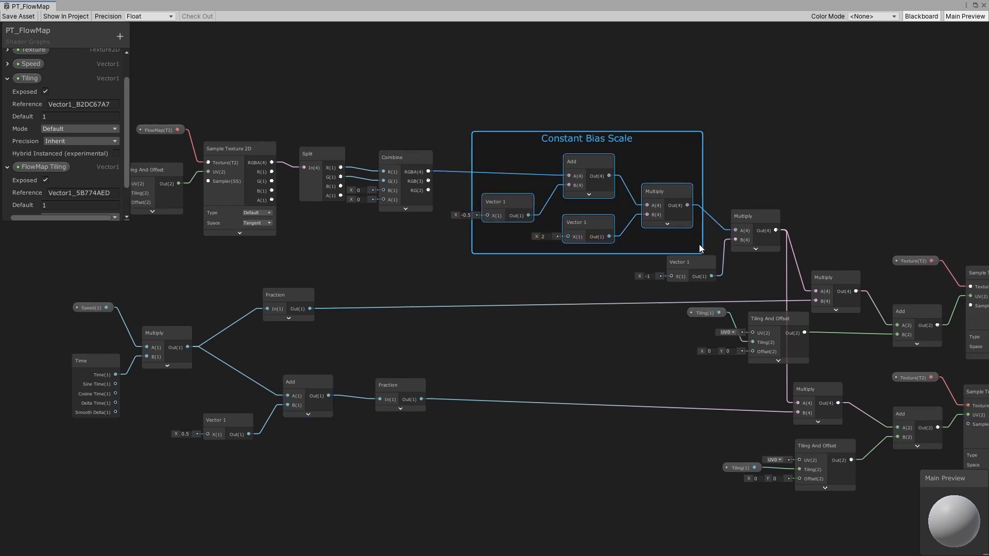
{"action": "key", "text": "ctrl+d"}
{"action": "left_click_drag", "start_coordinate": [665, 149], "coordinate": [488, 473]}
{"action": "middle_click_drag", "start_coordinate": [439, 459], "coordinate": [671, 305]}
{"action": "left_click_drag", "start_coordinate": [671, 314], "coordinate": [719, 304]}
{"action": "left_click", "coordinate": [440, 337]}
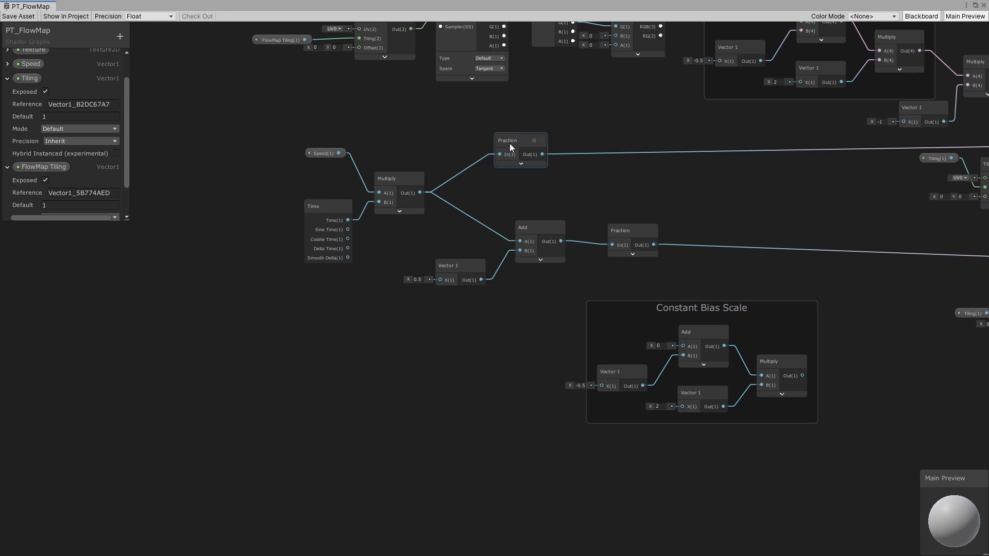
- Rearrange the Fraction, Add and Vector 1 animation nodes into a tidier layout
{"action": "left_click_drag", "start_coordinate": [510, 146], "coordinate": [623, 136]}
{"action": "left_click", "coordinate": [555, 105]}
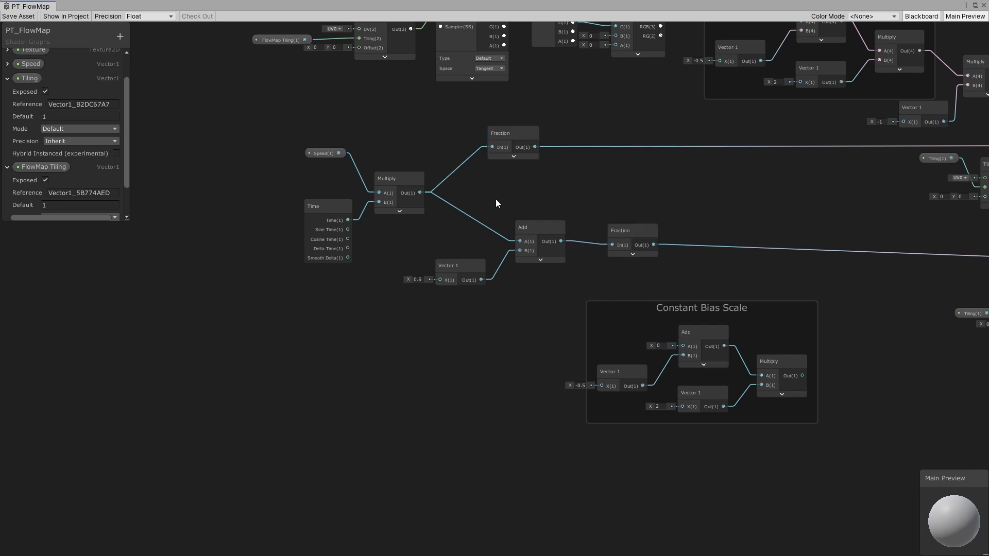
{"action": "middle_click_drag", "start_coordinate": [525, 236], "coordinate": [382, 250]}
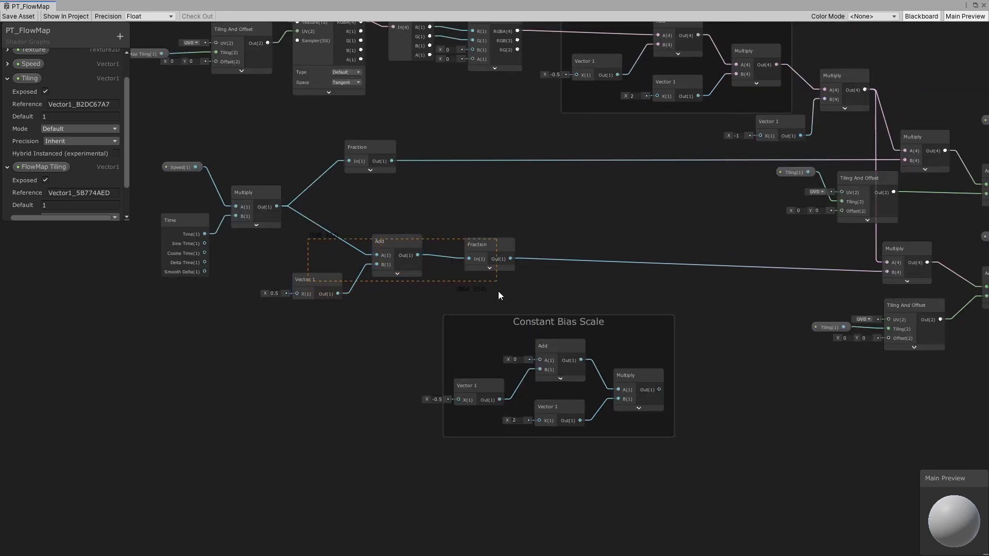
{"action": "left_click_drag", "start_coordinate": [499, 291], "coordinate": [496, 283]}
{"action": "left_click_drag", "start_coordinate": [480, 250], "coordinate": [478, 220]}
{"action": "left_click", "coordinate": [369, 310]}
{"action": "middle_click_drag", "start_coordinate": [369, 311], "coordinate": [450, 319]}
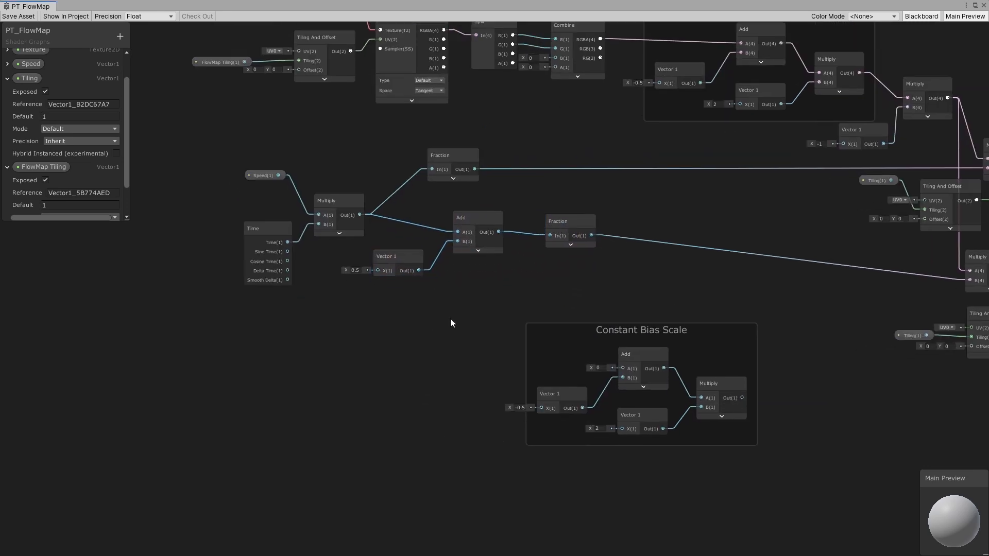
- Create a new Fraction node below the existing animation nodes
{"action": "key", "text": "space"}
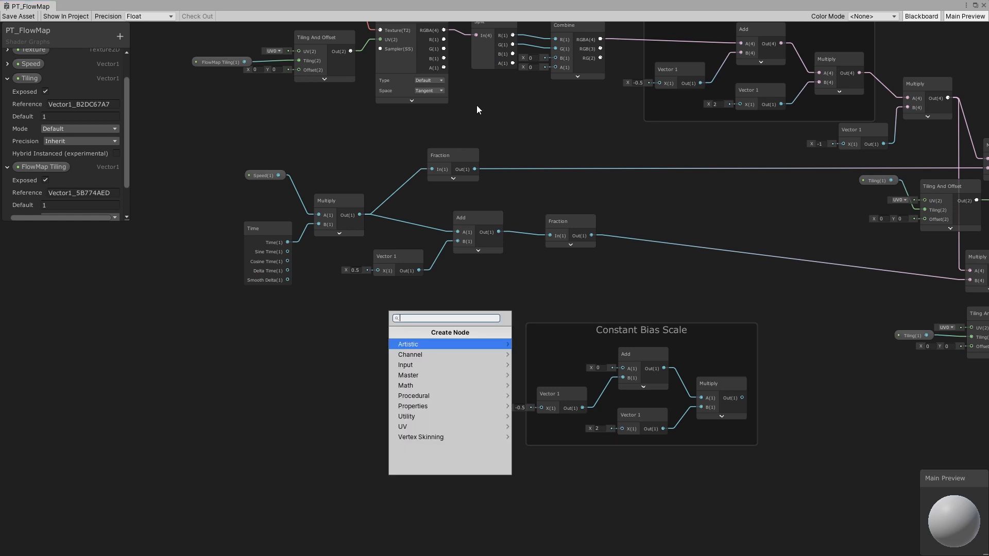
{"action": "key", "text": "Down"}
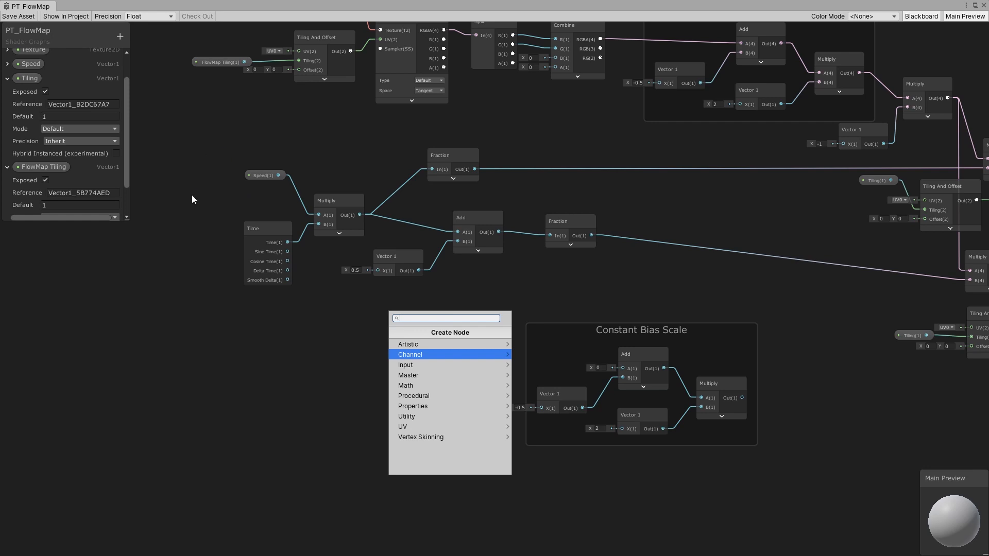
{"action": "key", "text": "Down"}
{"action": "key", "text": "Up"}
{"action": "key", "text": "Up"}
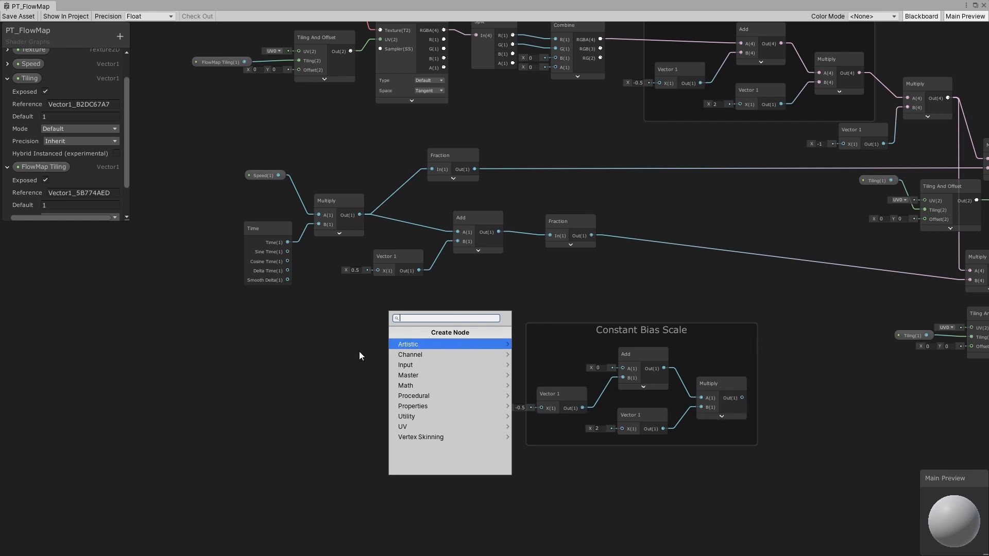
{"action": "type", "text": "fractio"}
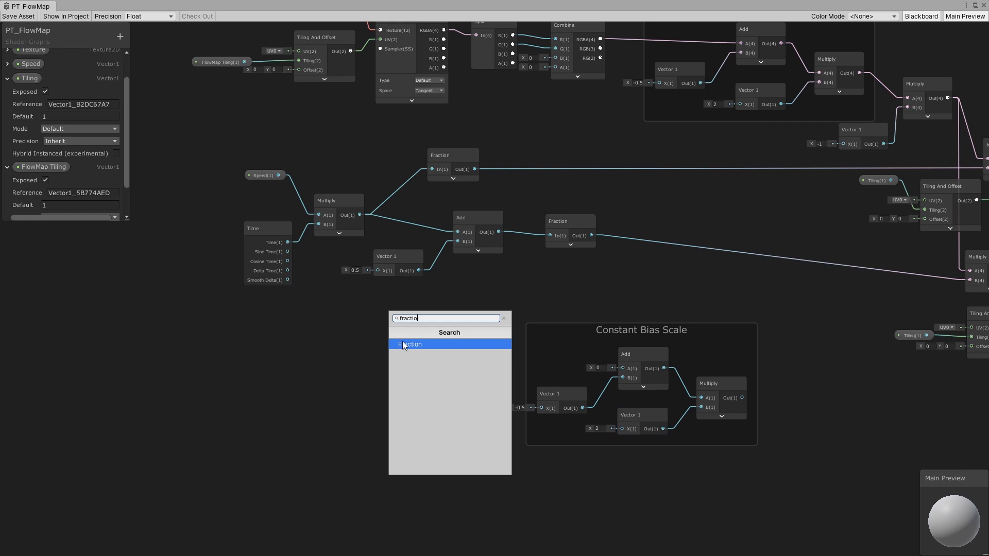
{"action": "left_click", "coordinate": [403, 344]}
- Connect the Speed–Time Multiply output through the new Fraction node into the duplicated group's Add A input
{"action": "left_click", "coordinate": [461, 161]}
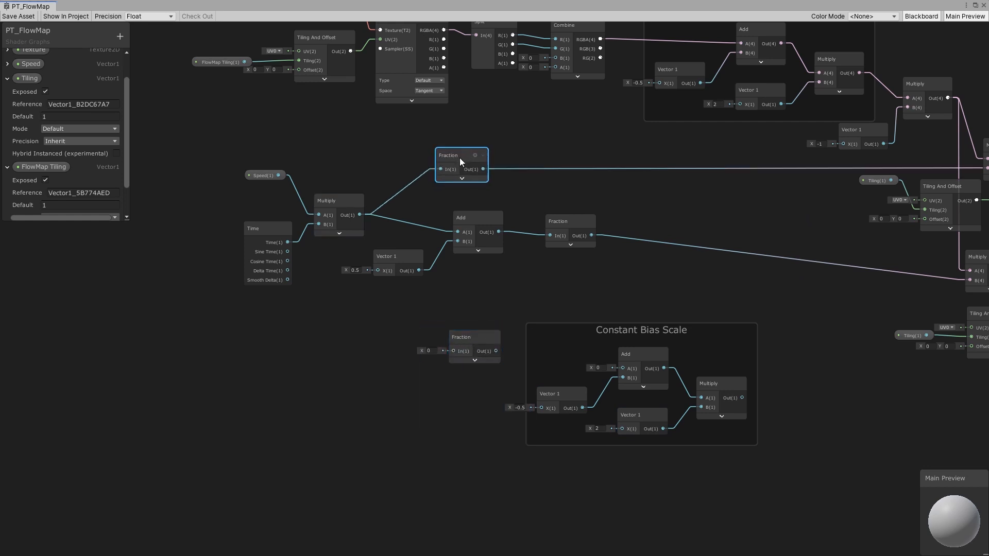
{"action": "left_click_drag", "start_coordinate": [460, 162], "coordinate": [463, 158]}
{"action": "left_click_drag", "start_coordinate": [359, 214], "coordinate": [622, 369]}
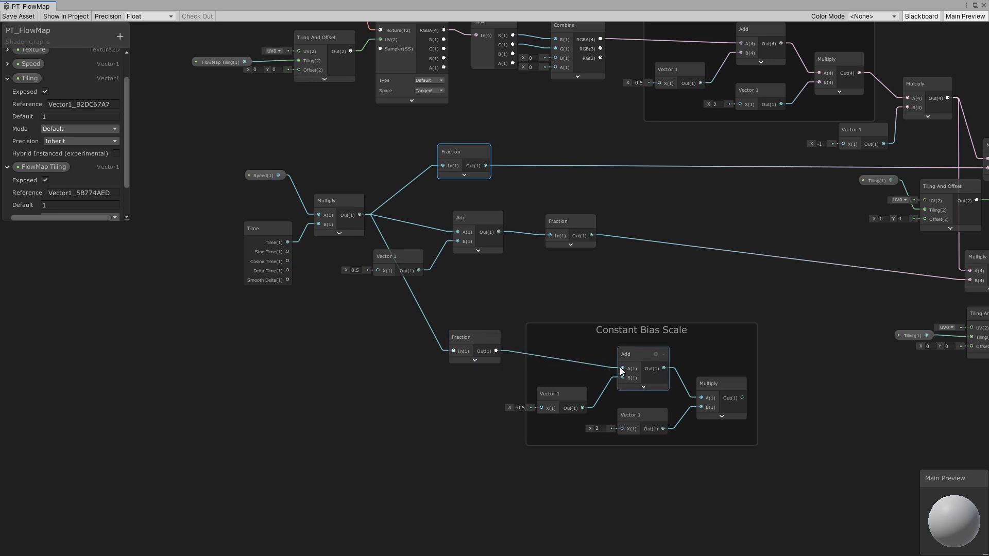
- Create an Absolute node near the Lerp node
{"action": "left_click", "coordinate": [724, 378]}
{"action": "left_click", "coordinate": [874, 404]}
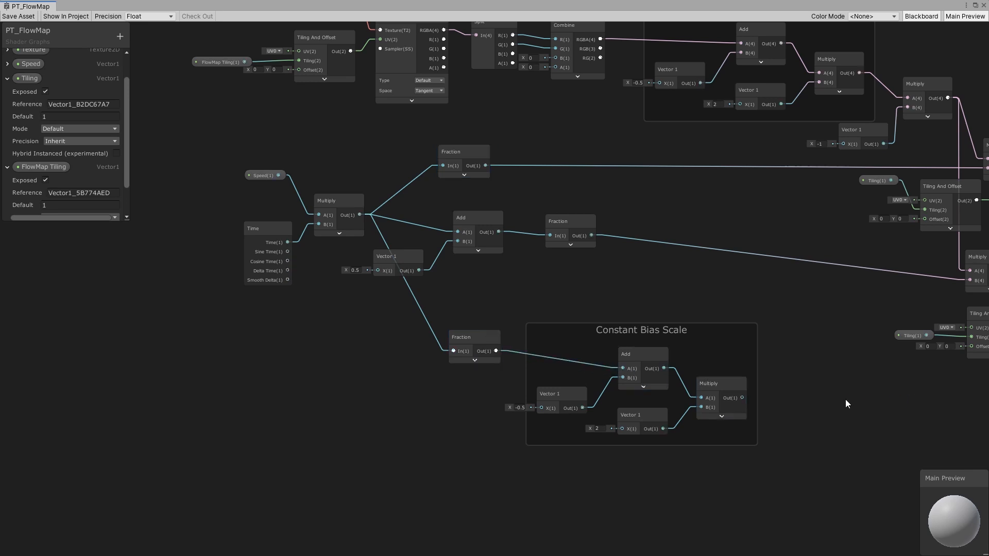
{"action": "middle_click_drag", "start_coordinate": [845, 401], "coordinate": [490, 368]}
{"action": "key", "text": "space"}
{"action": "type", "text": "abs"}
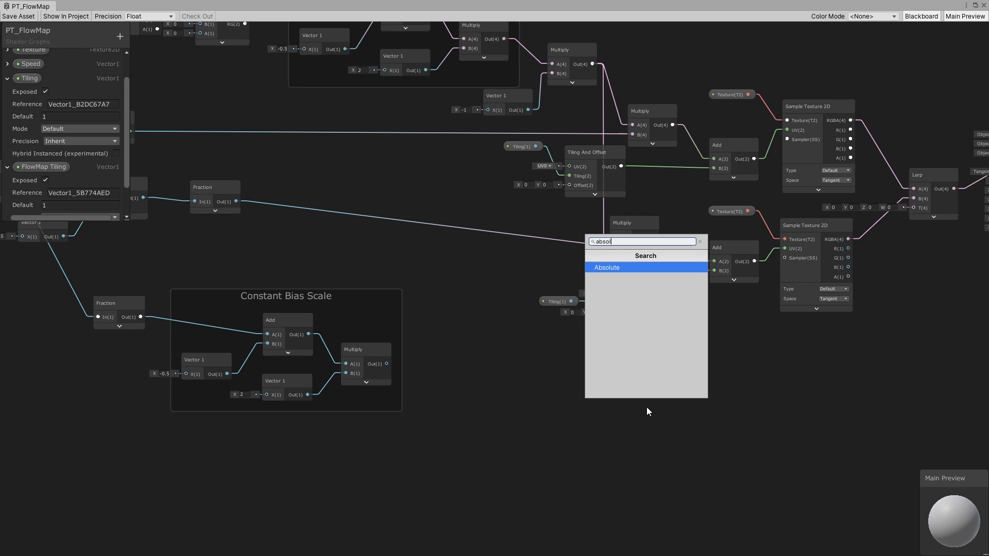
{"action": "type", "text": "ol"}
{"action": "left_click", "coordinate": [605, 266]}
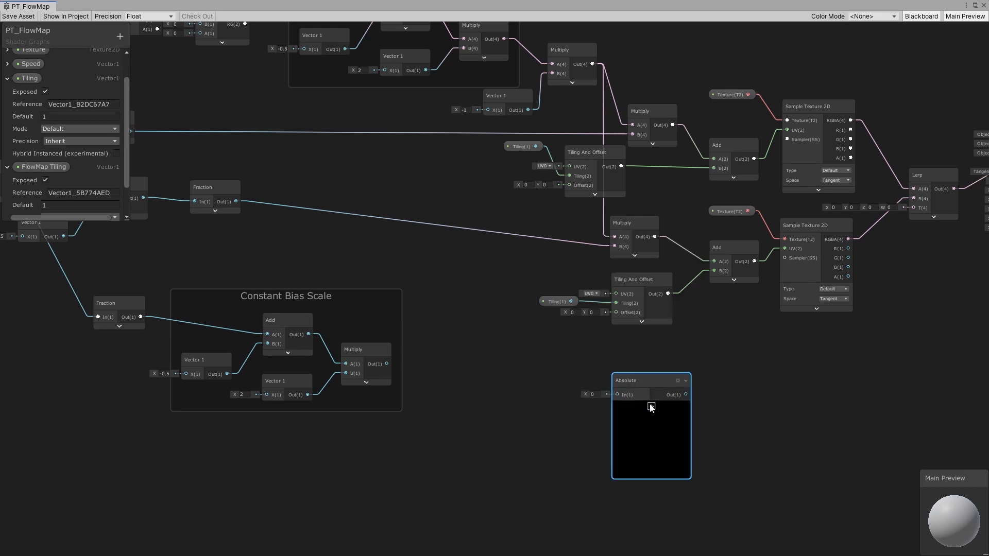
- Route the duplicated group's Multiply output through the Absolute node into the Lerp node's T input
{"action": "left_click_drag", "start_coordinate": [386, 364], "coordinate": [751, 371]}
{"action": "middle_click_drag", "start_coordinate": [852, 346], "coordinate": [471, 366]}
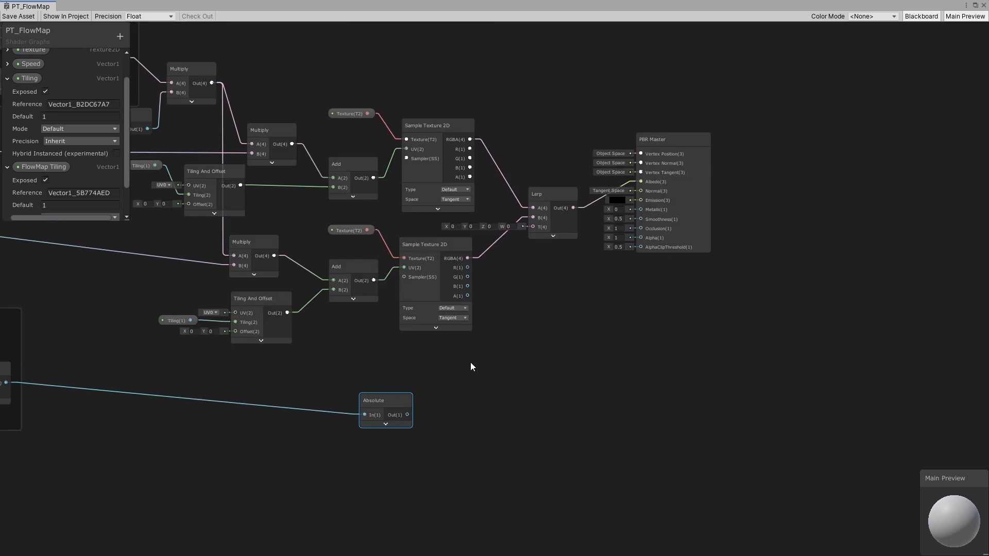
{"action": "left_click_drag", "start_coordinate": [410, 417], "coordinate": [531, 229]}
{"action": "left_click_drag", "start_coordinate": [395, 396], "coordinate": [405, 376]}
- Save the shader graph asset and return to the Unity editor
{"action": "middle_click_drag", "start_coordinate": [257, 332], "coordinate": [540, 353]}
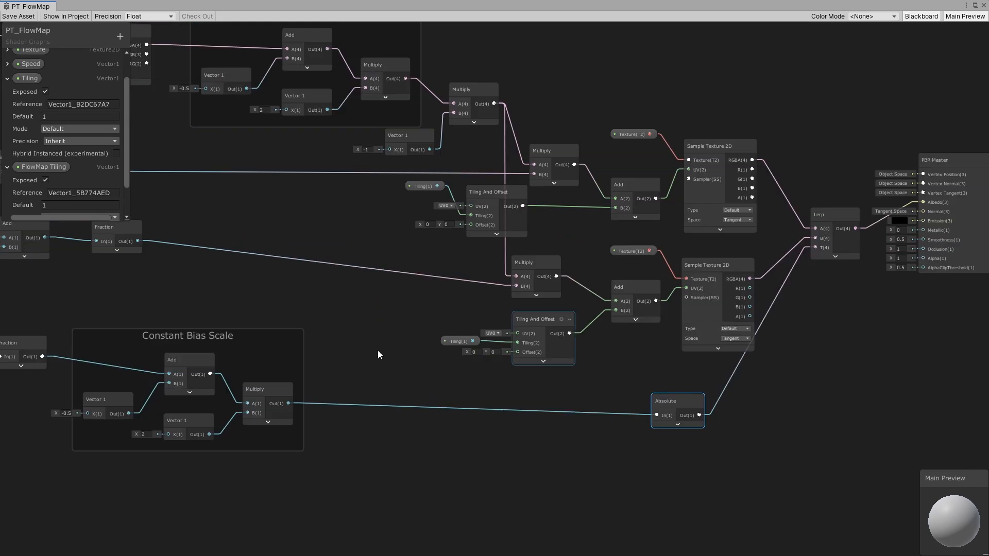
{"action": "middle_click_drag", "start_coordinate": [286, 326], "coordinate": [685, 375]}
{"action": "scroll", "coordinate": [685, 375], "scroll_direction": "down", "scroll_amount": 2}
{"action": "middle_click_drag", "start_coordinate": [617, 274], "coordinate": [473, 297]}
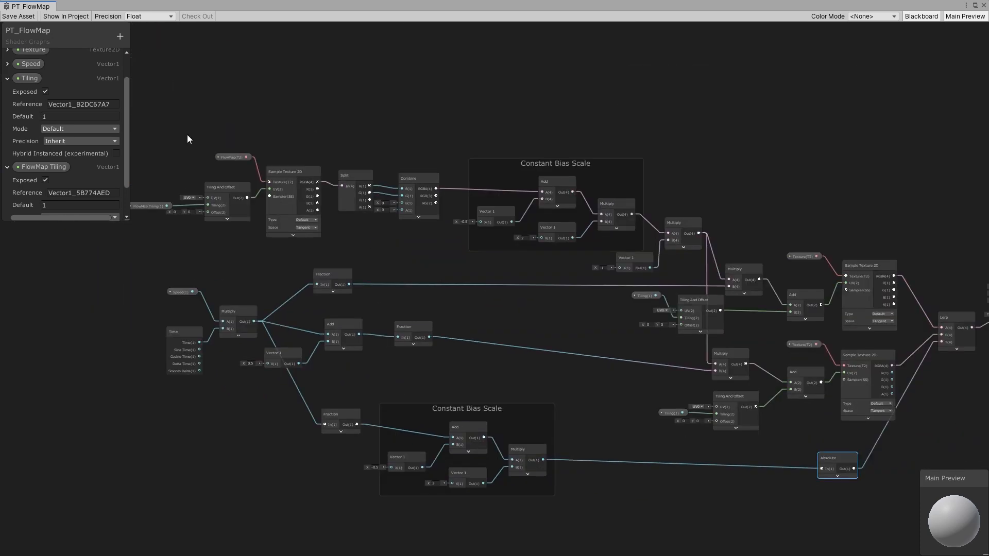
{"action": "left_click", "coordinate": [18, 17]}
{"action": "left_click", "coordinate": [974, 5]}
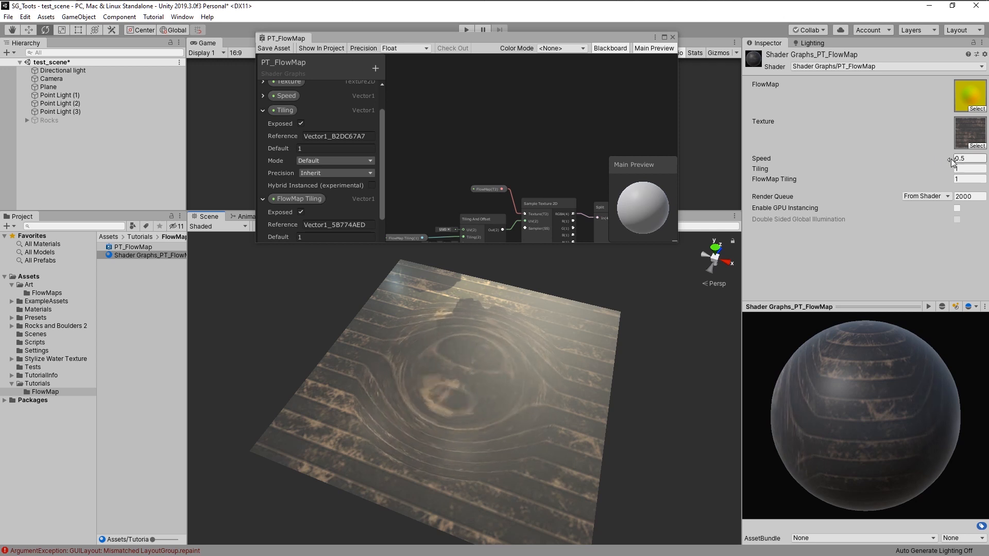
- Set the material's Speed to 0.5
{"action": "left_click_drag", "start_coordinate": [951, 160], "coordinate": [895, 162]}
{"action": "type", "text": "0.5"}
{"action": "key", "text": "Tab"}
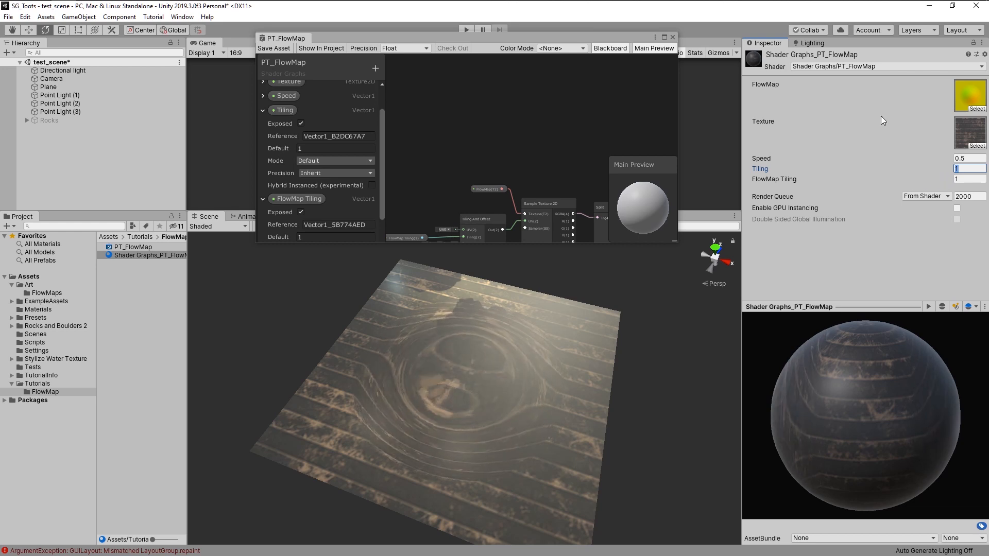
- Try setting the material's Tiling to 1.55, then scrub it back to 1
{"action": "type", "text": "1.55"}
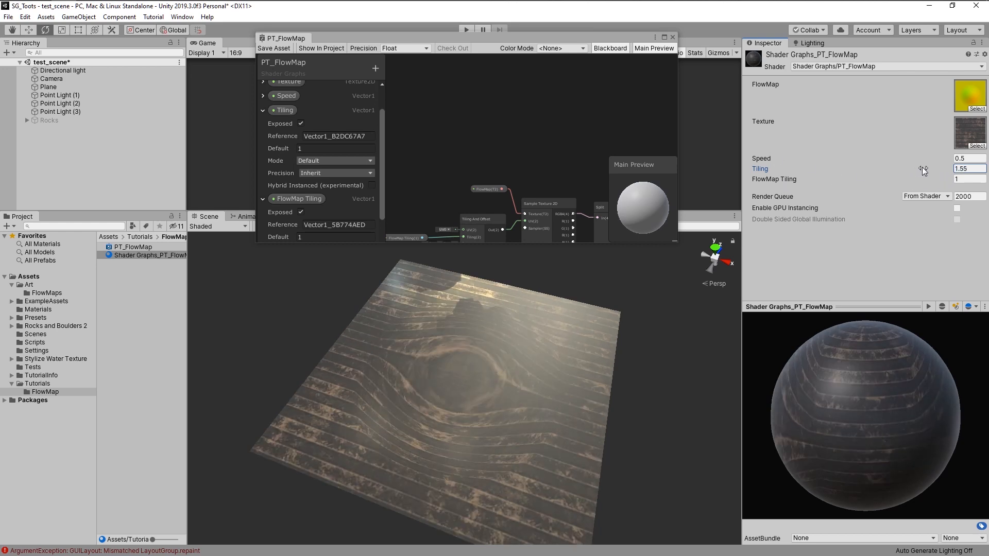
{"action": "left_click_drag", "start_coordinate": [924, 170], "coordinate": [941, 182]}
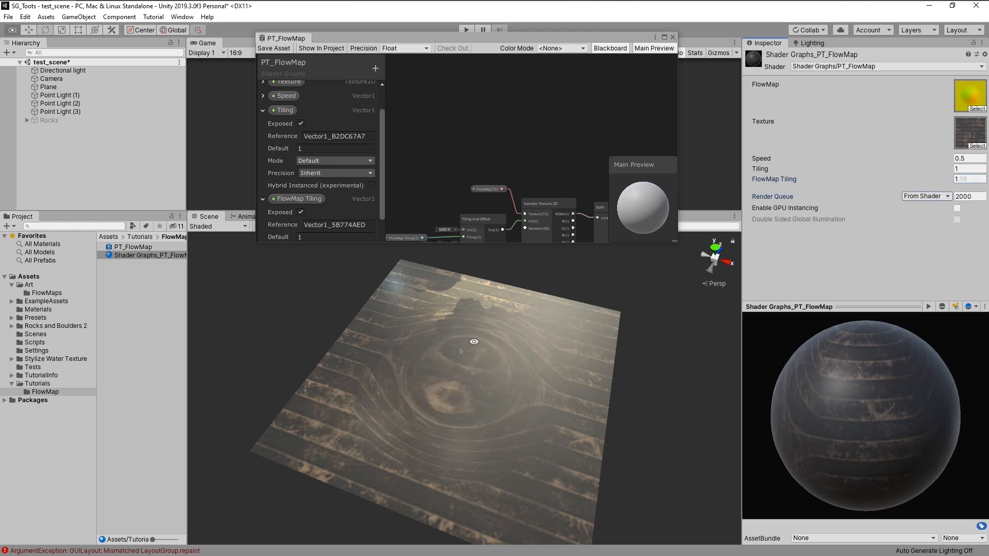
- Reopen the shader graph and nudge the two Multiply nodes feeding the UV Add nodes
{"action": "left_click_drag", "start_coordinate": [460, 350], "coordinate": [479, 313], "text": "alt"}
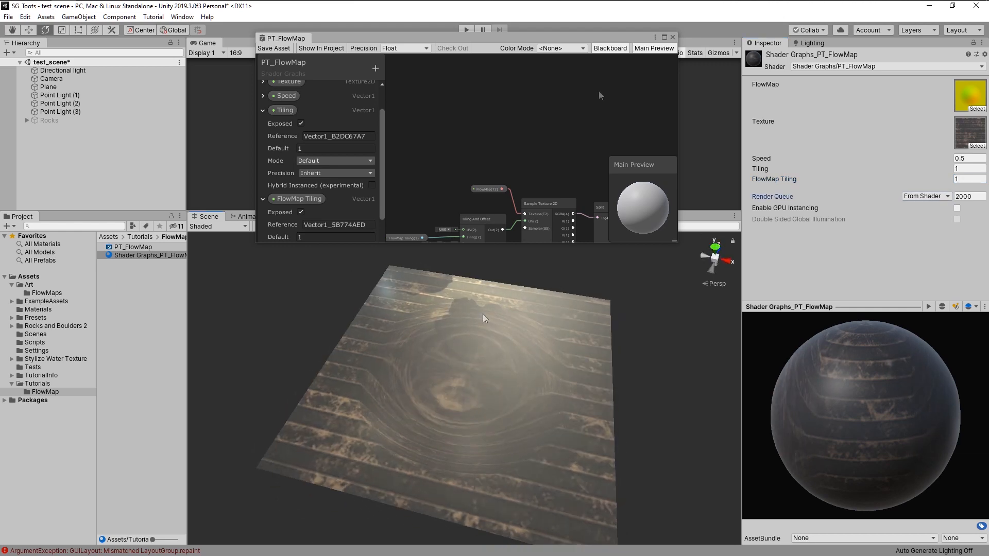
{"action": "left_click", "coordinate": [663, 37]}
{"action": "middle_click_drag", "start_coordinate": [669, 296], "coordinate": [624, 239]}
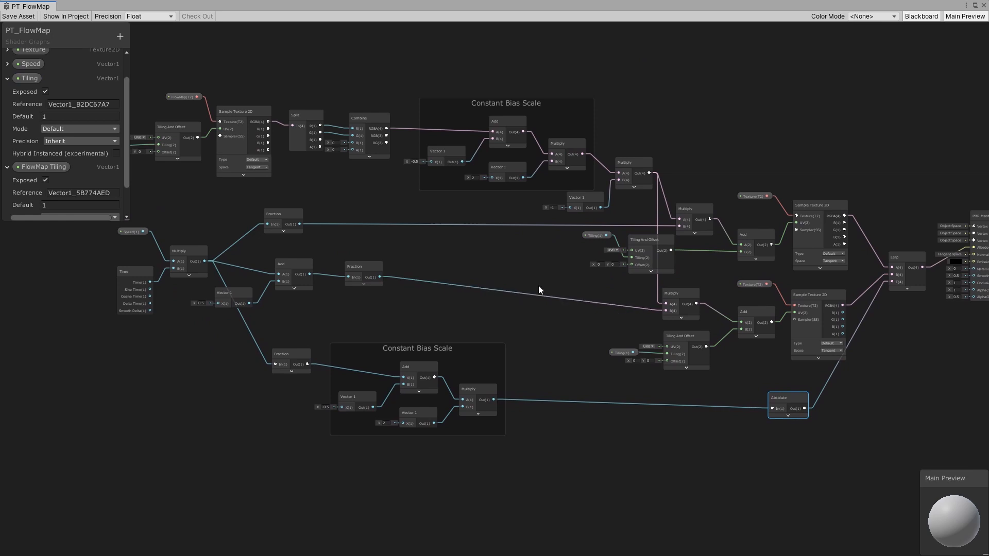
{"action": "middle_click_drag", "start_coordinate": [728, 267], "coordinate": [591, 268]}
{"action": "scroll", "coordinate": [591, 267], "scroll_direction": "up", "scroll_amount": 2}
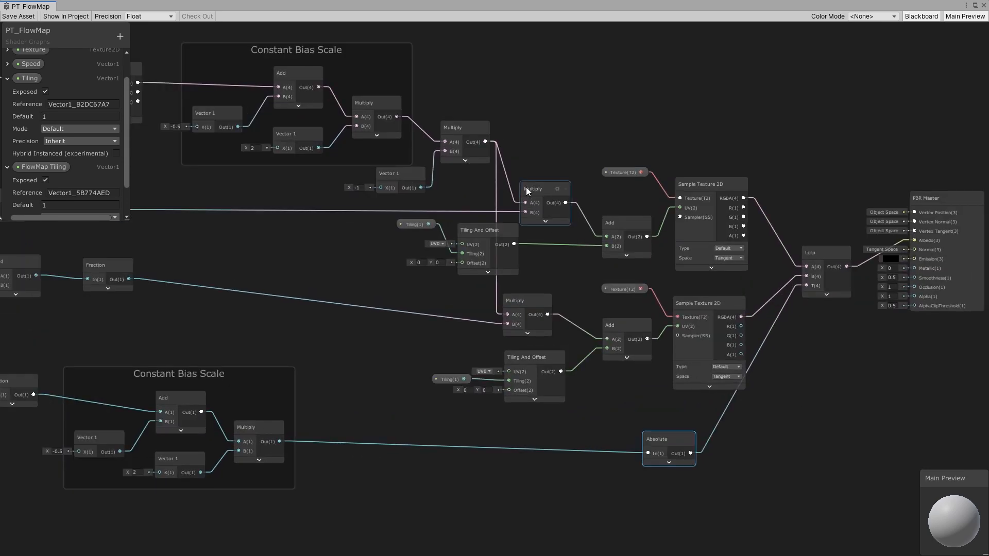
{"action": "mouse_move", "coordinate": [526, 189]}
{"action": "left_mouse_down"}
{"action": "mouse_move", "coordinate": [539, 190]}
{"action": "mouse_move", "coordinate": [524, 187]}
{"action": "left_mouse_up"}
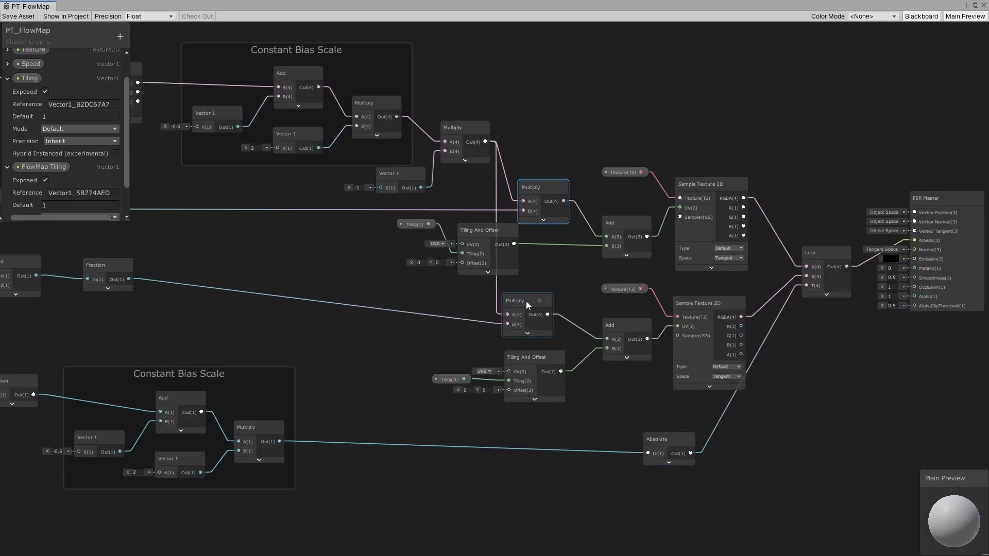
{"action": "left_click_drag", "start_coordinate": [526, 302], "coordinate": [536, 299]}
{"action": "middle_click_drag", "start_coordinate": [561, 270], "coordinate": [704, 304]}
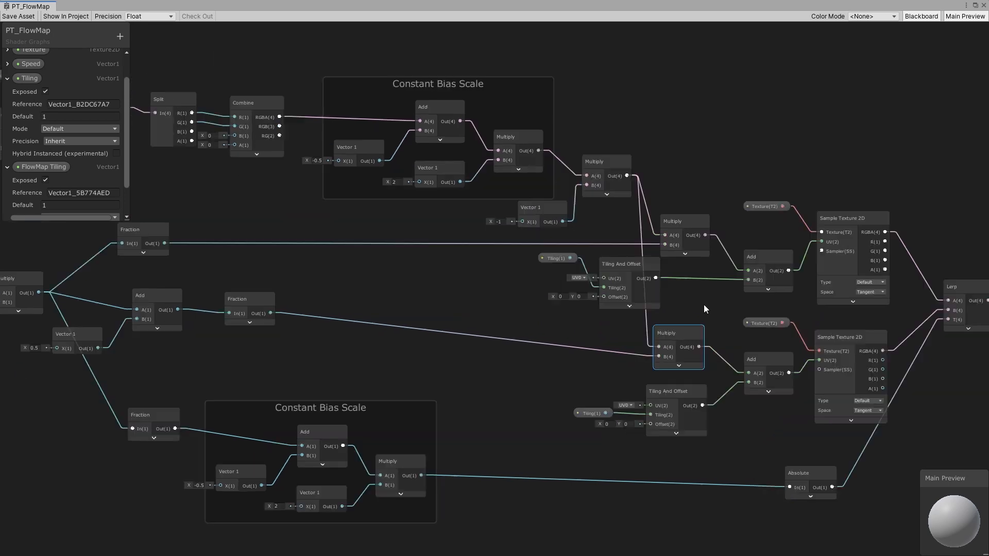
{"action": "scroll", "coordinate": [703, 304], "scroll_direction": "down", "scroll_amount": 3}
{"action": "left_click_drag", "start_coordinate": [721, 455], "coordinate": [721, 454]}
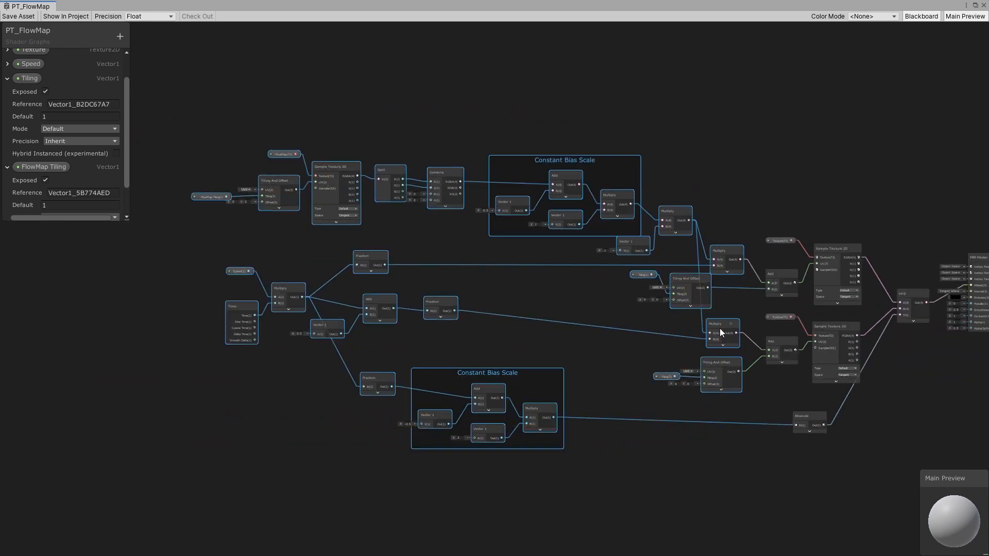
{"action": "left_click_drag", "start_coordinate": [719, 329], "coordinate": [655, 325]}
{"action": "scroll", "coordinate": [723, 312], "scroll_direction": "up", "scroll_amount": 5}
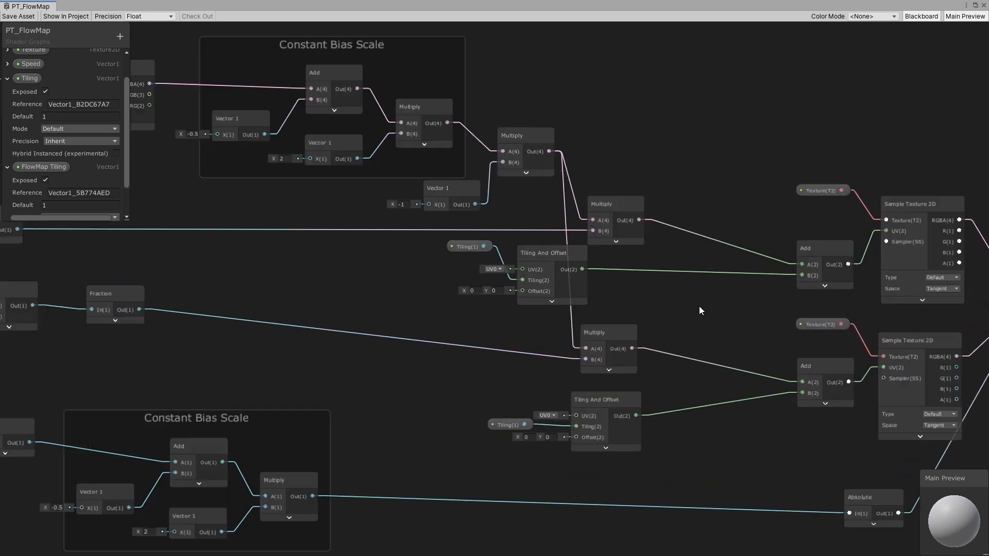
- Add a Multiply node, duplicate it, and wire the offset Multiply outputs into the new nodes' A inputs
{"action": "key", "text": "space"}
{"action": "type", "text": "multi"}
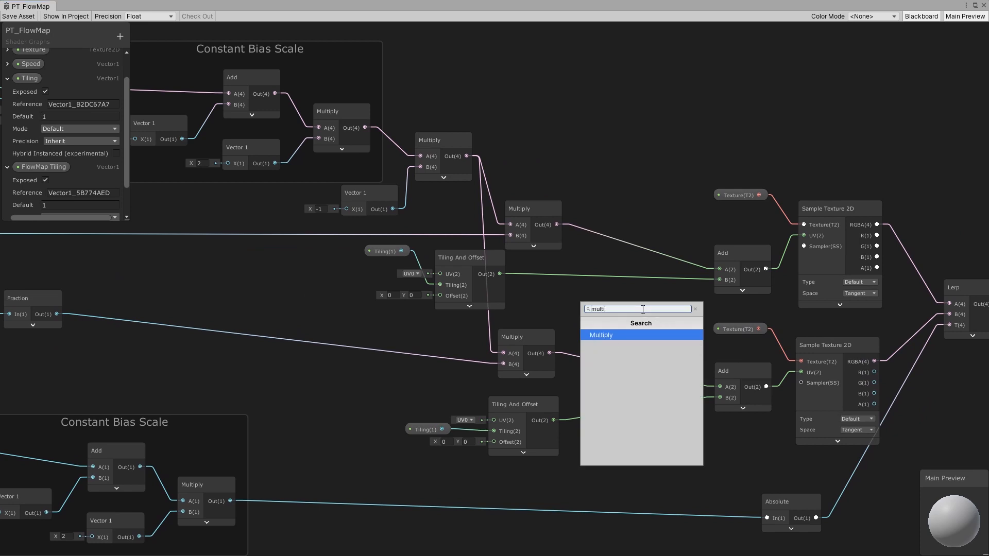
{"action": "left_click", "coordinate": [585, 335]}
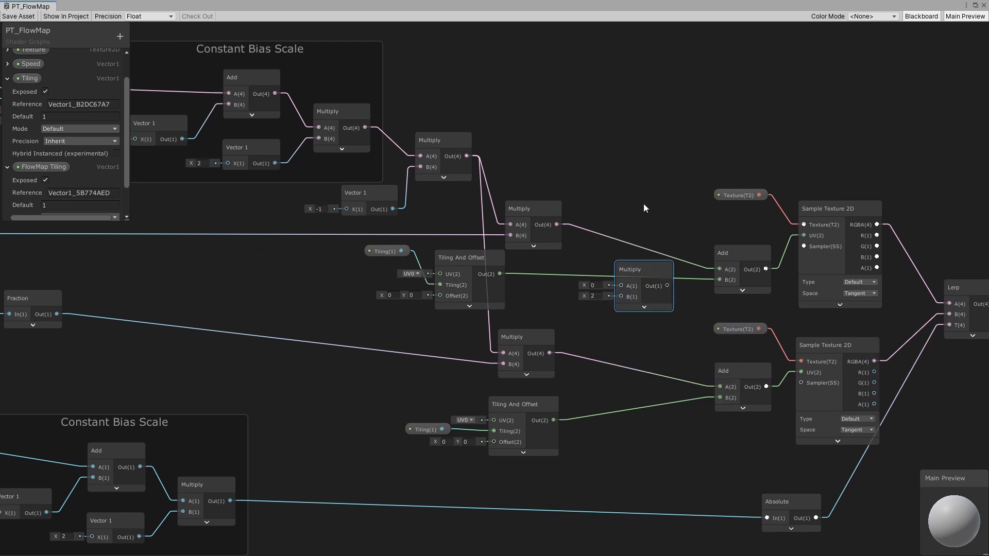
{"action": "left_click_drag", "start_coordinate": [641, 267], "coordinate": [634, 320]}
{"action": "key", "text": "ctrl+d"}
{"action": "left_click_drag", "start_coordinate": [557, 224], "coordinate": [625, 223]}
{"action": "left_click", "coordinate": [629, 208]}
{"action": "left_click", "coordinate": [566, 291]}
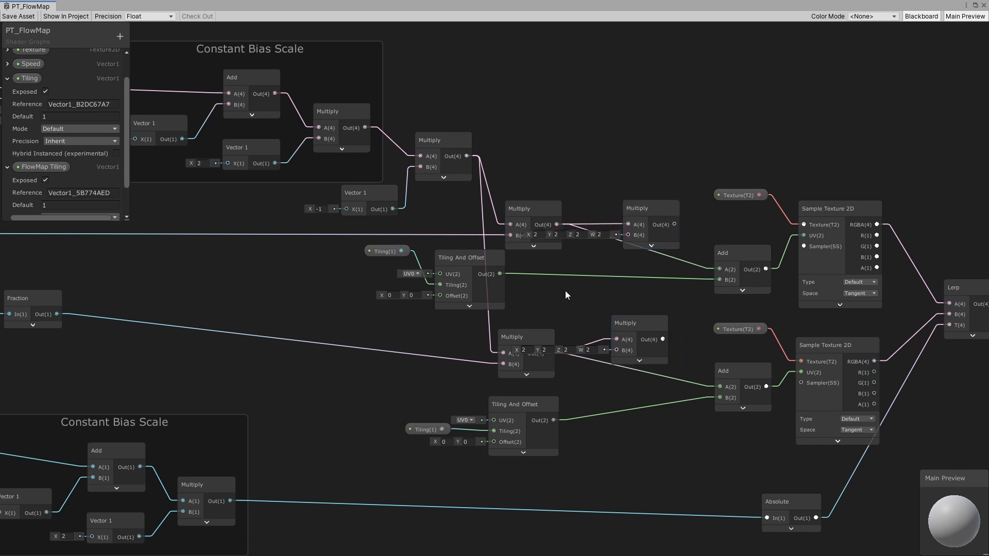
- Create a Vector 1 node and convert it to a property
{"action": "key", "text": "space"}
{"action": "type", "text": "vector"}
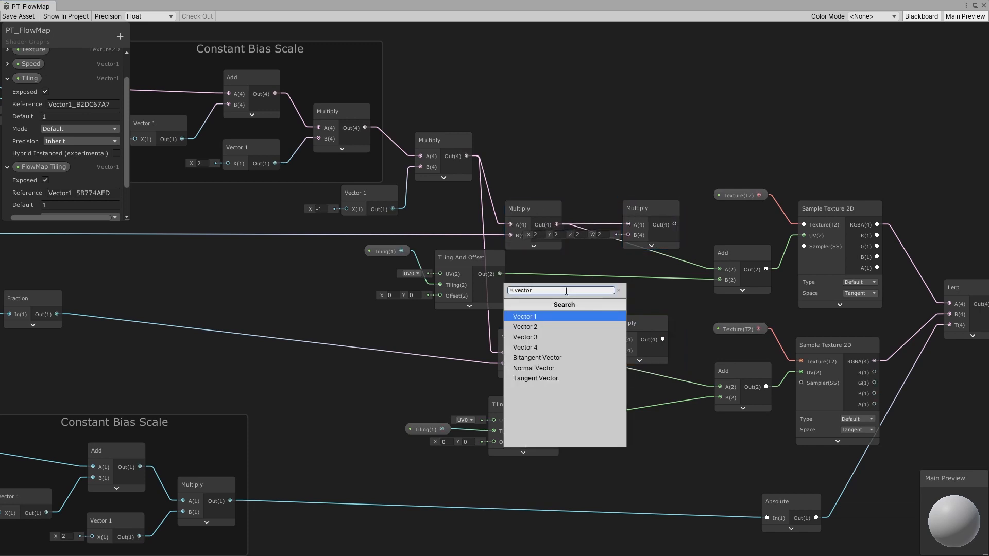
{"action": "left_click", "coordinate": [567, 317]}
{"action": "right_click", "coordinate": [585, 283]}
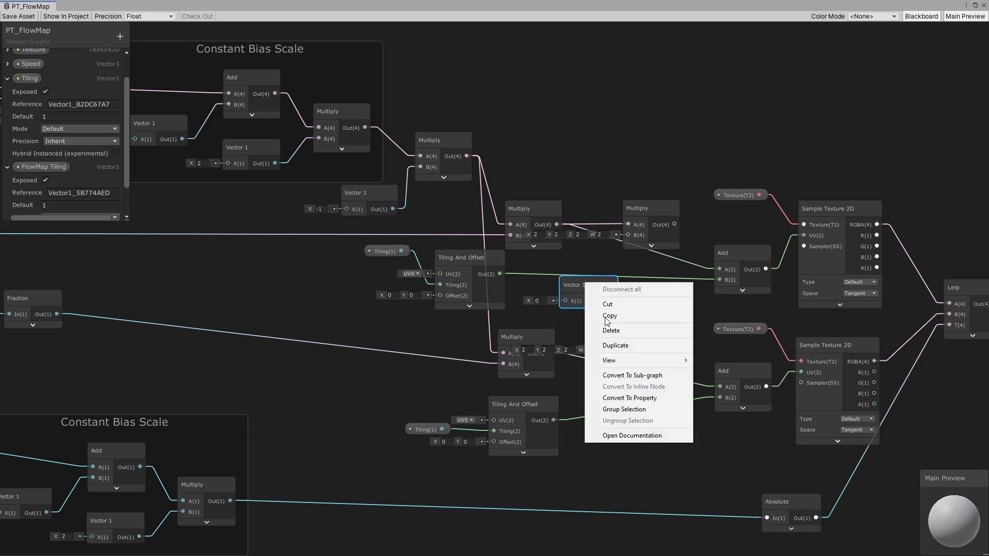
{"action": "left_click", "coordinate": [629, 398]}
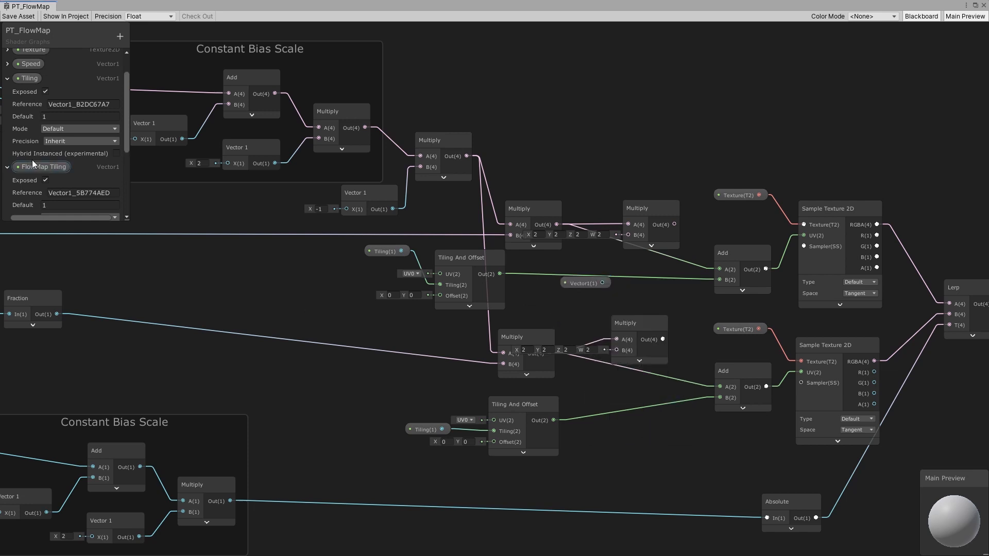
- Rename the new Vector1 property to Strength
{"action": "scroll", "coordinate": [34, 159], "scroll_direction": "down", "scroll_amount": 3}
{"action": "left_click", "coordinate": [40, 131]}
{"action": "right_click", "coordinate": [40, 132]}
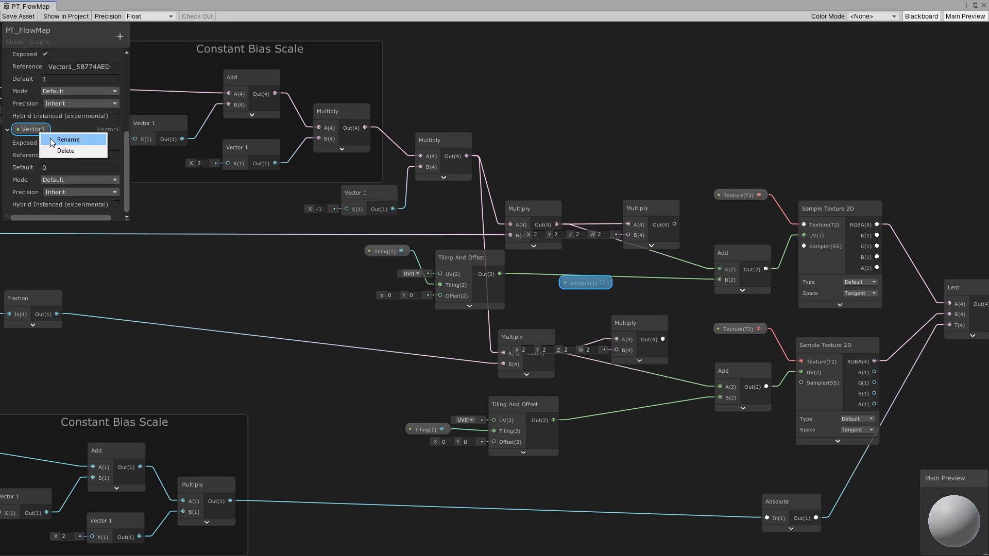
{"action": "left_click", "coordinate": [50, 138]}
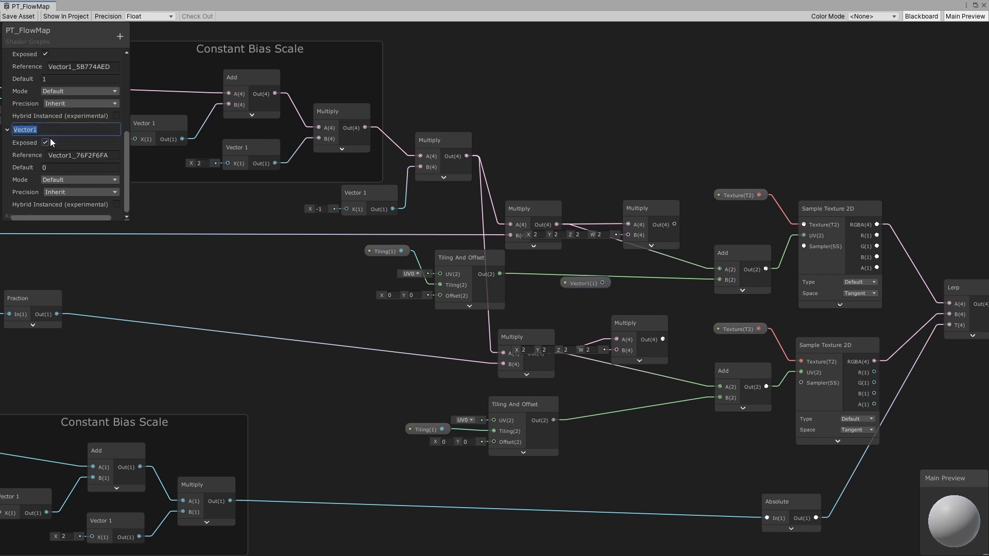
{"action": "type", "text": "Strength"}
{"action": "key", "text": "Return"}
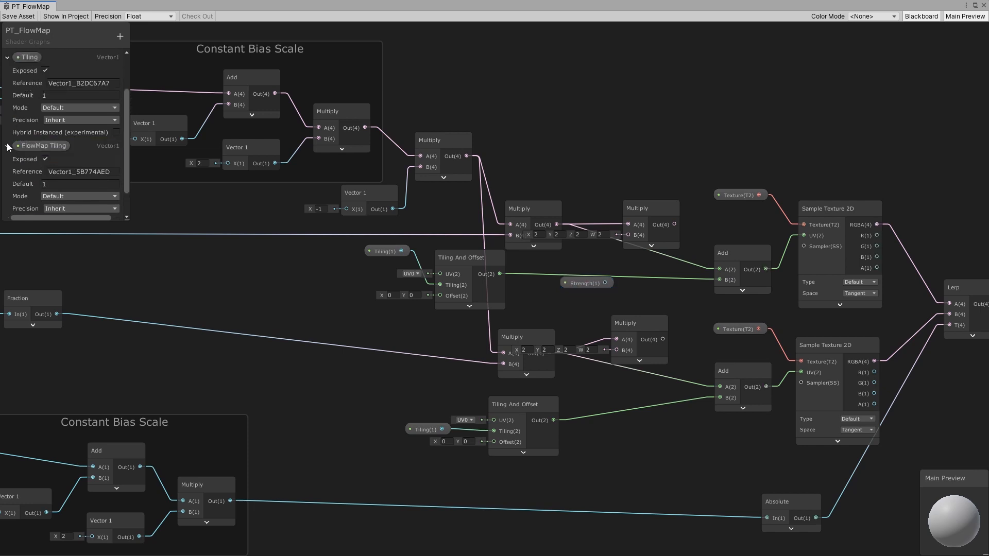
- Wire the Strength property into the B inputs of both new Multiply nodes
{"action": "left_click", "coordinate": [8, 148]}
{"action": "left_click", "coordinate": [8, 107]}
{"action": "left_click", "coordinate": [580, 283]}
{"action": "left_click_drag", "start_coordinate": [580, 283], "coordinate": [646, 212]}
{"action": "left_click_drag", "start_coordinate": [562, 292], "coordinate": [632, 331]}
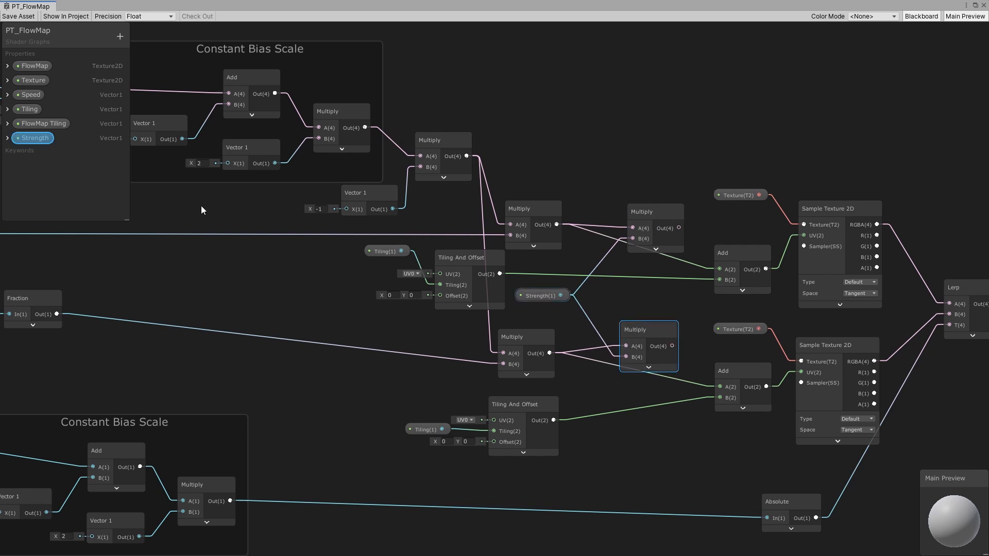
- Set the Strength property's default value to 0.5
{"action": "left_click", "coordinate": [8, 138]}
{"action": "left_click", "coordinate": [63, 175]}
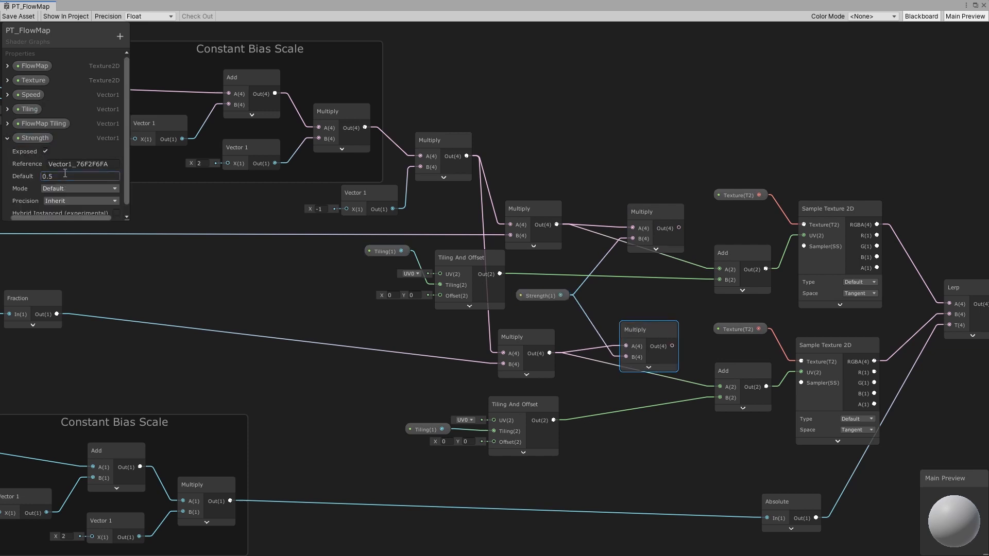
{"action": "left_click", "coordinate": [7, 138]}
- Connect the outputs of the Strength Multiply nodes into the B inputs of the UV Add nodes
{"action": "left_click_drag", "start_coordinate": [672, 346], "coordinate": [720, 390]}
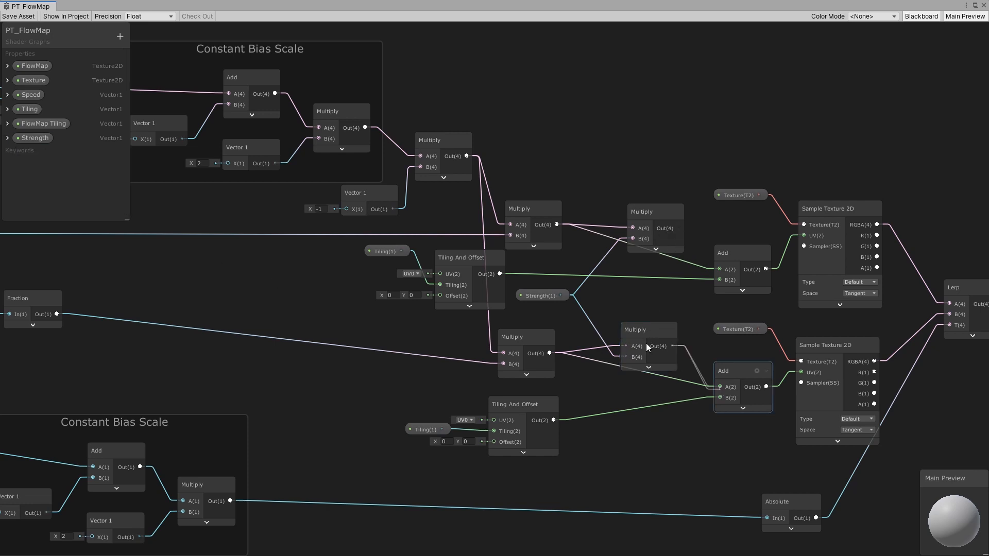
{"action": "left_click_drag", "start_coordinate": [647, 338], "coordinate": [641, 348]}
{"action": "left_click_drag", "start_coordinate": [679, 228], "coordinate": [718, 271]}
{"action": "left_click", "coordinate": [624, 170]}
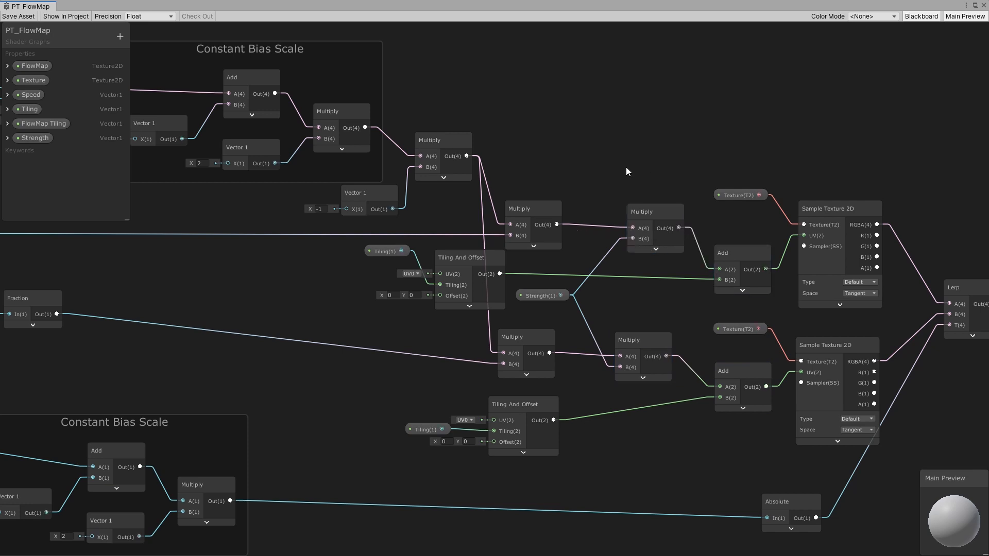
- Test the material's Strength in the Inspector by scrubbing it, setting it to 1
{"action": "left_click", "coordinate": [975, 5]}
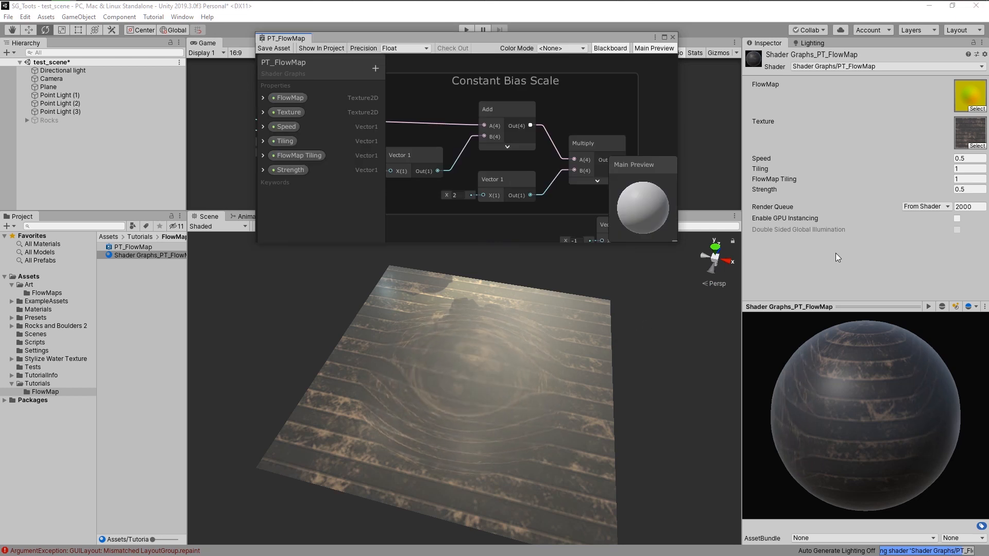
{"action": "left_click", "coordinate": [969, 188]}
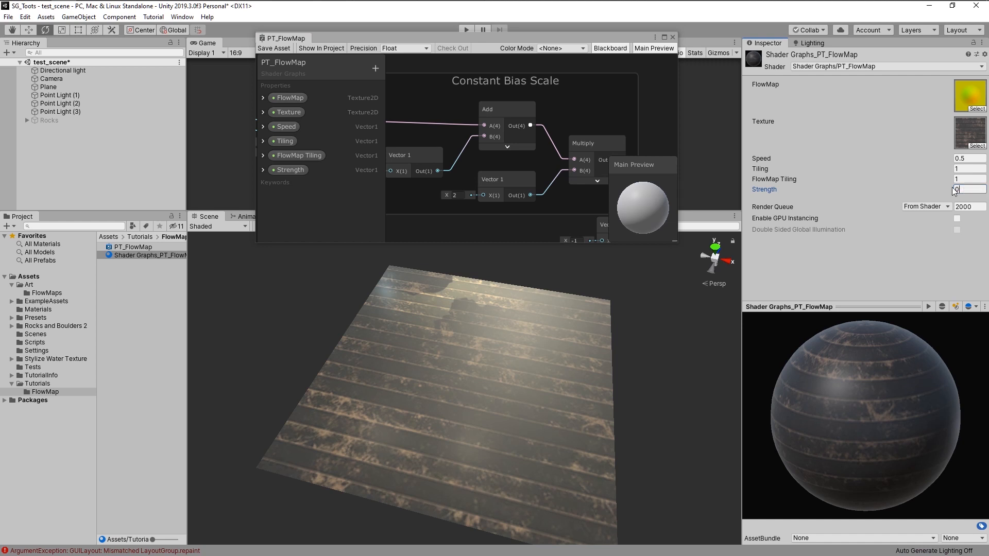
{"action": "type", "text": "1"}
{"action": "key", "text": "Tab"}
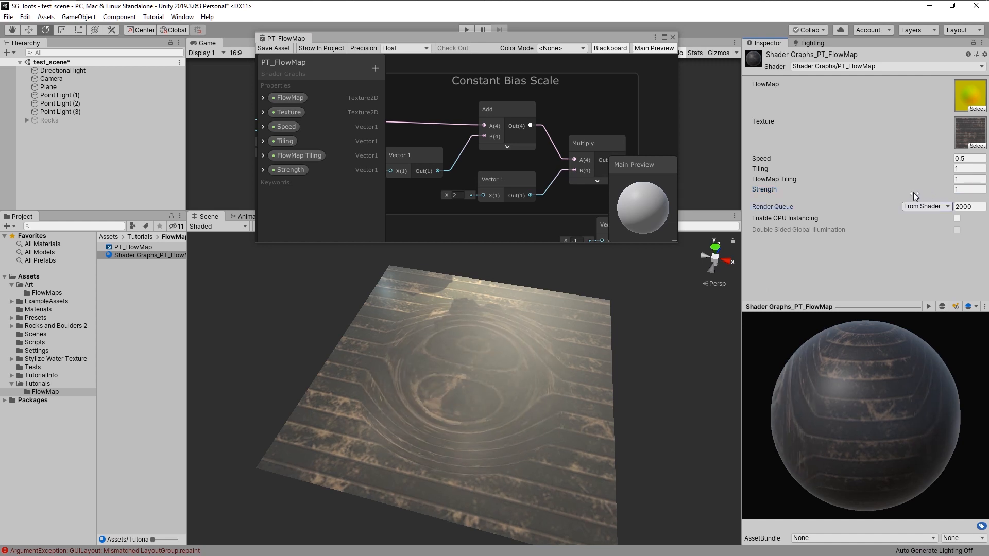
{"action": "left_click_drag", "start_coordinate": [925, 190], "coordinate": [888, 181]}
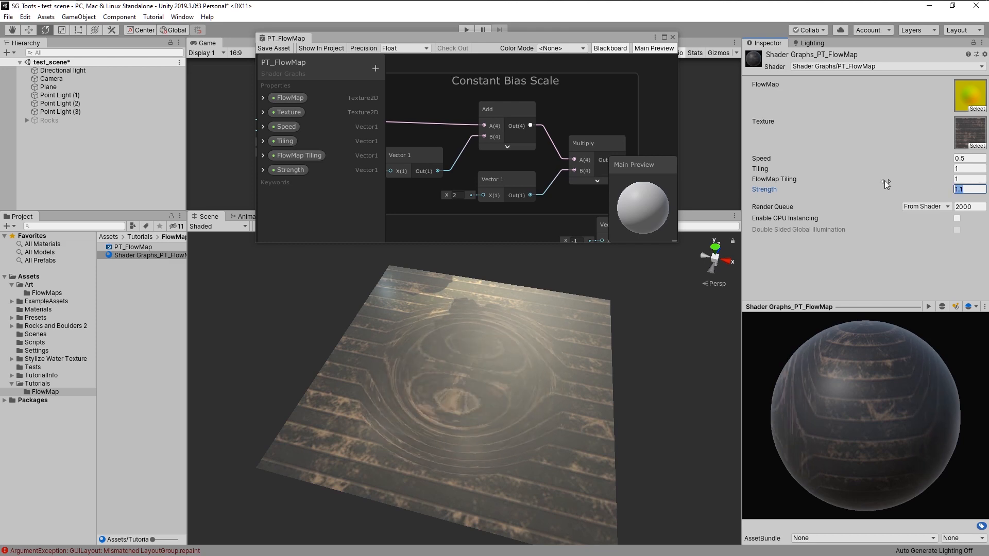
{"action": "type", "text": "1"}
{"action": "key", "text": "Tab"}
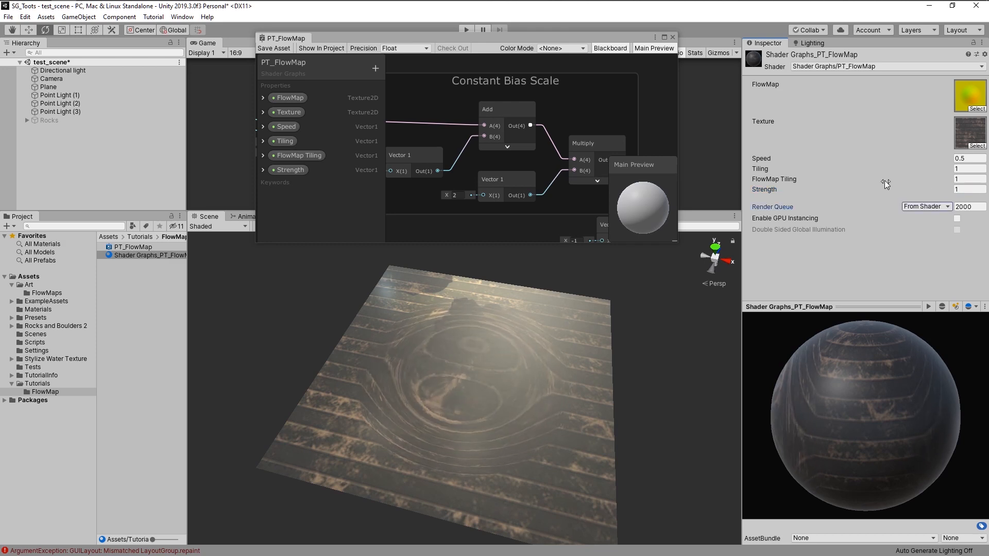
- Reopen the shader graph and tidy the layout by moving the node network and the Lerp node
{"action": "left_click", "coordinate": [664, 37]}
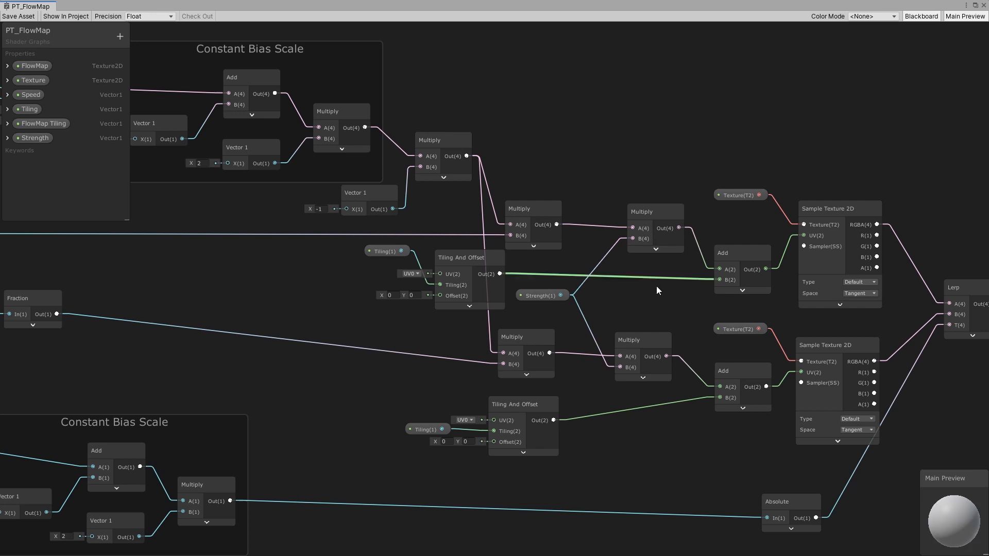
{"action": "scroll", "coordinate": [656, 285], "scroll_direction": "down", "scroll_amount": 3}
{"action": "scroll", "coordinate": [631, 252], "scroll_direction": "down", "scroll_amount": 1}
{"action": "middle_click_drag", "start_coordinate": [608, 252], "coordinate": [529, 252]}
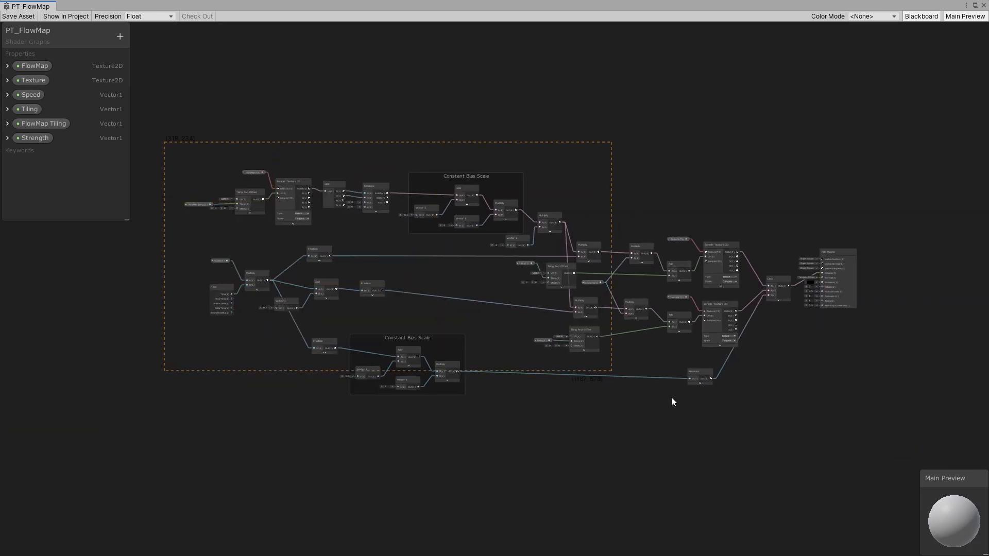
{"action": "left_click_drag", "start_coordinate": [671, 397], "coordinate": [756, 269]}
{"action": "scroll", "coordinate": [832, 274], "scroll_direction": "up", "scroll_amount": 6}
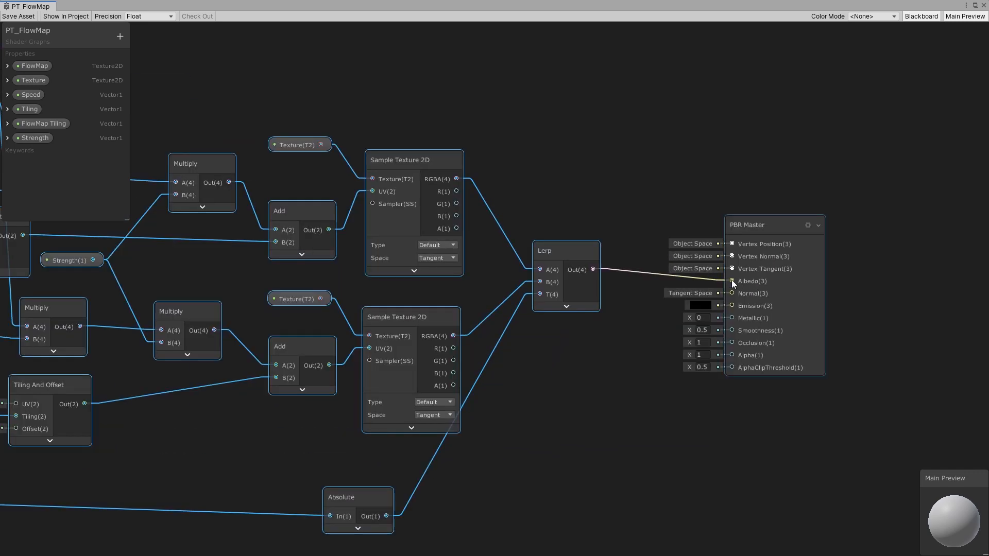
{"action": "left_click_drag", "start_coordinate": [556, 254], "coordinate": [548, 262]}
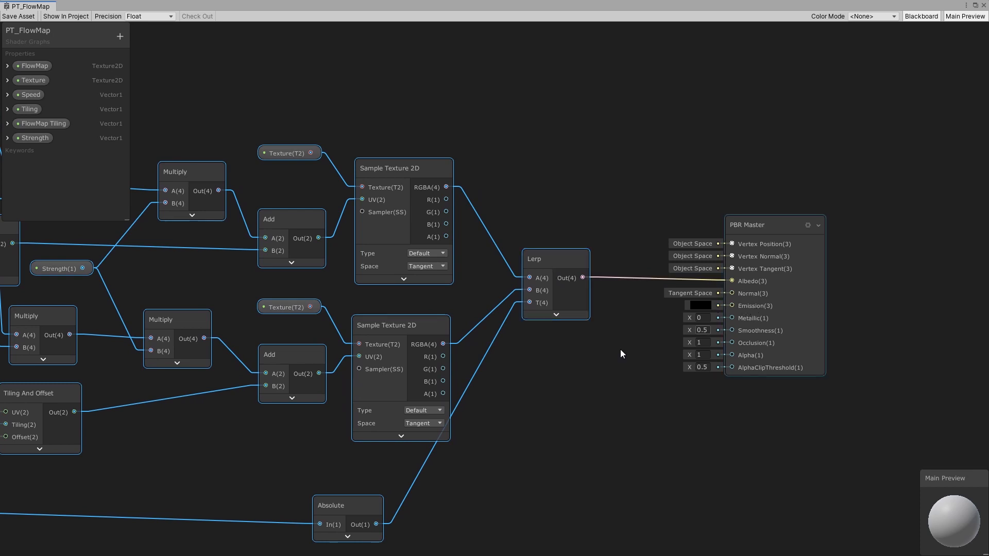
{"action": "scroll", "coordinate": [551, 347], "scroll_direction": "down", "scroll_amount": 6}
{"action": "middle_click_drag", "start_coordinate": [529, 323], "coordinate": [475, 309]}
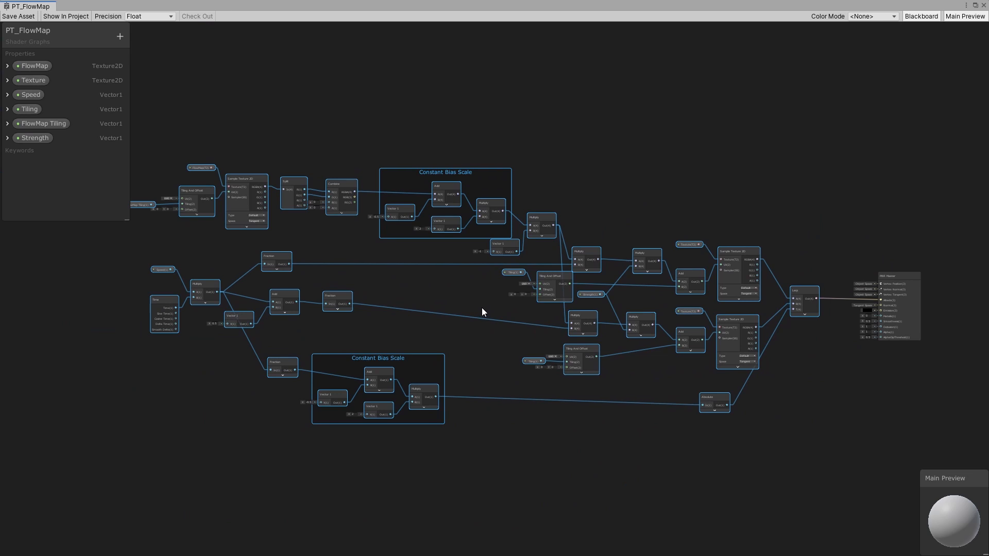
{"action": "left_click", "coordinate": [827, 262]}
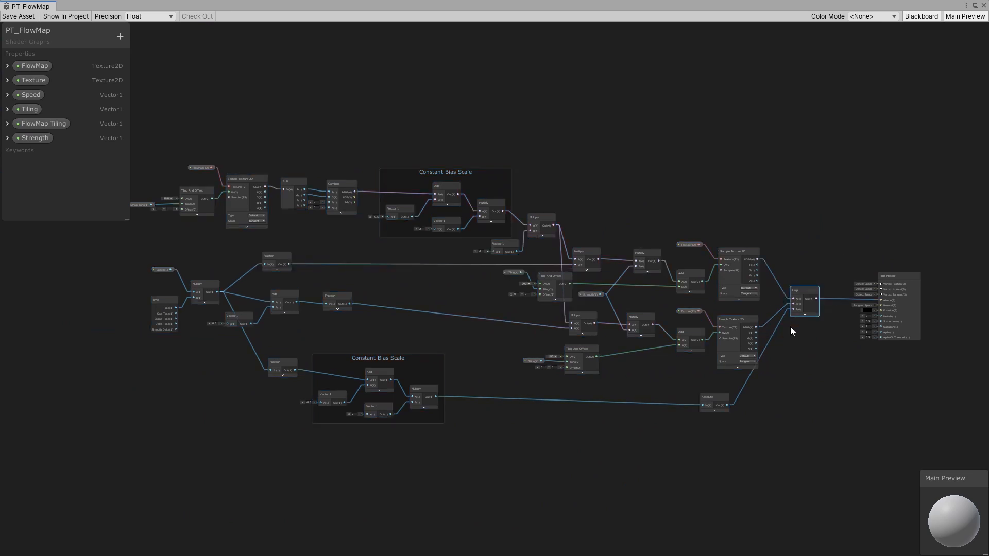
{"action": "left_click_drag", "start_coordinate": [798, 289], "coordinate": [792, 290]}
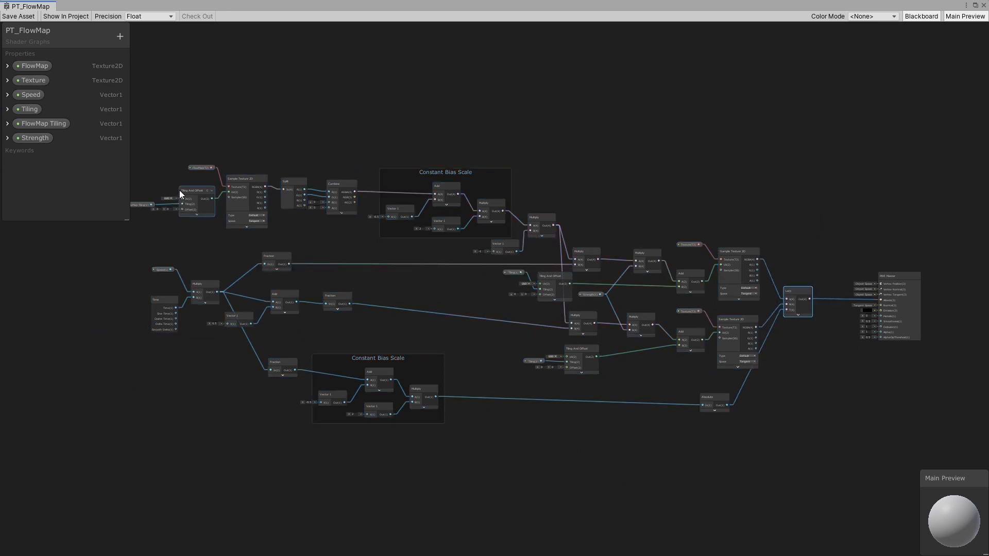
- Select all flow map nodes except the PBR Master and convert them to a sub-graph
{"action": "middle_click_drag", "start_coordinate": [179, 190], "coordinate": [269, 197]}
{"action": "left_click_drag", "start_coordinate": [198, 125], "coordinate": [684, 380]}
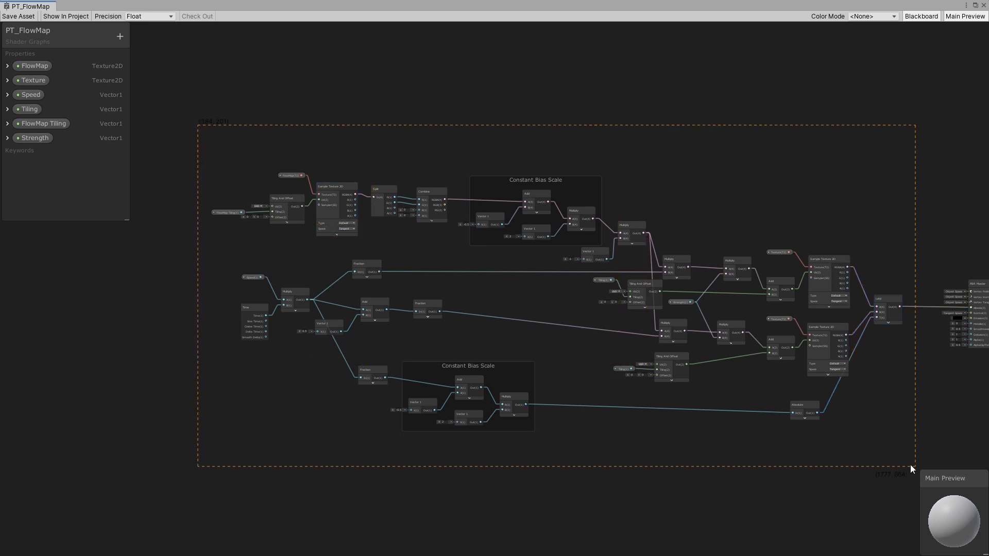
{"action": "left_click_drag", "start_coordinate": [882, 342], "coordinate": [882, 342]}
{"action": "left_click_drag", "start_coordinate": [881, 298], "coordinate": [845, 308]}
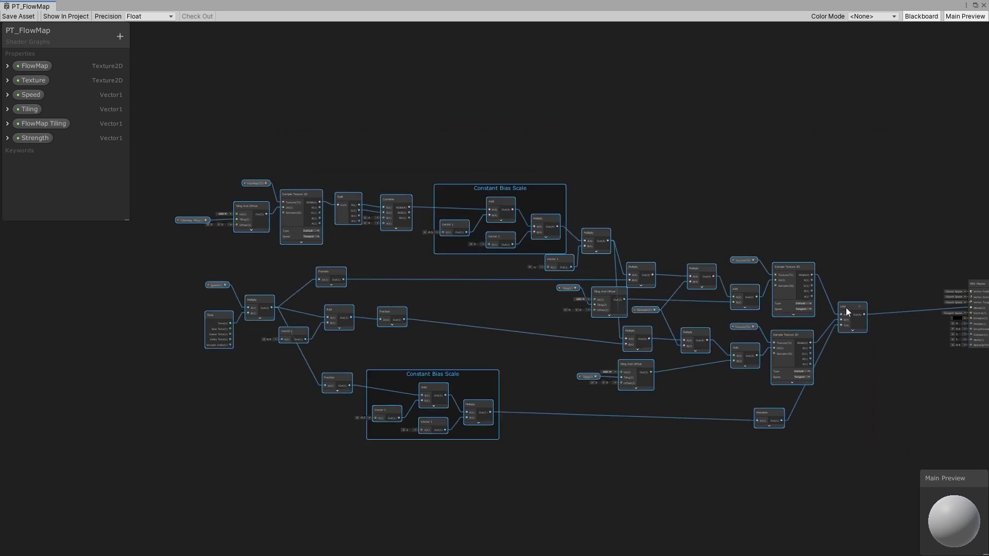
{"action": "right_click", "coordinate": [845, 307]}
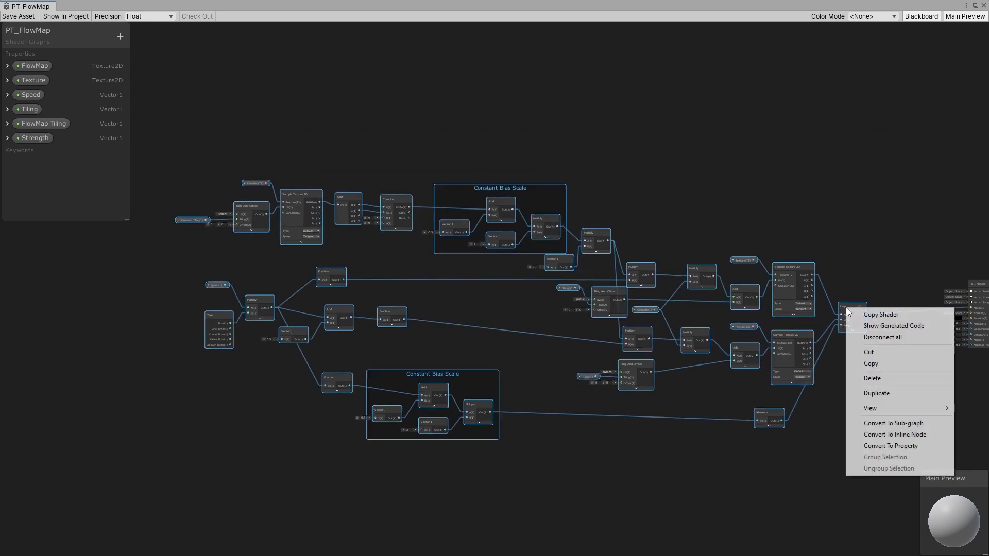
{"action": "left_click", "coordinate": [892, 424]}
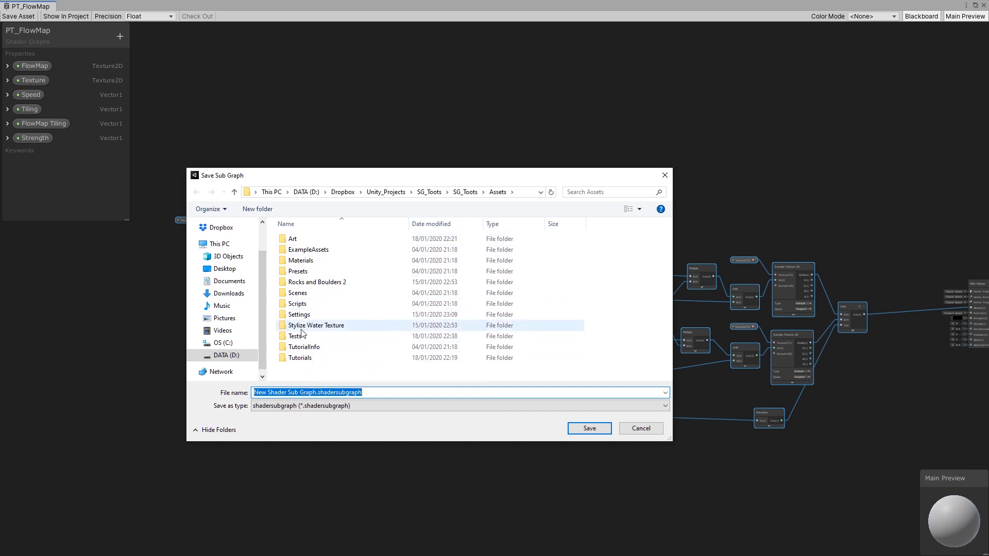
- Save the sub-graph as USG_FlowMap in the Assets/Tutorials/FlowMap folder
{"action": "double_click", "coordinate": [305, 358]}
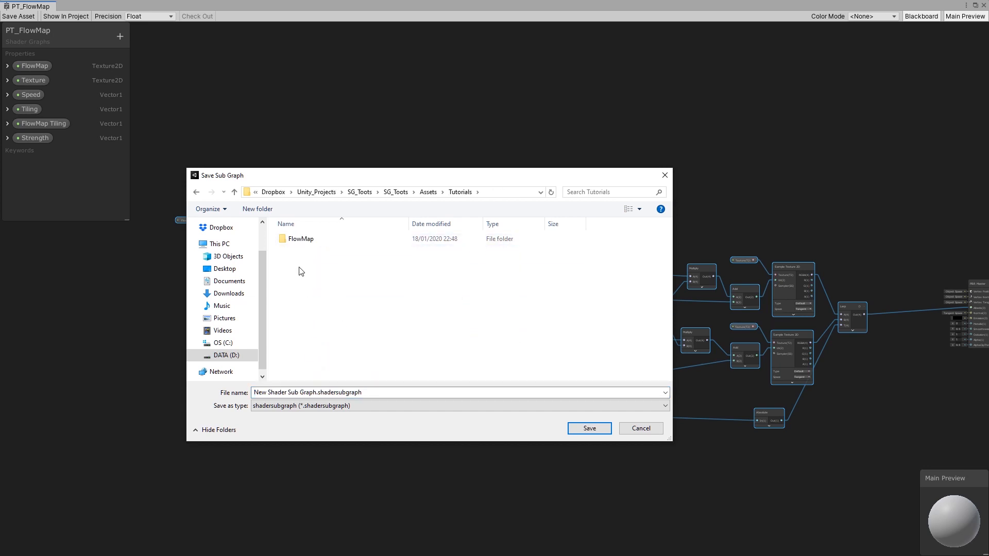
{"action": "double_click", "coordinate": [304, 239]}
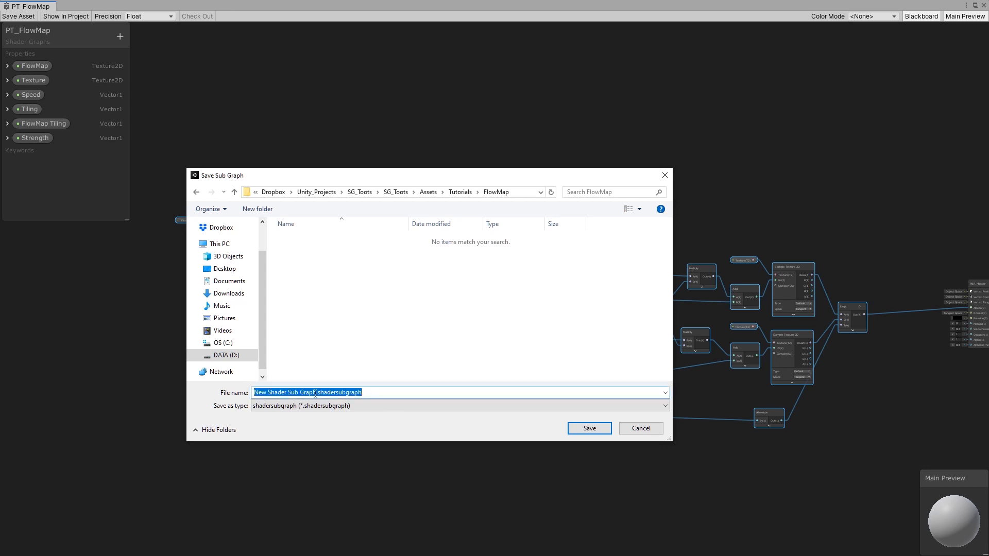
{"action": "left_click_drag", "start_coordinate": [314, 393], "coordinate": [215, 393]}
{"action": "key", "text": "BackSpace"}
{"action": "key", "text": "Delete"}
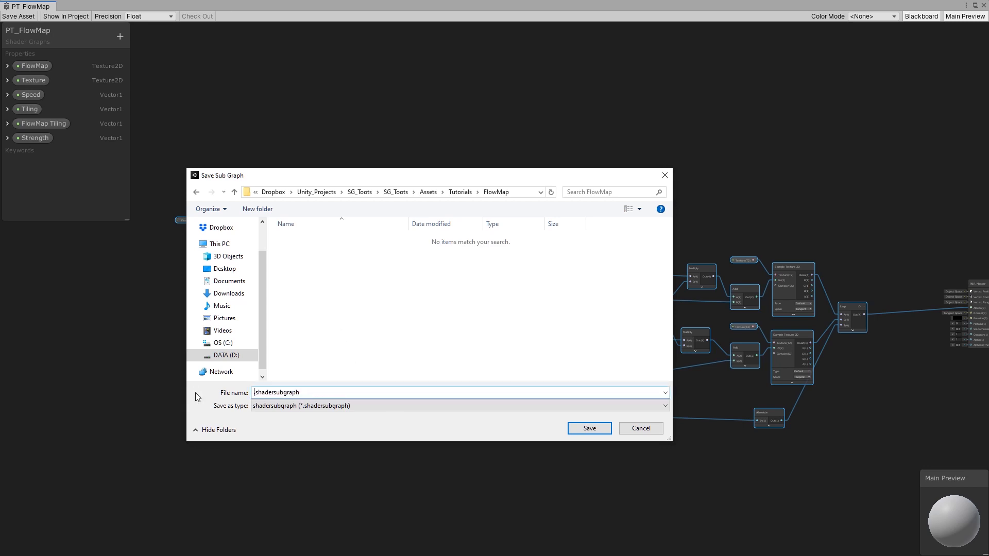
{"action": "type", "text": "FlowMap"}
{"action": "key", "text": "Home"}
{"action": "type", "text": "USG_"}
{"action": "key", "text": "Return"}
- Delete the leftover empty Constant Bias Scale groups from the graph
{"action": "scroll", "coordinate": [542, 317], "scroll_direction": "up", "scroll_amount": 2}
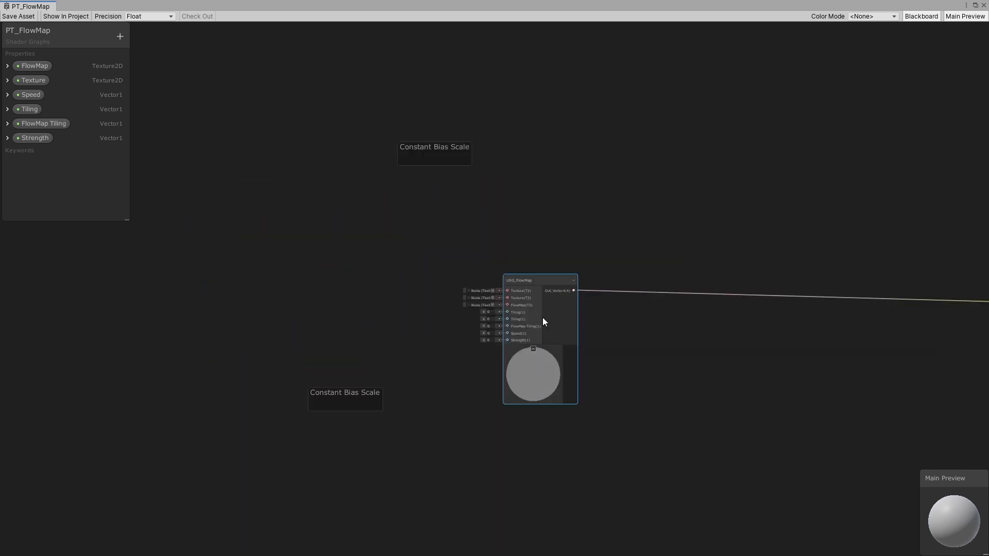
{"action": "middle_click_drag", "start_coordinate": [548, 260], "coordinate": [393, 286]}
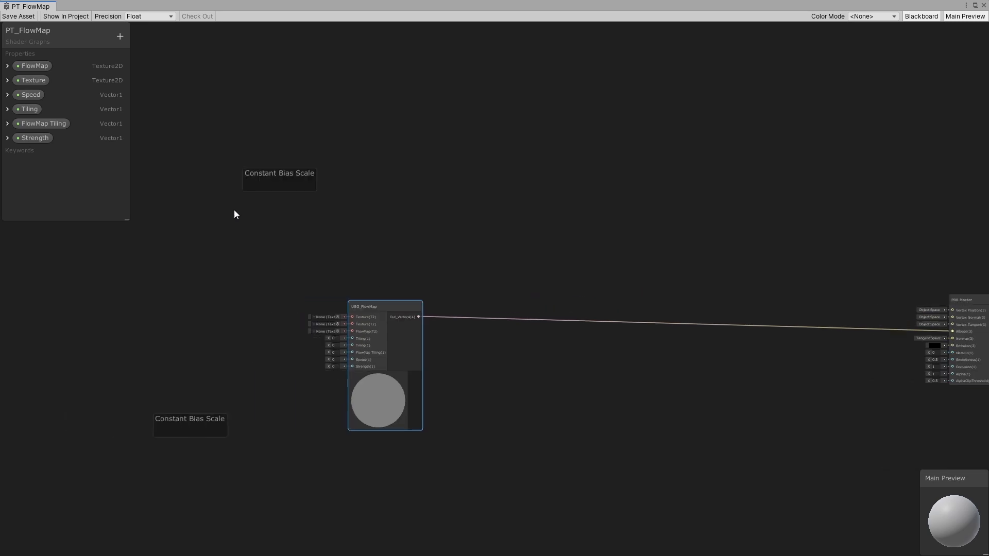
{"action": "left_click_drag", "start_coordinate": [185, 141], "coordinate": [415, 418]}
{"action": "left_click_drag", "start_coordinate": [386, 346], "coordinate": [662, 353]}
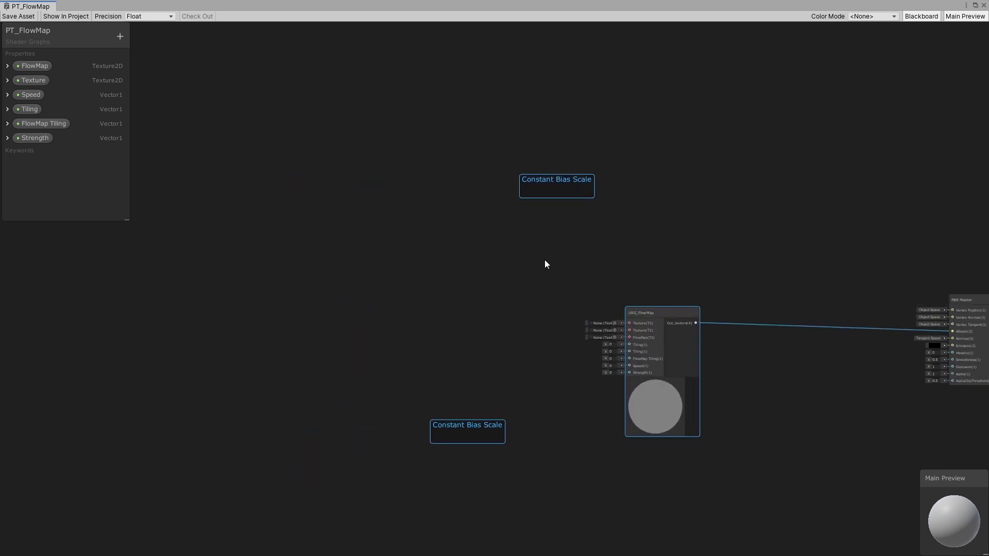
{"action": "mouse_move", "coordinate": [466, 122]}
{"action": "left_mouse_down"}
{"action": "mouse_move", "coordinate": [651, 227]}
{"action": "mouse_move", "coordinate": [610, 217]}
{"action": "left_mouse_up"}
{"action": "key", "text": "Delete"}
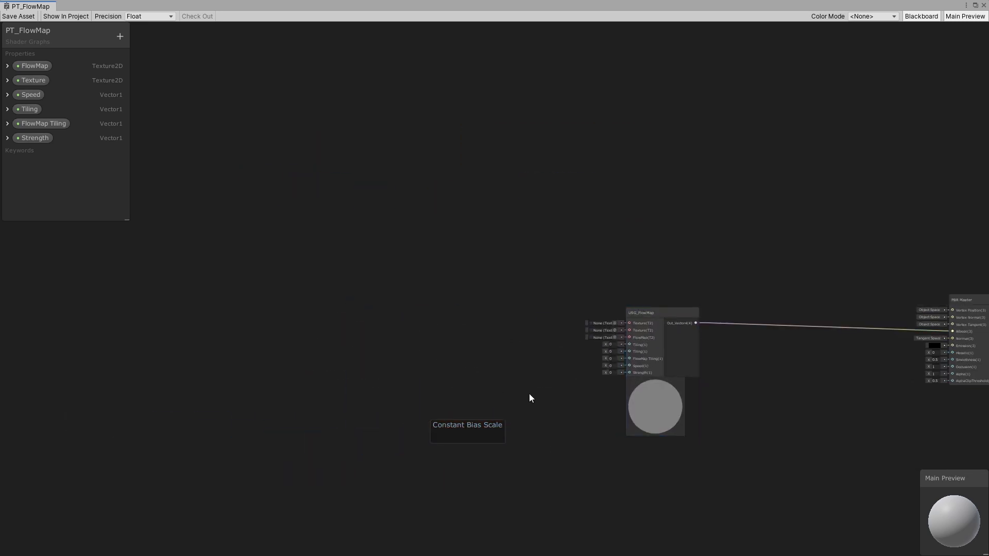
{"action": "key", "text": "Delete"}
{"action": "middle_click_drag", "start_coordinate": [640, 343], "coordinate": [520, 332]}
{"action": "scroll", "coordinate": [533, 326], "scroll_direction": "up", "scroll_amount": 3}
{"action": "left_click_drag", "start_coordinate": [527, 294], "coordinate": [562, 290]}
- Add an extra USG_FlowMap sub-graph node, delete it again, and reposition the original sub-graph node
{"action": "left_click", "coordinate": [684, 217]}
{"action": "key", "text": "space"}
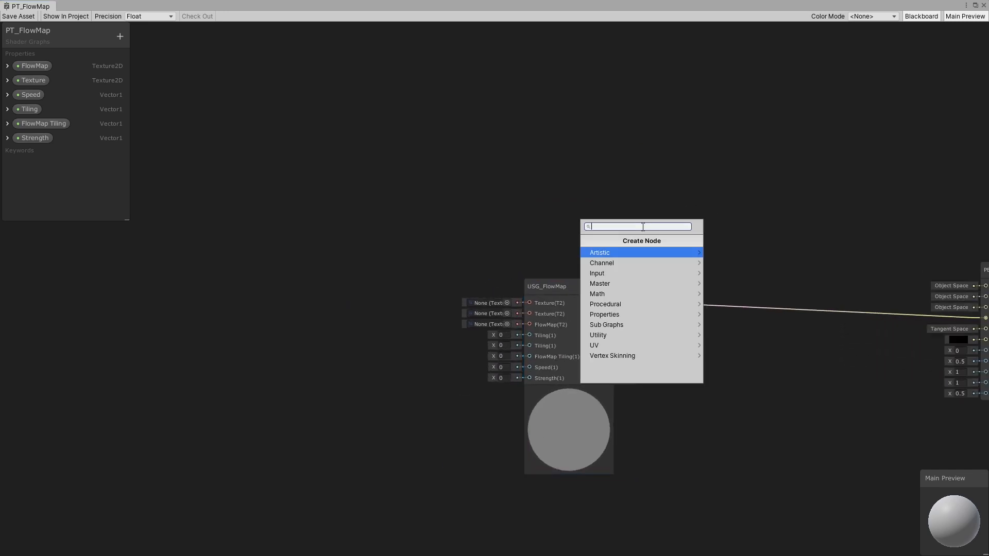
{"action": "type", "text": "flow"}
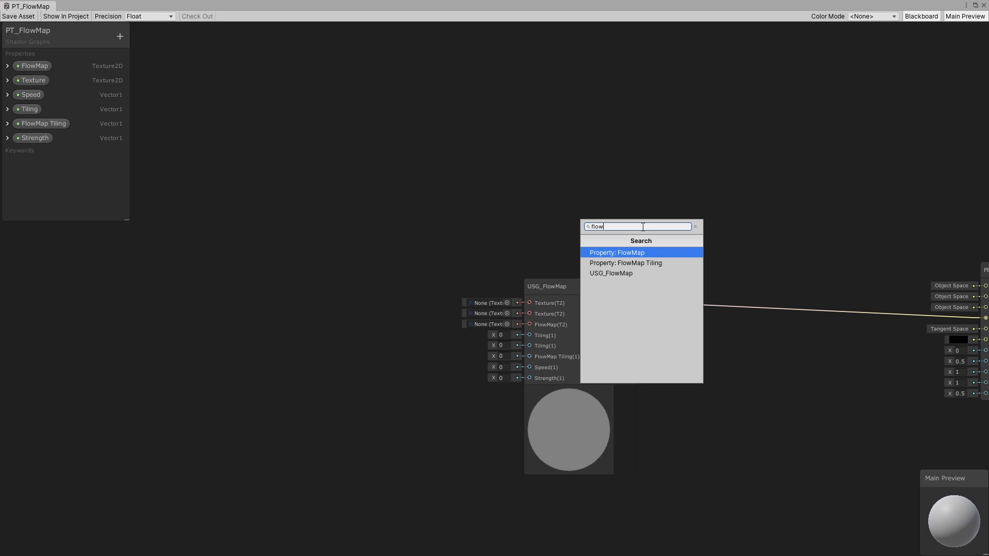
{"action": "left_click", "coordinate": [615, 274]}
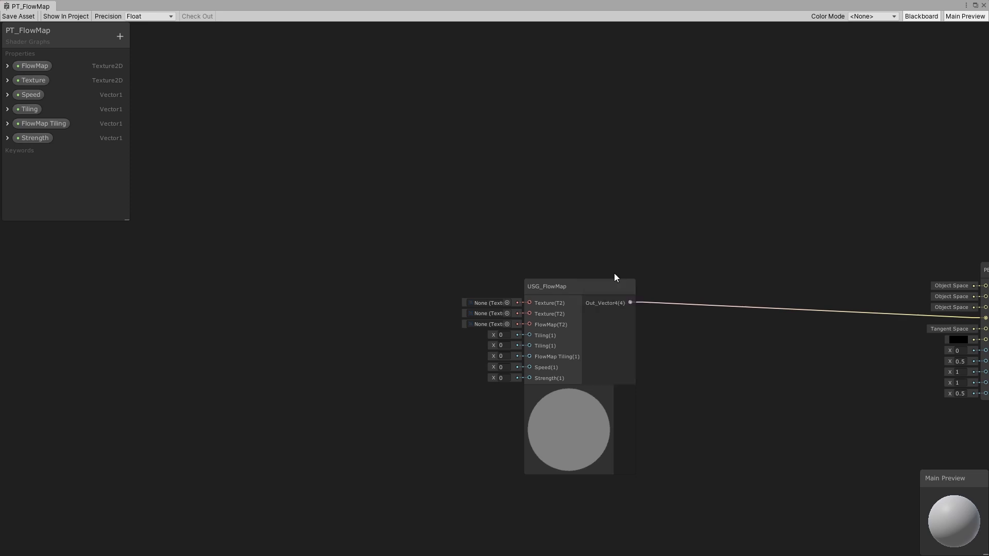
{"action": "left_click_drag", "start_coordinate": [684, 244], "coordinate": [656, 139]}
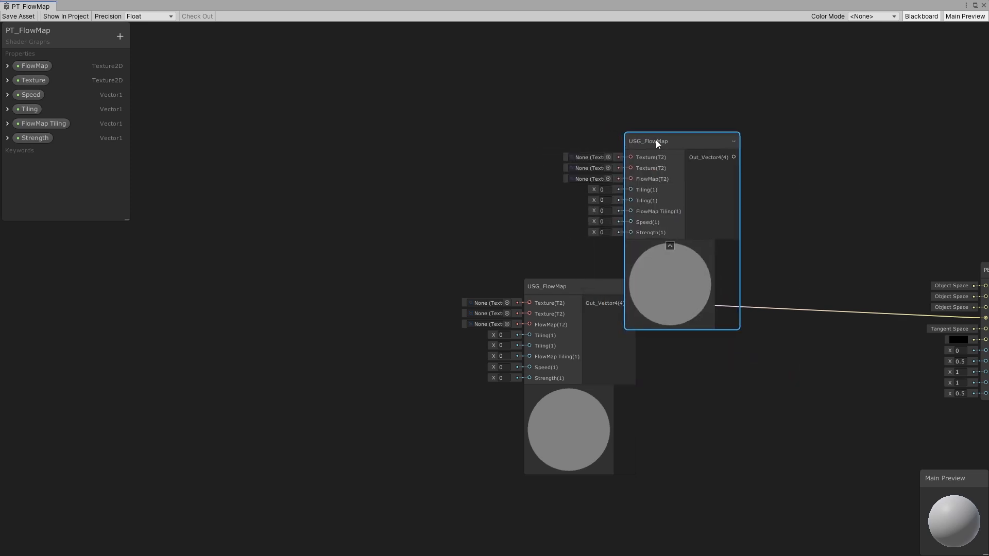
{"action": "key", "text": "Delete"}
{"action": "left_click_drag", "start_coordinate": [565, 291], "coordinate": [589, 275]}
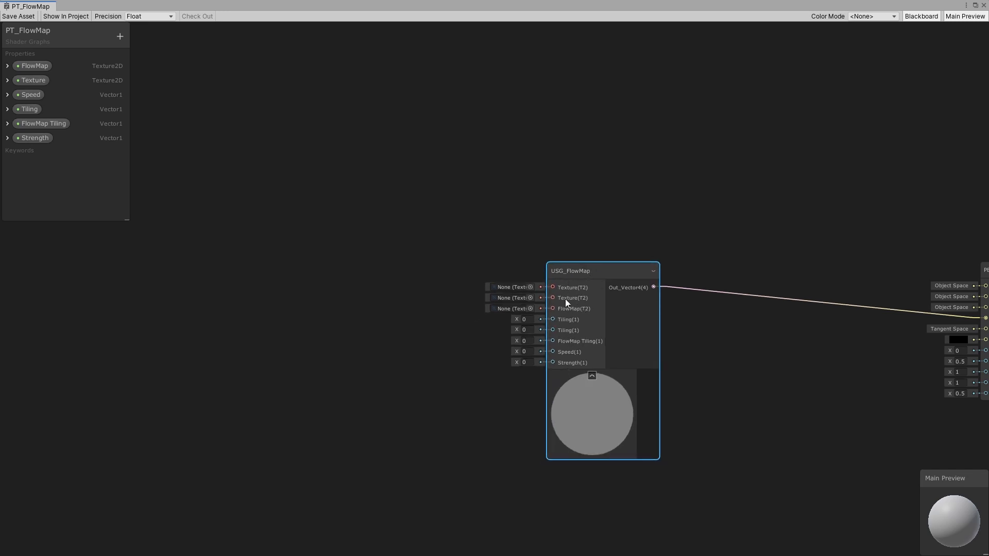
- Open the USG_FlowMap sub-graph asset for editing and maximize its graph window
{"action": "left_click_drag", "start_coordinate": [584, 271], "coordinate": [632, 294]}
{"action": "middle_click_drag", "start_coordinate": [643, 288], "coordinate": [564, 286]}
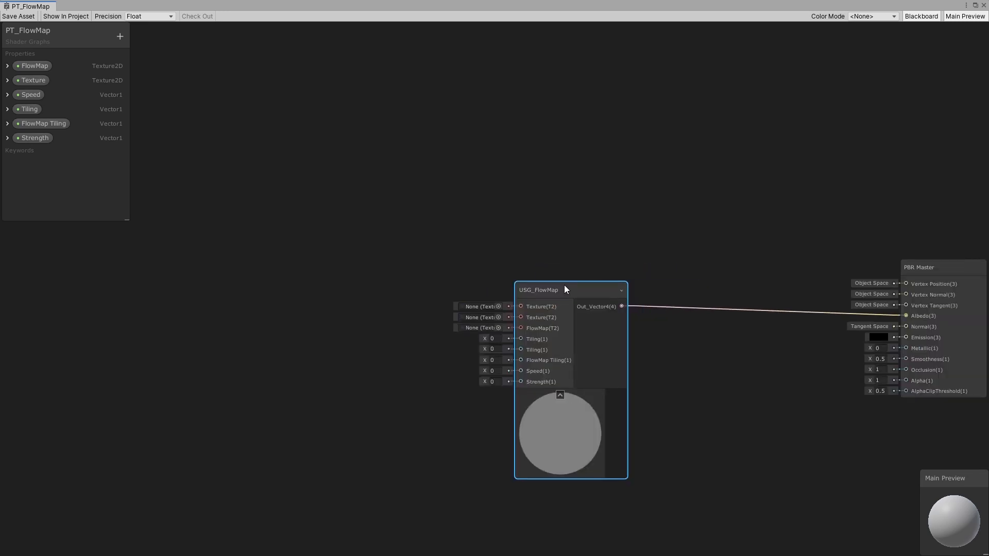
{"action": "scroll", "coordinate": [555, 281], "scroll_direction": "down", "scroll_amount": 1}
{"action": "scroll", "coordinate": [557, 281], "scroll_direction": "up", "scroll_amount": 1}
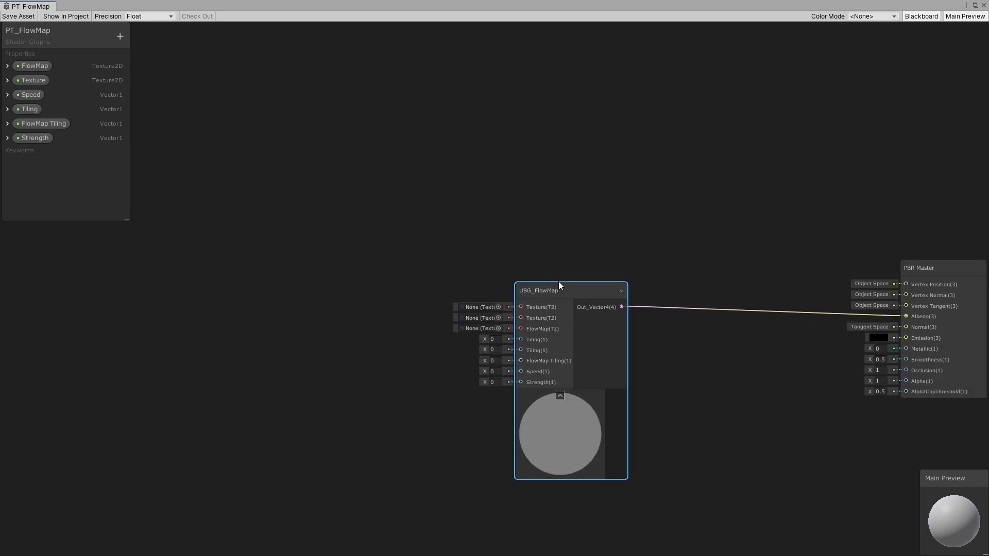
{"action": "left_click", "coordinate": [975, 5]}
{"action": "double_click", "coordinate": [135, 263]}
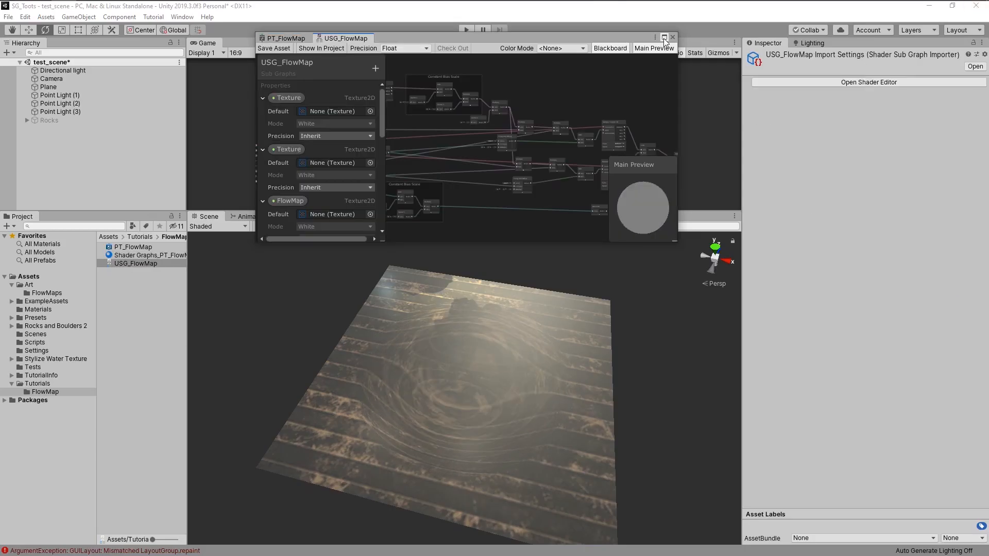
{"action": "left_click", "coordinate": [664, 38]}
{"action": "middle_click_drag", "start_coordinate": [409, 229], "coordinate": [659, 397]}
{"action": "scroll", "coordinate": [459, 298], "scroll_direction": "up", "scroll_amount": 6}
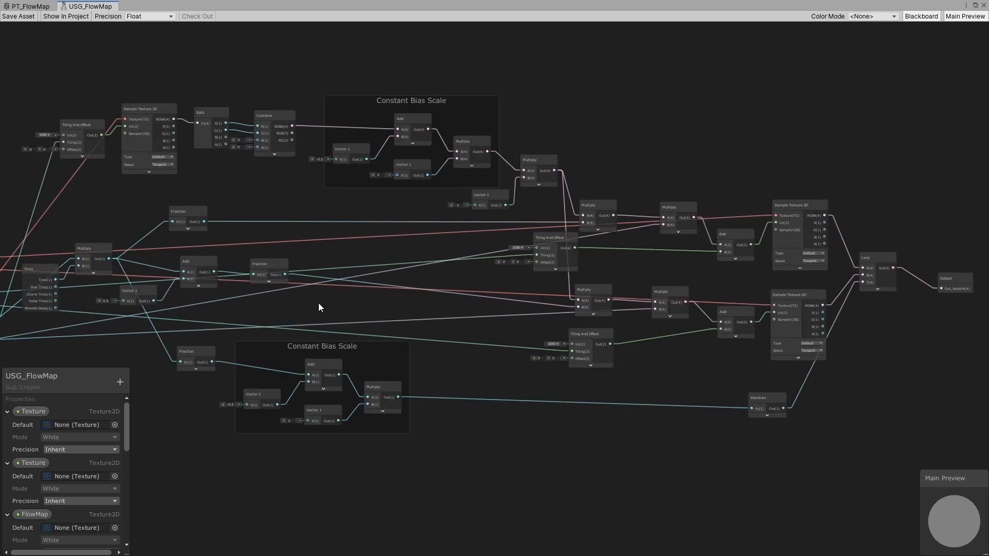
- Move the first Texture property node next to the upper Sample Texture 2D node
{"action": "middle_click_drag", "start_coordinate": [318, 303], "coordinate": [576, 323]}
{"action": "scroll", "coordinate": [278, 287], "scroll_direction": "up", "scroll_amount": 3}
{"action": "middle_click_drag", "start_coordinate": [194, 283], "coordinate": [295, 299]}
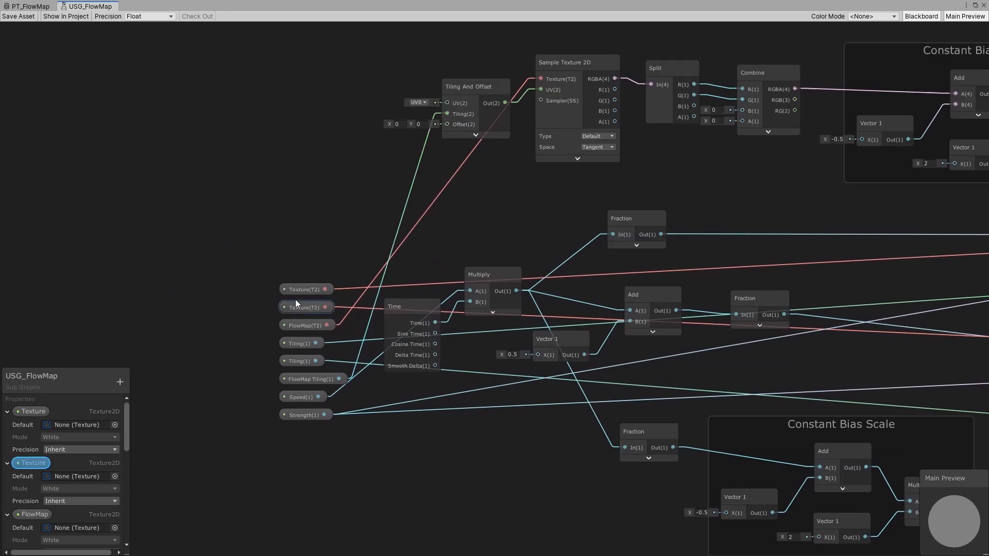
{"action": "left_click_drag", "start_coordinate": [302, 288], "coordinate": [804, 195]}
{"action": "scroll", "coordinate": [505, 271], "scroll_direction": "down", "scroll_amount": 3}
{"action": "middle_click_drag", "start_coordinate": [844, 208], "coordinate": [413, 278]}
{"action": "scroll", "coordinate": [471, 277], "scroll_direction": "down", "scroll_amount": 1}
{"action": "left_click_drag", "start_coordinate": [416, 246], "coordinate": [757, 214]}
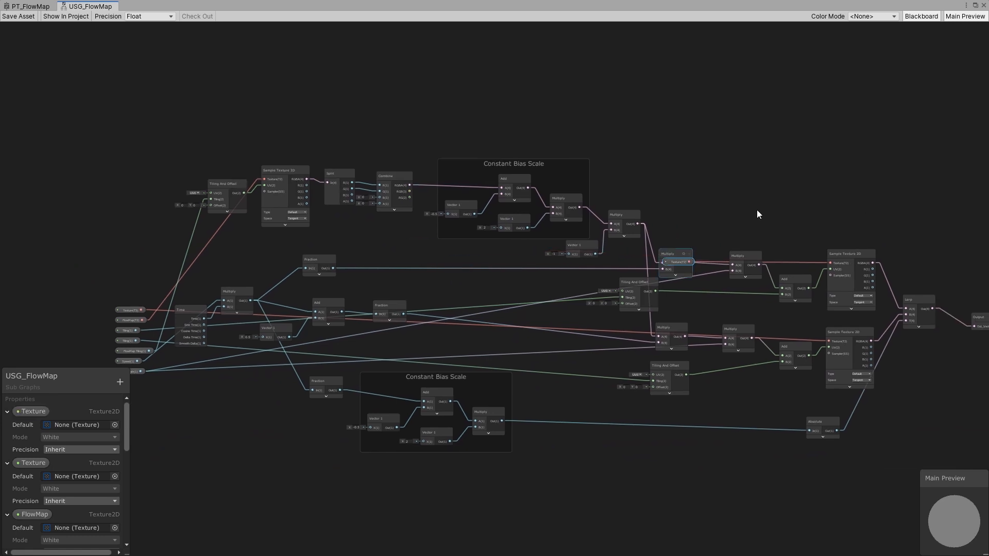
- Delete the second Texture property node and wire the remaining Texture node into the lower Sample Texture 2D's Texture input
{"action": "left_click", "coordinate": [129, 310]}
{"action": "left_click_drag", "start_coordinate": [127, 311], "coordinate": [753, 398]}
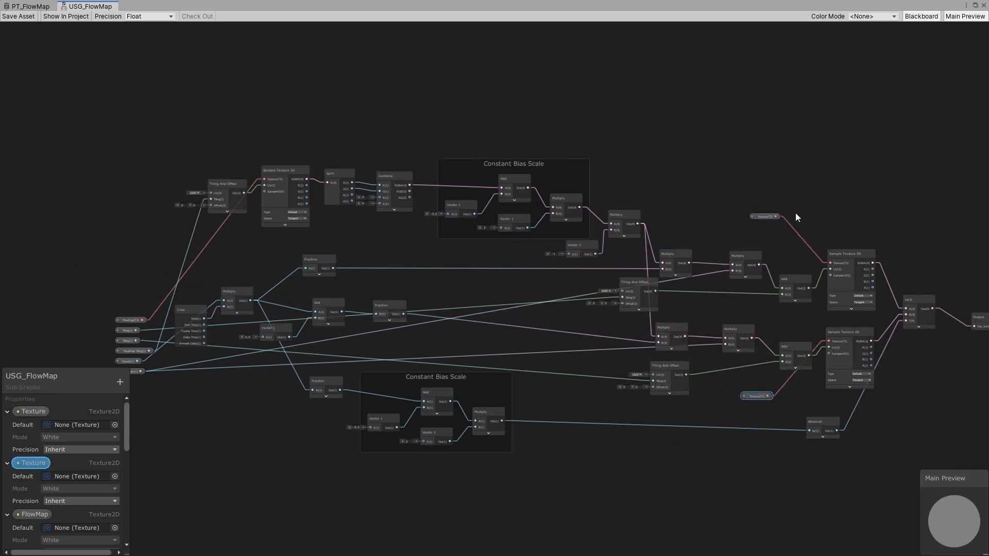
{"action": "key", "text": "Delete"}
{"action": "left_click_drag", "start_coordinate": [777, 216], "coordinate": [826, 340]}
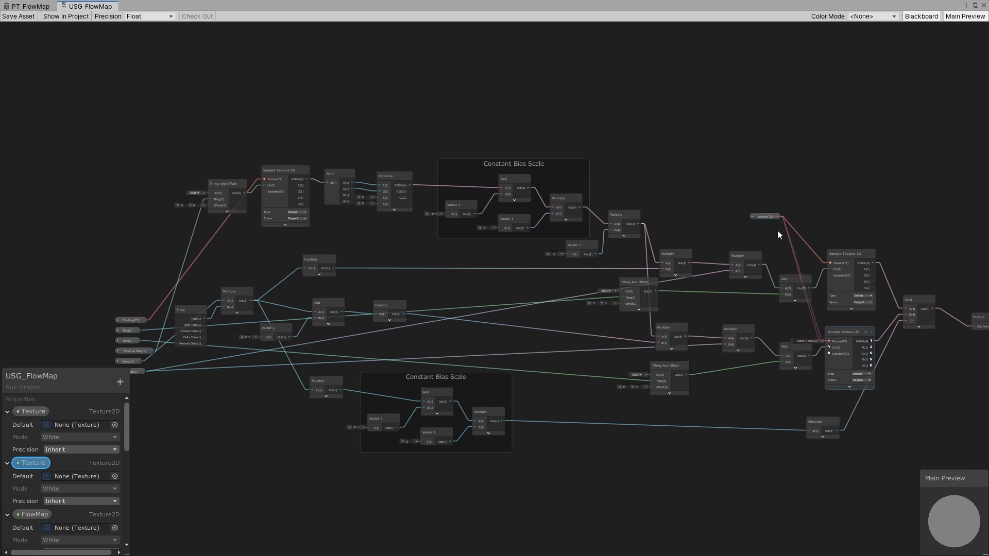
{"action": "left_click_drag", "start_coordinate": [765, 215], "coordinate": [771, 323]}
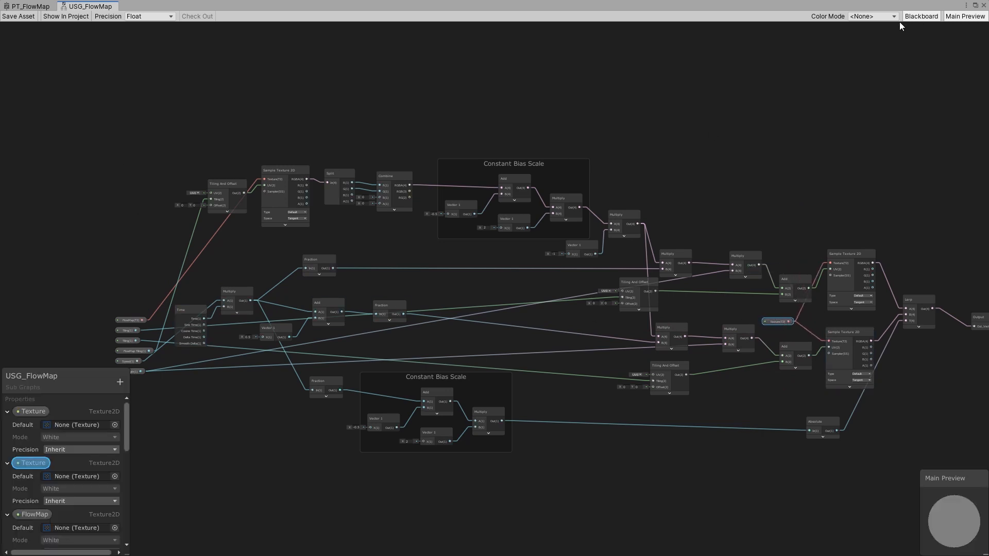
- Move the blackboard to the top of the graph and collapse all its property entries
{"action": "left_click_drag", "start_coordinate": [46, 378], "coordinate": [48, 45]}
{"action": "left_click", "coordinate": [10, 78]}
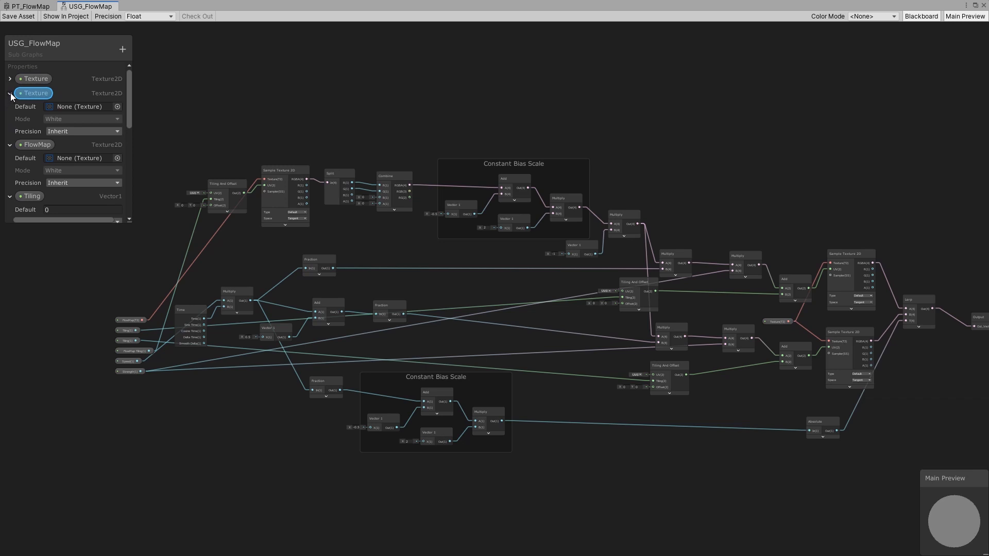
{"action": "left_click", "coordinate": [9, 93]}
{"action": "left_click", "coordinate": [10, 107]}
{"action": "left_click", "coordinate": [10, 122]}
{"action": "left_click", "coordinate": [10, 137]}
{"action": "left_click", "coordinate": [10, 151]}
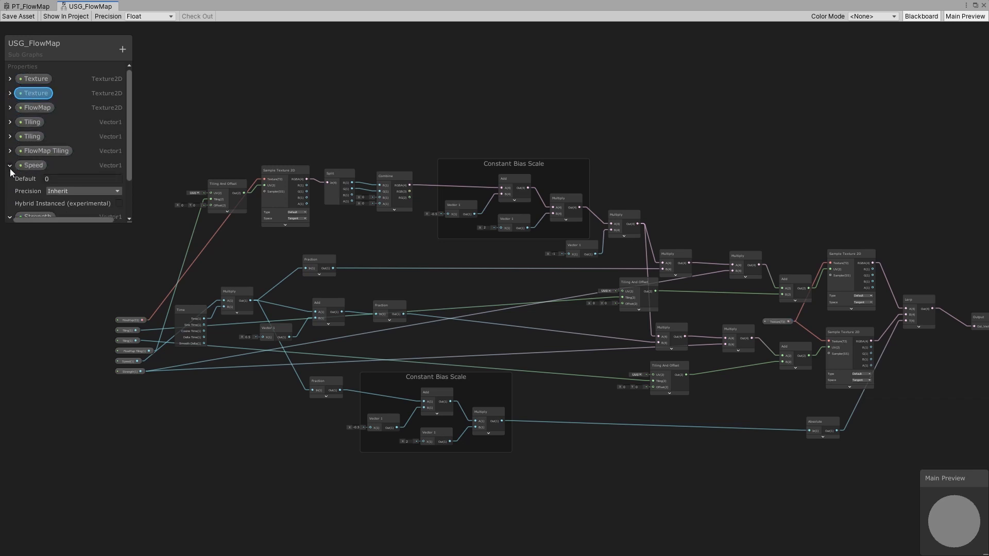
{"action": "left_click", "coordinate": [9, 165]}
{"action": "left_click", "coordinate": [10, 180]}
- Delete the duplicate Texture property from the blackboard
{"action": "right_click", "coordinate": [32, 94]}
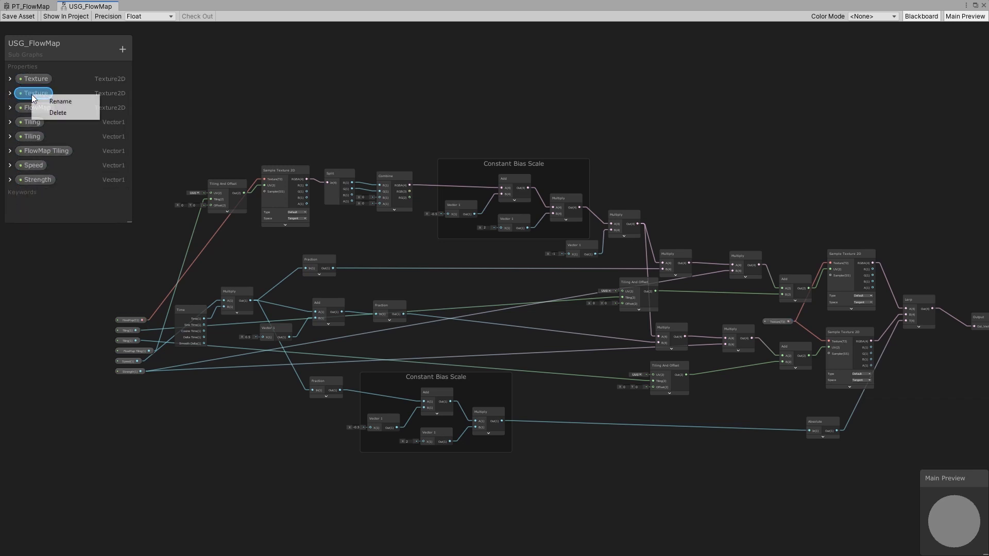
{"action": "left_click", "coordinate": [55, 112]}
{"action": "left_click", "coordinate": [516, 303]}
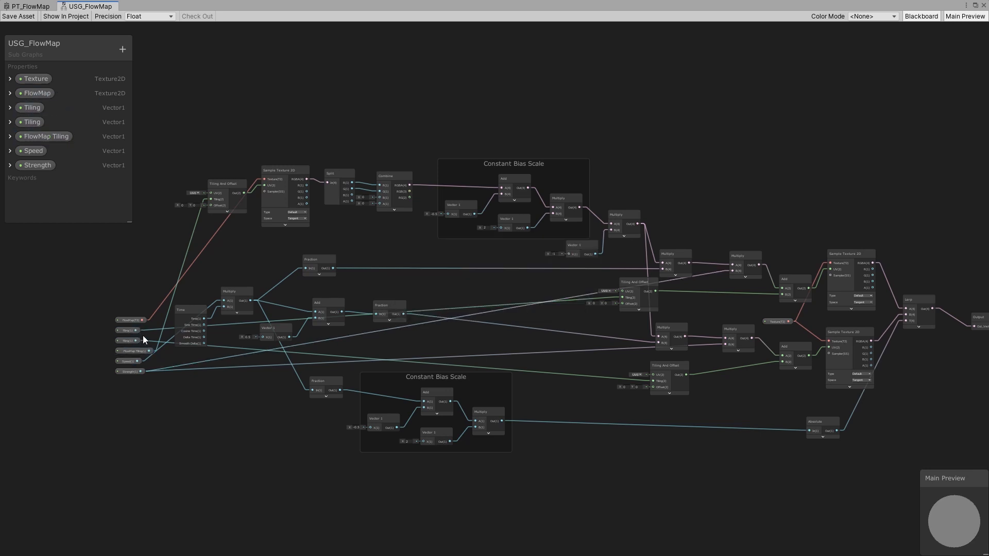
- Move both Tiling nodes beside the Tiling And Offset nodes and delete the duplicate Tiling property, confirming the change
{"action": "left_click_drag", "start_coordinate": [131, 329], "coordinate": [555, 314]}
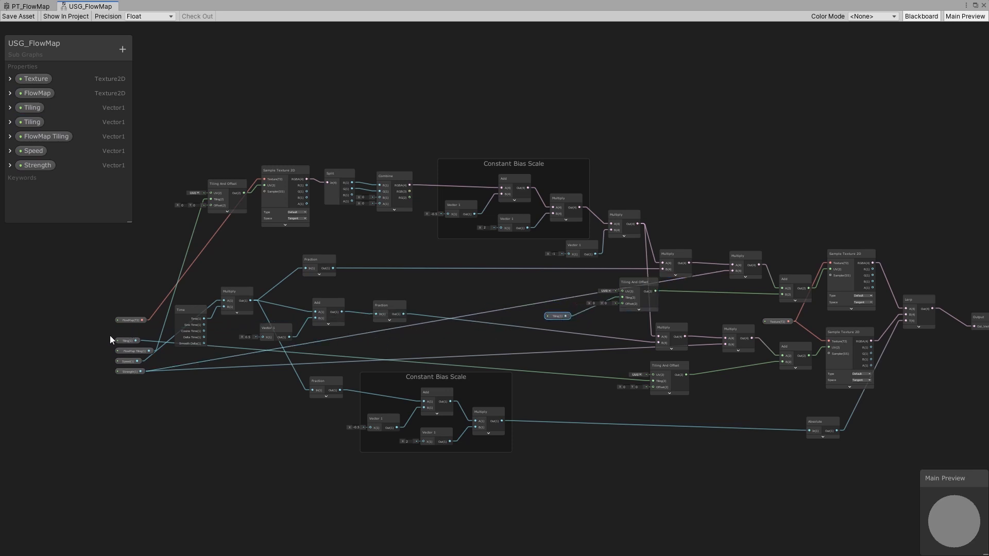
{"action": "left_click_drag", "start_coordinate": [119, 340], "coordinate": [571, 382]}
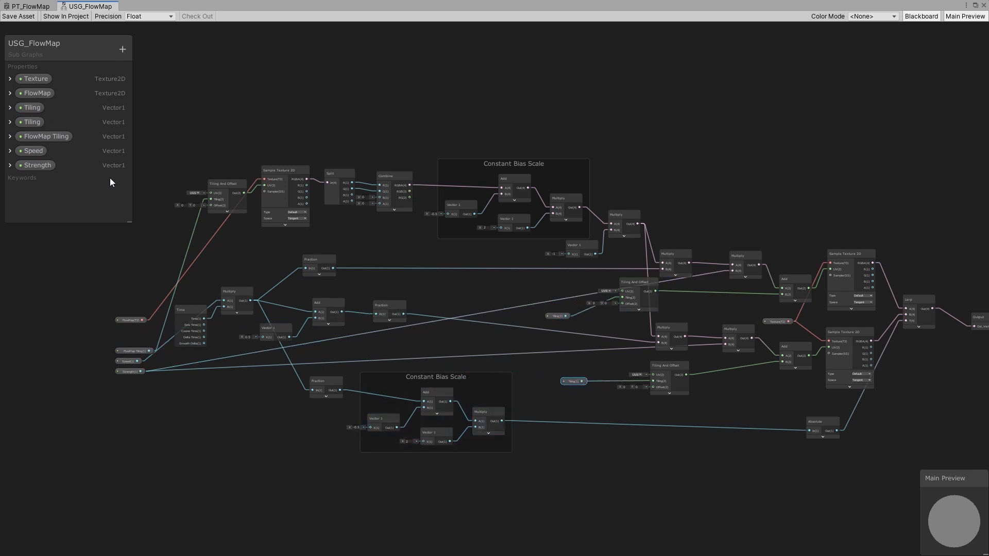
{"action": "right_click", "coordinate": [29, 122]}
{"action": "left_click", "coordinate": [66, 139]}
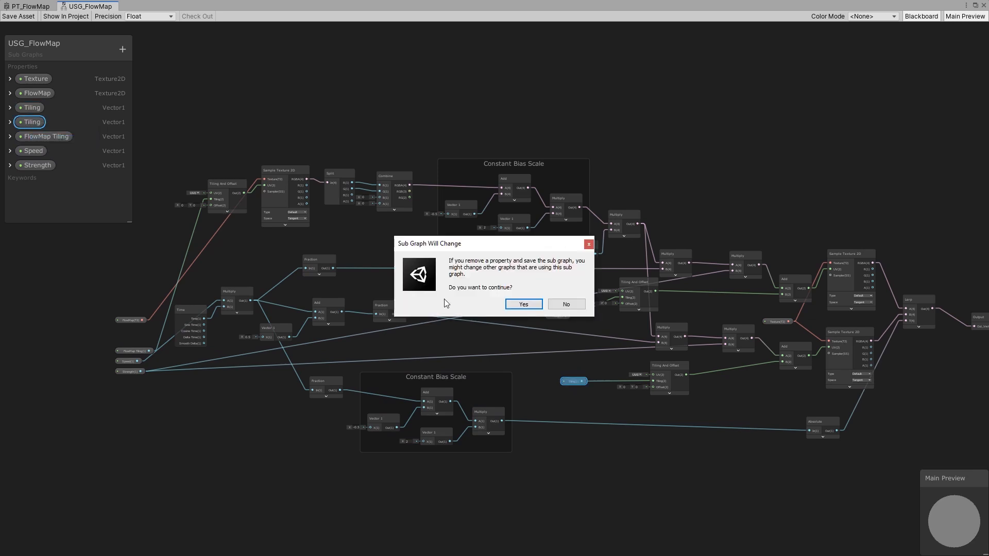
{"action": "left_click", "coordinate": [523, 304]}
- Connect the remaining Tiling node to the lower Tiling And Offset node and delete the leftover Vector 1 node
{"action": "left_click_drag", "start_coordinate": [566, 315], "coordinate": [653, 381]}
{"action": "left_click", "coordinate": [584, 383]}
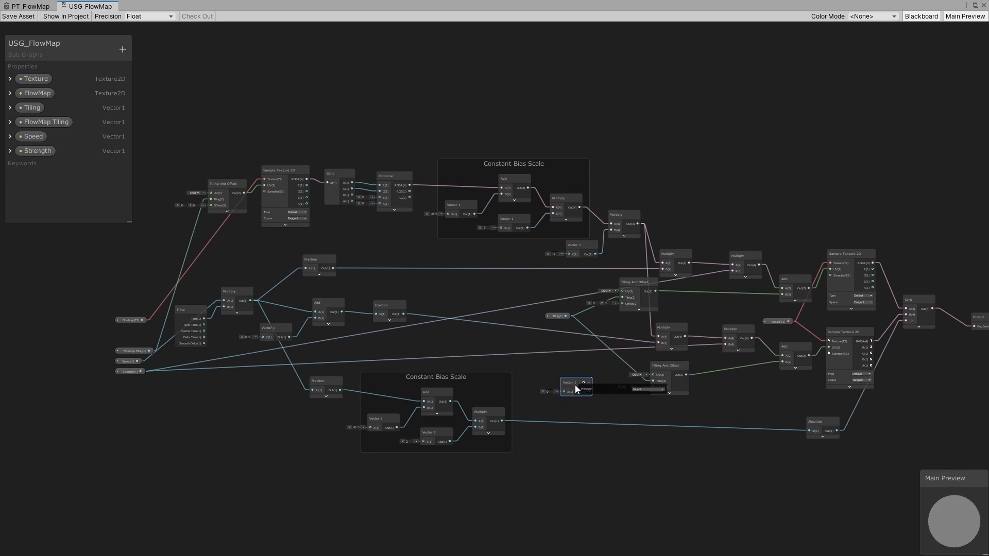
{"action": "key", "text": "Delete"}
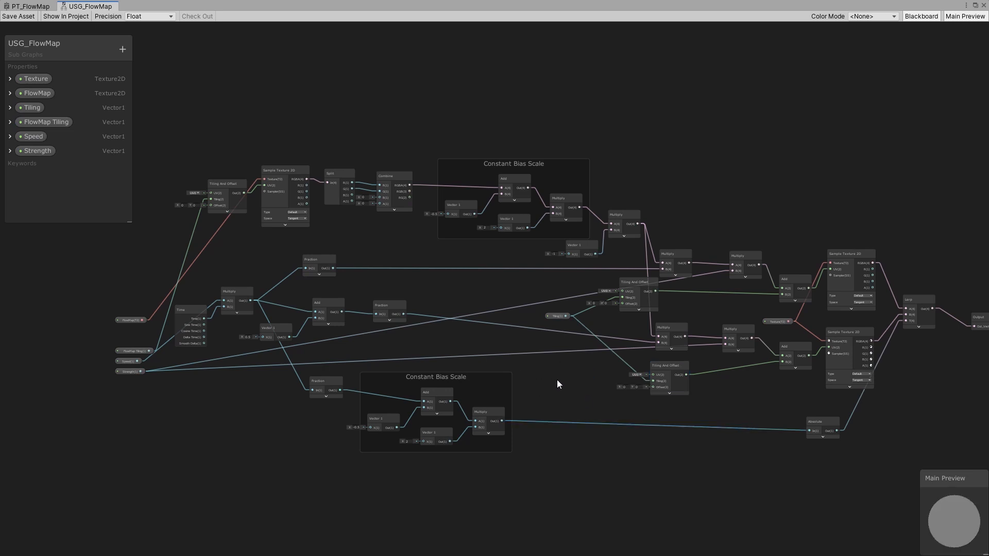
- Reposition the FlowMap Tiling, FlowMap, Speed and Strength nodes close to the nodes they feed
{"action": "left_click_drag", "start_coordinate": [135, 352], "coordinate": [159, 191]}
{"action": "left_click_drag", "start_coordinate": [130, 320], "coordinate": [205, 157]}
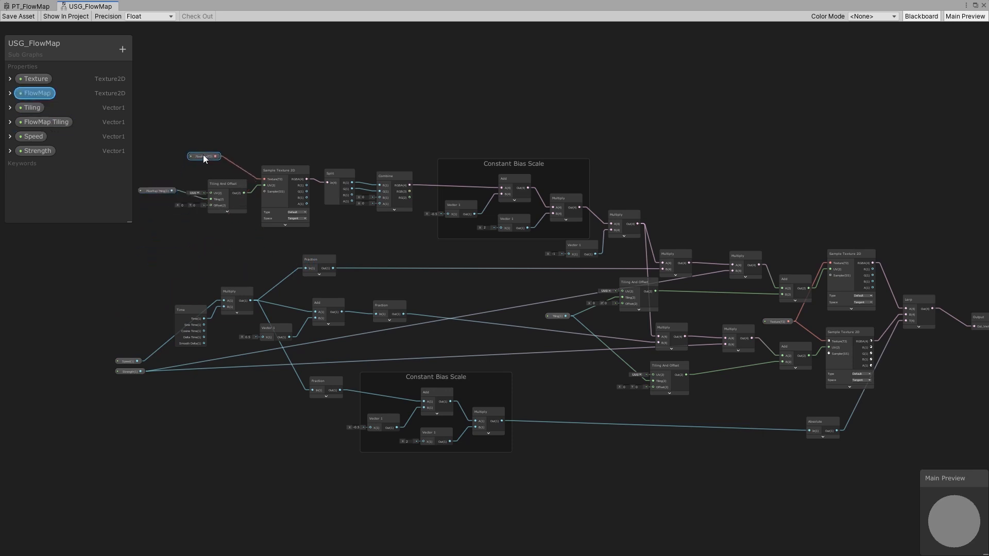
{"action": "left_click_drag", "start_coordinate": [128, 362], "coordinate": [168, 282]}
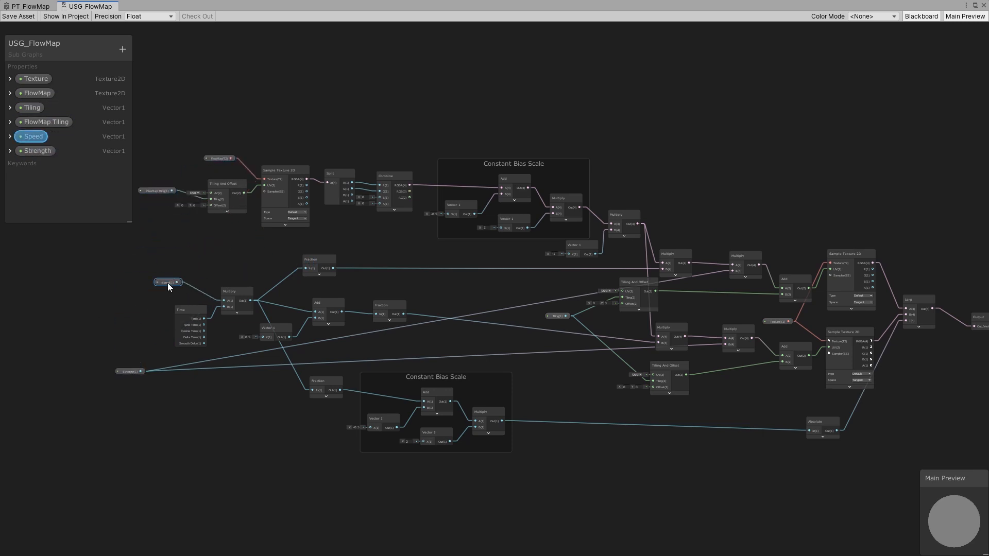
{"action": "left_click_drag", "start_coordinate": [129, 371], "coordinate": [689, 312]}
{"action": "middle_click_drag", "start_coordinate": [718, 316], "coordinate": [563, 335]}
- Nudge the Texture node into place and save the sub-graph asset
{"action": "scroll", "coordinate": [486, 318], "scroll_direction": "up", "scroll_amount": 4}
{"action": "scroll", "coordinate": [486, 317], "scroll_direction": "down", "scroll_amount": 3}
{"action": "scroll", "coordinate": [799, 352], "scroll_direction": "up", "scroll_amount": 3}
{"action": "left_click", "coordinate": [796, 328]}
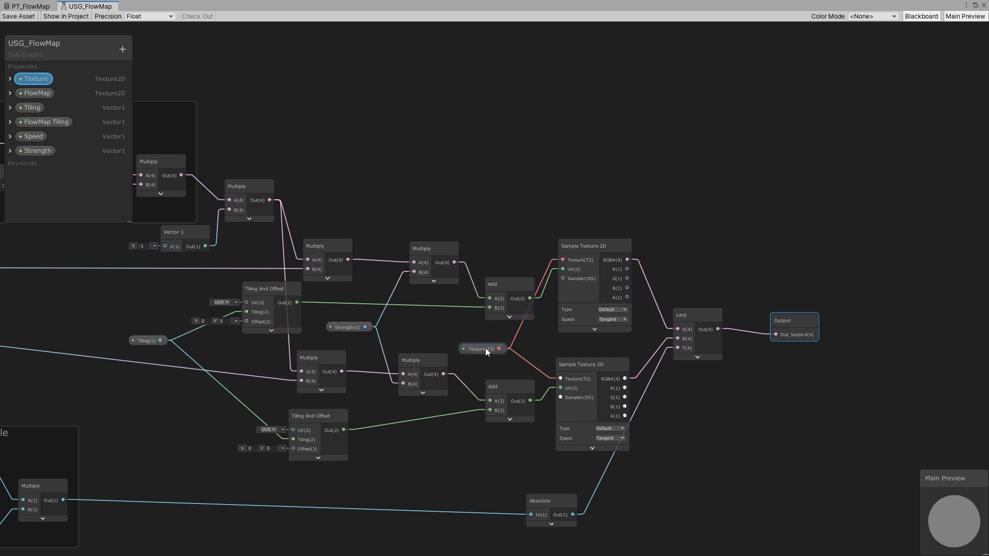
{"action": "left_click_drag", "start_coordinate": [482, 351], "coordinate": [473, 347]}
{"action": "left_click", "coordinate": [23, 16]}
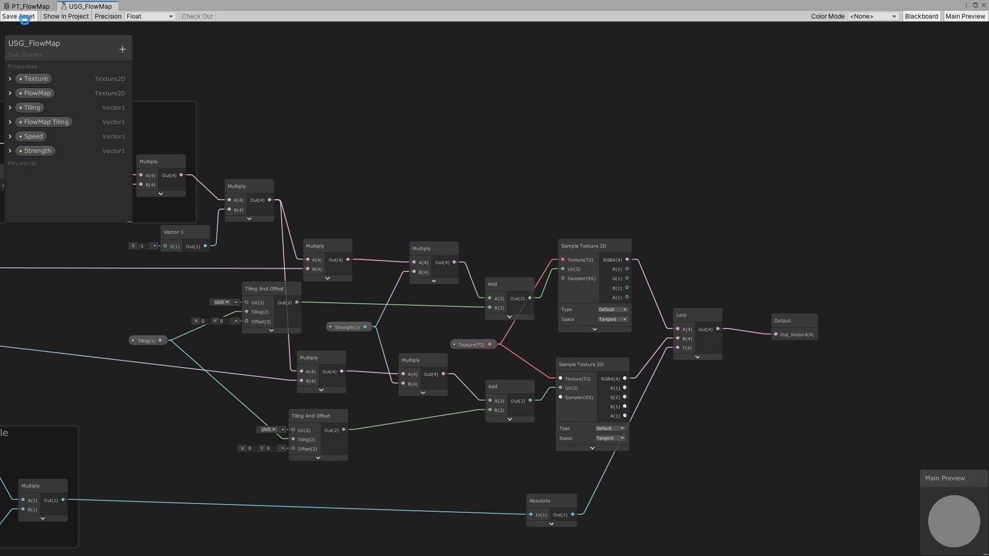
{"action": "right_click", "coordinate": [94, 6]}
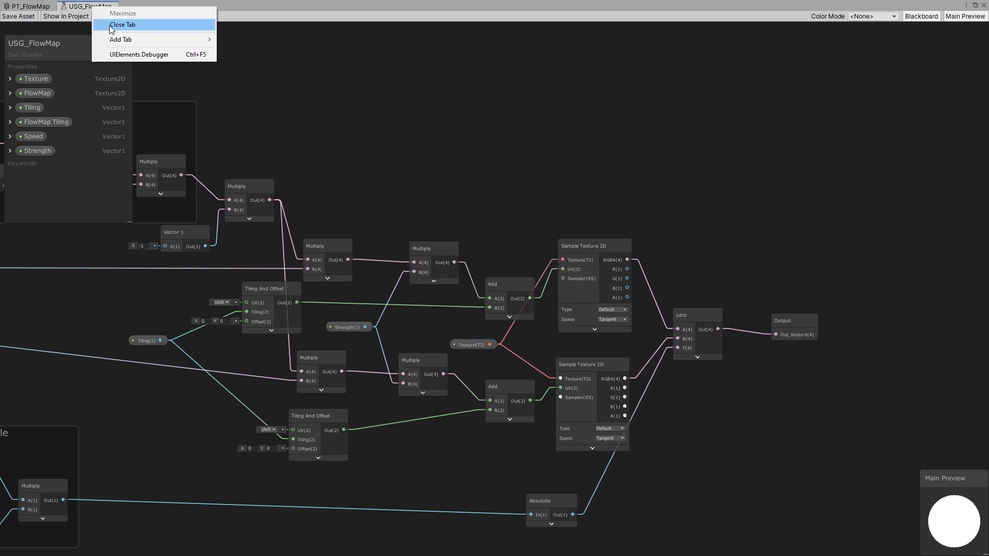
{"action": "left_click", "coordinate": [374, 120]}
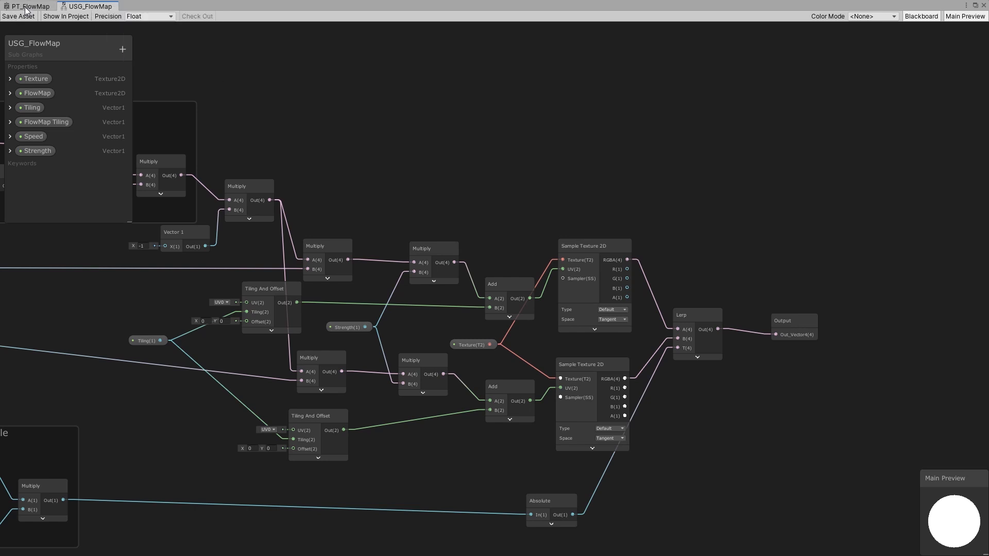
- Return to the PT_FlowMap graph and move the updated USG_FlowMap node up and left
{"action": "left_click", "coordinate": [25, 7]}
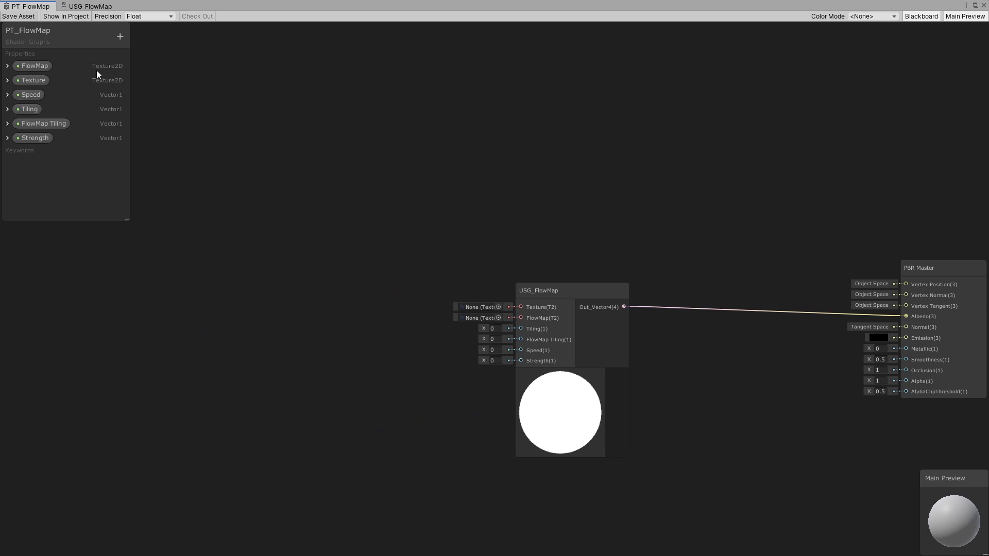
{"action": "left_click", "coordinate": [544, 355]}
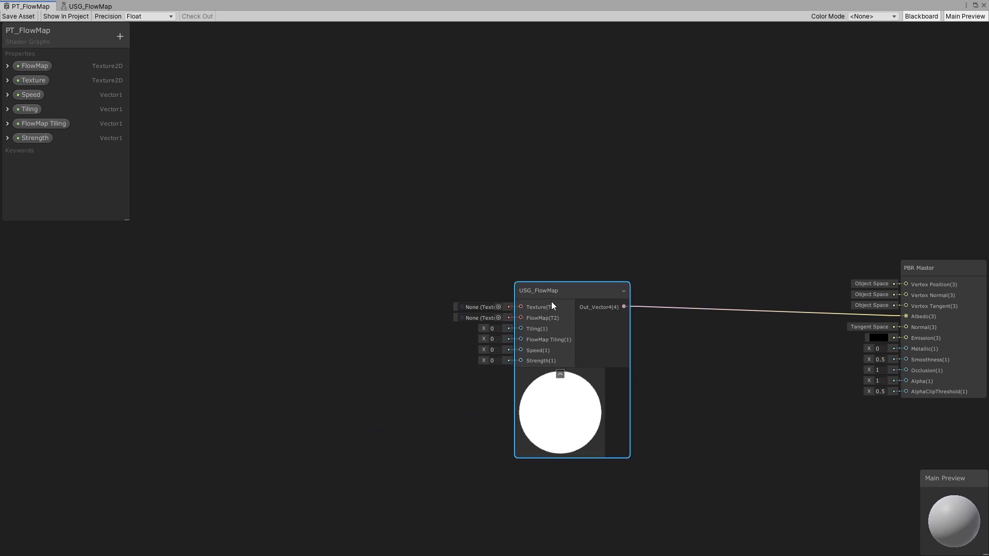
{"action": "left_click_drag", "start_coordinate": [551, 302], "coordinate": [470, 242]}
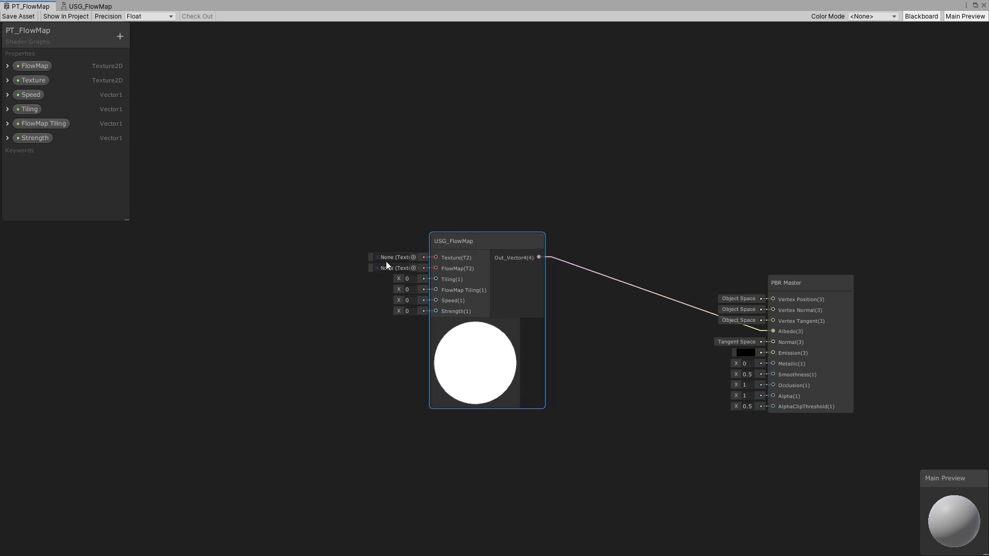
- Add Texture and FlowMap property nodes wired to the sub-graph's Texture and FlowMap inputs
{"action": "left_click_drag", "start_coordinate": [34, 81], "coordinate": [540, 276]}
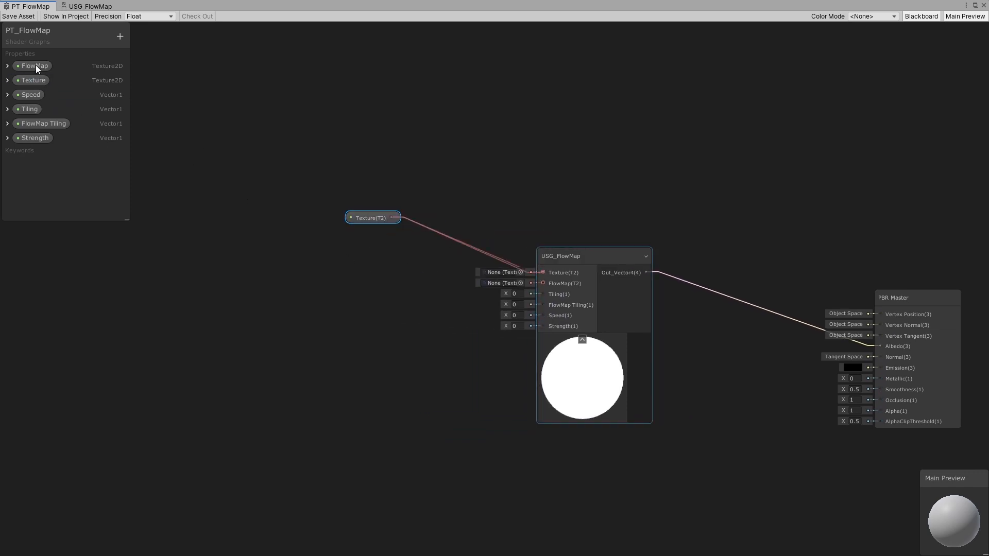
{"action": "left_click_drag", "start_coordinate": [36, 67], "coordinate": [543, 283]}
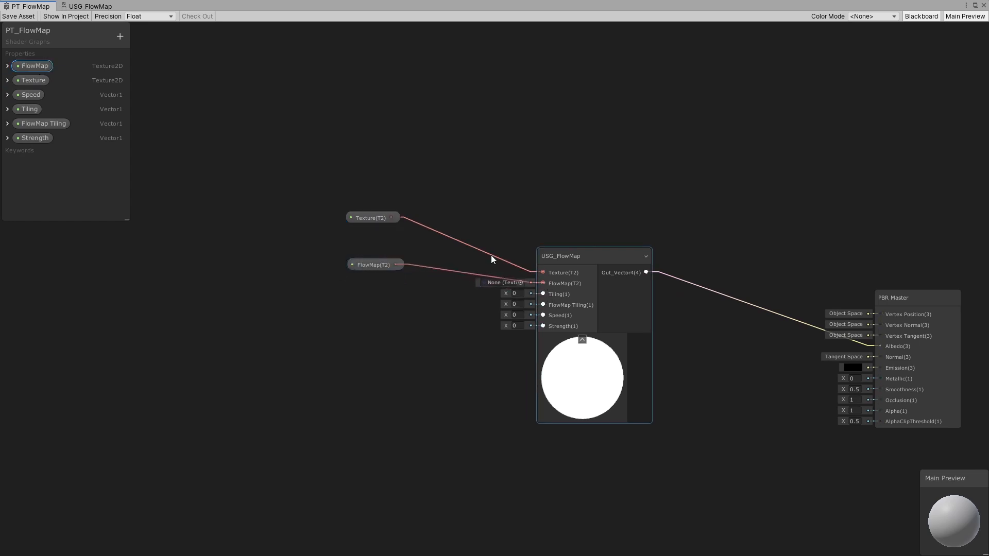
- Add Speed, Tiling, FlowMap Tiling and Strength property nodes and connect each to its matching sub-graph input
{"action": "left_click", "coordinate": [30, 96]}
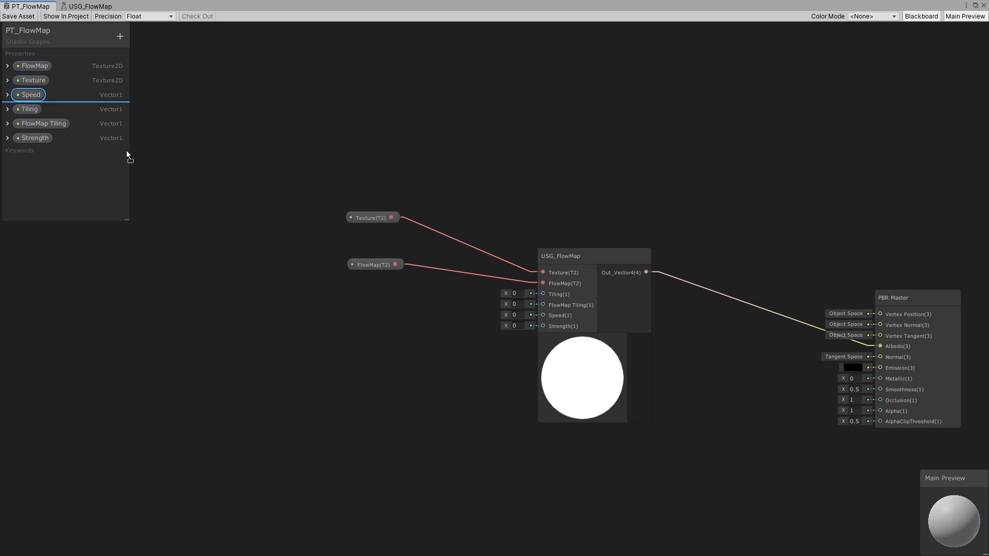
{"action": "left_click_drag", "start_coordinate": [31, 109], "coordinate": [368, 356]}
{"action": "left_click_drag", "start_coordinate": [43, 124], "coordinate": [371, 419]}
{"action": "left_click_drag", "start_coordinate": [35, 138], "coordinate": [340, 394]}
{"action": "left_click_drag", "start_coordinate": [405, 320], "coordinate": [542, 316]}
{"action": "left_click_drag", "start_coordinate": [404, 362], "coordinate": [542, 294]}
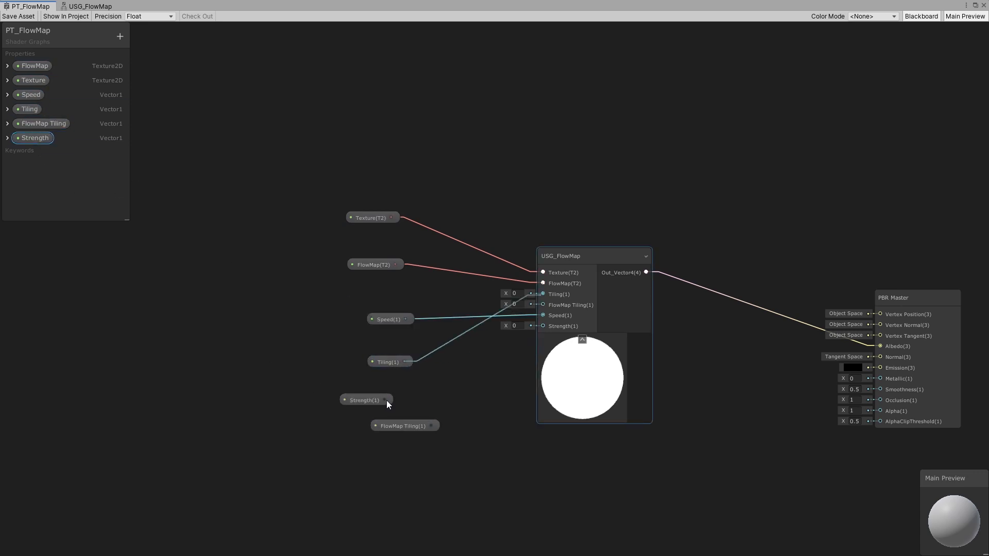
{"action": "left_click_drag", "start_coordinate": [385, 400], "coordinate": [543, 326]}
{"action": "left_click_drag", "start_coordinate": [432, 426], "coordinate": [543, 305]}
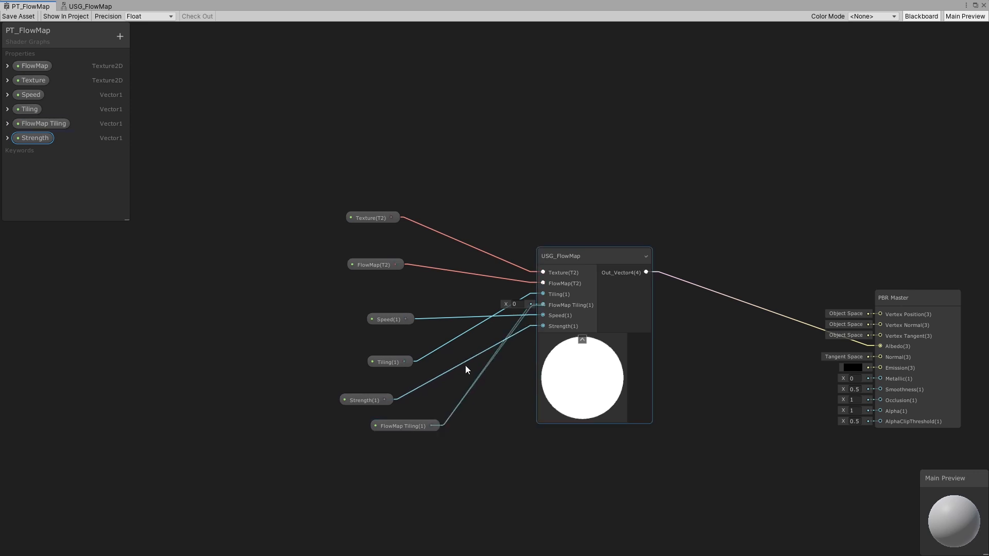
- Arrange the property nodes in a tidy column and reposition the sub-graph and PBR Master nodes
{"action": "left_click_drag", "start_coordinate": [407, 426], "coordinate": [396, 281]}
{"action": "left_click_drag", "start_coordinate": [366, 399], "coordinate": [398, 363]}
{"action": "left_click_drag", "start_coordinate": [337, 199], "coordinate": [444, 381]}
{"action": "left_click_drag", "start_coordinate": [376, 221], "coordinate": [427, 221]}
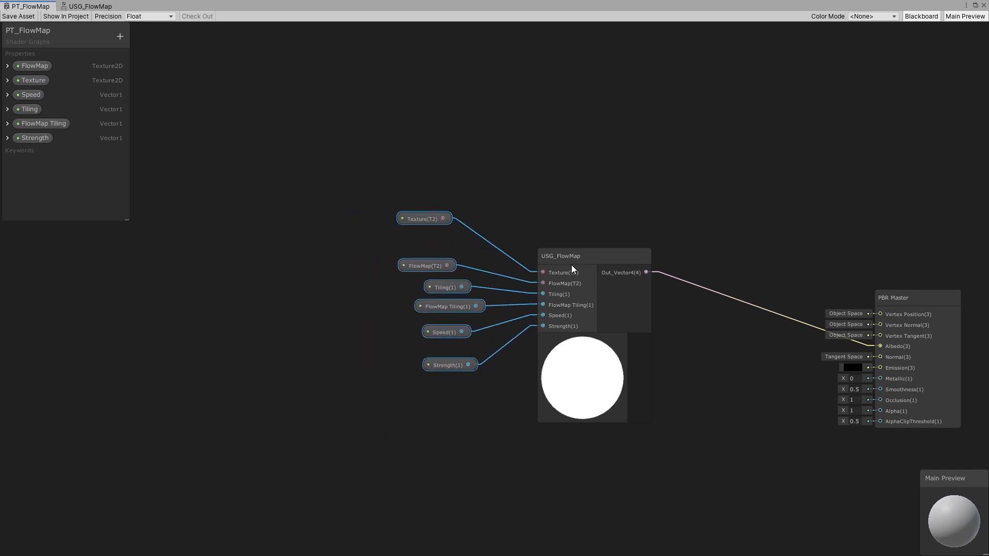
{"action": "left_click_drag", "start_coordinate": [570, 264], "coordinate": [567, 240]}
{"action": "middle_click_drag", "start_coordinate": [870, 343], "coordinate": [743, 333]}
- Duplicate the sub-graph node together with its property nodes and move the copy aside
{"action": "left_click", "coordinate": [312, 181]}
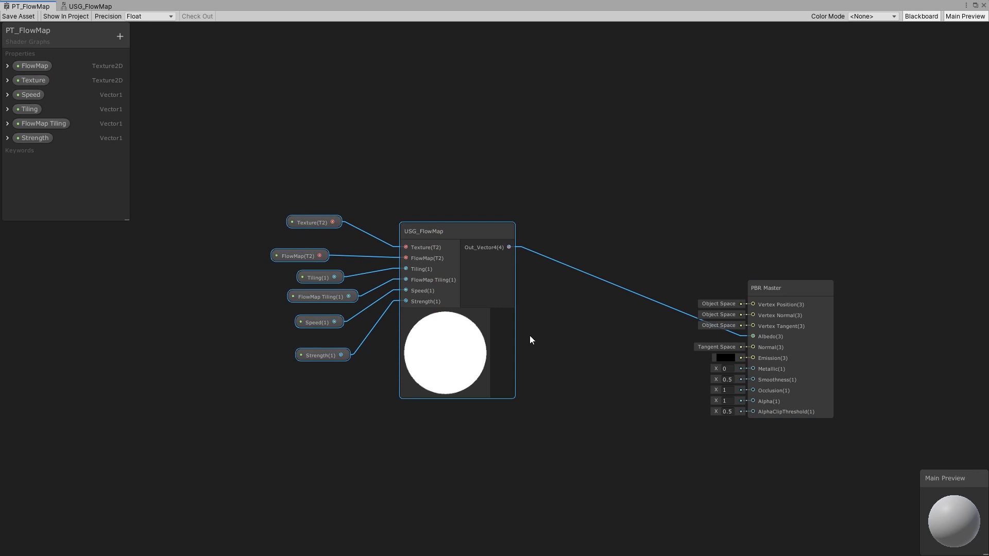
{"action": "key", "text": "ctrl+d"}
{"action": "middle_click_drag", "start_coordinate": [543, 309], "coordinate": [565, 225]}
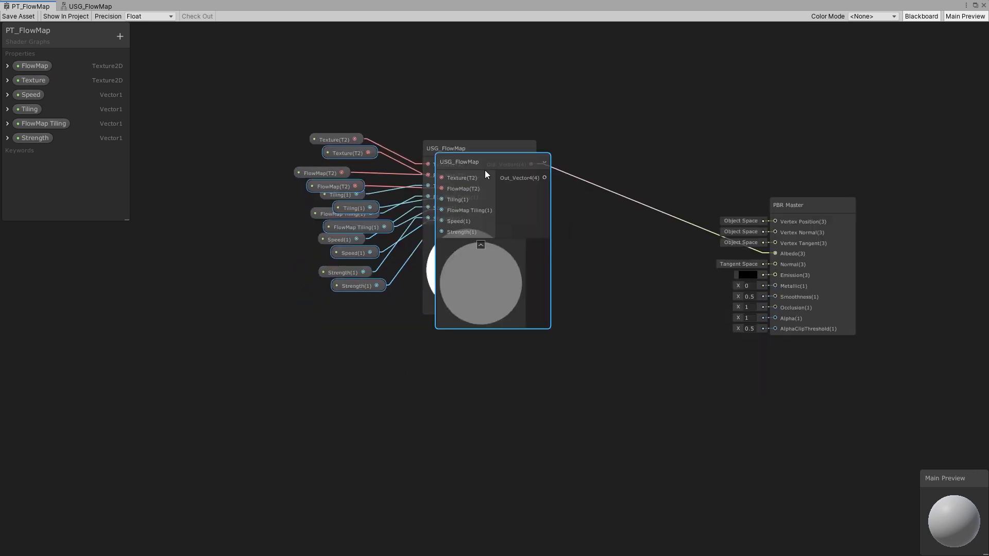
- Position the copied sub-graph below the original and add a new Texture2D property to the blackboard
{"action": "left_click_drag", "start_coordinate": [484, 170], "coordinate": [776, 278]}
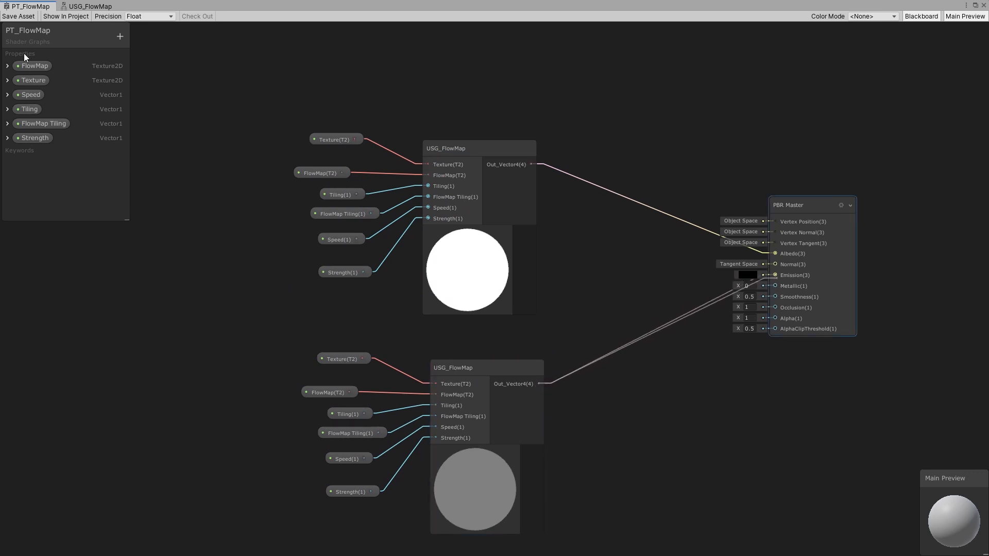
{"action": "left_click", "coordinate": [120, 35]}
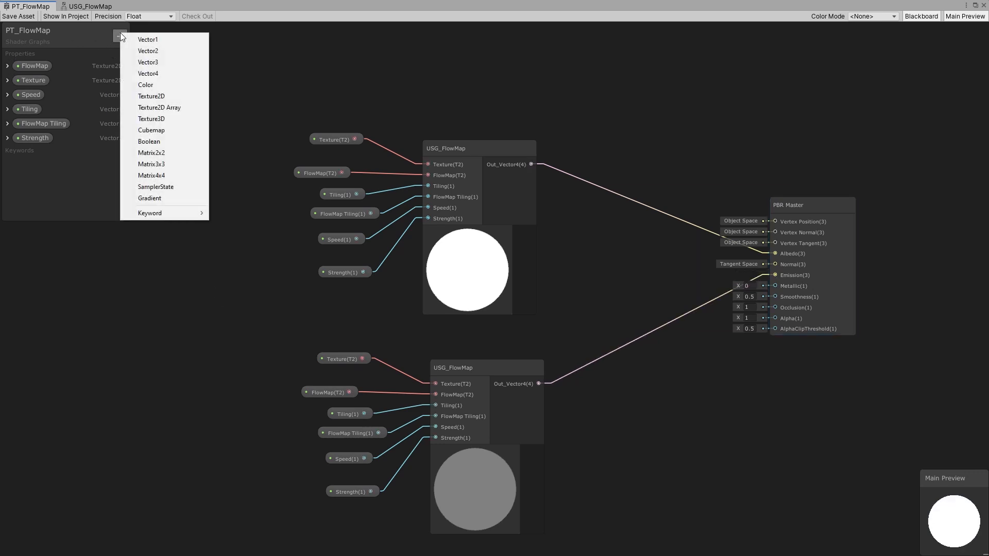
{"action": "left_click", "coordinate": [163, 93]}
{"action": "key", "text": "Return"}
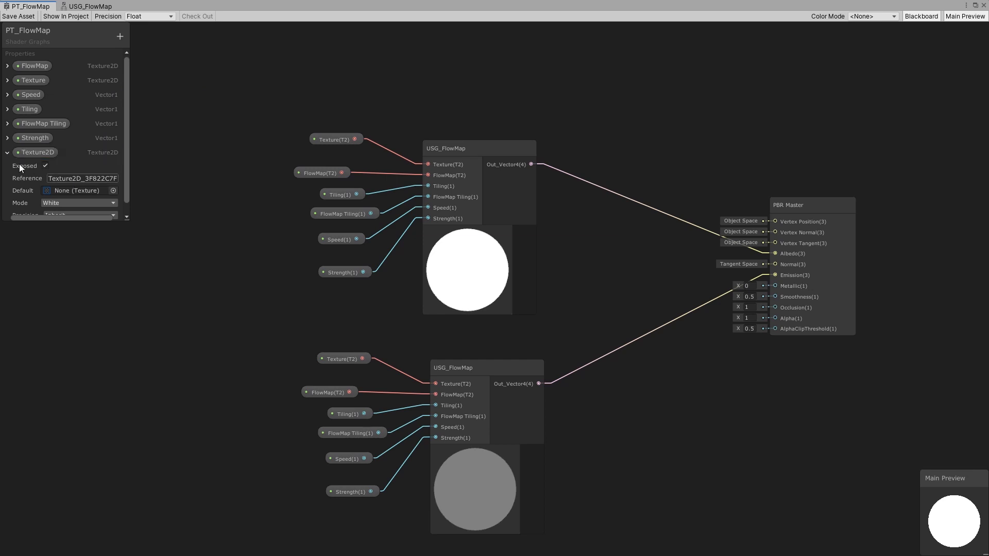
{"action": "left_click_drag", "start_coordinate": [24, 153], "coordinate": [431, 385]}
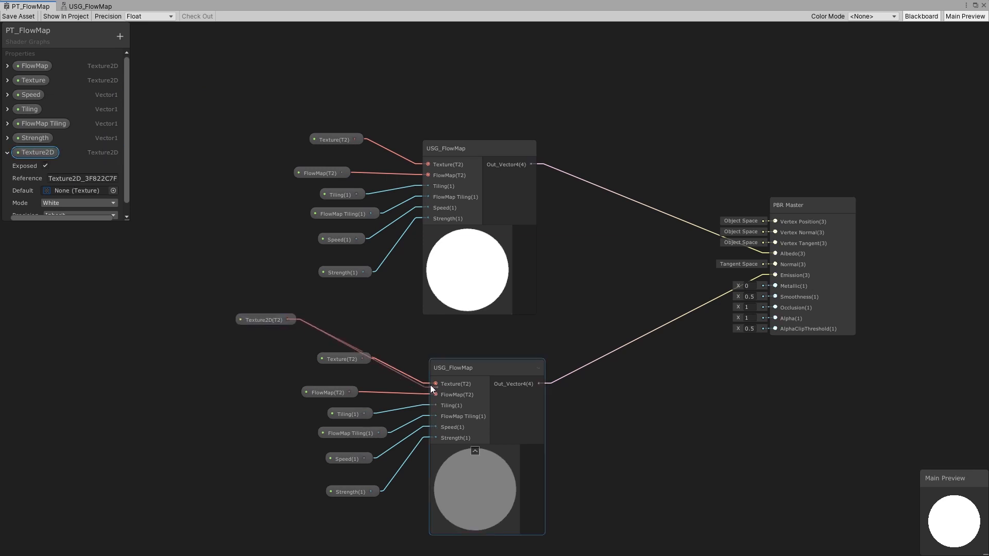
{"action": "left_click", "coordinate": [338, 358]}
{"action": "key", "text": "Delete"}
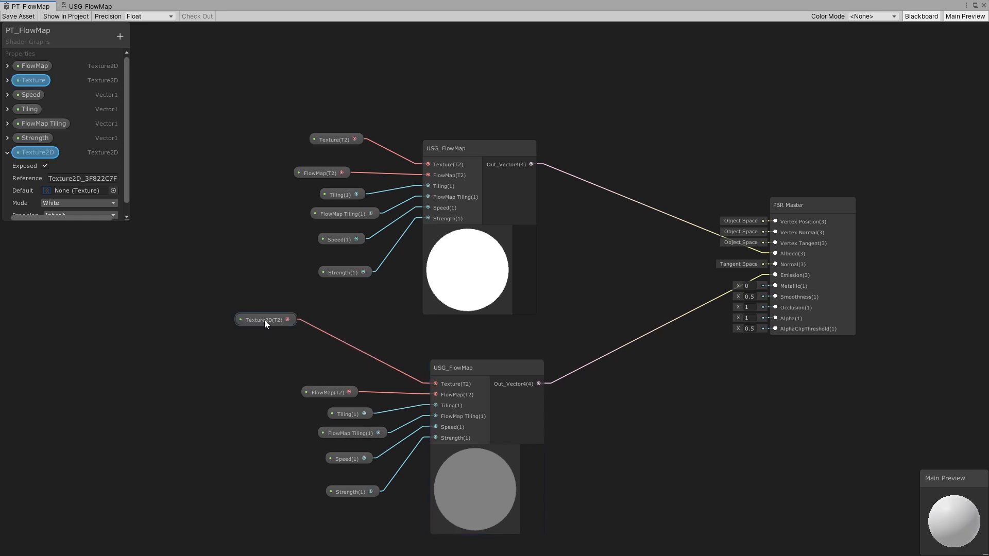
{"action": "left_click_drag", "start_coordinate": [264, 320], "coordinate": [353, 353]}
{"action": "middle_click_drag", "start_coordinate": [383, 393], "coordinate": [386, 353]}
{"action": "left_click_drag", "start_coordinate": [267, 299], "coordinate": [569, 491]}
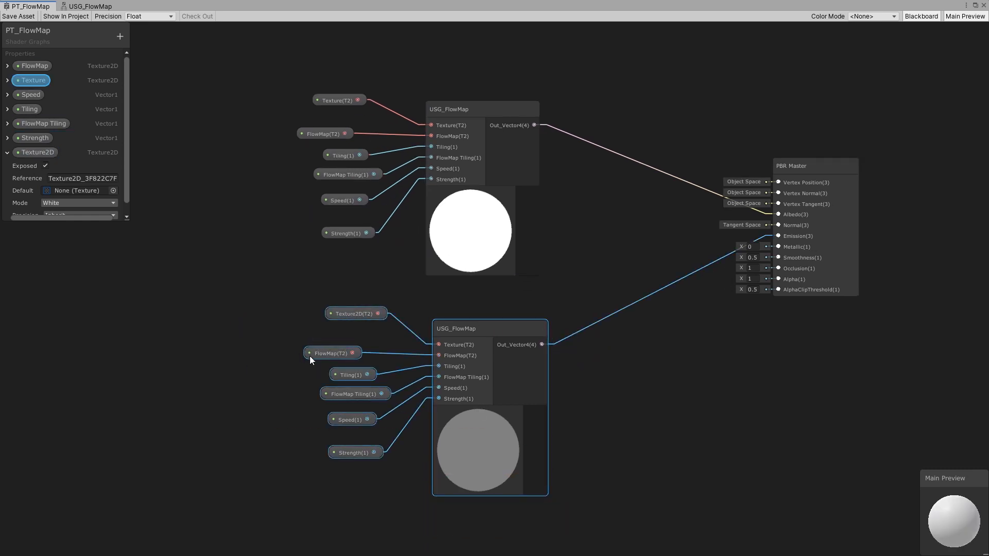
{"action": "key", "text": "Delete"}
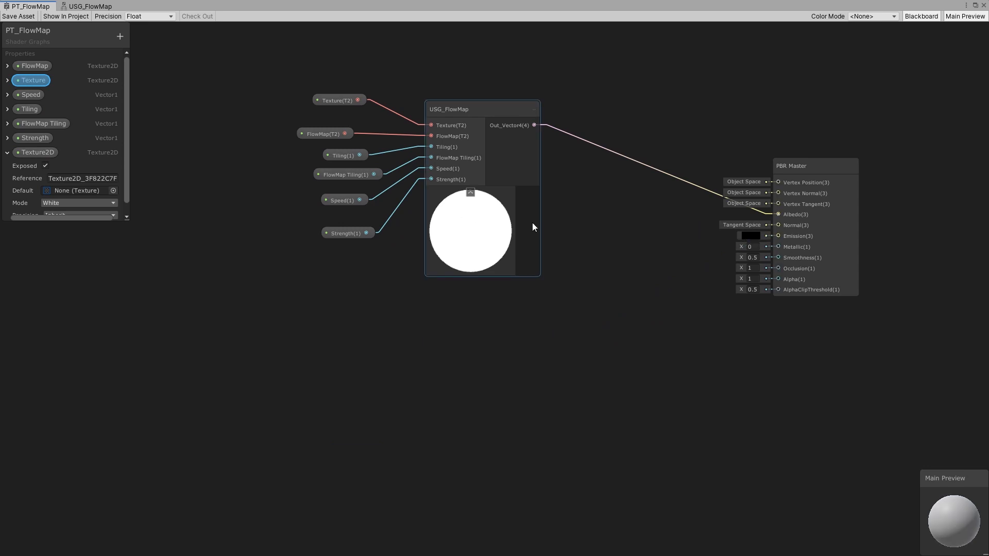
- Frame the whole graph and nudge the remaining sub-graph node group into place
{"action": "key", "text": "a"}
{"action": "left_click", "coordinate": [750, 290]}
{"action": "left_click", "coordinate": [329, 209]}
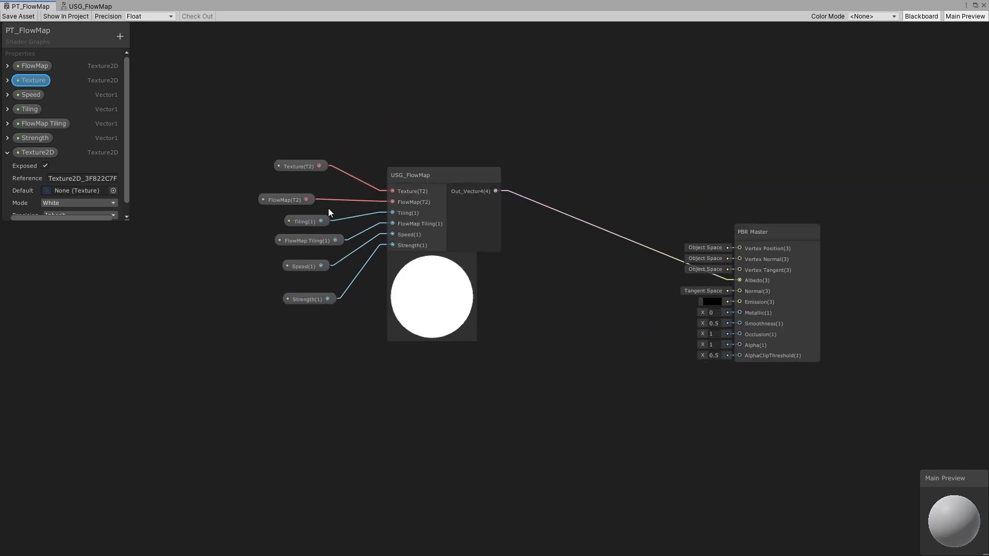
{"action": "left_click_drag", "start_coordinate": [502, 323], "coordinate": [504, 322]}
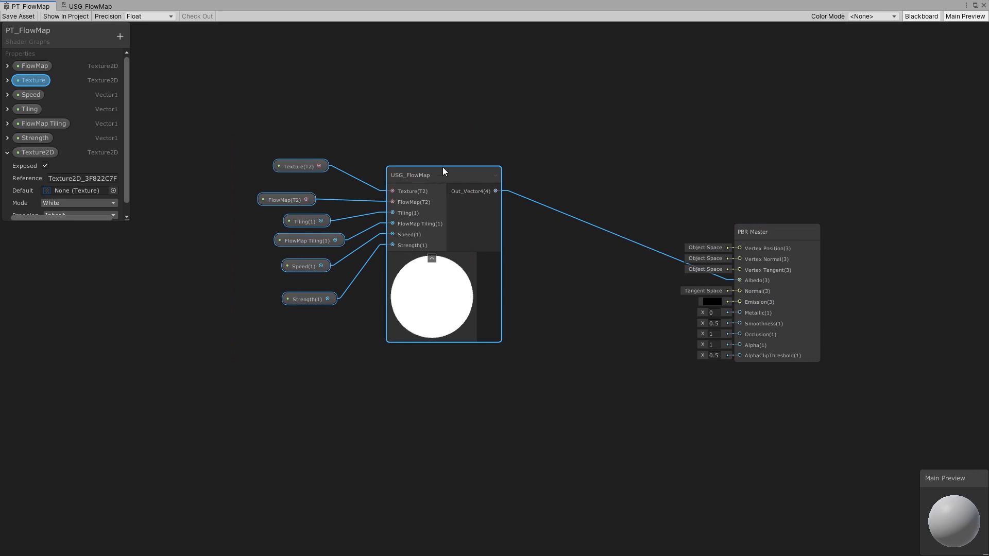
{"action": "left_click_drag", "start_coordinate": [443, 167], "coordinate": [464, 151]}
{"action": "left_click", "coordinate": [366, 90]}
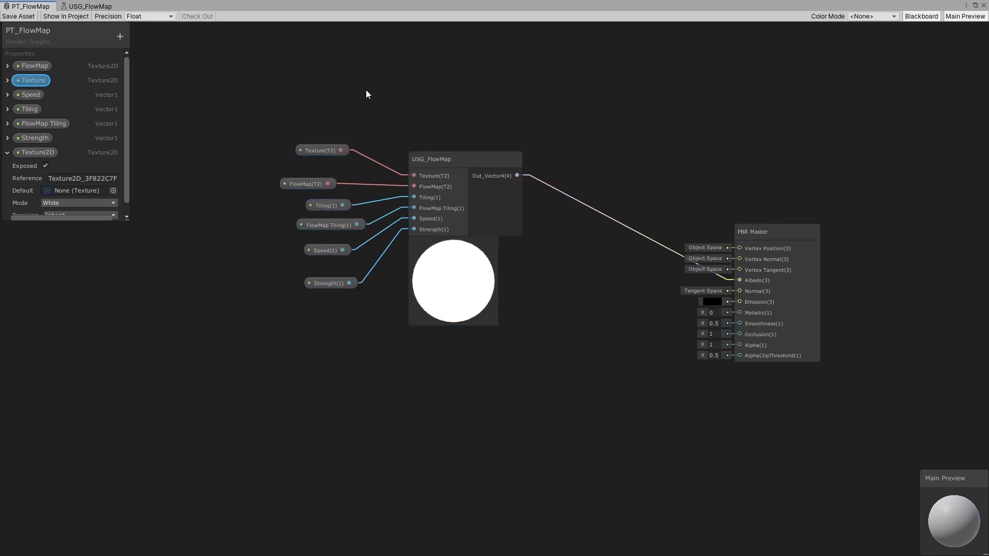
- Open the USG_FlowMap sub-graph and examine the Type options of its Sample Texture 2D nodes
{"action": "left_click", "coordinate": [85, 10]}
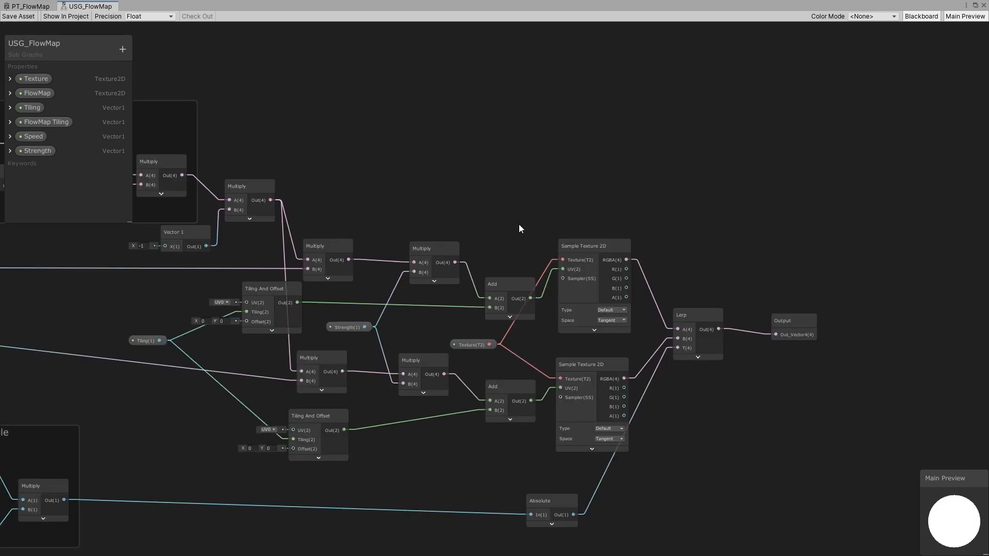
{"action": "scroll", "coordinate": [444, 203], "scroll_direction": "up", "scroll_amount": 5}
{"action": "left_click", "coordinate": [440, 190]}
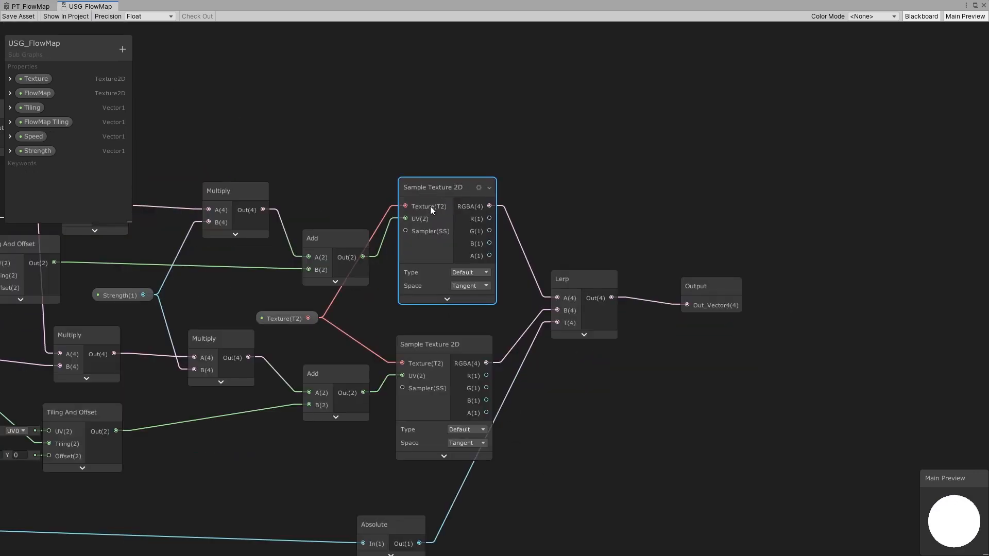
{"action": "left_click", "coordinate": [468, 274]}
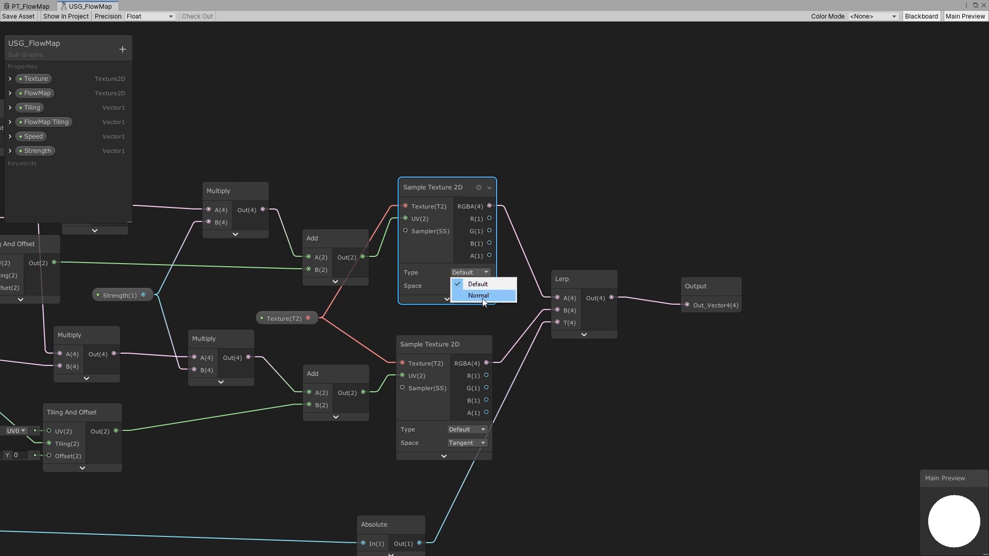
{"action": "left_click", "coordinate": [543, 215]}
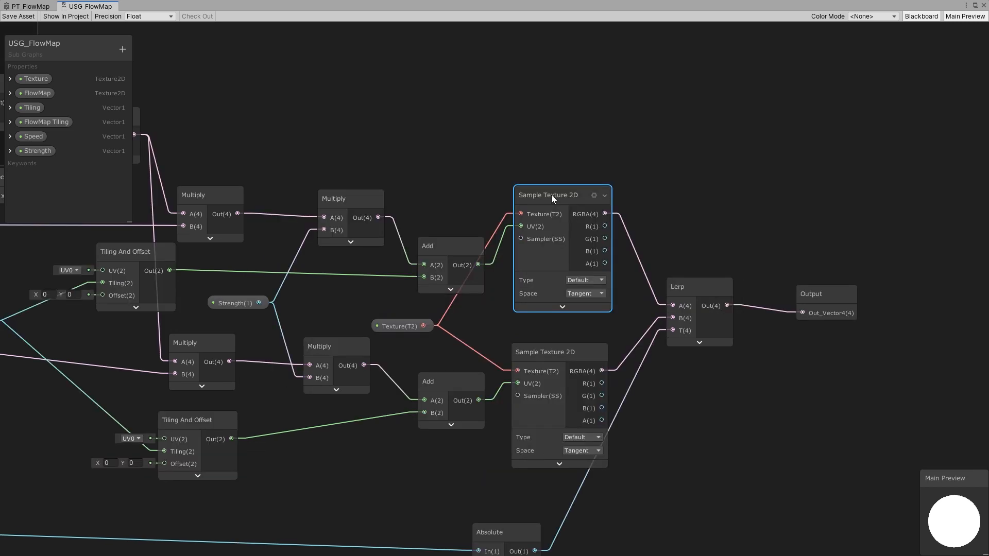
{"action": "scroll", "coordinate": [481, 213], "scroll_direction": "down", "scroll_amount": 4}
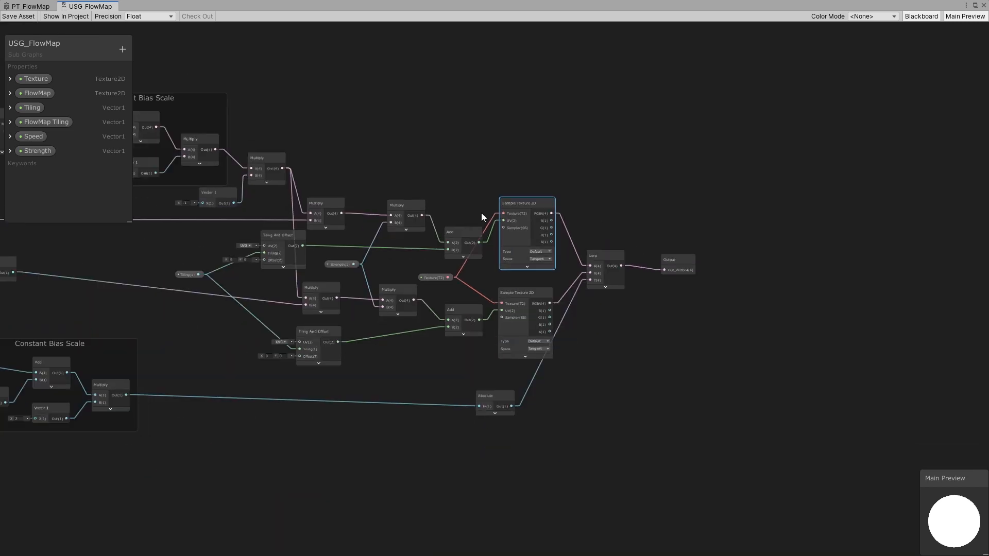
{"action": "middle_click_drag", "start_coordinate": [481, 212], "coordinate": [623, 251]}
{"action": "scroll", "coordinate": [623, 252], "scroll_direction": "down", "scroll_amount": 2}
{"action": "middle_click_drag", "start_coordinate": [561, 274], "coordinate": [655, 306]}
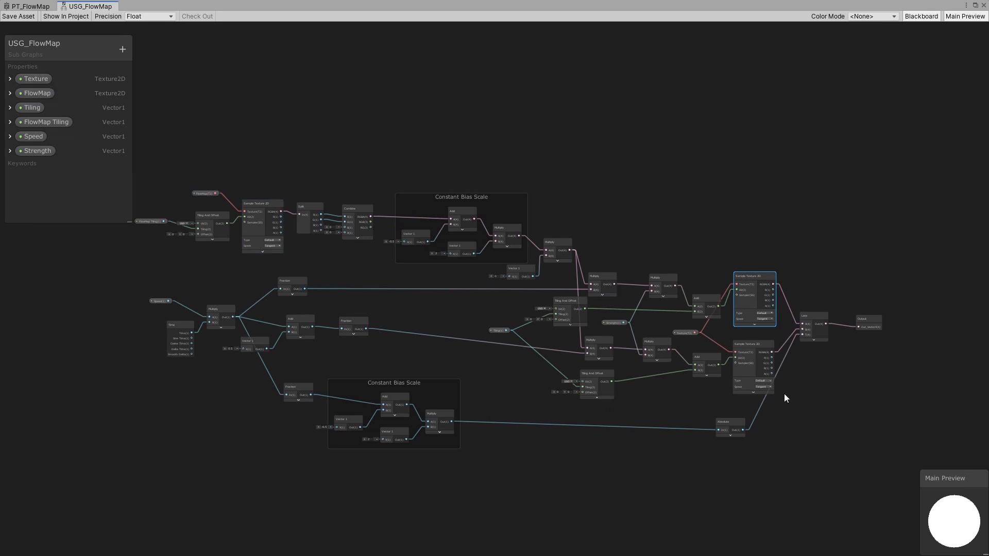
{"action": "middle_click_drag", "start_coordinate": [780, 342], "coordinate": [469, 321]}
{"action": "scroll", "coordinate": [483, 306], "scroll_direction": "up", "scroll_amount": 6}
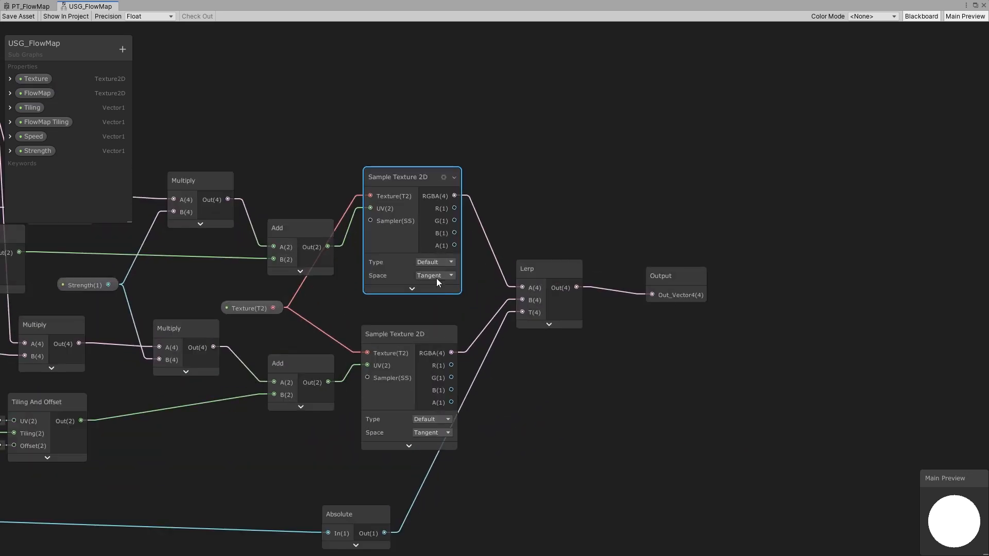
{"action": "left_click", "coordinate": [438, 262]}
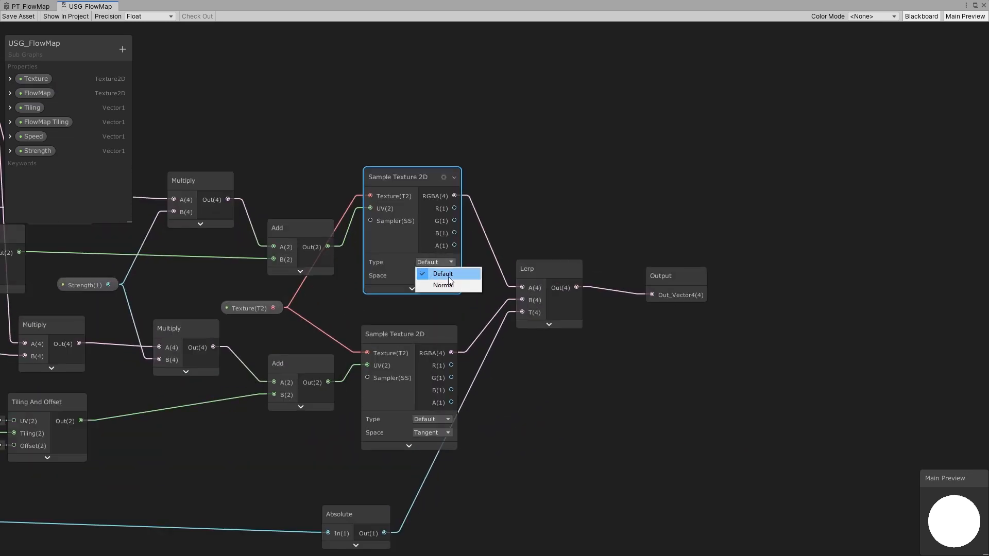
{"action": "left_click", "coordinate": [435, 273]}
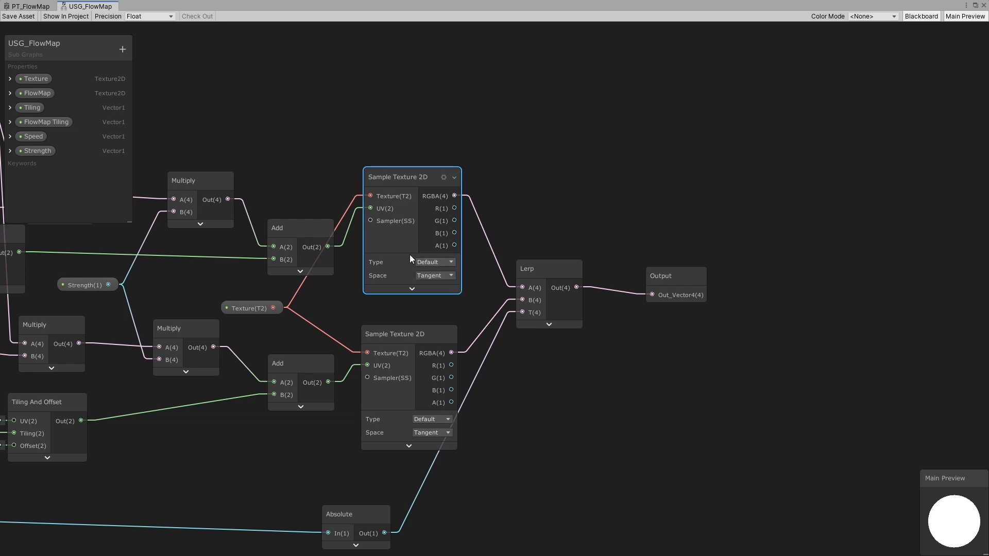
{"action": "left_click", "coordinate": [441, 263]}
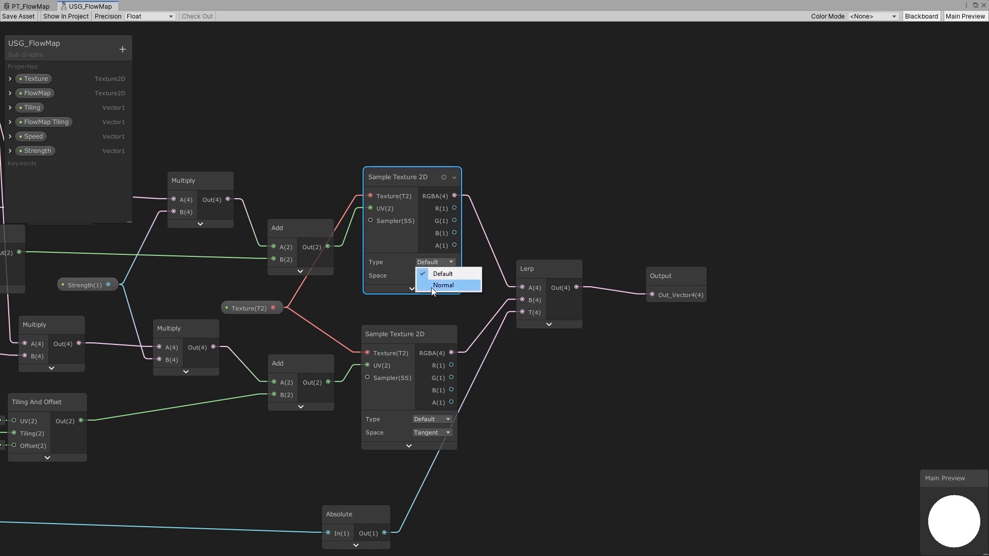
{"action": "left_click", "coordinate": [595, 214]}
{"action": "key", "text": "space"}
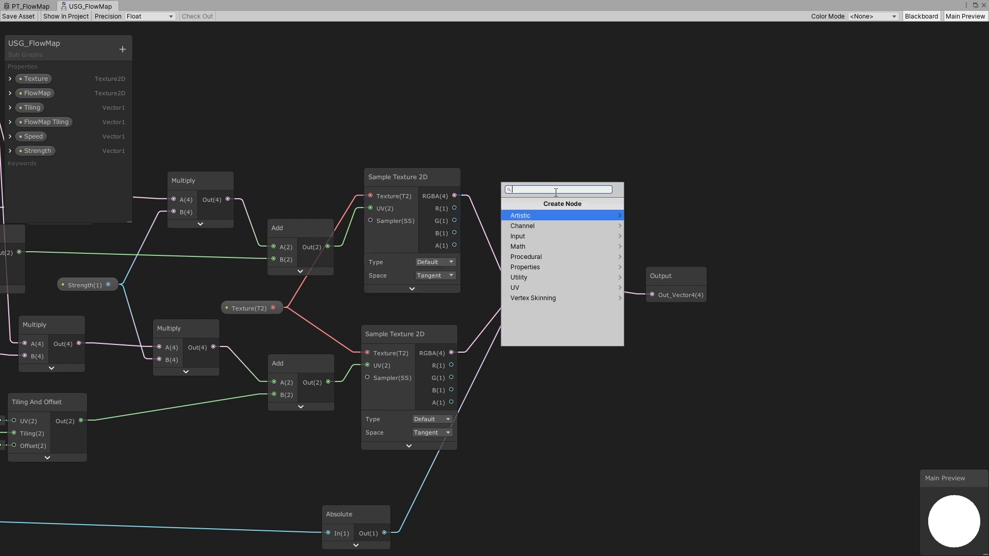
{"action": "type", "text": "flow"}
{"action": "key", "text": "Escape"}
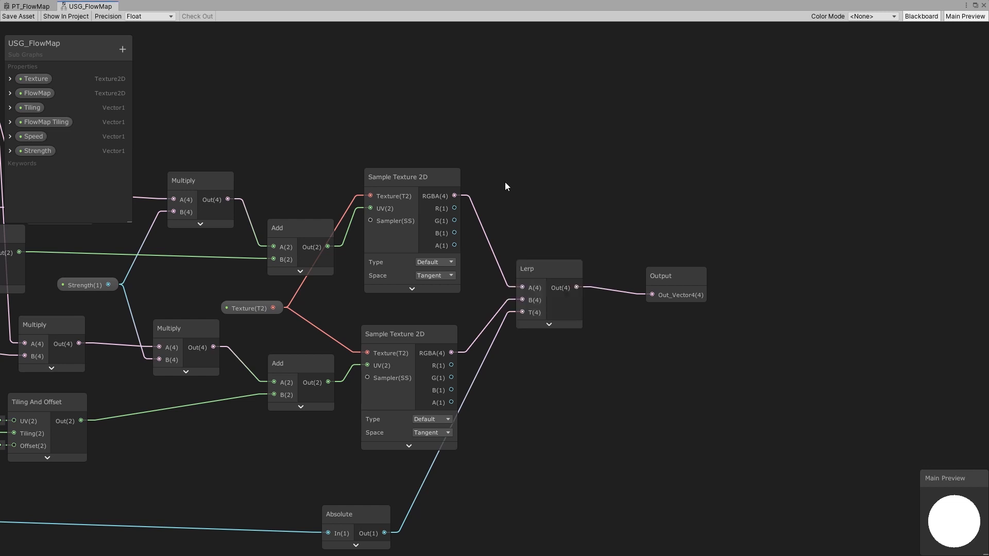
- Return to PT_FlowMap and search the node list for flow
{"action": "left_click", "coordinate": [30, 6]}
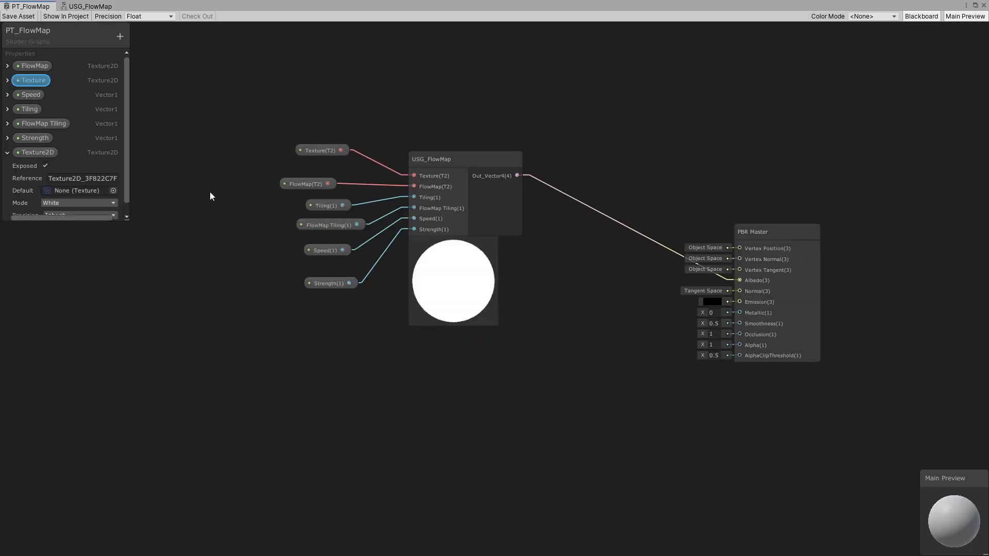
{"action": "key", "text": "space"}
{"action": "type", "text": "flow"}
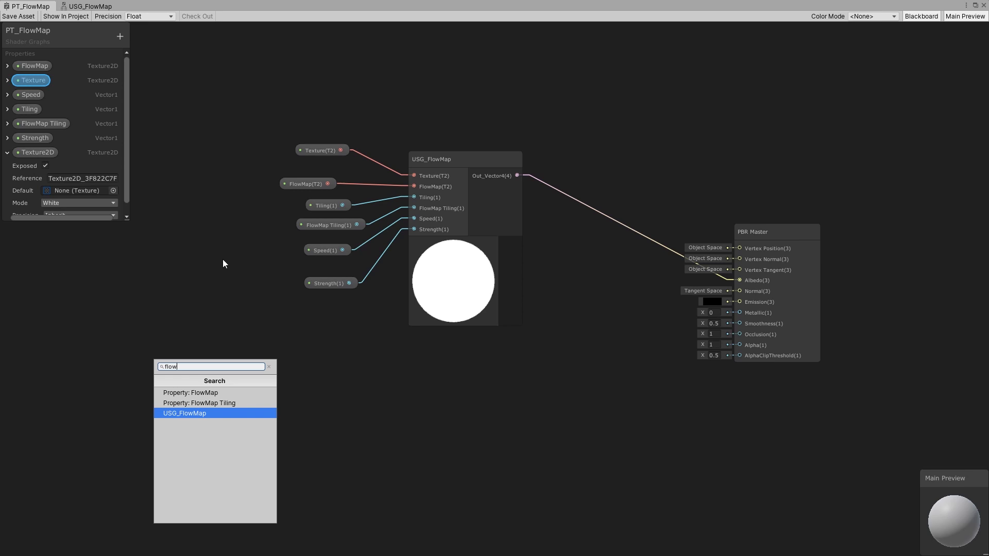
{"action": "left_click", "coordinate": [225, 277]}
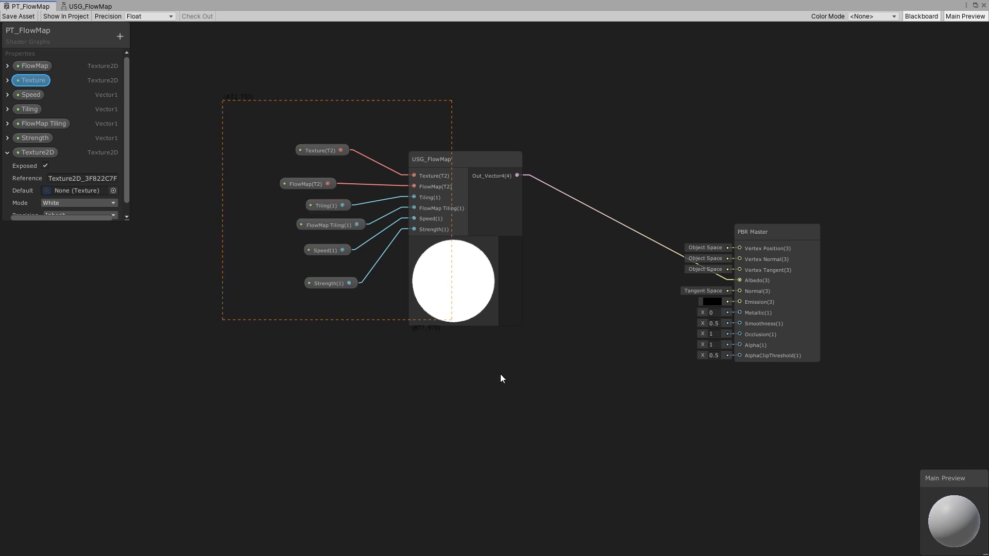
- Duplicate the sub-graph node with its property nodes and place the copy below the original
{"action": "left_click_drag", "start_coordinate": [466, 163], "coordinate": [457, 412]}
{"action": "key", "text": "ctrl+d"}
{"action": "middle_click_drag", "start_coordinate": [457, 411], "coordinate": [457, 324]}
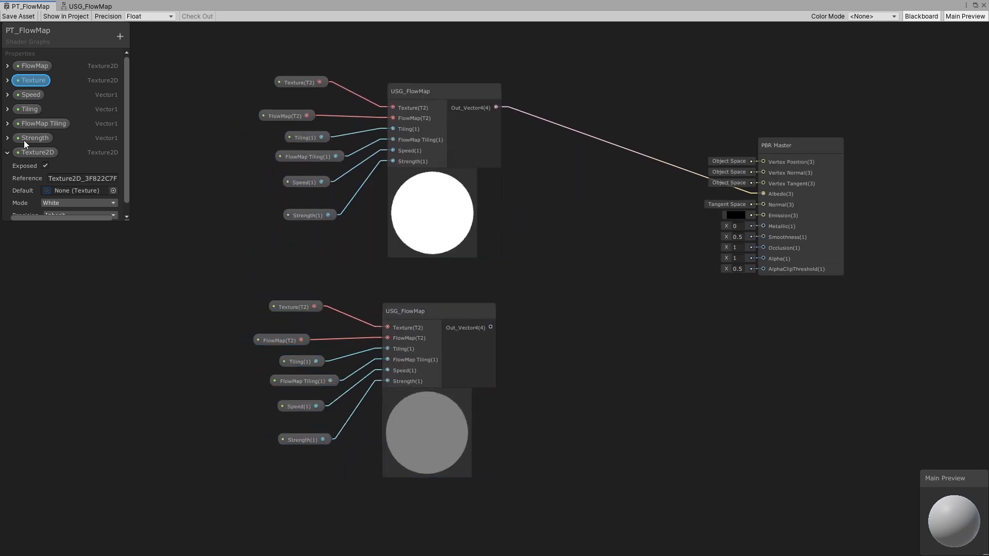
- Rename the new Texture2D property to Normals
{"action": "left_click", "coordinate": [120, 36]}
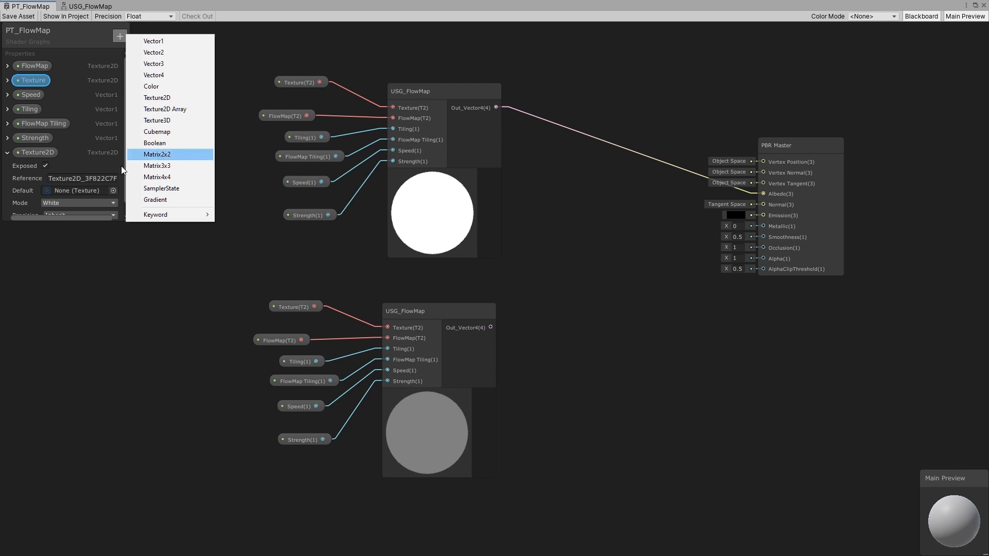
{"action": "left_click", "coordinate": [34, 156]}
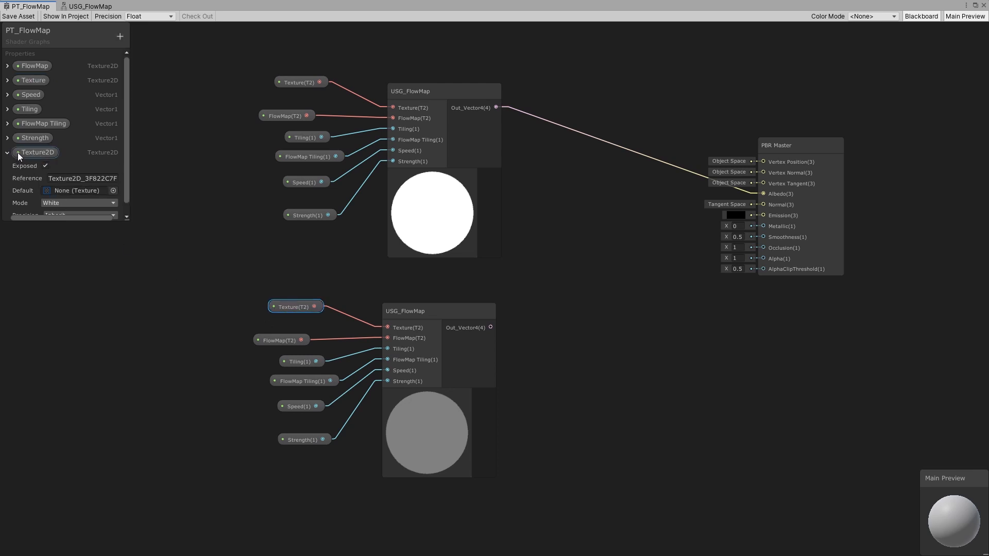
{"action": "right_click", "coordinate": [39, 153]}
{"action": "left_click", "coordinate": [61, 161]}
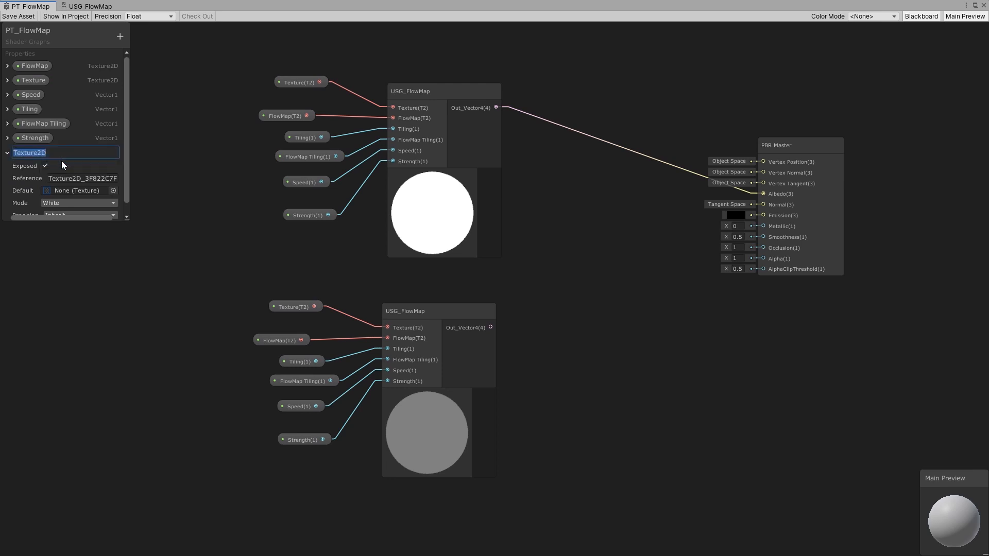
{"action": "type", "text": "Normals"}
{"action": "left_click", "coordinate": [8, 153]}
- Replace the copy's Texture property node with a Normals property node wired to its Texture input
{"action": "left_click_drag", "start_coordinate": [21, 154], "coordinate": [208, 295]}
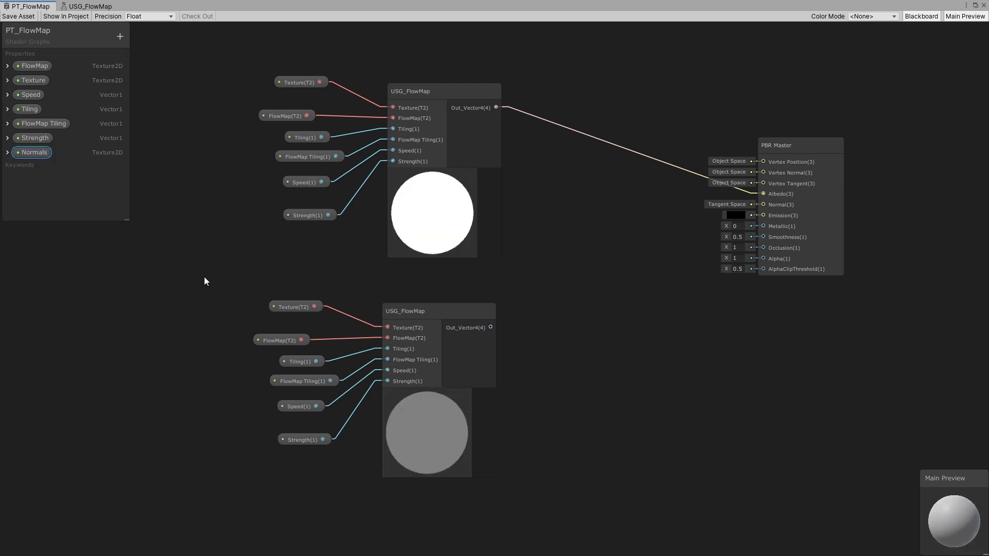
{"action": "left_click_drag", "start_coordinate": [19, 155], "coordinate": [214, 282]}
{"action": "left_click_drag", "start_coordinate": [261, 287], "coordinate": [387, 327]}
{"action": "left_click", "coordinate": [304, 306]}
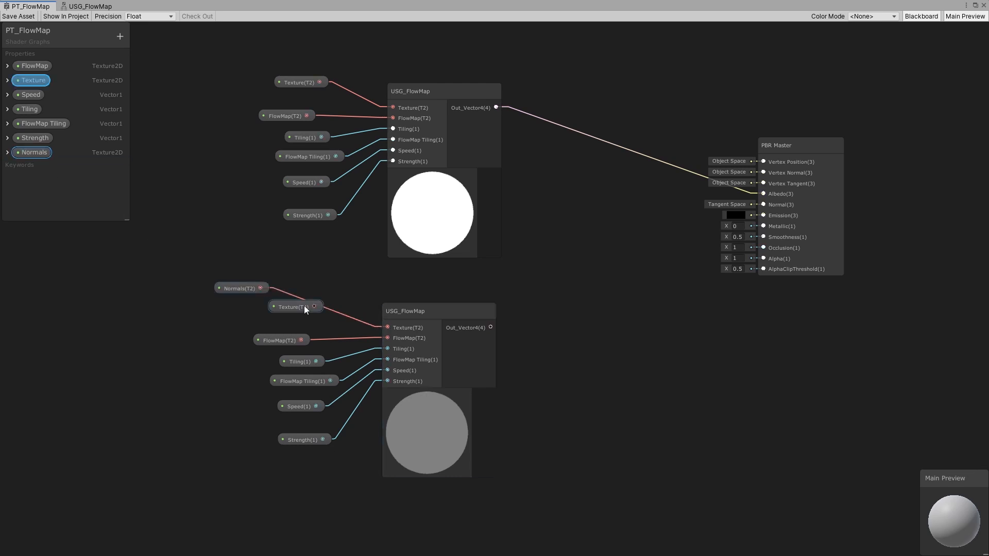
{"action": "key", "text": "Delete"}
{"action": "left_click_drag", "start_coordinate": [234, 287], "coordinate": [288, 312]}
- Wire the copied sub-graph's output into the PBR Master's Normal input and save the asset
{"action": "left_click_drag", "start_coordinate": [489, 327], "coordinate": [764, 206]}
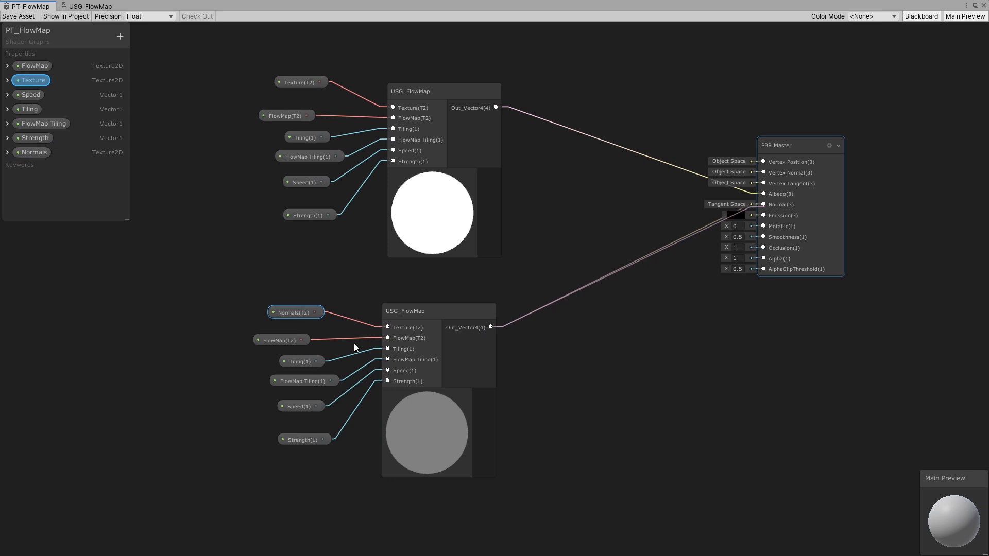
{"action": "left_click", "coordinate": [20, 16]}
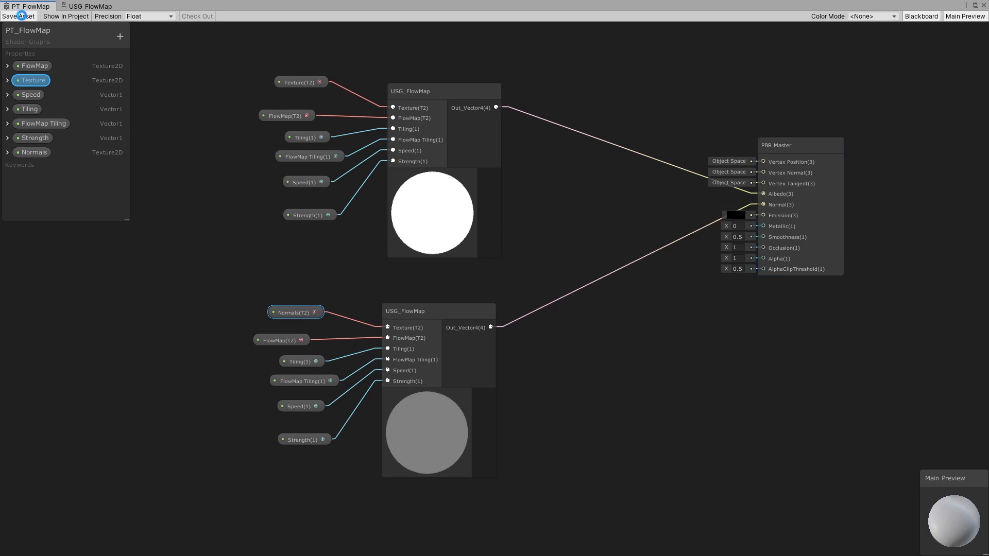
{"action": "left_click", "coordinate": [975, 5]}
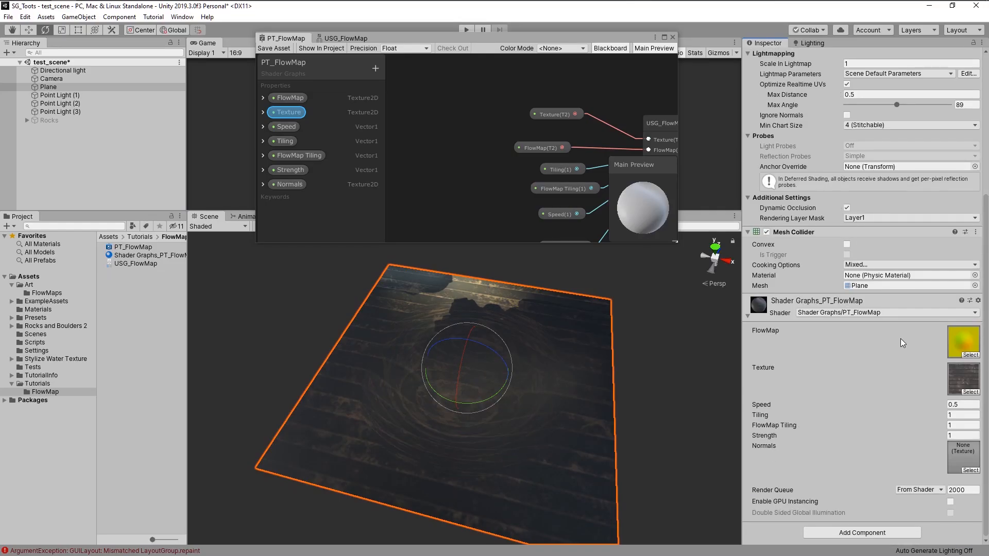
- Assign the PlasticRidges_Normal texture to the material's Normals slot
{"action": "left_click", "coordinate": [971, 470]}
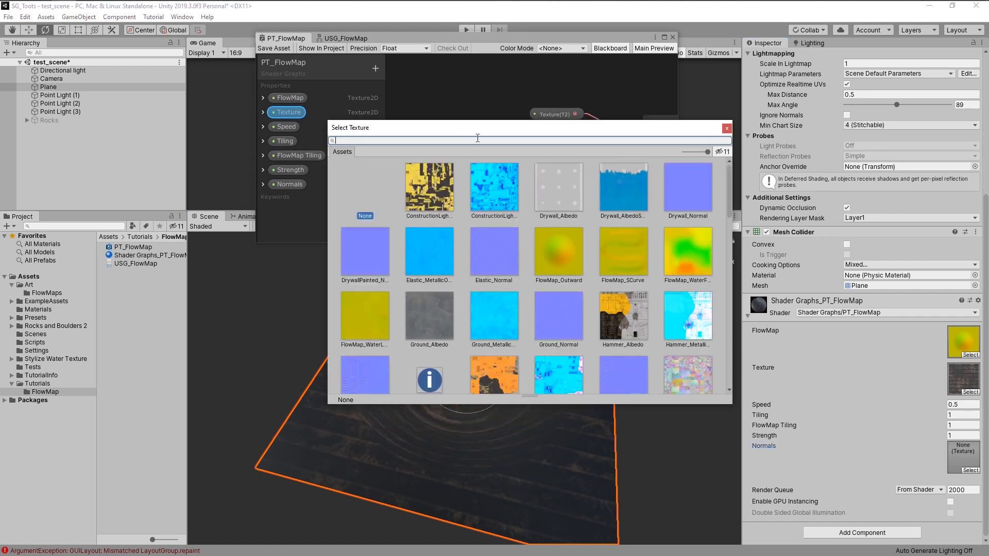
{"action": "type", "text": "plastic"}
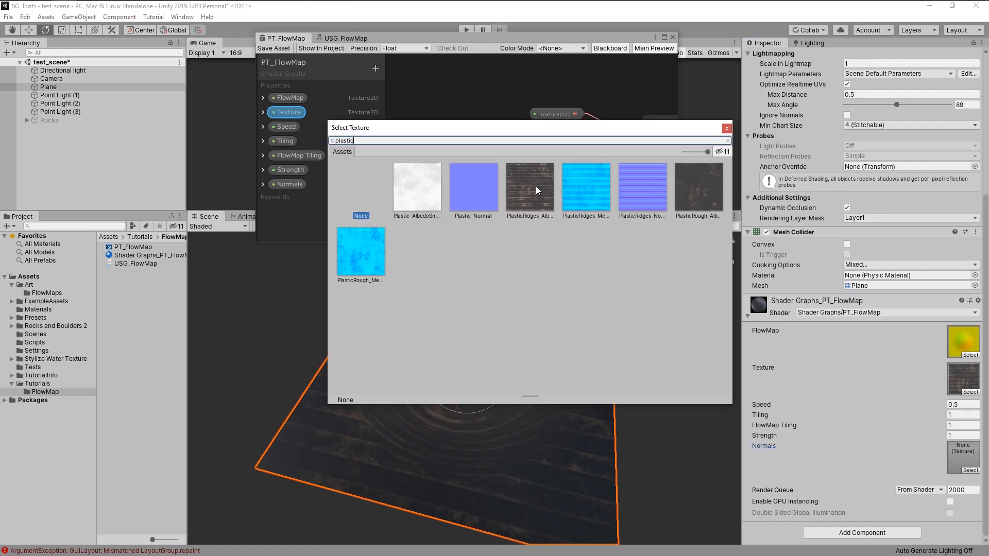
{"action": "left_click", "coordinate": [642, 193]}
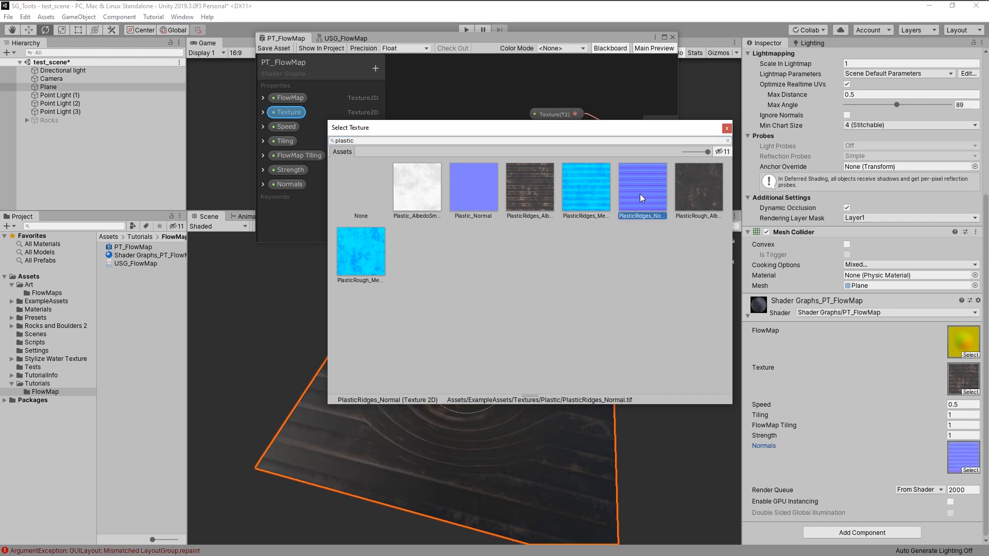
{"action": "double_click", "coordinate": [640, 194]}
{"action": "left_click_drag", "start_coordinate": [581, 295], "coordinate": [413, 342], "text": "alt"}
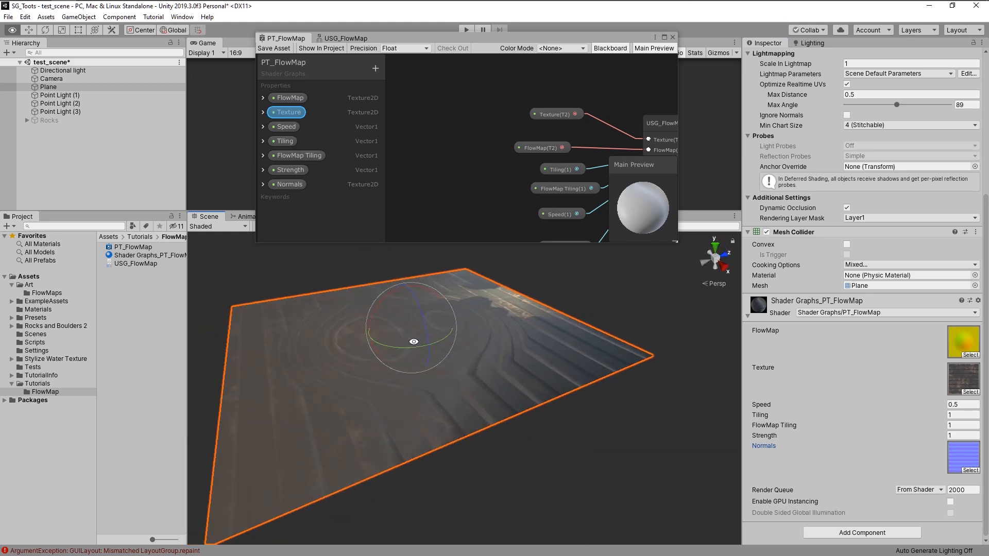
- Insert a Normal Unpack node between the copied sub-graph's output and the PBR Master's Normal input, and save the asset
{"action": "left_click_drag", "start_coordinate": [260, 302], "coordinate": [653, 393], "text": "alt"}
{"action": "middle_click_drag", "start_coordinate": [517, 146], "coordinate": [425, 134]}
{"action": "scroll", "coordinate": [425, 134], "scroll_direction": "down", "scroll_amount": 2}
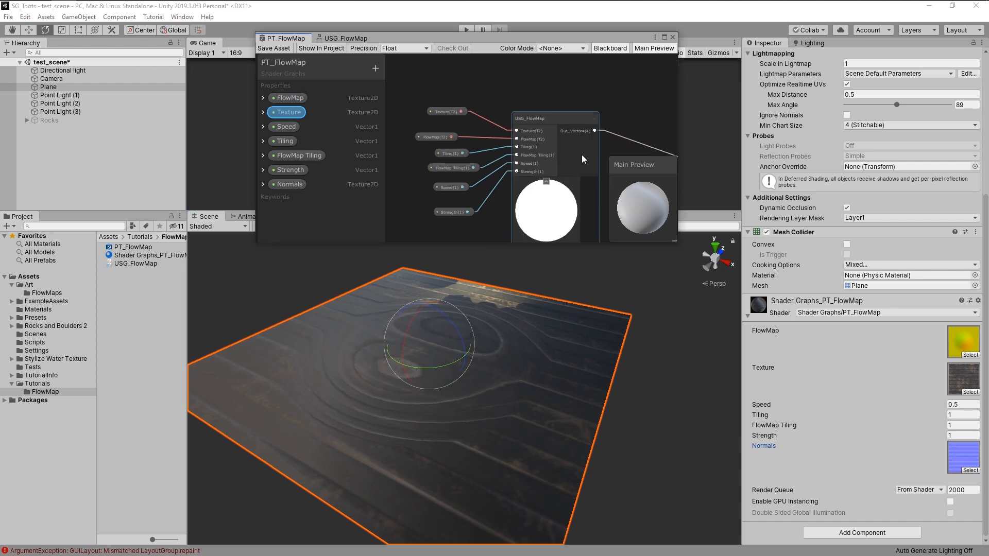
{"action": "middle_click_drag", "start_coordinate": [581, 155], "coordinate": [506, 89]}
{"action": "scroll", "coordinate": [523, 130], "scroll_direction": "down", "scroll_amount": 2}
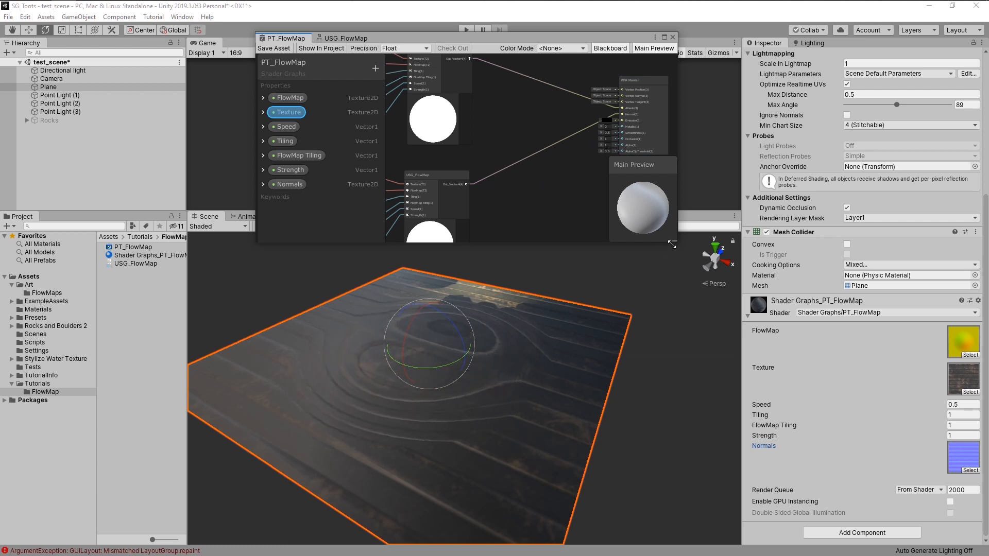
{"action": "left_click_drag", "start_coordinate": [676, 242], "coordinate": [825, 472]}
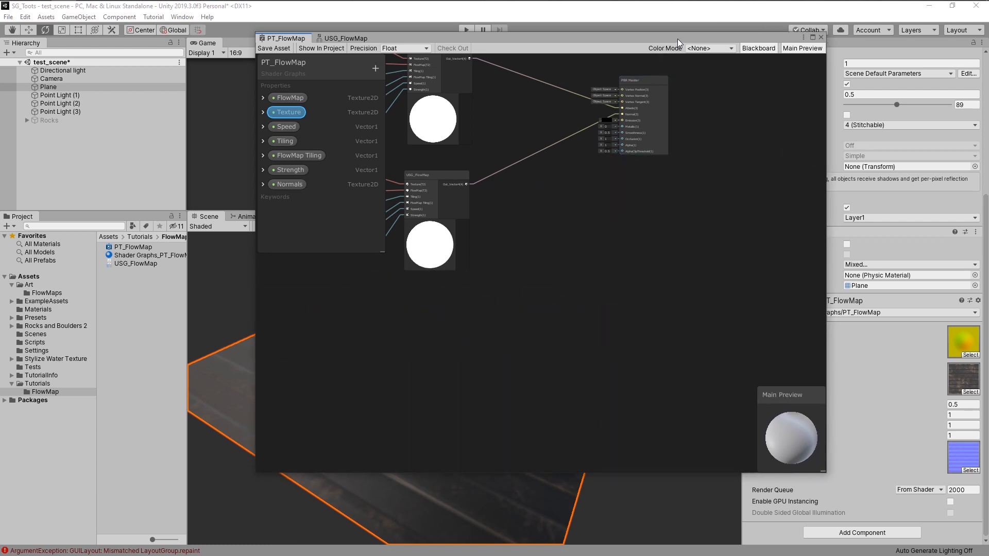
{"action": "left_click_drag", "start_coordinate": [678, 38], "coordinate": [611, 93]}
{"action": "scroll", "coordinate": [543, 227], "scroll_direction": "up", "scroll_amount": 4}
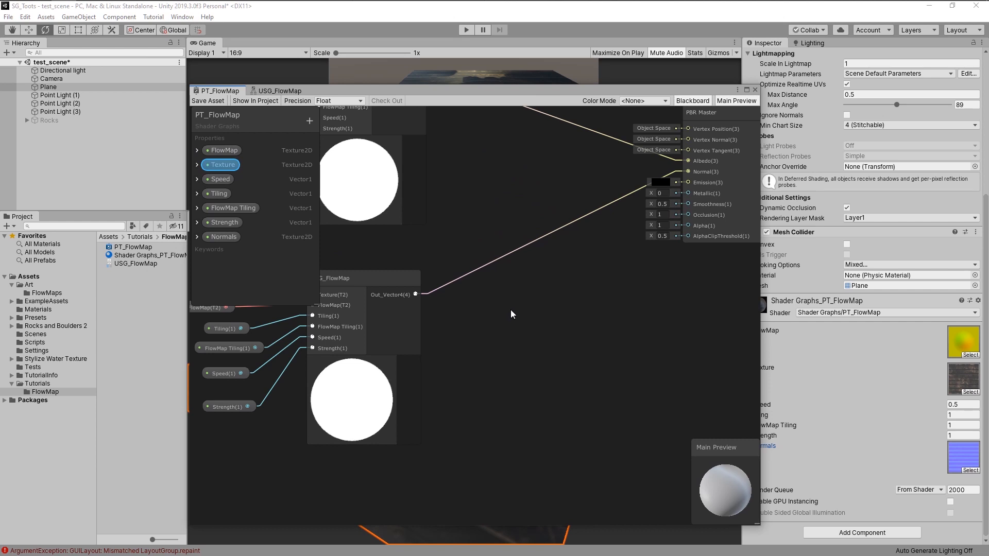
{"action": "key", "text": "space"}
{"action": "type", "text": "normal"}
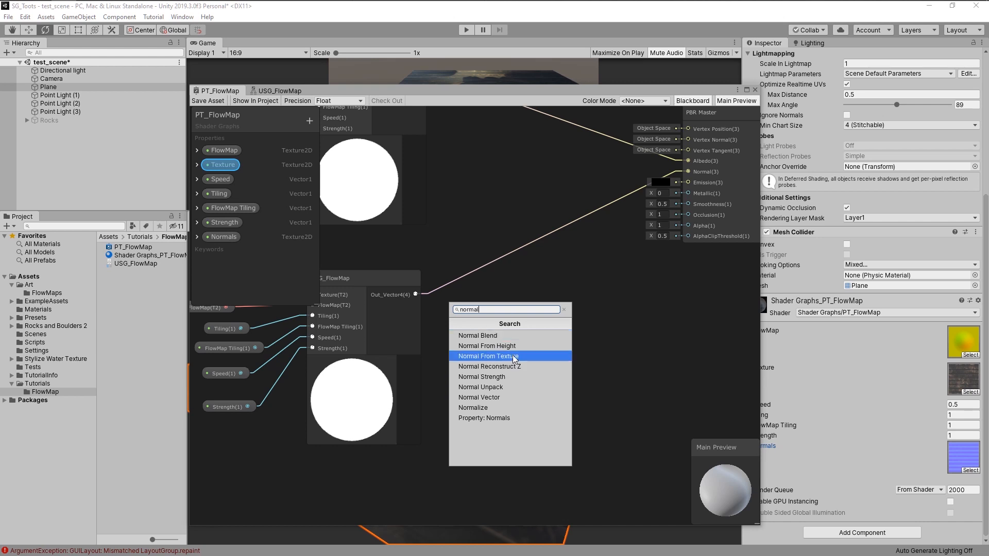
{"action": "left_click", "coordinate": [502, 387]}
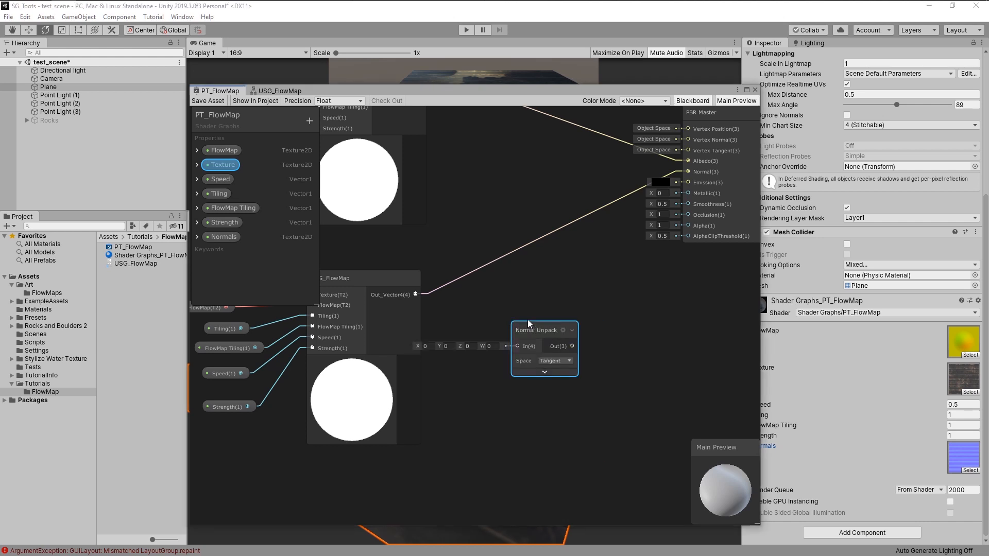
{"action": "left_click_drag", "start_coordinate": [415, 294], "coordinate": [689, 172]}
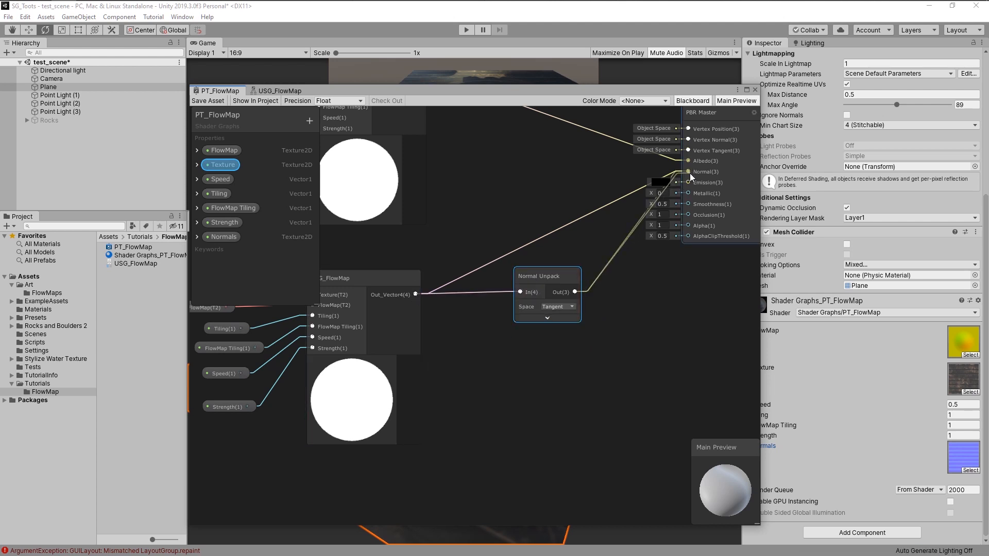
{"action": "left_click", "coordinate": [204, 102]}
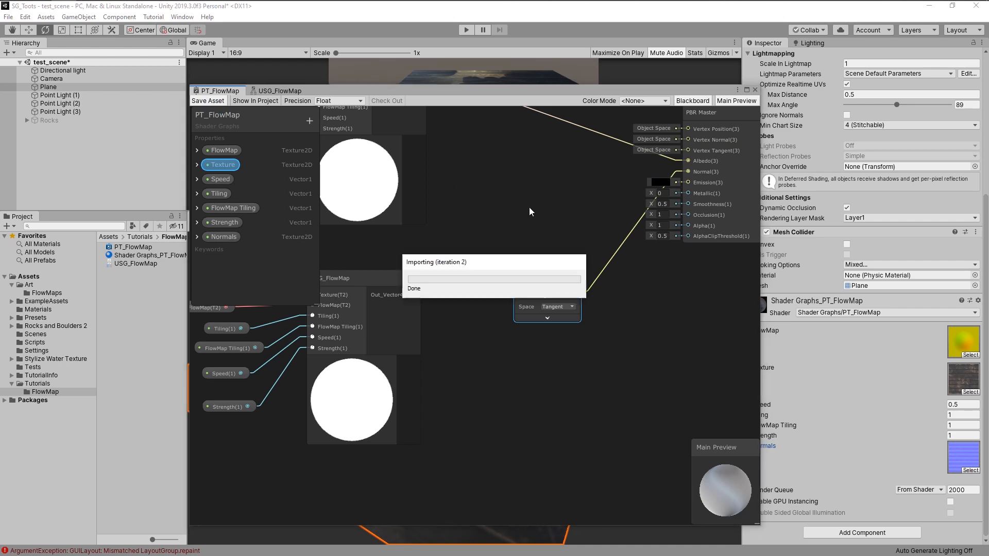
- Duplicate the plane with the Move tool active and place the copy beside the original
{"action": "left_click_drag", "start_coordinate": [759, 524], "coordinate": [587, 242]}
{"action": "left_click_drag", "start_coordinate": [580, 379], "coordinate": [479, 383], "text": "alt"}
{"action": "key", "text": "w"}
{"action": "scroll", "coordinate": [479, 379], "scroll_direction": "up", "scroll_amount": 2}
{"action": "middle_click_drag", "start_coordinate": [449, 377], "coordinate": [488, 371]}
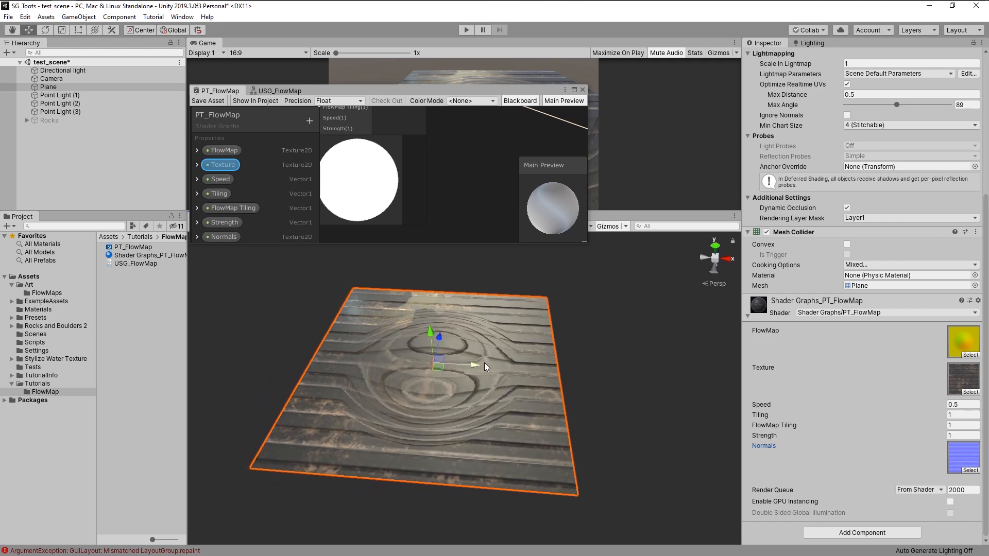
{"action": "key", "text": "ctrl+d"}
{"action": "left_click_drag", "start_coordinate": [474, 365], "coordinate": [633, 367]}
{"action": "middle_click_drag", "start_coordinate": [633, 368], "coordinate": [390, 340]}
{"action": "left_click", "coordinate": [389, 340]}
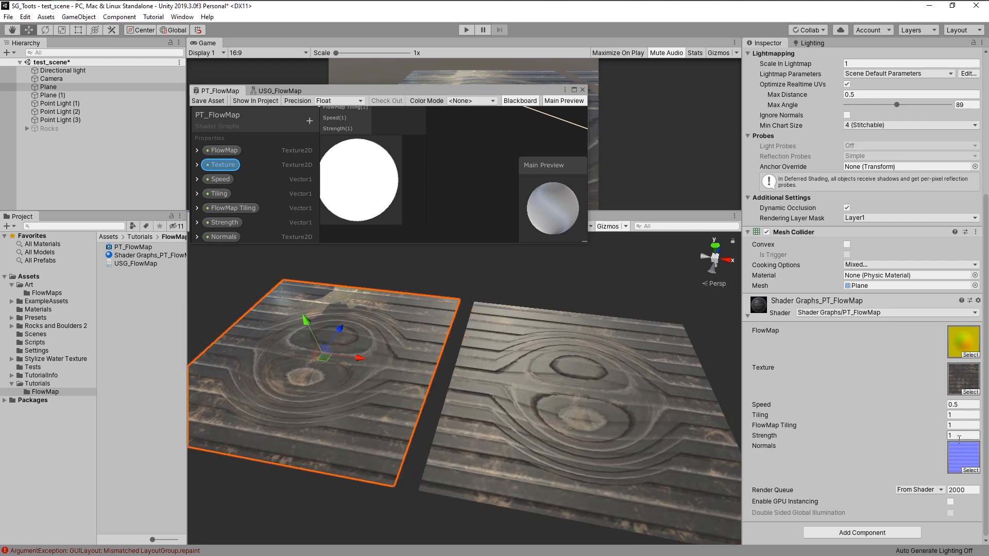
- Set the flow map material's Strength to 0
{"action": "left_click", "coordinate": [960, 436]}
{"action": "type", "text": "0"}
{"action": "left_click", "coordinate": [647, 395]}
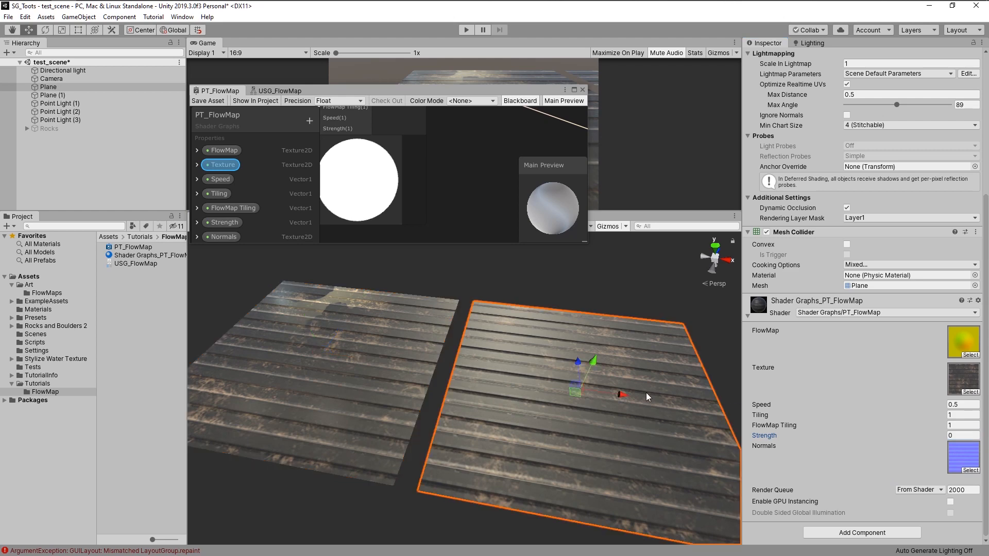
- Create a new material in the FlowMap folder
{"action": "left_click", "coordinate": [129, 304]}
{"action": "right_click", "coordinate": [129, 304]}
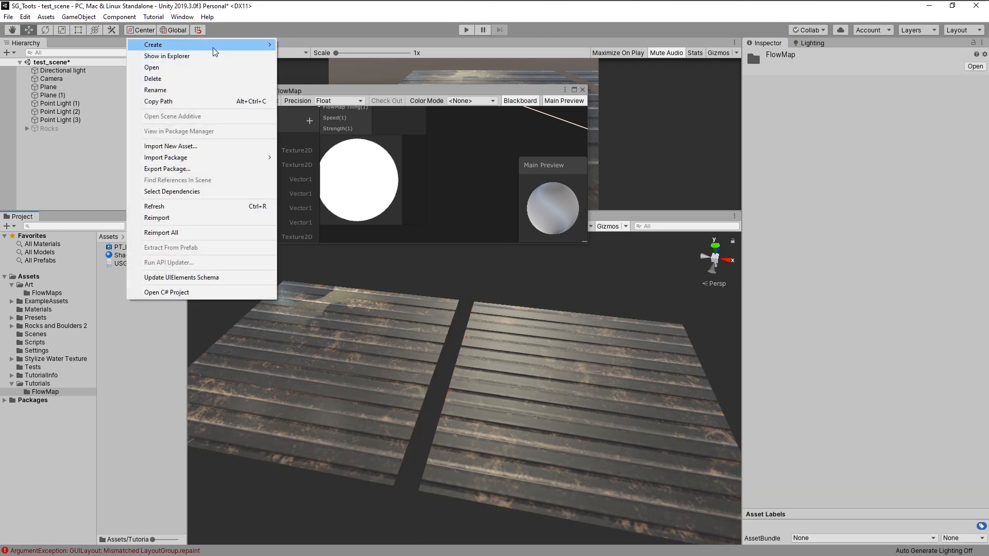
{"action": "mouse_move", "coordinate": [261, 44]}
{"action": "left_click", "coordinate": [319, 210]}
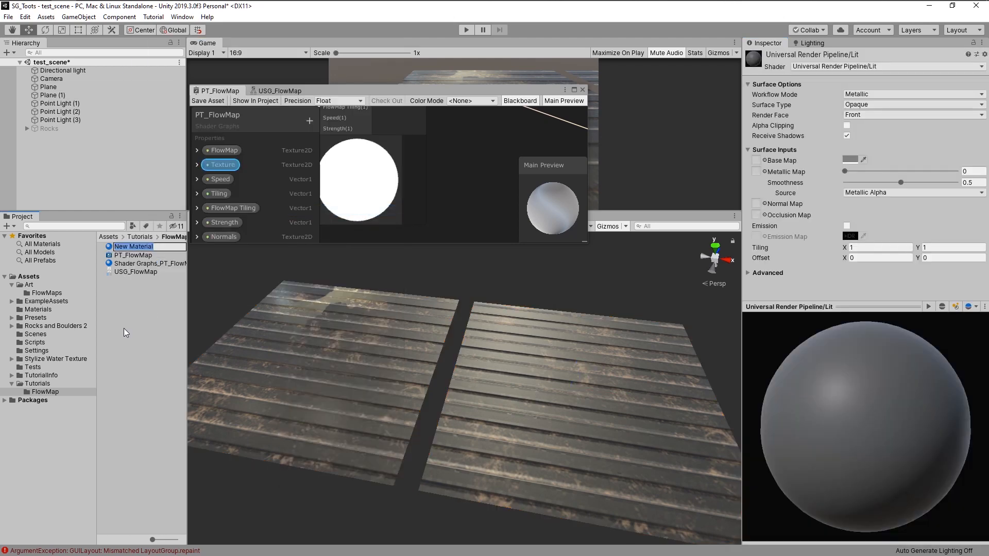
- Apply the new material to the duplicate plane and set its Base Map to PlasticRidges_Albedo
{"action": "left_click_drag", "start_coordinate": [134, 247], "coordinate": [635, 406]}
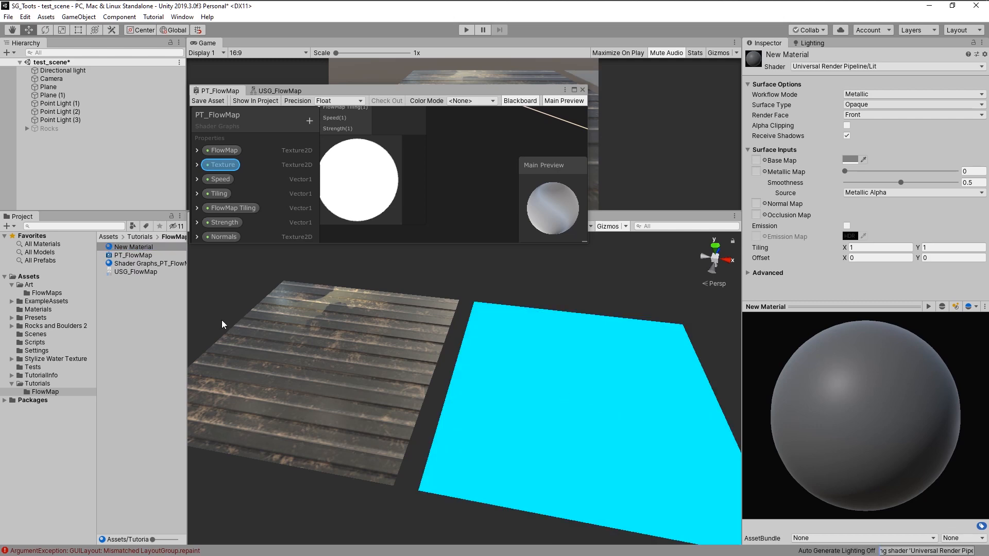
{"action": "left_click", "coordinate": [393, 393]}
{"action": "scroll", "coordinate": [925, 380], "scroll_direction": "down", "scroll_amount": 6}
{"action": "left_click", "coordinate": [956, 380]}
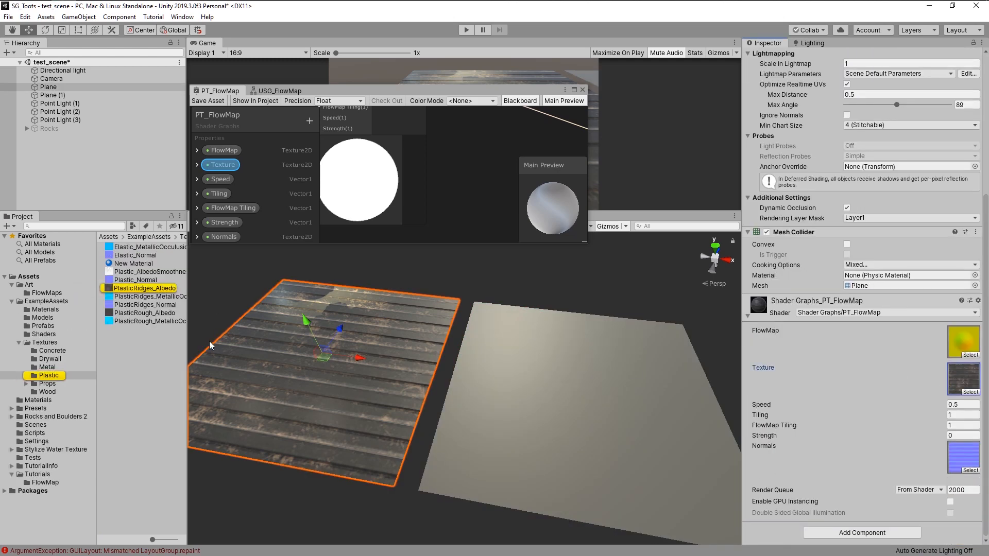
{"action": "left_click", "coordinate": [584, 396]}
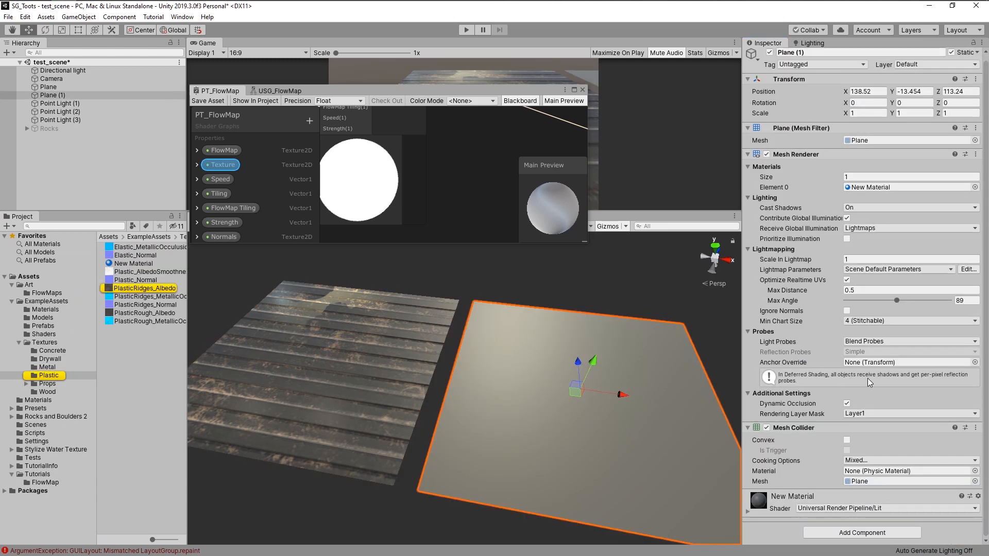
{"action": "left_click", "coordinate": [775, 495]}
{"action": "scroll", "coordinate": [774, 490], "scroll_direction": "down", "scroll_amount": 5}
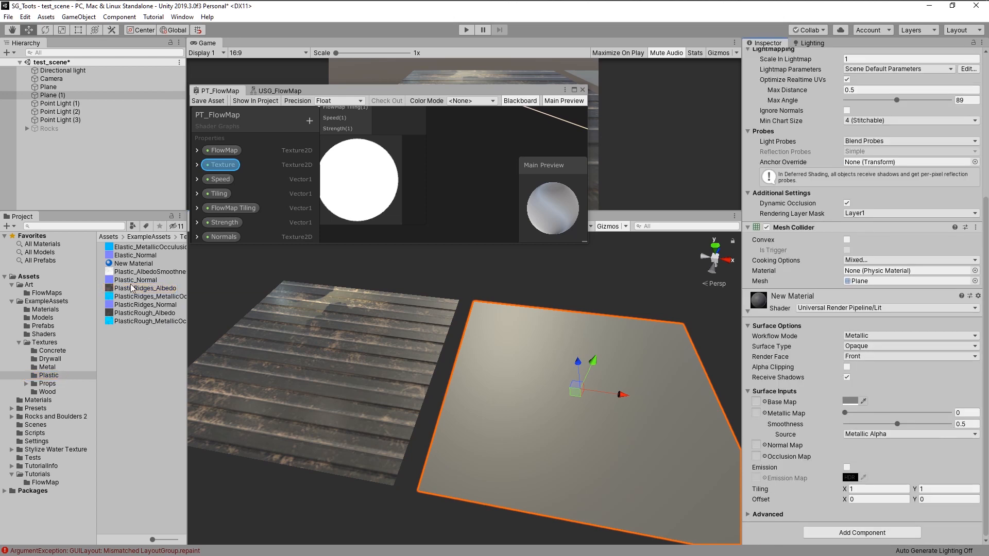
{"action": "left_click_drag", "start_coordinate": [132, 289], "coordinate": [756, 401]}
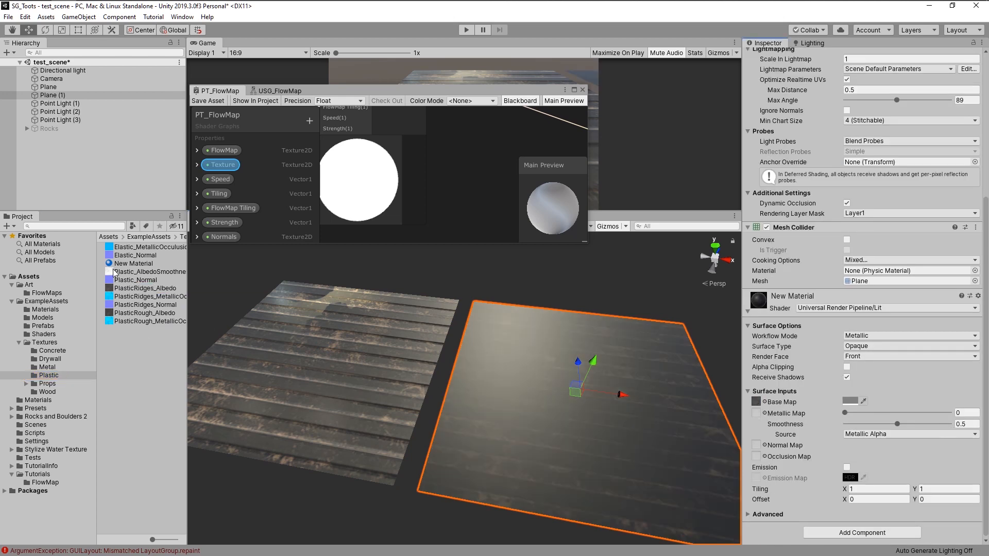
- Set the new material's Normal Map to PlasticRidges_Normal
{"action": "left_click", "coordinate": [369, 377]}
{"action": "left_click", "coordinate": [962, 448]}
{"action": "left_click", "coordinate": [554, 399]}
{"action": "left_click_drag", "start_coordinate": [132, 304], "coordinate": [756, 447]}
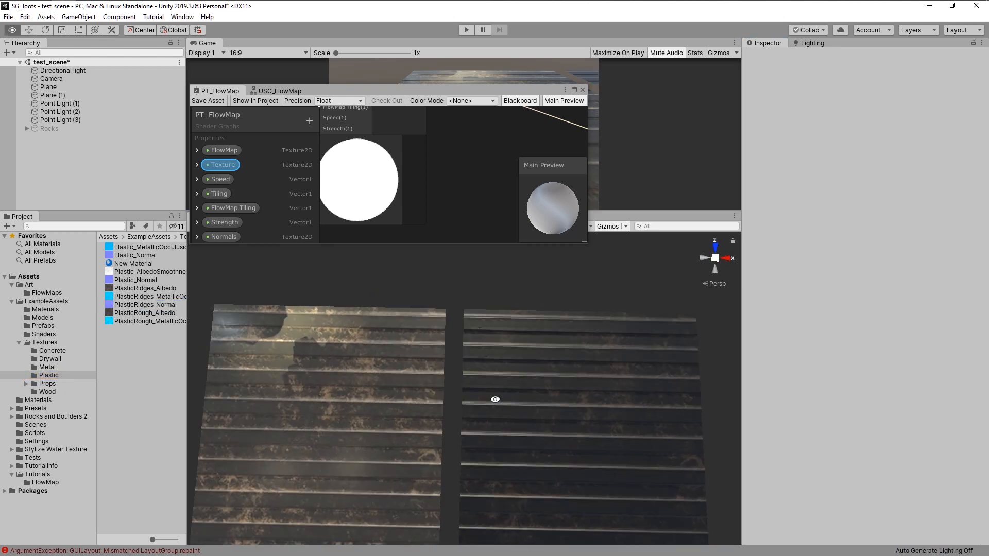
{"action": "left_click", "coordinate": [378, 383]}
{"action": "scroll", "coordinate": [377, 379], "scroll_direction": "down", "scroll_amount": 1}
{"action": "middle_click_drag", "start_coordinate": [378, 379], "coordinate": [415, 348]}
{"action": "left_click", "coordinate": [377, 395]}
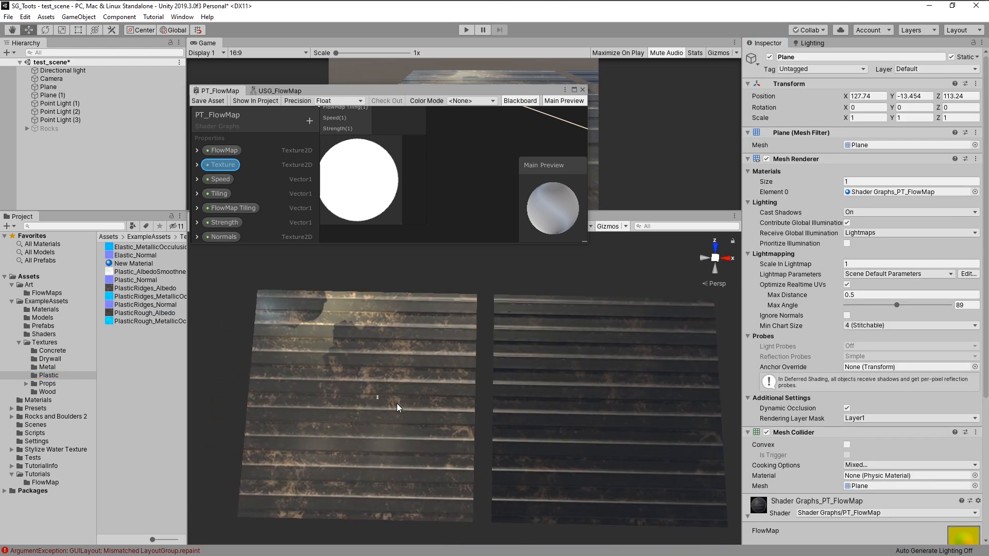
{"action": "left_click", "coordinate": [379, 399]}
{"action": "left_click_drag", "start_coordinate": [399, 403], "coordinate": [437, 321]}
{"action": "key", "text": "ctrl+z"}
{"action": "scroll", "coordinate": [438, 399], "scroll_direction": "up", "scroll_amount": 6}
- Clear the baked lighting data from the Lighting settings
{"action": "left_click", "coordinate": [812, 43]}
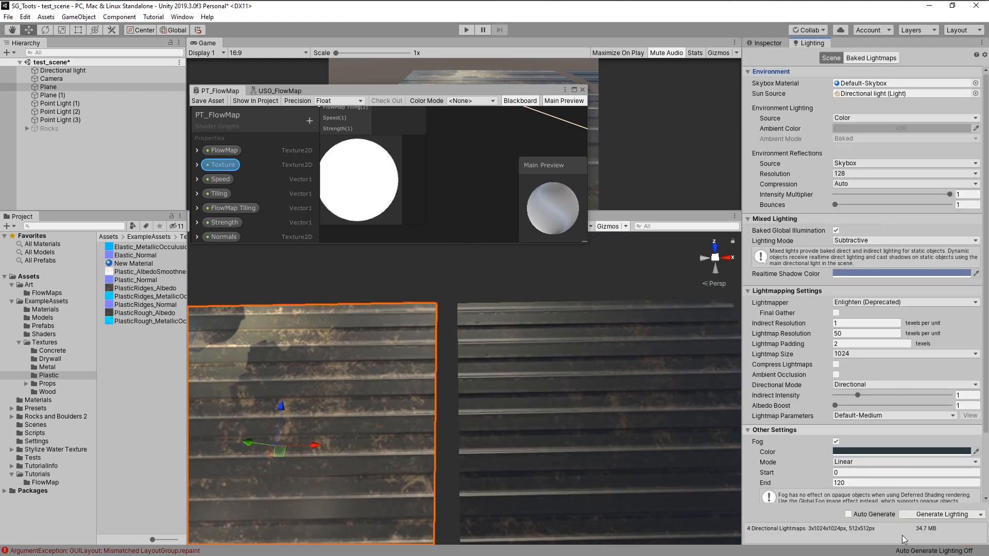
{"action": "left_click", "coordinate": [981, 514]}
{"action": "left_click", "coordinate": [933, 539]}
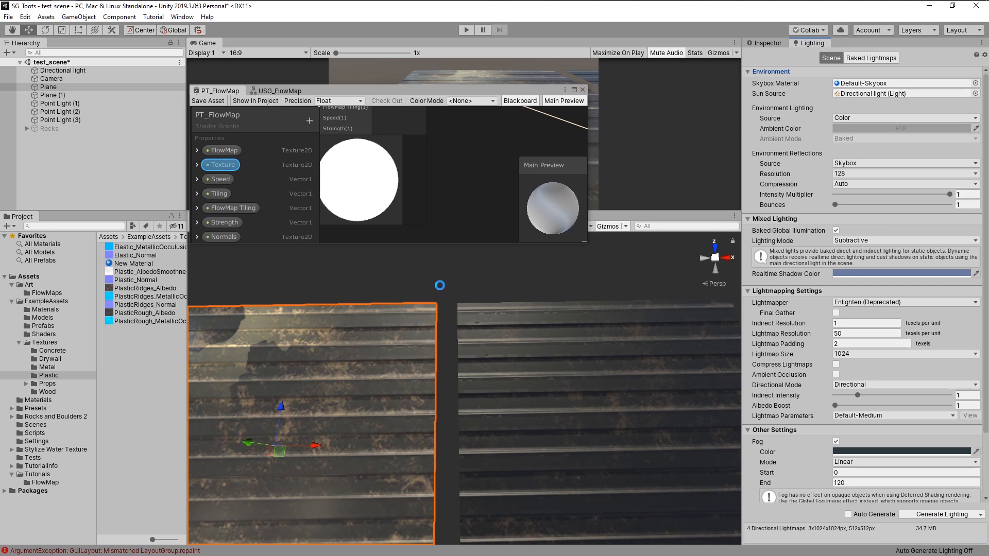
- Set the new material's Base Map color to white, FFFFFF
{"action": "left_click", "coordinate": [488, 395]}
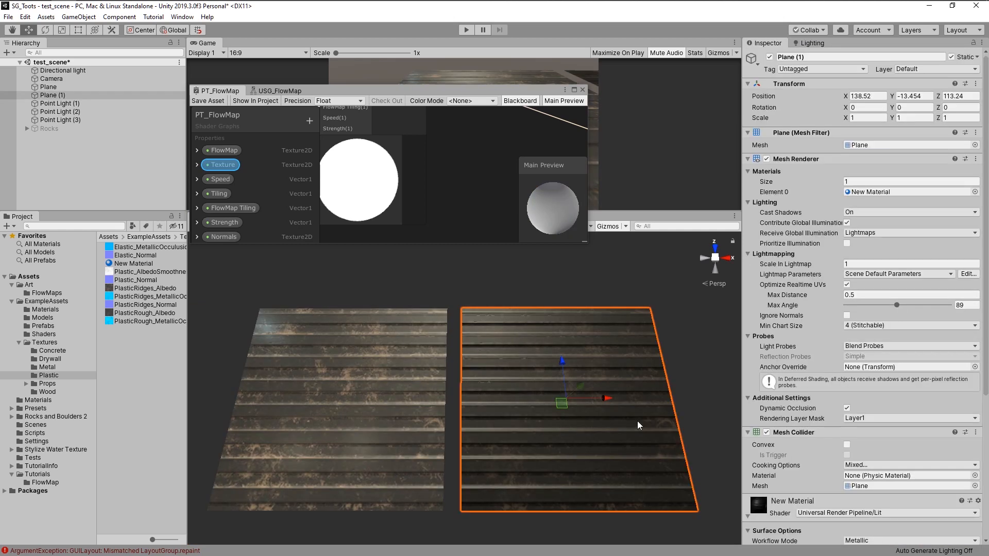
{"action": "scroll", "coordinate": [865, 405], "scroll_direction": "down", "scroll_amount": 5}
{"action": "left_click", "coordinate": [849, 401]}
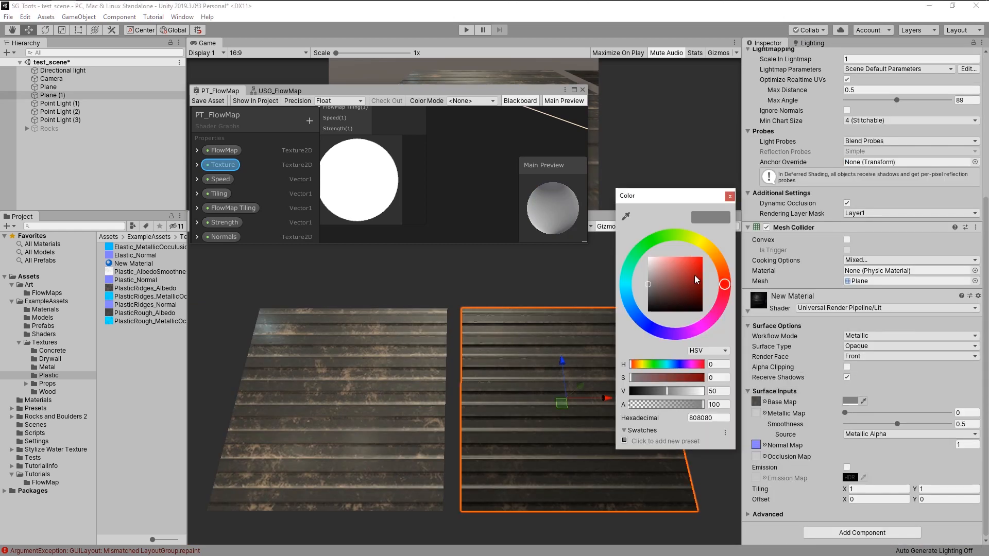
{"action": "left_click_drag", "start_coordinate": [659, 282], "coordinate": [628, 236]}
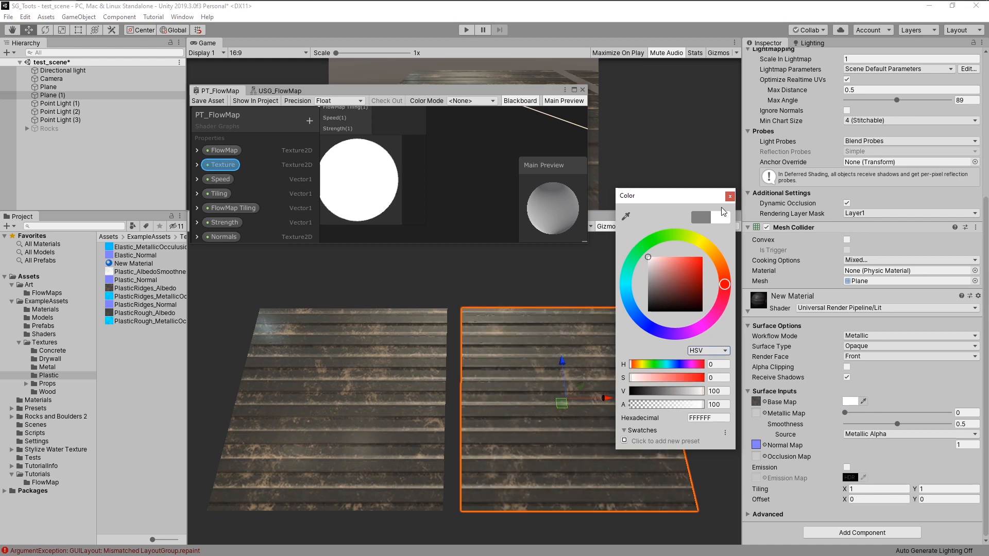
{"action": "left_click", "coordinate": [730, 195]}
- Examine both planes side by side from different viewpoints
{"action": "left_click_drag", "start_coordinate": [484, 401], "coordinate": [227, 345], "text": "alt"}
{"action": "left_click", "coordinate": [341, 372]}
{"action": "left_click", "coordinate": [514, 403], "text": "shift"}
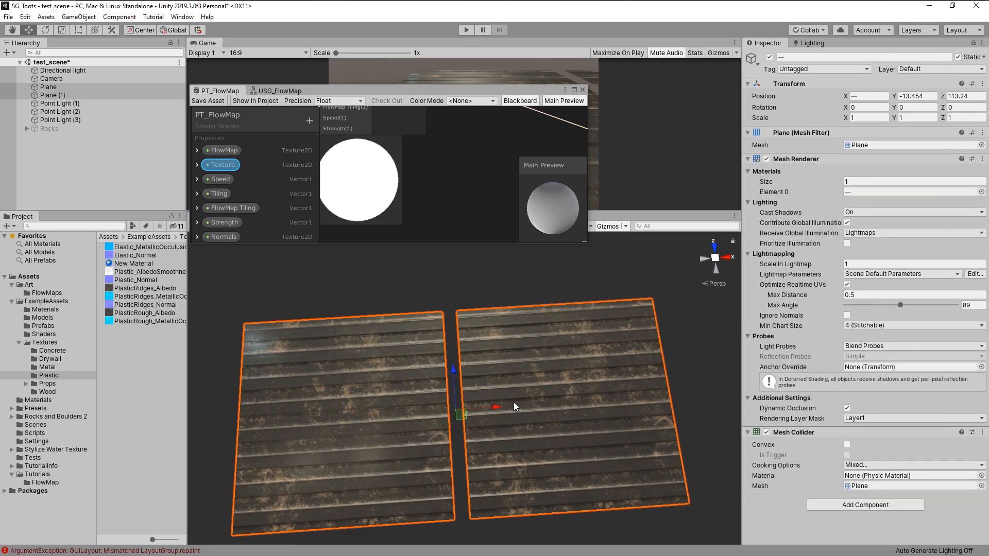
{"action": "left_click_drag", "start_coordinate": [495, 407], "coordinate": [622, 397]}
{"action": "middle_click_drag", "start_coordinate": [592, 401], "coordinate": [474, 416]}
{"action": "left_click", "coordinate": [712, 384]}
{"action": "left_click_drag", "start_coordinate": [588, 384], "coordinate": [563, 389], "text": "alt"}
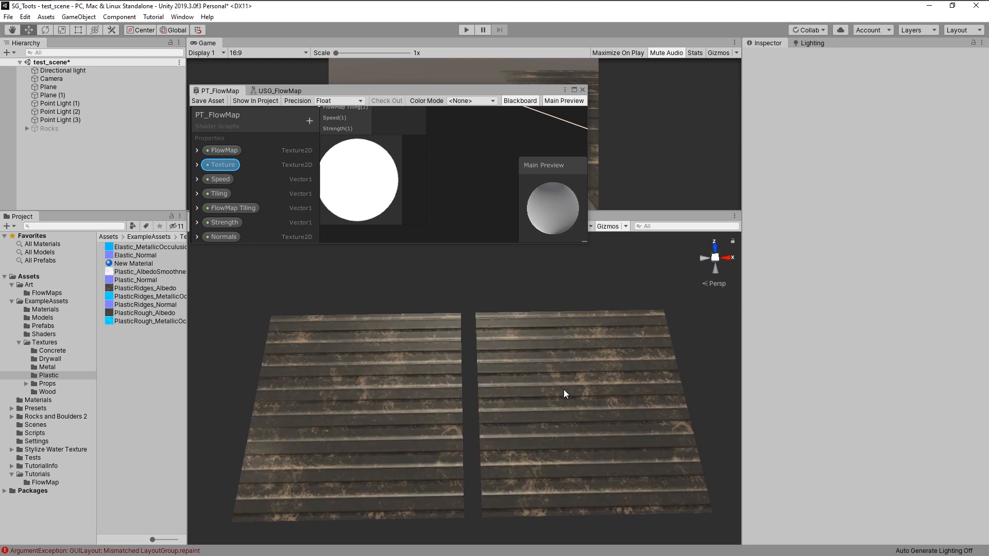
{"action": "key", "text": "ctrl+z"}
{"action": "middle_click_drag", "start_coordinate": [662, 389], "coordinate": [700, 378]}
- Delete the duplicate plane
{"action": "left_click", "coordinate": [608, 366]}
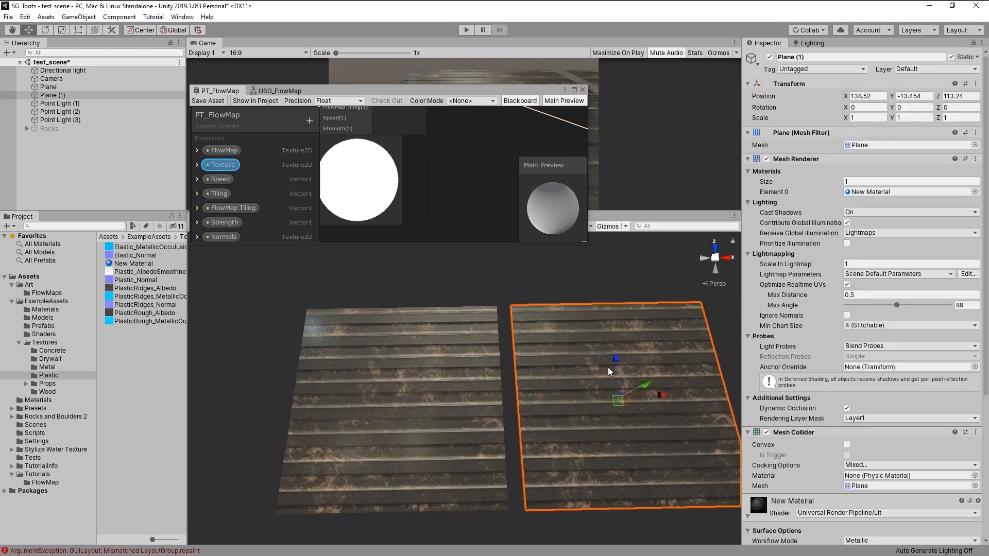
{"action": "key", "text": "Delete"}
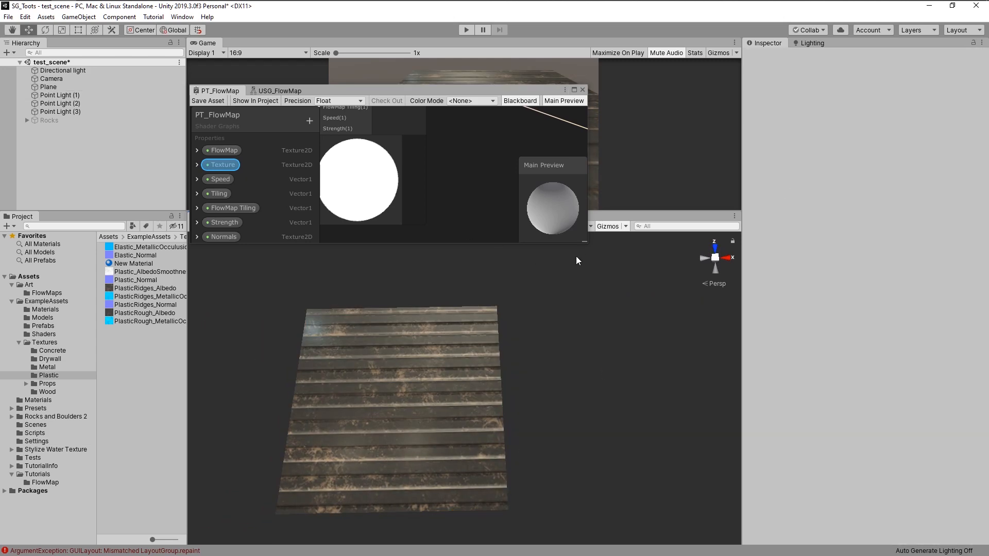
{"action": "left_click_drag", "start_coordinate": [583, 242], "coordinate": [655, 289]}
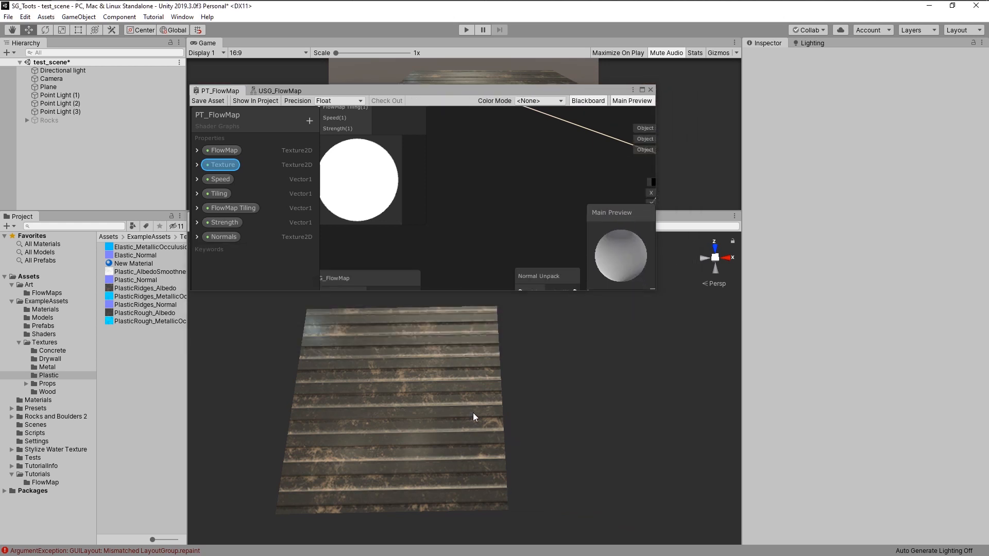
- Set the flow map material's Strength to 0.5
{"action": "left_click", "coordinate": [474, 413]}
{"action": "scroll", "coordinate": [912, 436], "scroll_direction": "down", "scroll_amount": 5}
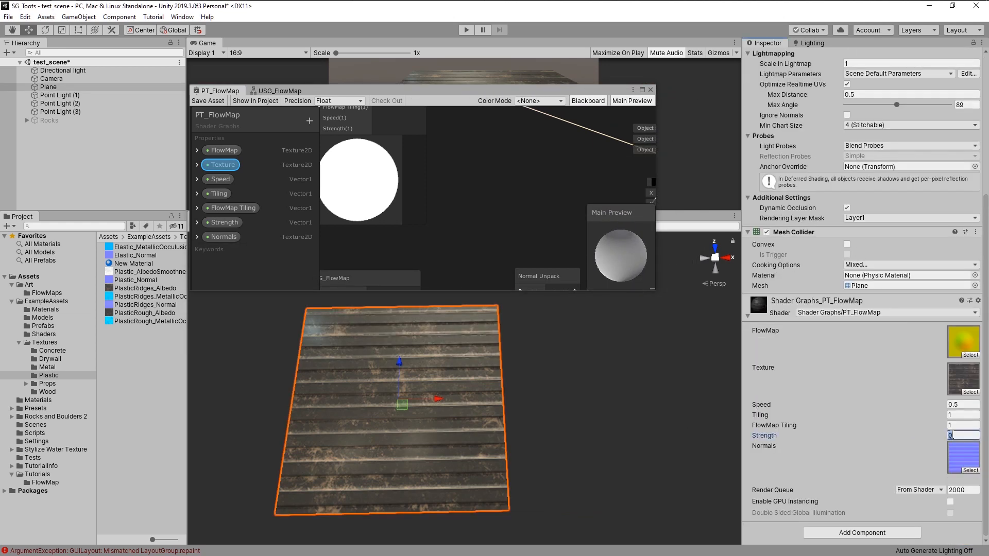
{"action": "type", "text": ".5"}
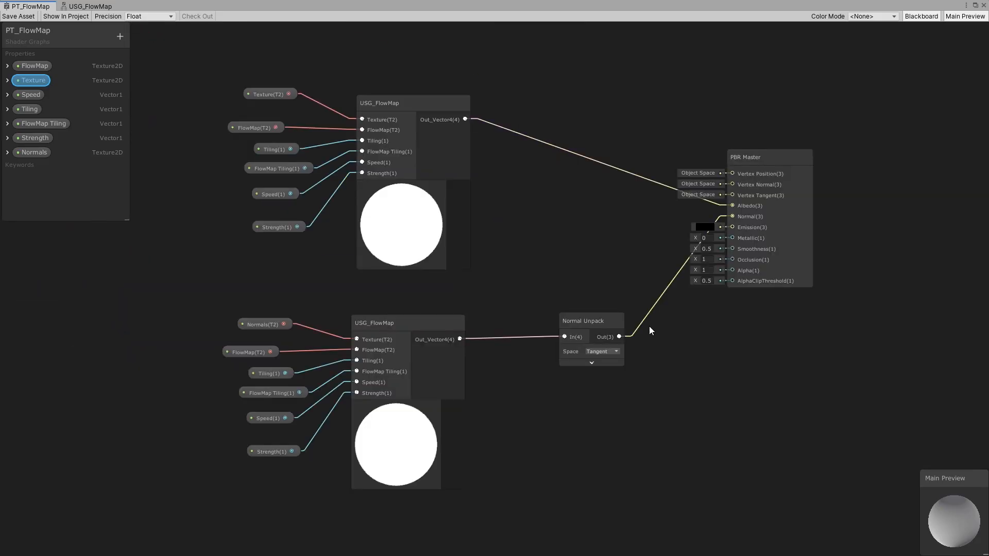
- Move the lower normal-map node group up slightly in the graph
{"action": "scroll", "coordinate": [516, 322], "scroll_direction": "down", "scroll_amount": 1}
{"action": "left_click_drag", "start_coordinate": [533, 465], "coordinate": [267, 307]}
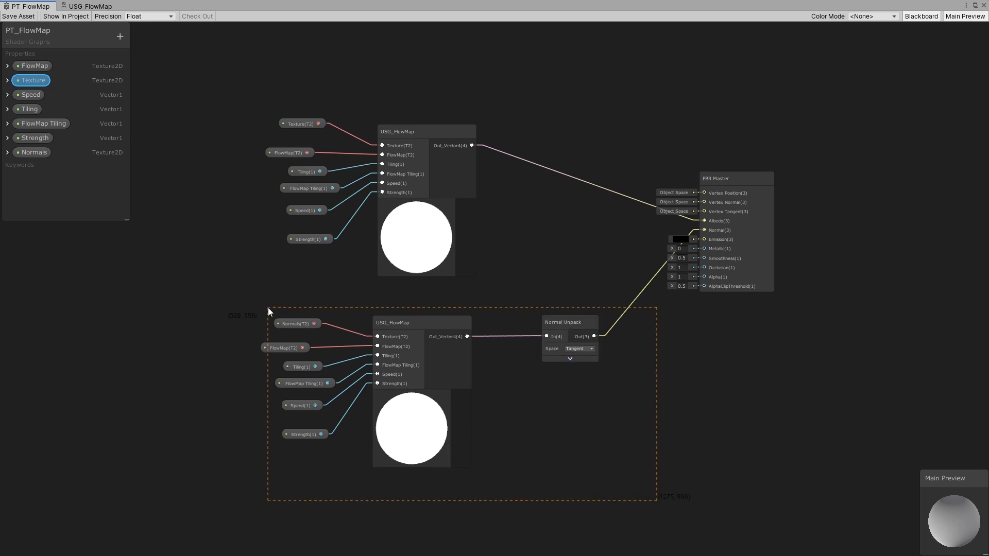
{"action": "left_click_drag", "start_coordinate": [436, 322], "coordinate": [434, 310]}
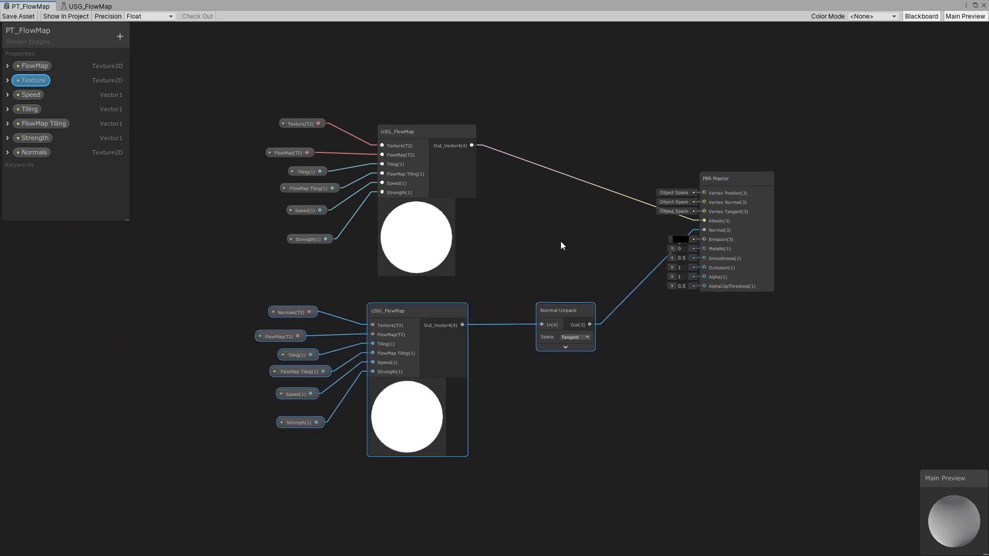
{"action": "middle_click_drag", "start_coordinate": [539, 192], "coordinate": [546, 236]}
{"action": "left_click", "coordinate": [547, 232]}
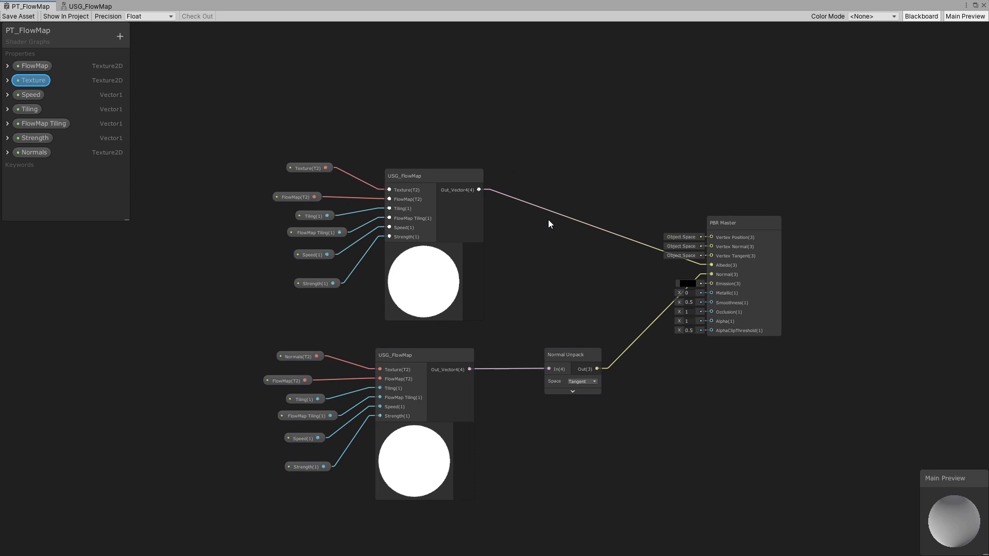
- Add a Multiply node next to the upper USG_FlowMap node's output
{"action": "key", "text": "space"}
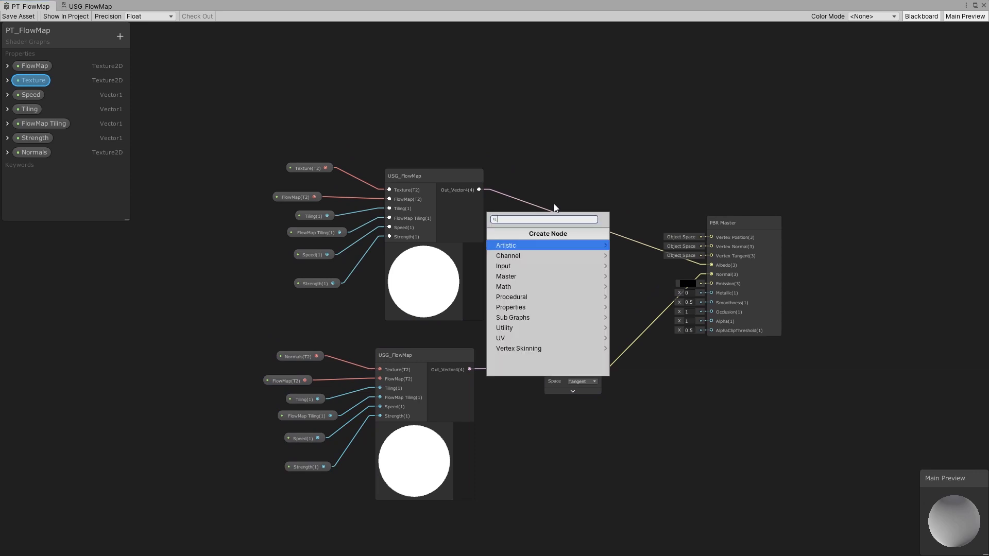
{"action": "left_click", "coordinate": [527, 243]}
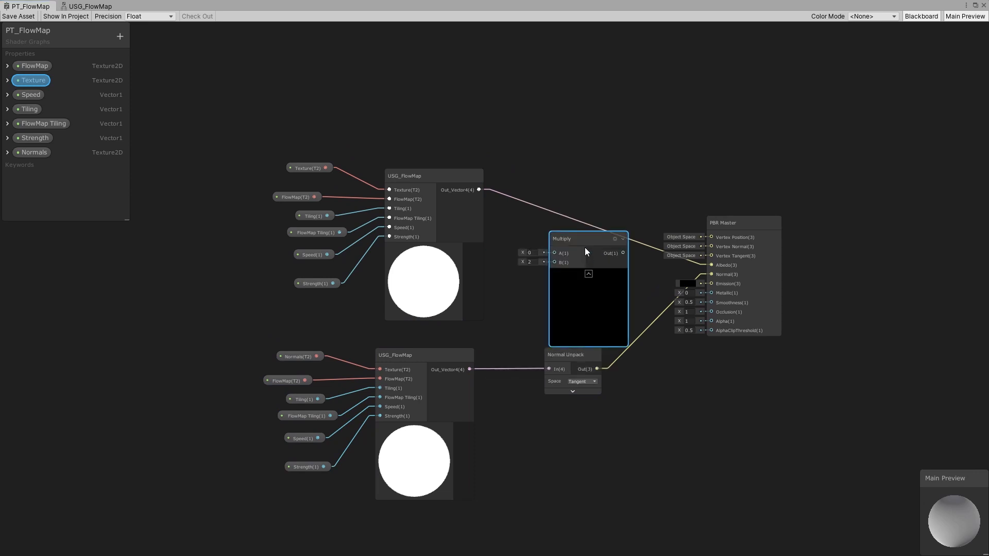
{"action": "left_click_drag", "start_coordinate": [586, 242], "coordinate": [581, 182]}
{"action": "left_click", "coordinate": [586, 220]}
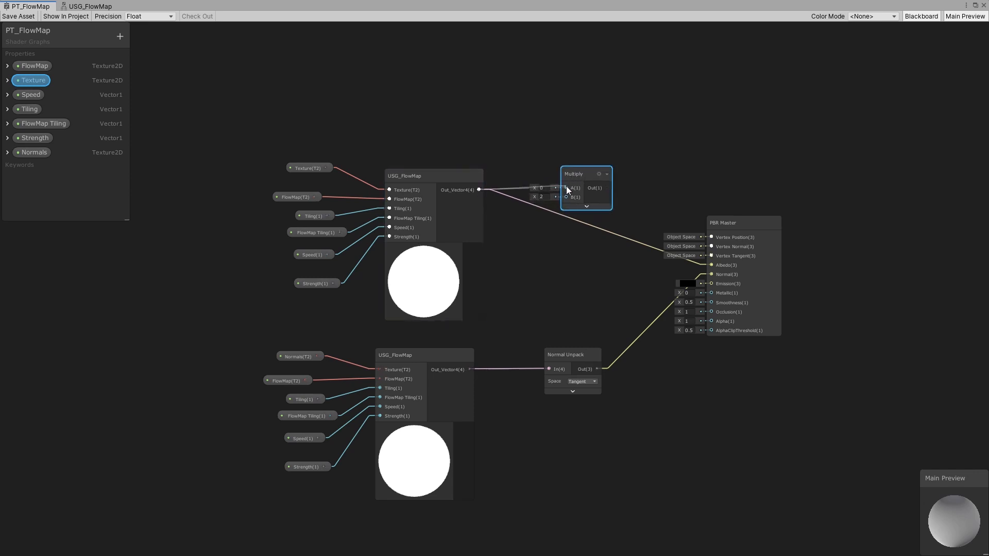
- Add a Color node and convert it into a property
{"action": "key", "text": "space"}
{"action": "type", "text": "col"}
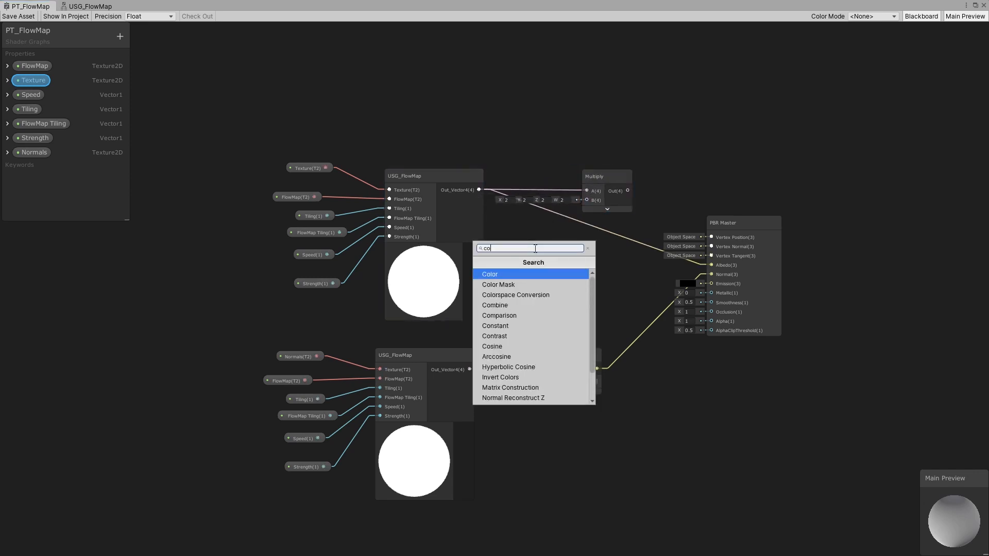
{"action": "left_click", "coordinate": [517, 276]}
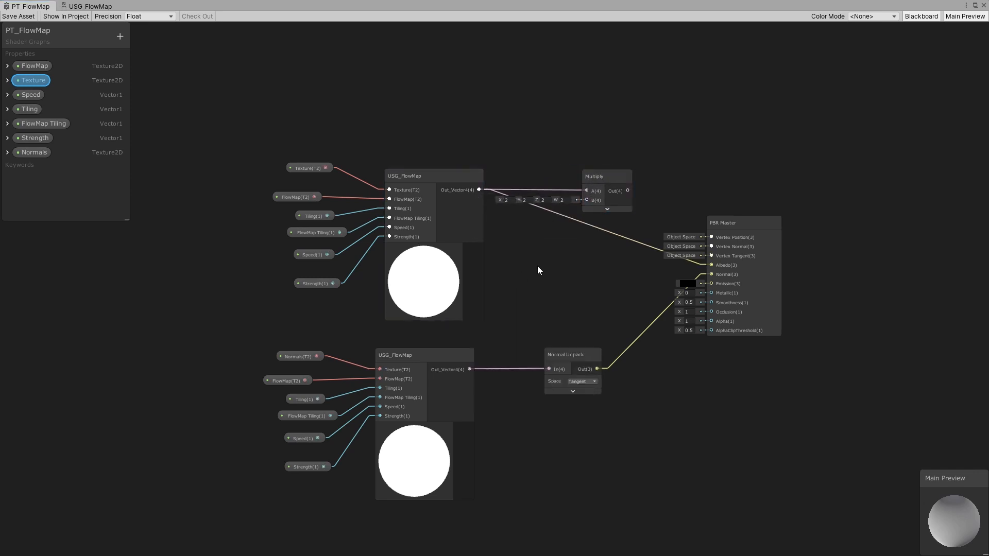
{"action": "left_click_drag", "start_coordinate": [554, 269], "coordinate": [530, 246]}
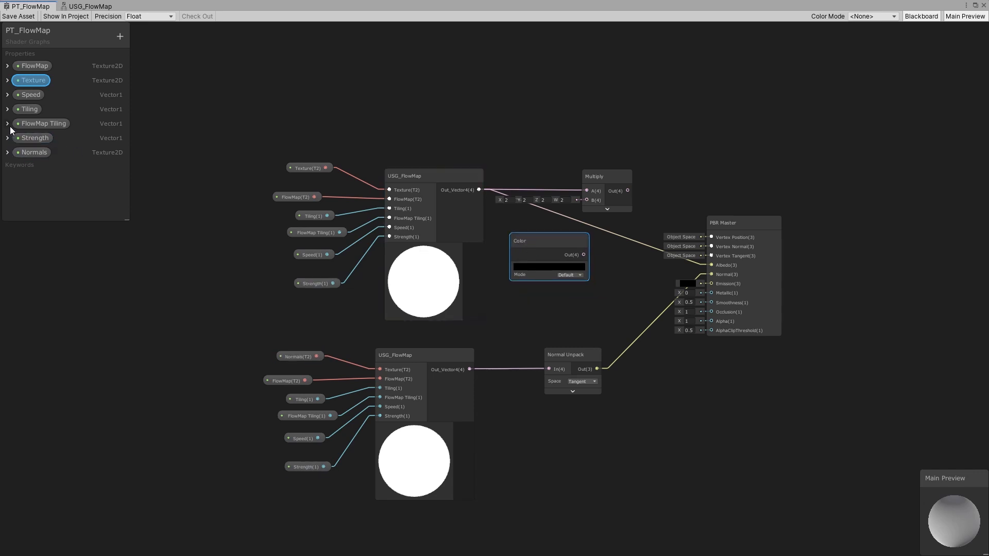
{"action": "right_click", "coordinate": [535, 240]}
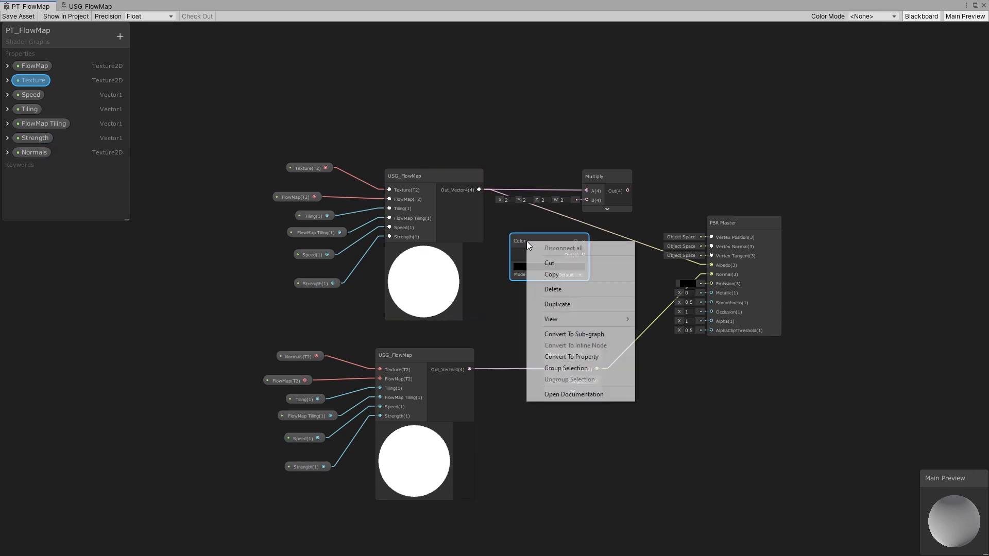
{"action": "left_click", "coordinate": [571, 357]}
- Rename the new color property to Tint
{"action": "right_click", "coordinate": [32, 168]}
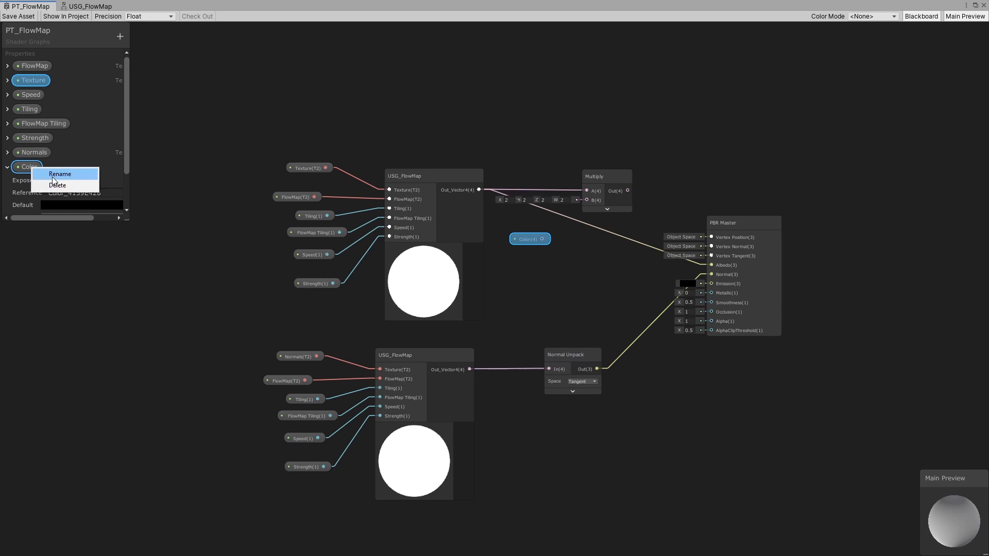
{"action": "left_click", "coordinate": [52, 177]}
{"action": "type", "text": "Tint"}
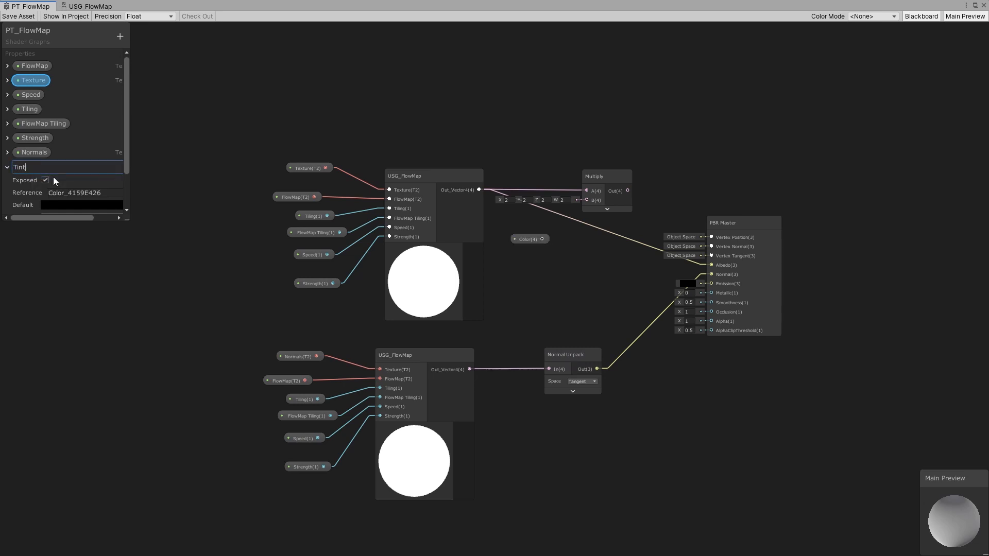
{"action": "left_click", "coordinate": [7, 169]}
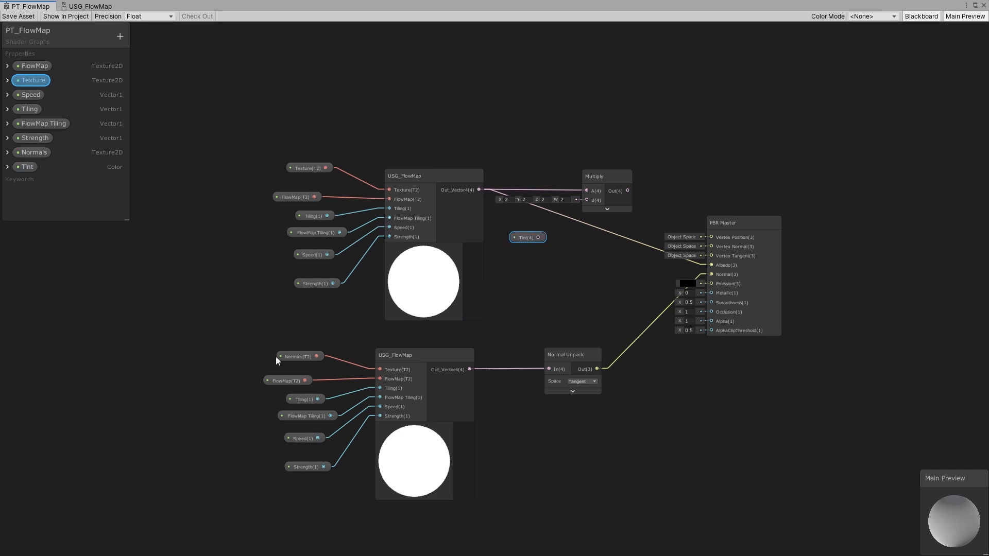
- Rearrange the nodes, connect Tint to the Multiply node's B input, and route the Multiply output to Albedo
{"action": "left_click_drag", "start_coordinate": [430, 369], "coordinate": [445, 369]}
{"action": "left_click_drag", "start_coordinate": [553, 355], "coordinate": [544, 355]}
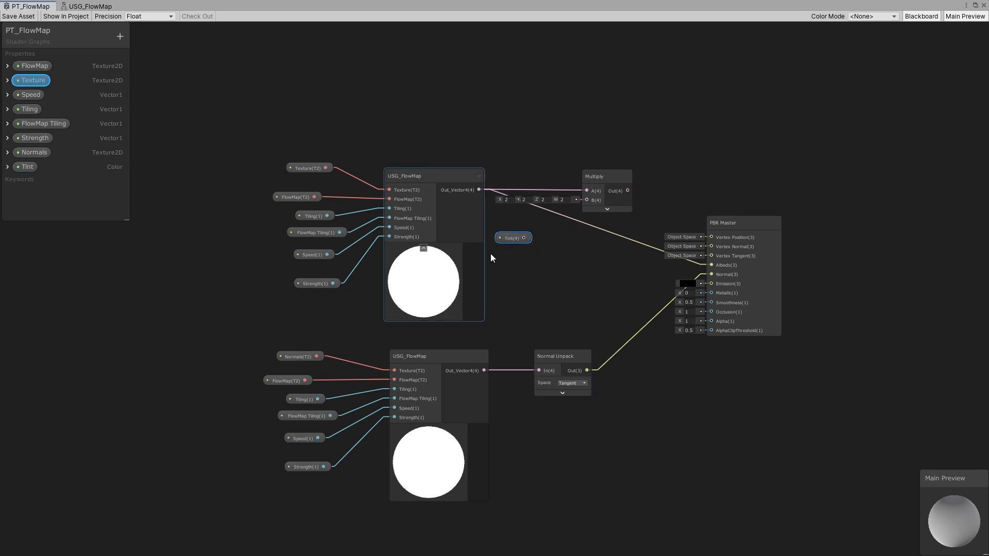
{"action": "left_click_drag", "start_coordinate": [536, 356], "coordinate": [527, 355]}
{"action": "left_click_drag", "start_coordinate": [523, 238], "coordinate": [588, 200]}
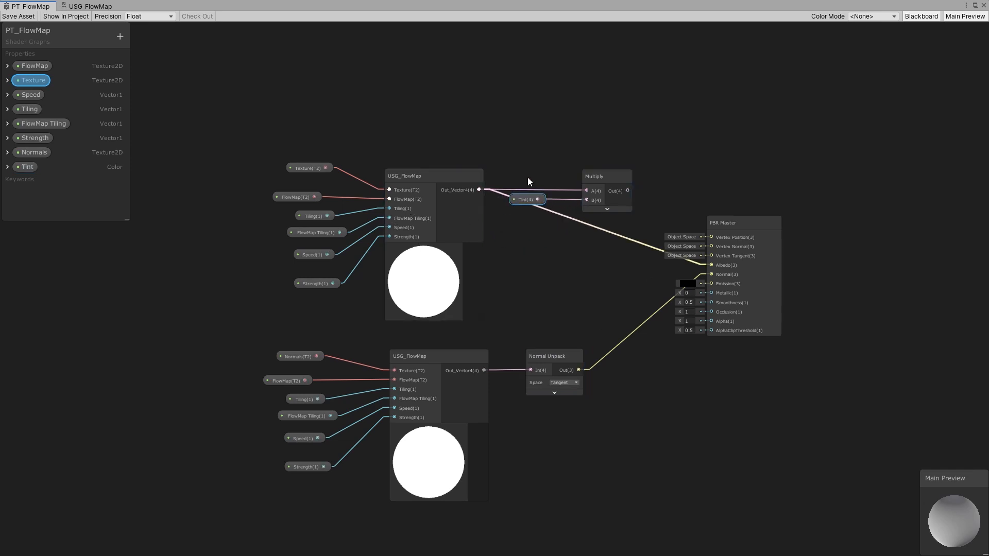
{"action": "left_click_drag", "start_coordinate": [525, 202], "coordinate": [525, 234]}
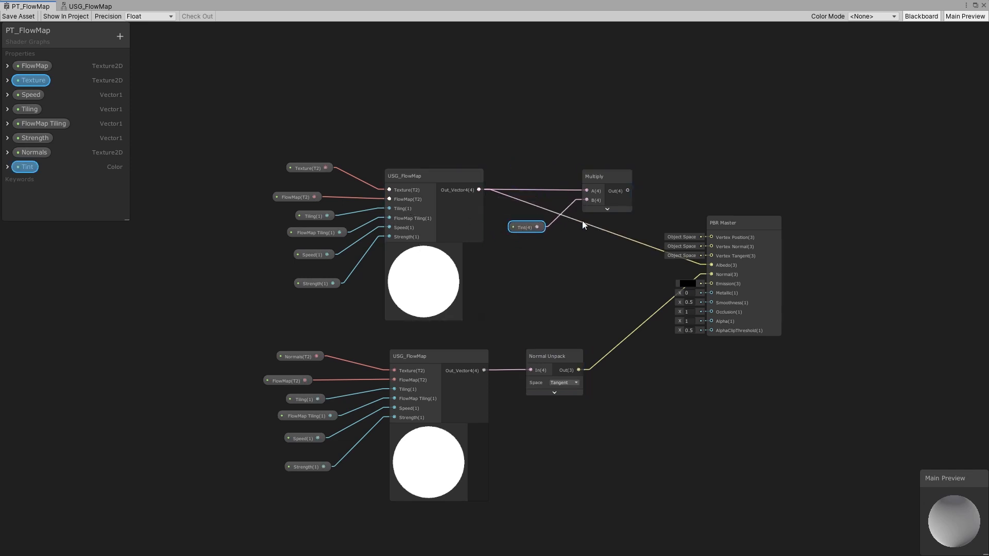
- Reorder the blackboard properties, placing FlowMap Tiling first and Tint third
{"action": "left_click", "coordinate": [8, 167]}
{"action": "scroll", "coordinate": [67, 173], "scroll_direction": "down", "scroll_amount": 3}
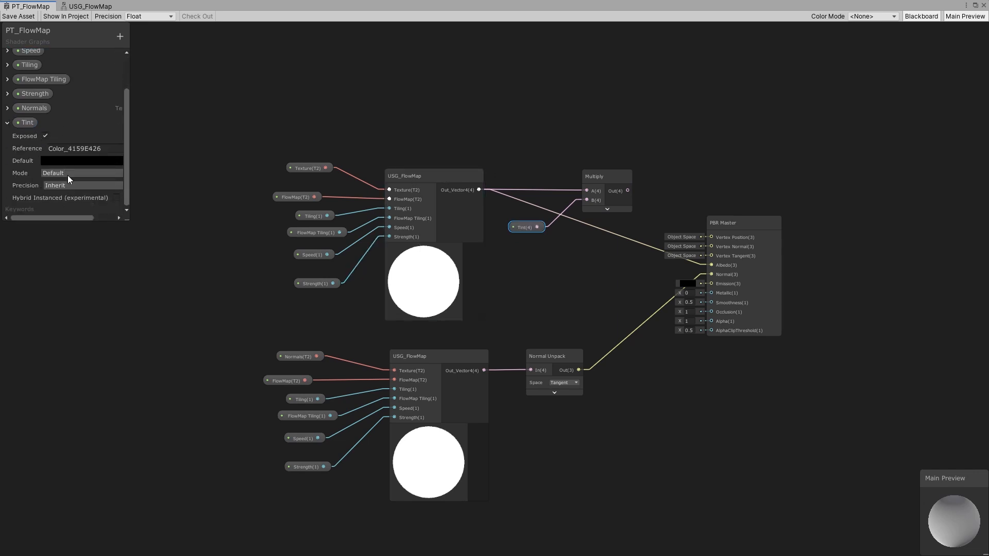
{"action": "left_click", "coordinate": [8, 124]}
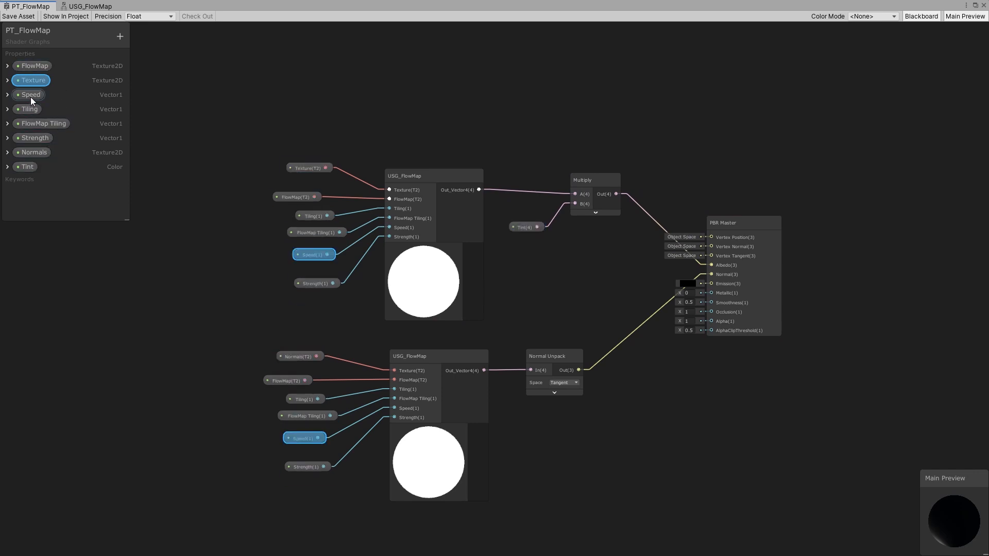
{"action": "left_click_drag", "start_coordinate": [41, 124], "coordinate": [37, 62]}
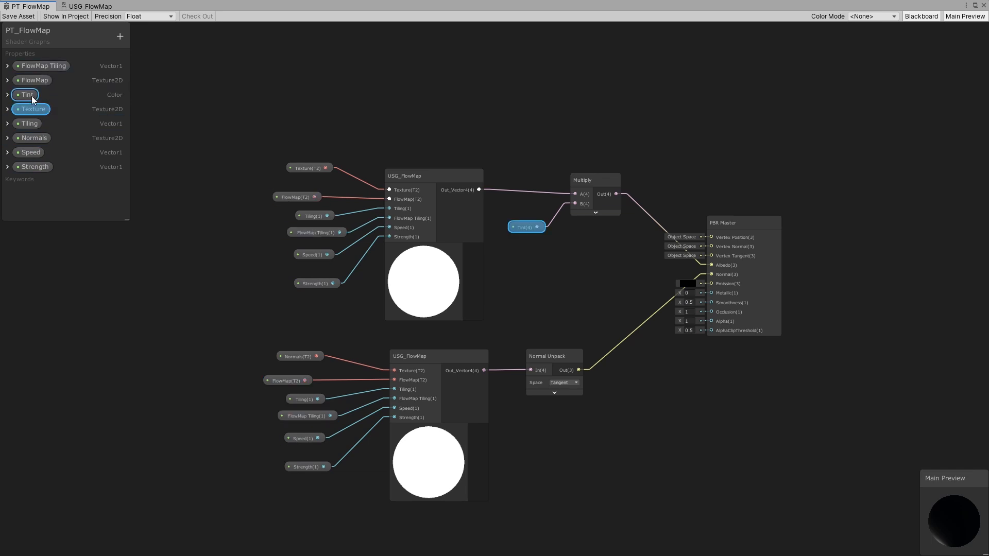
{"action": "left_click_drag", "start_coordinate": [34, 123], "coordinate": [42, 108]}
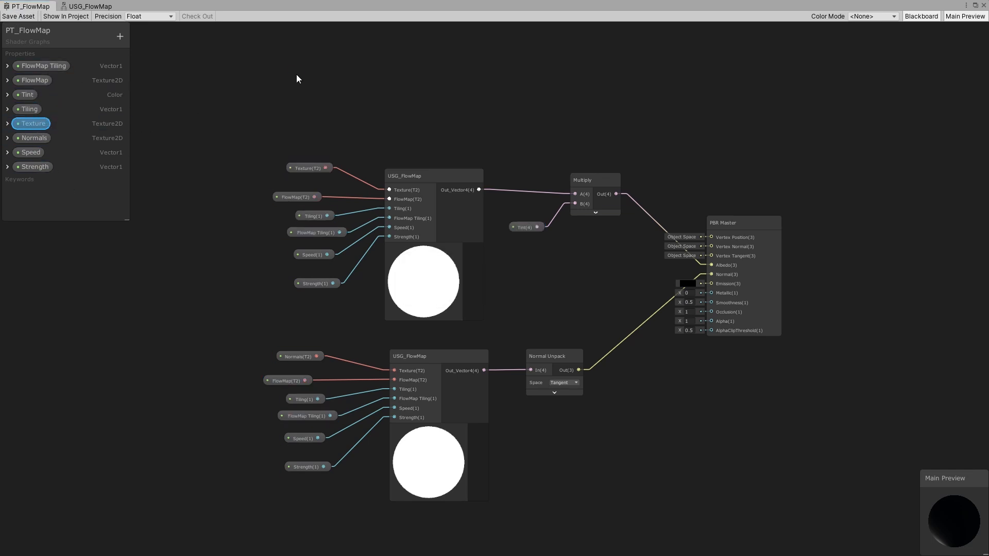
- Select the plane and open its material's Tint color picker
{"action": "left_click", "coordinate": [975, 4]}
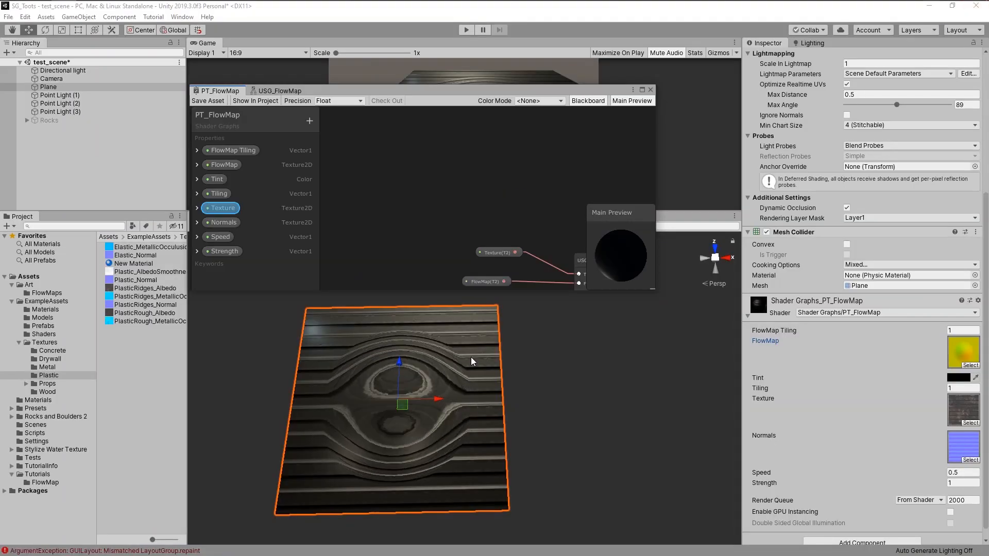
{"action": "left_click_drag", "start_coordinate": [471, 357], "coordinate": [520, 378], "text": "alt"}
{"action": "left_click", "coordinate": [649, 380]}
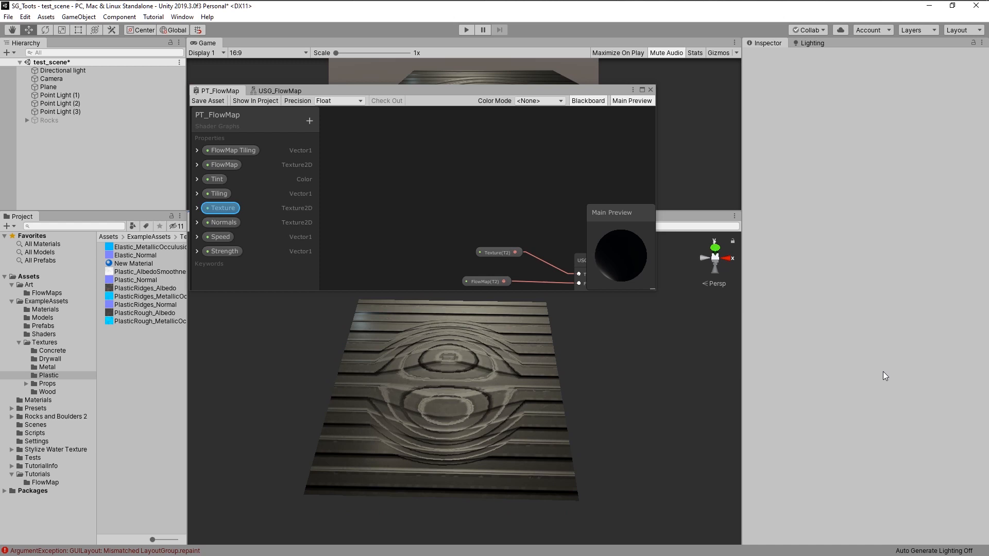
{"action": "left_click", "coordinate": [520, 395]}
{"action": "scroll", "coordinate": [865, 335], "scroll_direction": "down", "scroll_amount": 10}
{"action": "left_click", "coordinate": [958, 367]}
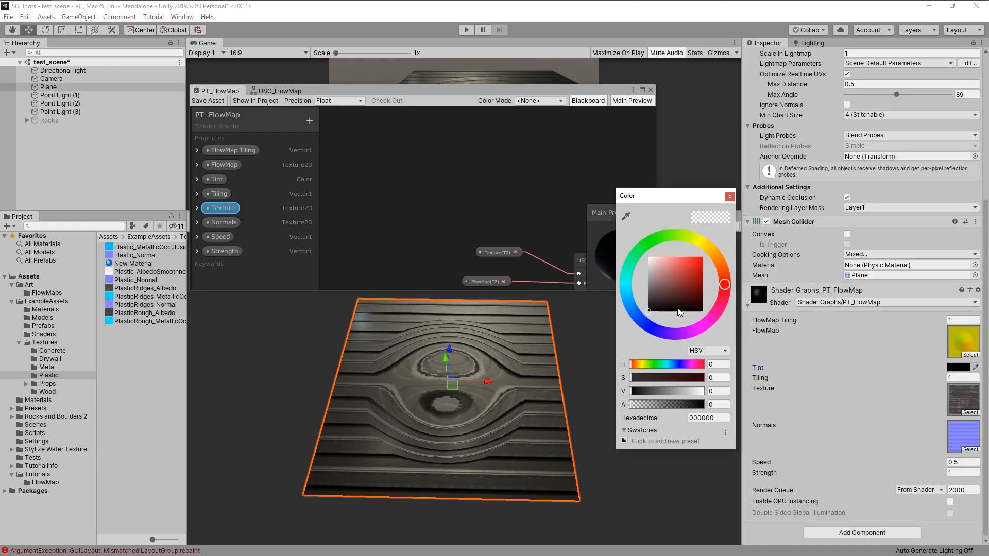
- Try a purple Tint on the plane's material, then set the Tint to white, FFFFFF
{"action": "left_click_drag", "start_coordinate": [679, 311], "coordinate": [619, 227]}
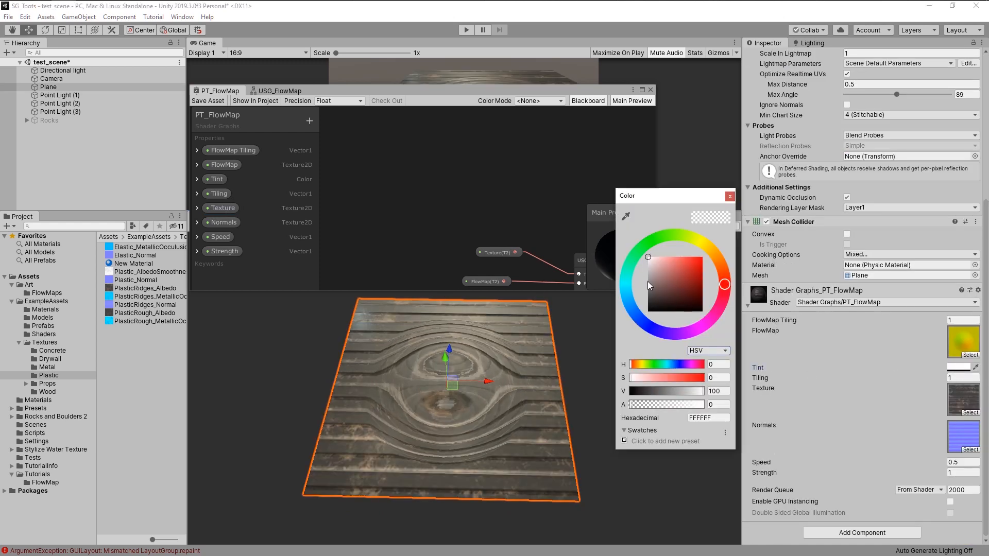
{"action": "mouse_move", "coordinate": [647, 282]}
{"action": "left_mouse_down"}
{"action": "mouse_move", "coordinate": [656, 260]}
{"action": "mouse_move", "coordinate": [657, 275]}
{"action": "mouse_move", "coordinate": [626, 286]}
{"action": "mouse_move", "coordinate": [714, 250]}
{"action": "left_mouse_up"}
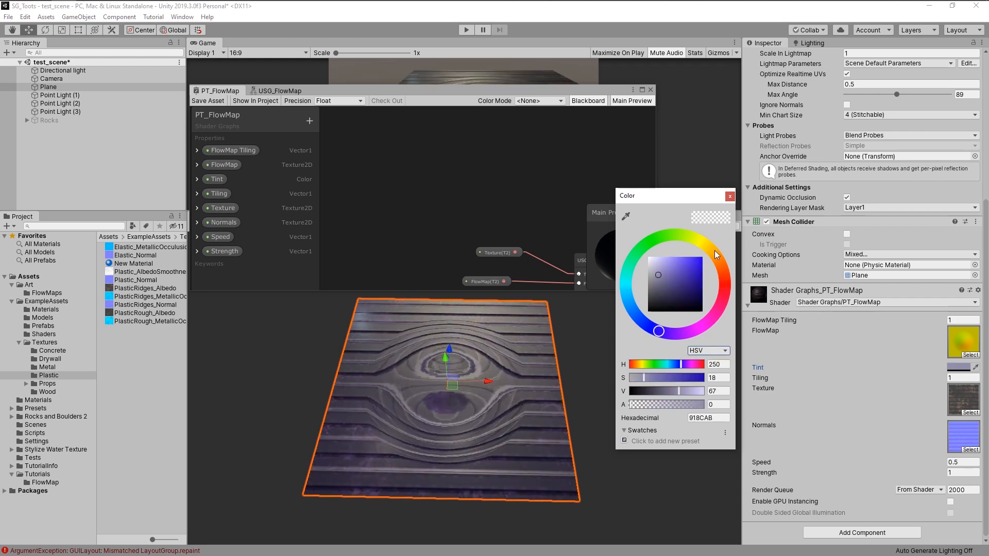
{"action": "left_click_drag", "start_coordinate": [664, 270], "coordinate": [639, 248]}
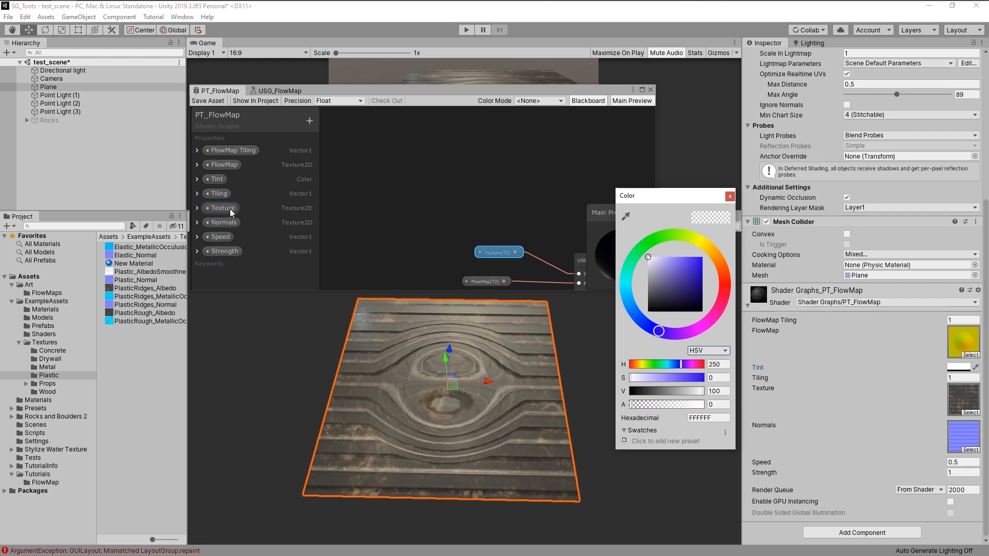
{"action": "left_click", "coordinate": [642, 90]}
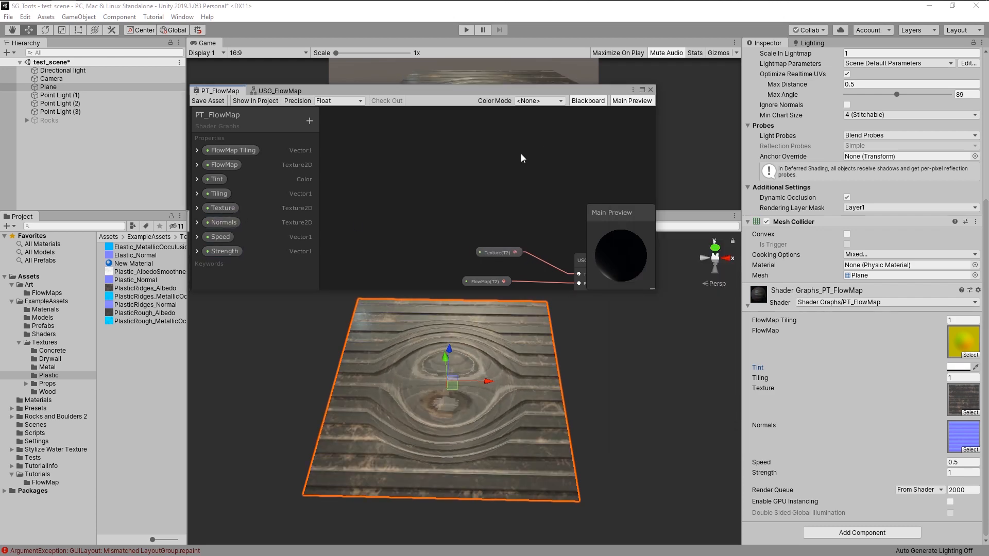
{"action": "left_click", "coordinate": [650, 90]}
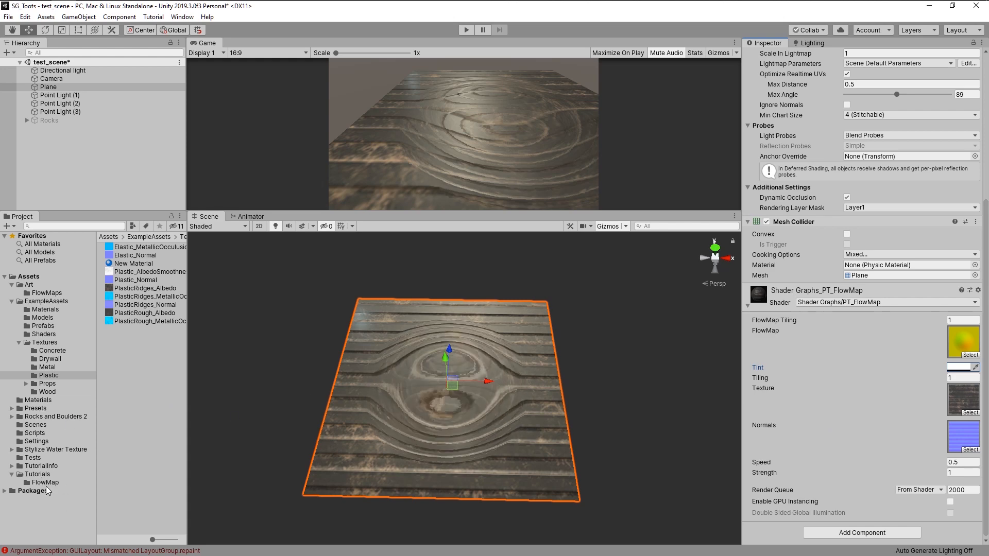
- Set the Tint property's default color to white, FFFFFF, in the PT_FlowMap shader graph
{"action": "left_click", "coordinate": [40, 475]}
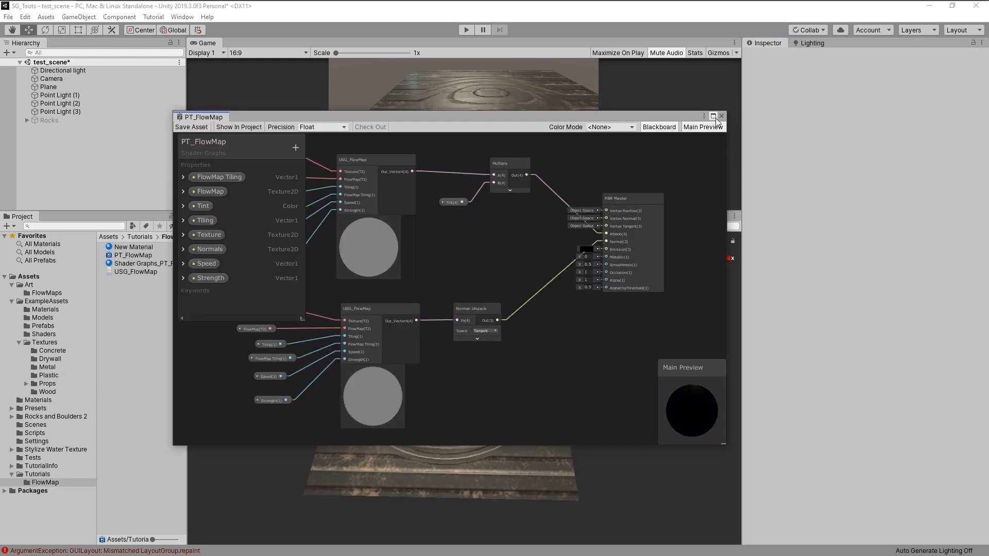
{"action": "left_click", "coordinate": [714, 116]}
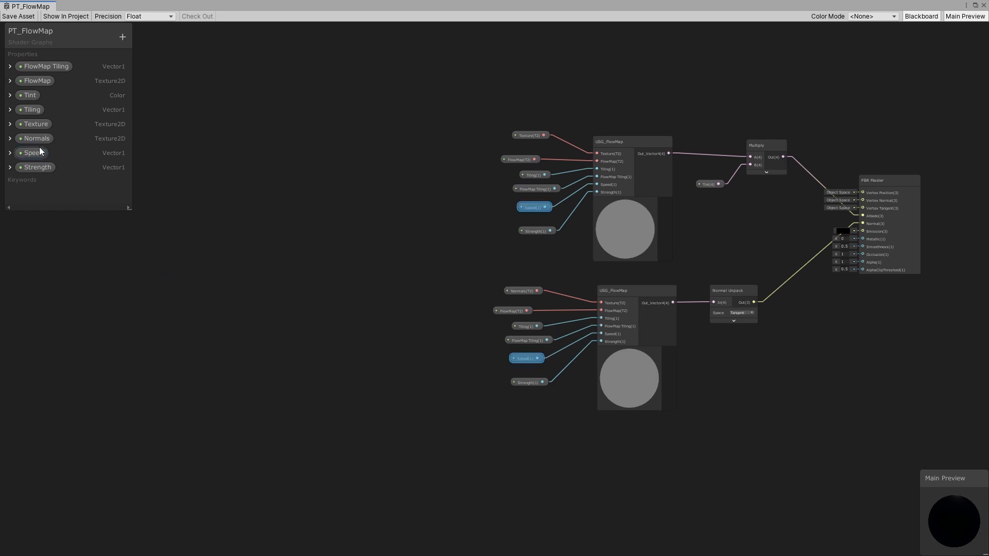
{"action": "left_click", "coordinate": [10, 95]}
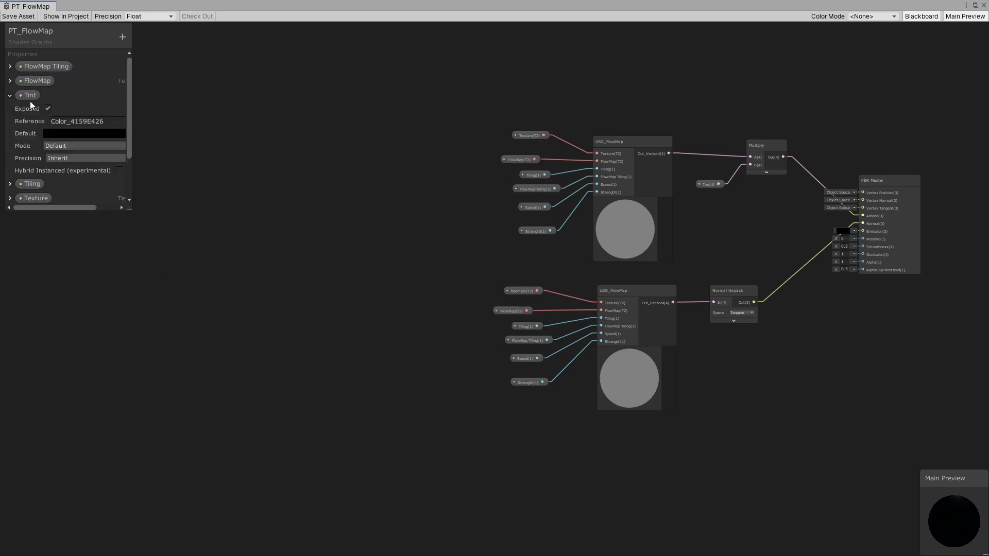
{"action": "left_click", "coordinate": [63, 135]}
{"action": "left_click_drag", "start_coordinate": [673, 274], "coordinate": [601, 224]}
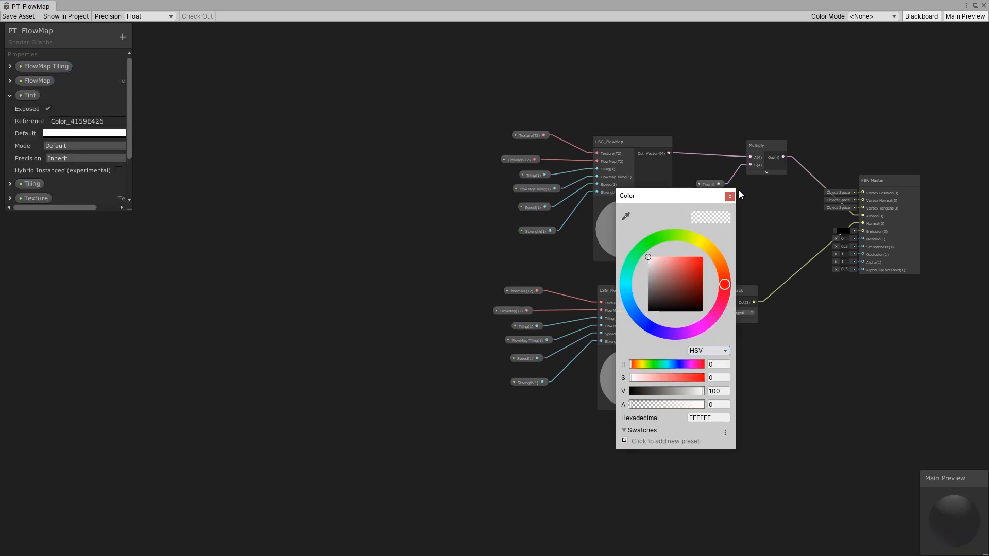
{"action": "left_click", "coordinate": [732, 196]}
{"action": "left_click", "coordinate": [10, 96]}
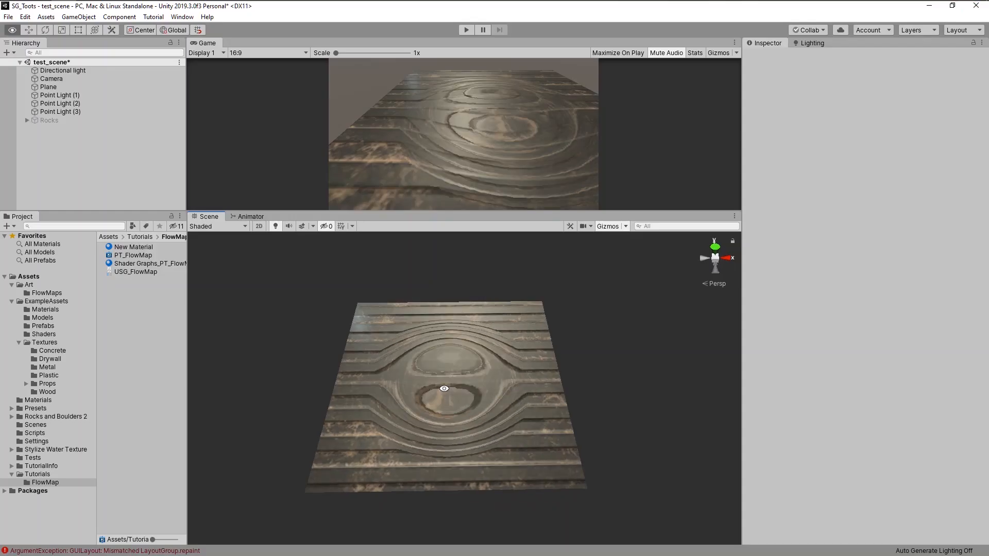
- Select the plane and assign the FlowMap_WaterL… texture to its material's FlowMap slot
{"action": "left_click", "coordinate": [474, 357]}
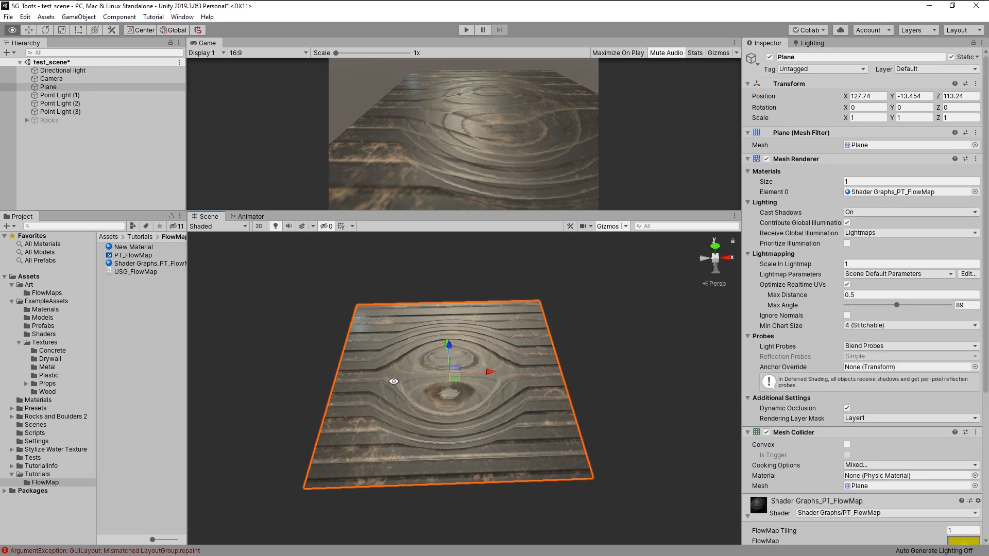
{"action": "key", "text": "f"}
{"action": "left_click", "coordinate": [970, 355]}
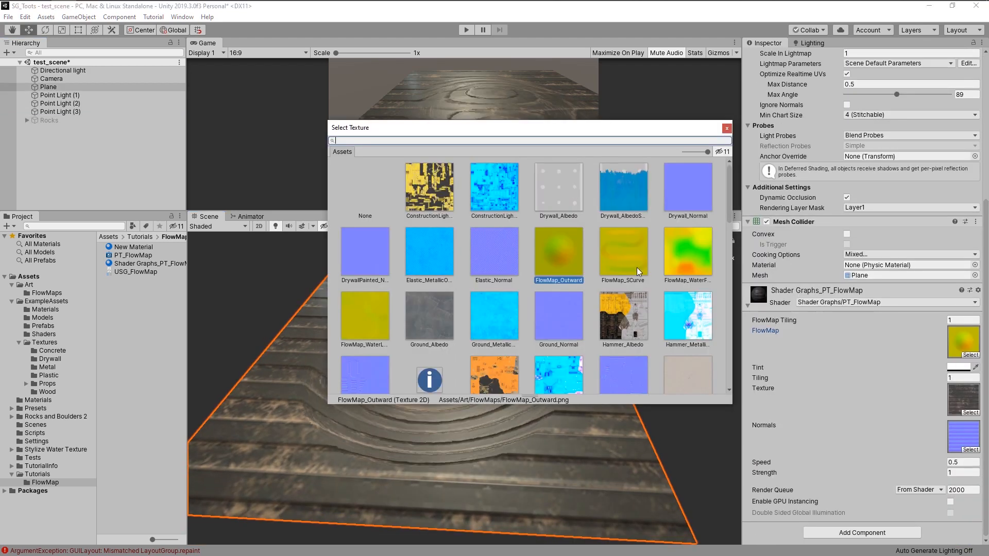
{"action": "double_click", "coordinate": [352, 317]}
{"action": "mouse_move", "coordinate": [449, 342]}
{"action": "left_mouse_down", "text": "alt"}
{"action": "mouse_move", "coordinate": [438, 363]}
{"action": "mouse_move", "coordinate": [458, 384]}
{"action": "mouse_move", "coordinate": [435, 354]}
{"action": "left_mouse_up", "text": "alt"}
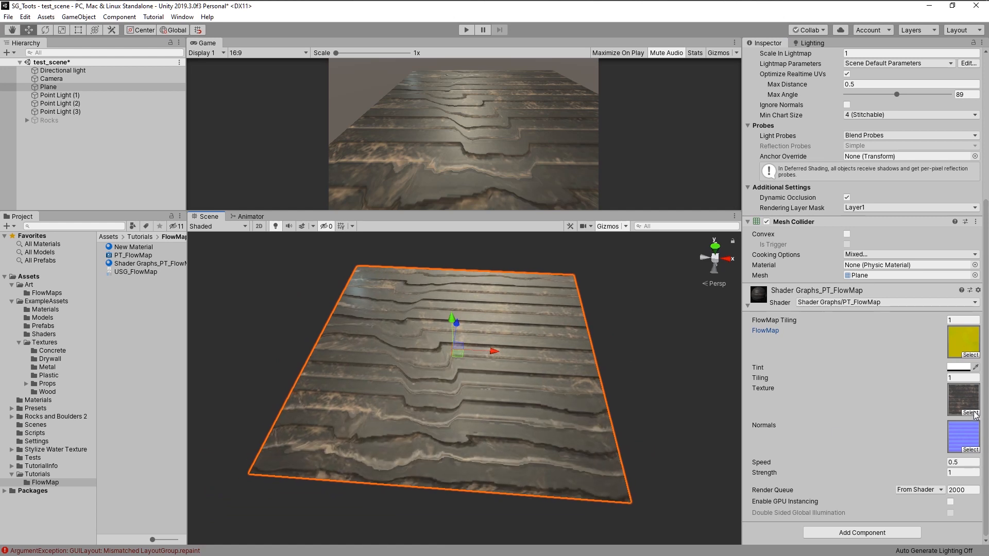
- Clear the material's Texture slot and assign WaterNormal as its Normals texture
{"action": "left_click", "coordinate": [964, 397]}
{"action": "key", "text": "Delete"}
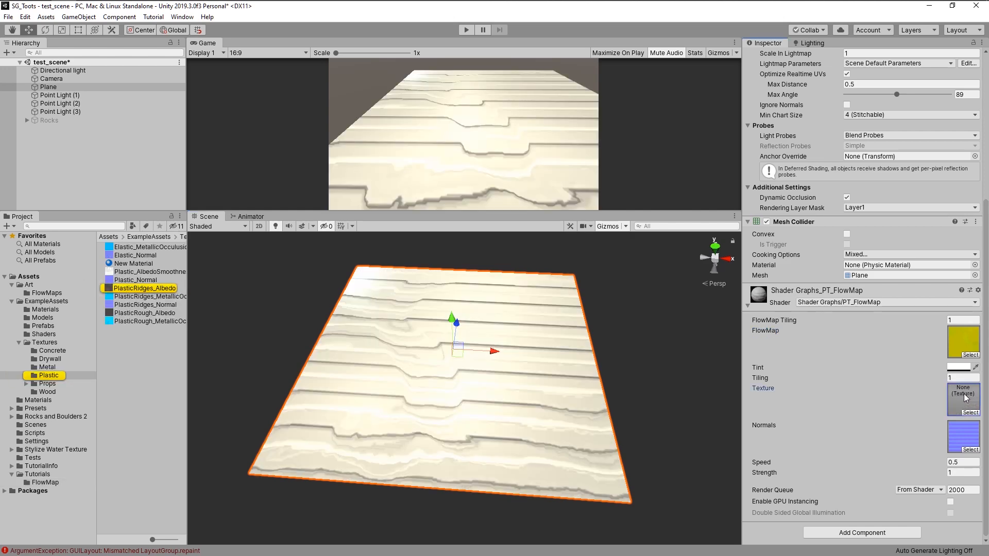
{"action": "left_click", "coordinate": [970, 449]}
{"action": "type", "text": "water"}
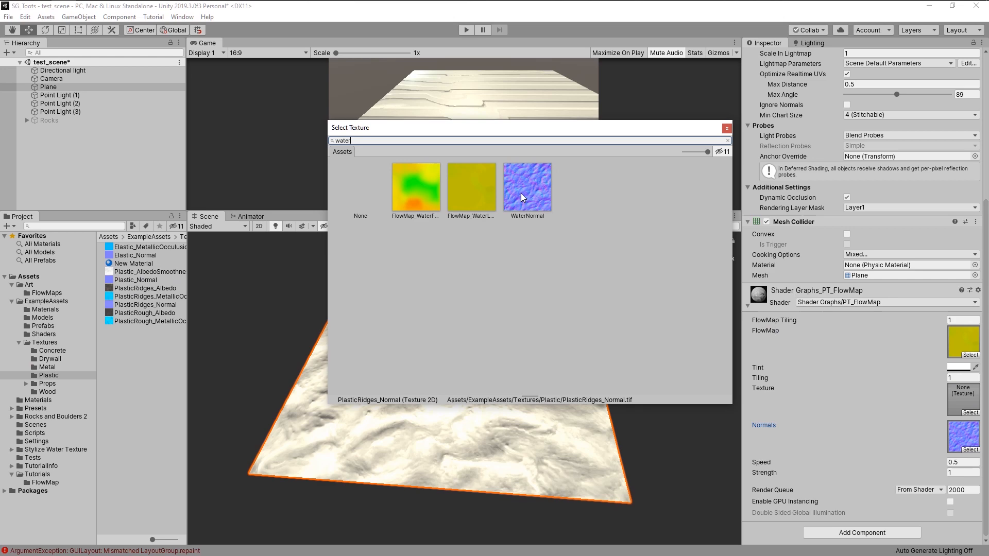
{"action": "double_click", "coordinate": [522, 195]}
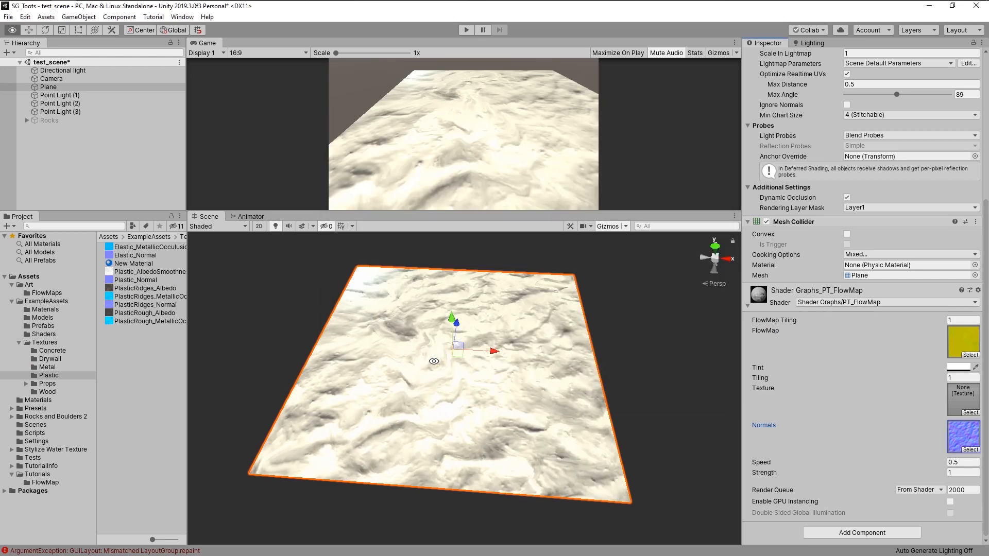
- Set the material's Tiling to 3
{"action": "scroll", "coordinate": [517, 368], "scroll_direction": "up", "scroll_amount": 2}
{"action": "left_click_drag", "start_coordinate": [516, 372], "coordinate": [549, 378], "text": "alt"}
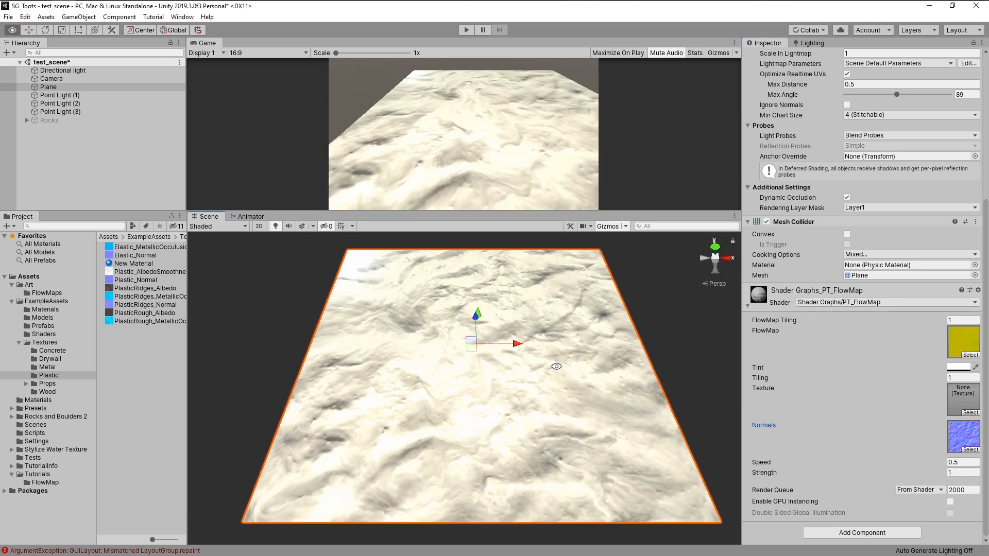
{"action": "left_click", "coordinate": [962, 378]}
{"action": "type", "text": "3"}
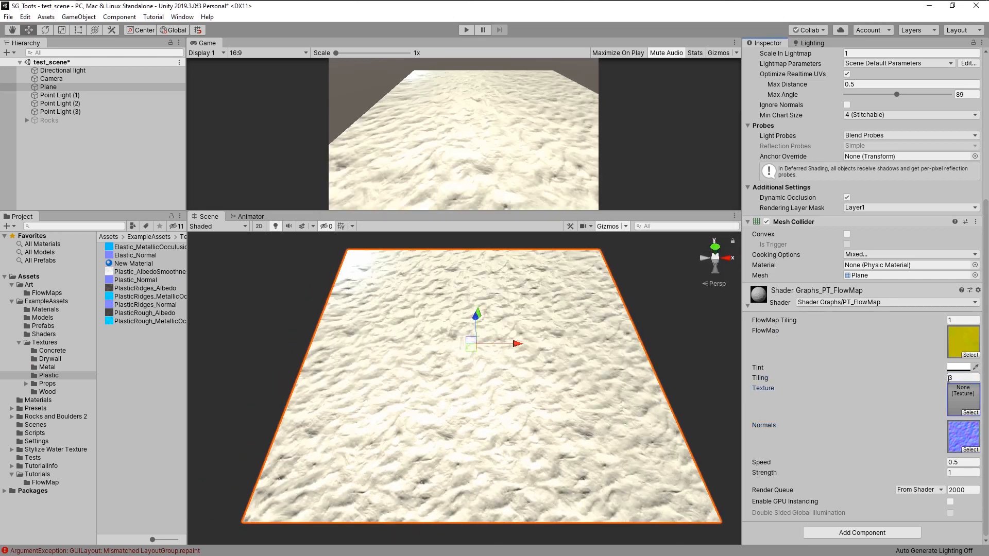
- Enable the Rocks object in the scene
{"action": "right_click_drag", "start_coordinate": [538, 377], "coordinate": [570, 383], "text": "alt"}
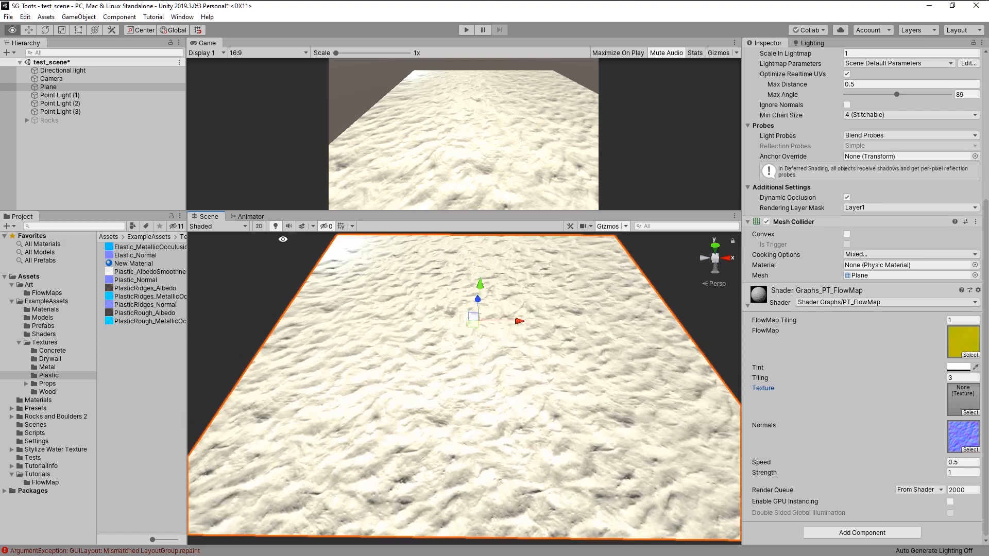
{"action": "left_click", "coordinate": [63, 120]}
{"action": "left_click", "coordinate": [770, 57]}
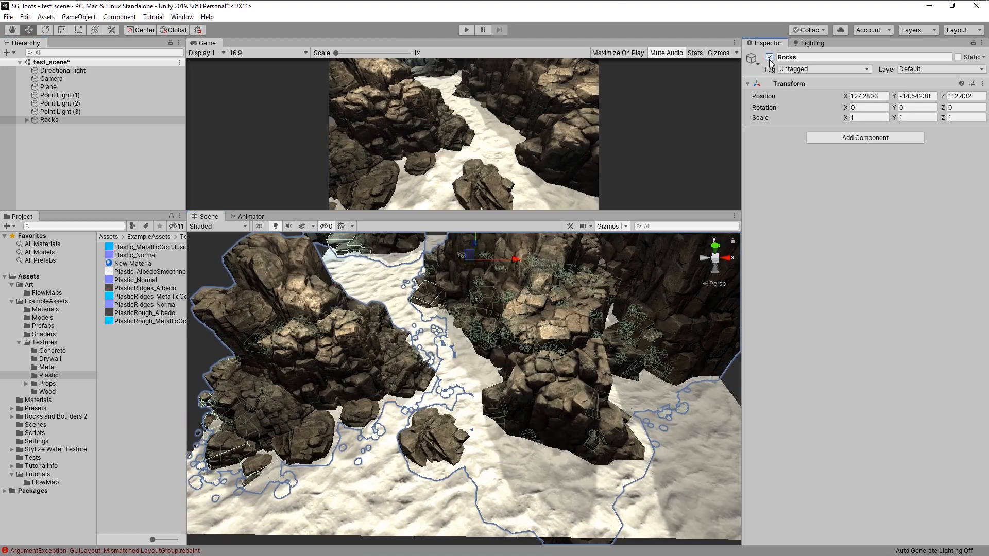
{"action": "left_click_drag", "start_coordinate": [533, 354], "coordinate": [555, 335], "text": "alt"}
{"action": "right_click_drag", "start_coordinate": [555, 335], "coordinate": [592, 332], "text": "alt"}
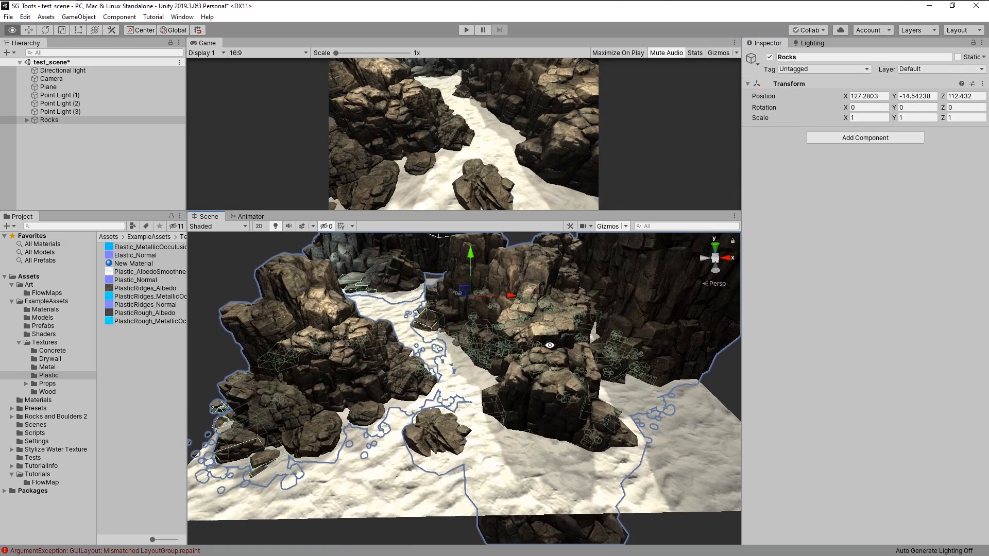
- Select the plane again and assign Rock1 as its material's Texture
{"action": "left_click", "coordinate": [214, 330]}
{"action": "right_click_drag", "start_coordinate": [345, 353], "coordinate": [475, 371], "text": "alt"}
{"action": "left_click", "coordinate": [479, 371]}
{"action": "scroll", "coordinate": [885, 391], "scroll_direction": "down", "scroll_amount": 5}
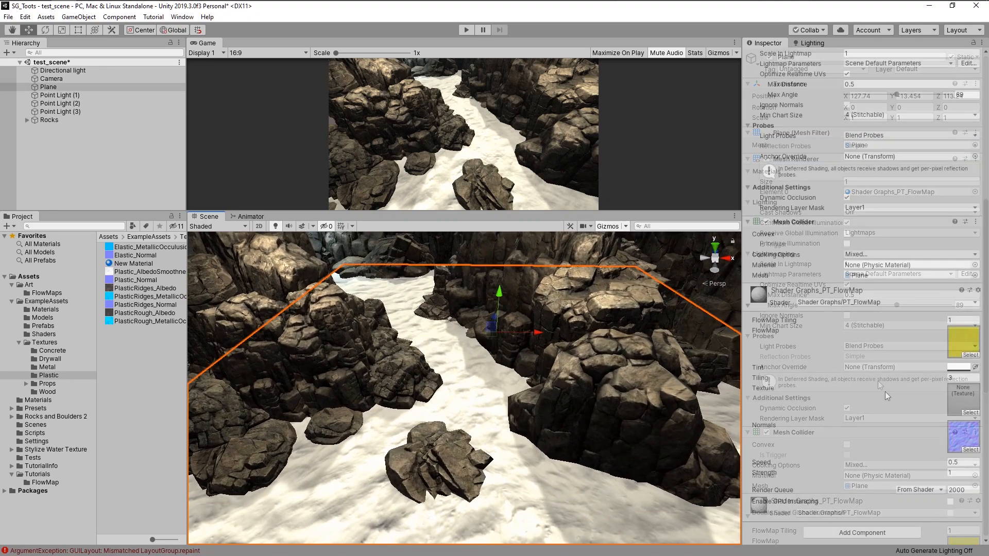
{"action": "left_click", "coordinate": [970, 413]}
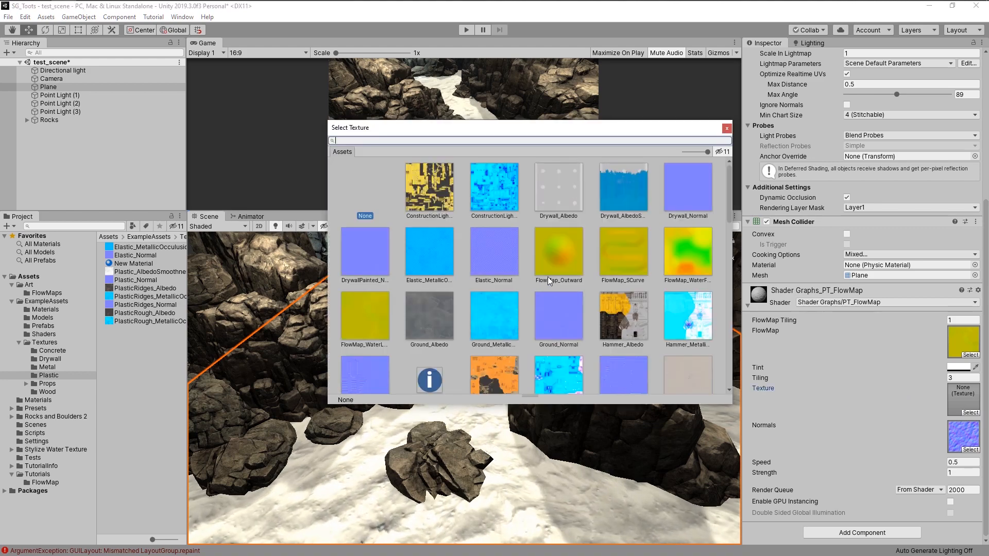
{"action": "scroll", "coordinate": [548, 260], "scroll_direction": "down", "scroll_amount": 10}
{"action": "left_click_drag", "start_coordinate": [554, 128], "coordinate": [618, 95]}
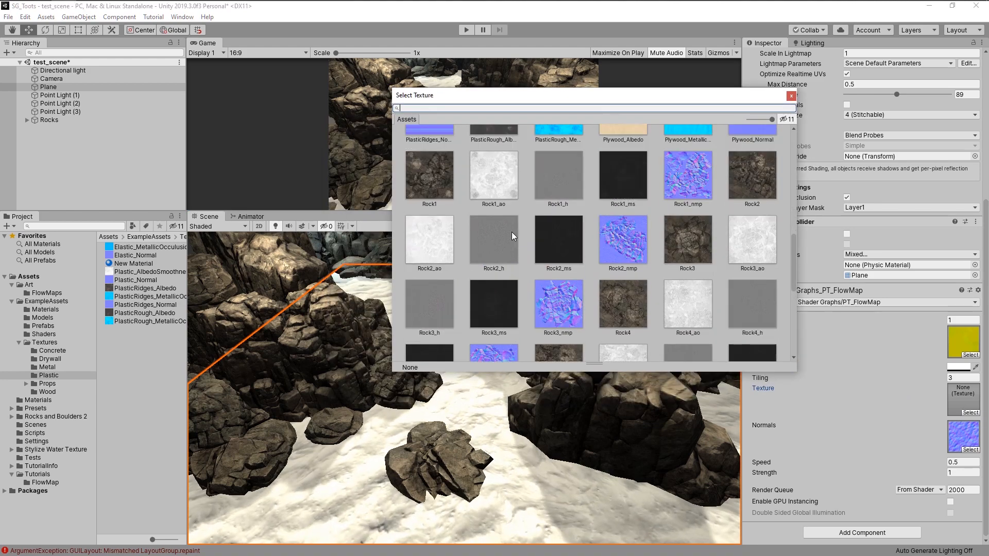
{"action": "scroll", "coordinate": [512, 232], "scroll_direction": "up", "scroll_amount": 2}
{"action": "left_click", "coordinate": [443, 214]}
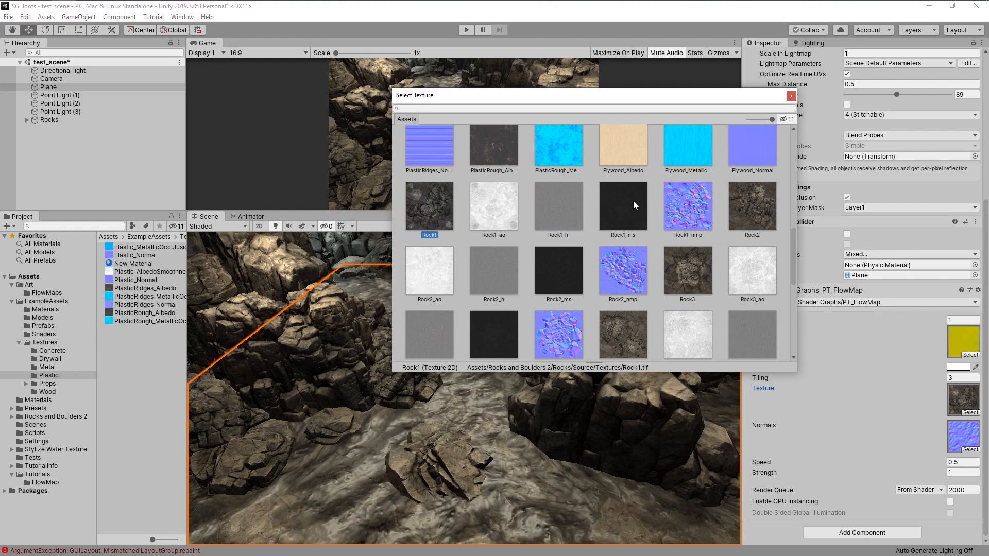
{"action": "double_click", "coordinate": [429, 209]}
{"action": "left_click_drag", "start_coordinate": [489, 396], "coordinate": [511, 382], "text": "alt"}
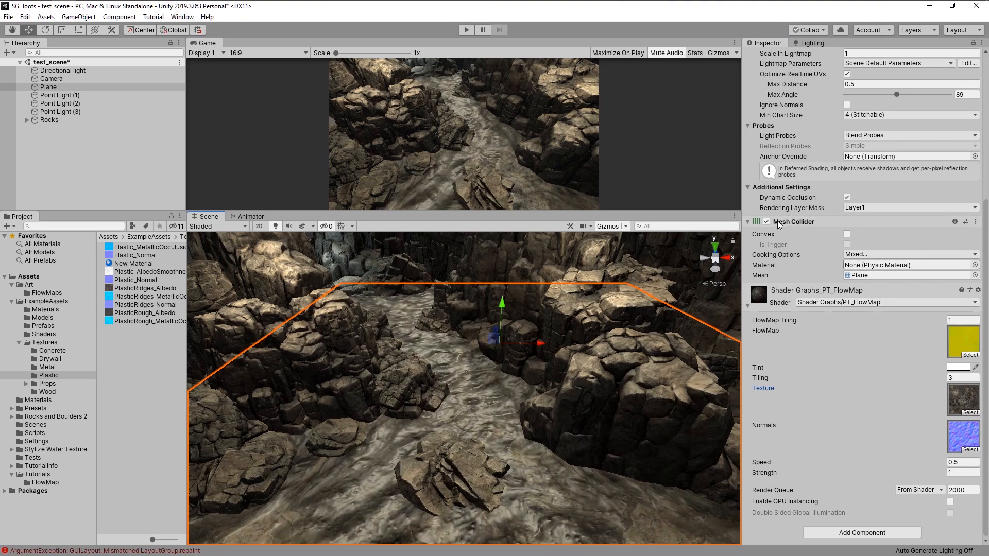
- Open the plane's shader graph and add a Vector1 property named Smoothness
{"action": "right_click", "coordinate": [834, 302]}
{"action": "left_click", "coordinate": [857, 319]}
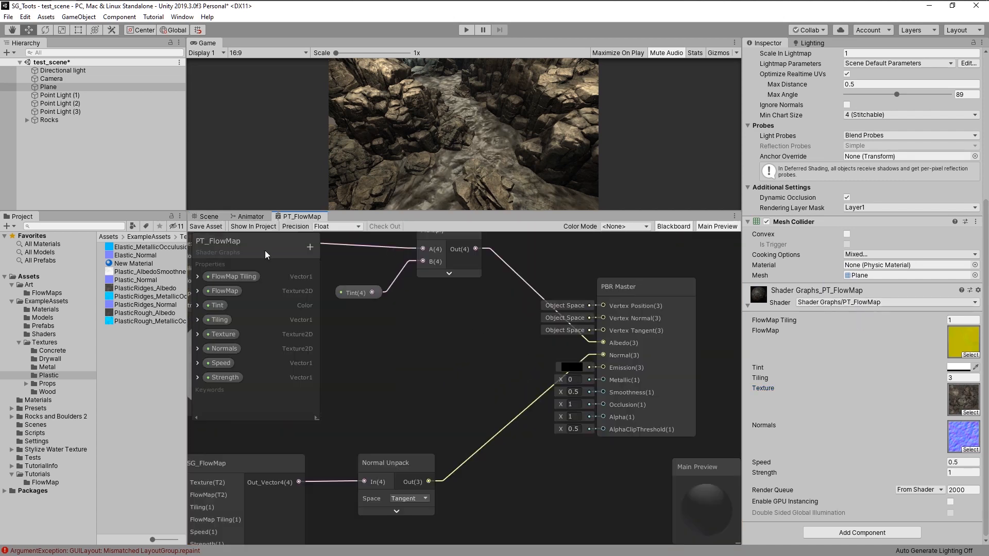
{"action": "left_click", "coordinate": [311, 247]}
{"action": "left_click", "coordinate": [325, 253]}
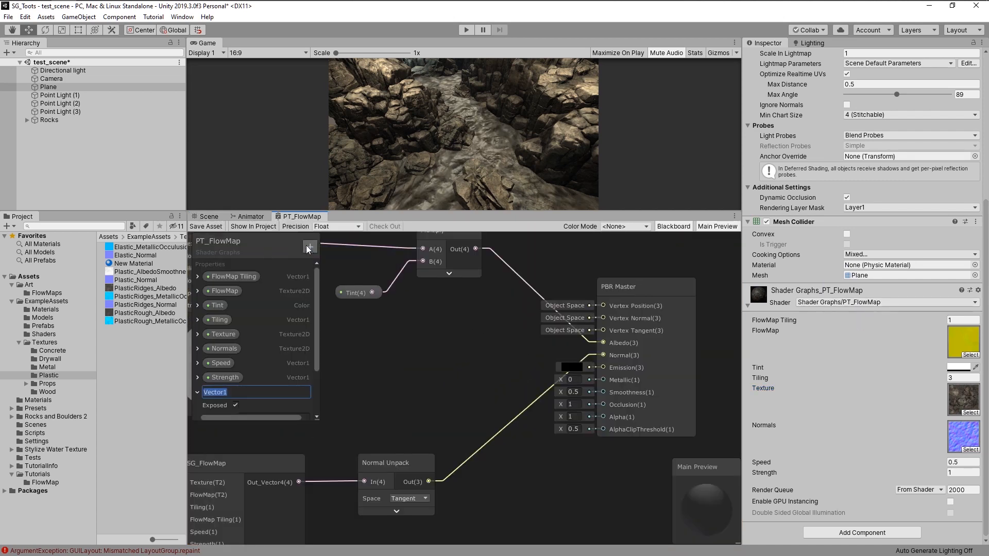
{"action": "type", "text": "Smoothness"}
- Add another Vector1 property named Metallic to the blackboard
{"action": "left_click", "coordinate": [310, 247]}
{"action": "left_click", "coordinate": [324, 257]}
{"action": "type", "text": "Metallic"}
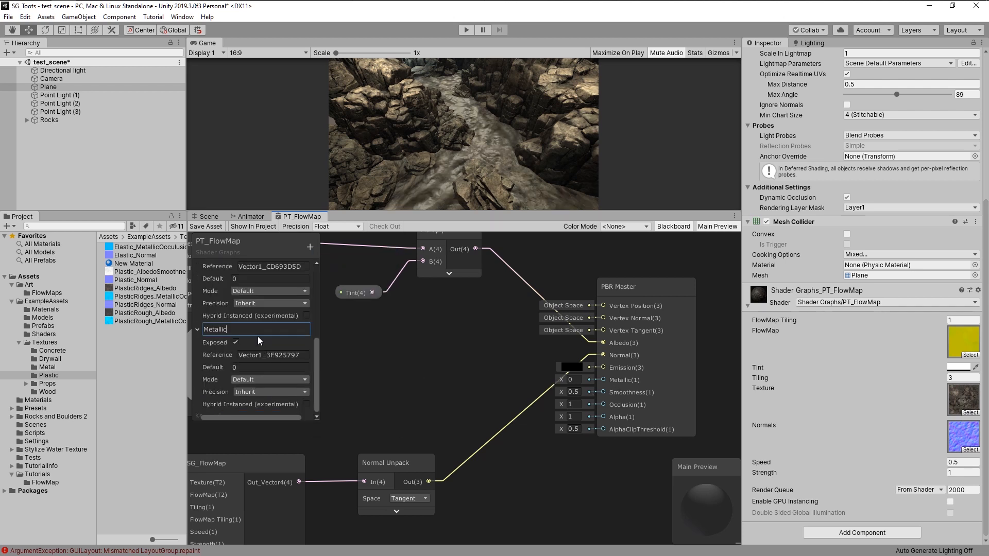
{"action": "key", "text": "Return"}
- Set the Mode of both the Metallic and Smoothness properties to Slider
{"action": "left_click", "coordinate": [246, 380]}
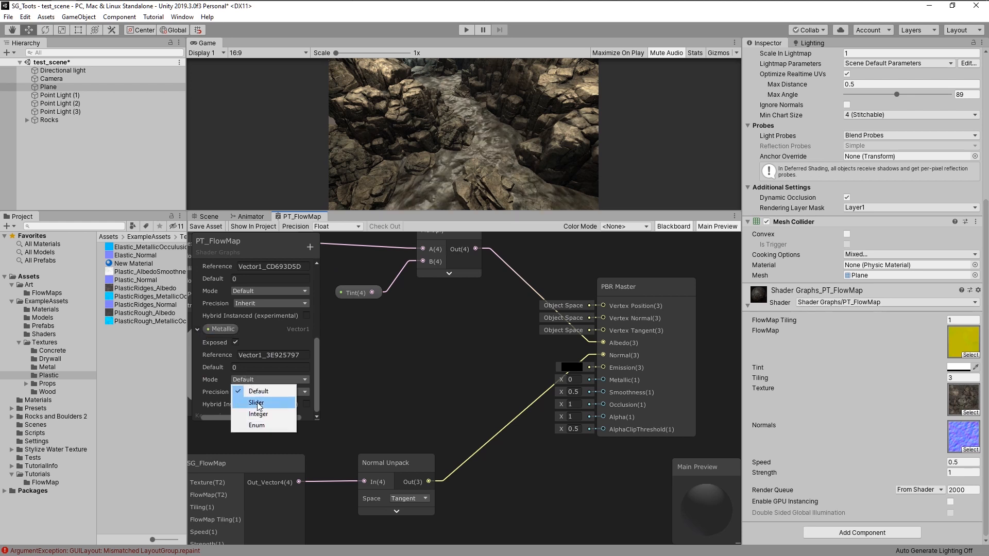
{"action": "left_click", "coordinate": [246, 402]}
{"action": "left_click", "coordinate": [252, 290]}
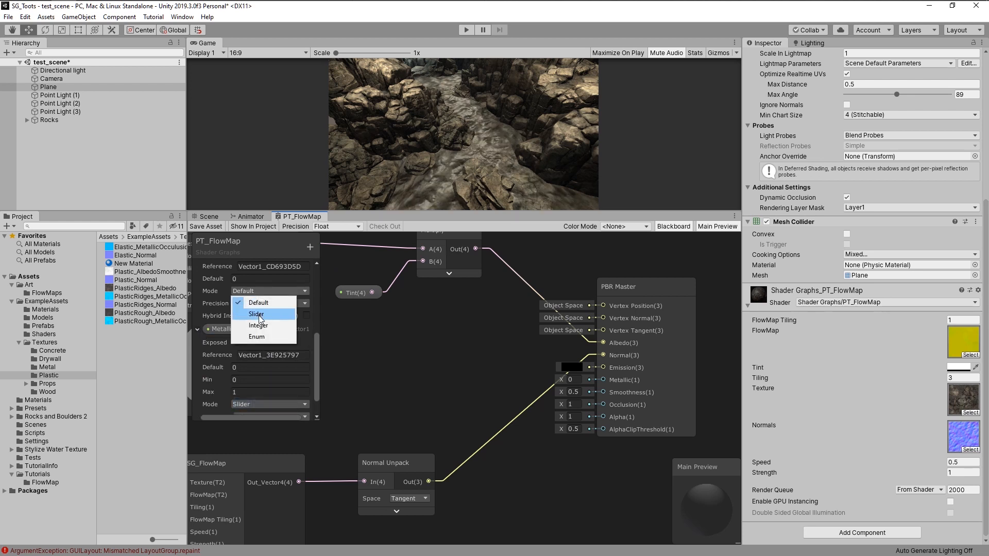
{"action": "left_click", "coordinate": [261, 312]}
{"action": "left_click", "coordinate": [243, 322]}
- Connect the Smoothness and Metallic properties to the PBR Master's Smoothness and Metallic inputs and save the asset
{"action": "left_click", "coordinate": [198, 272]}
{"action": "left_click", "coordinate": [198, 305]}
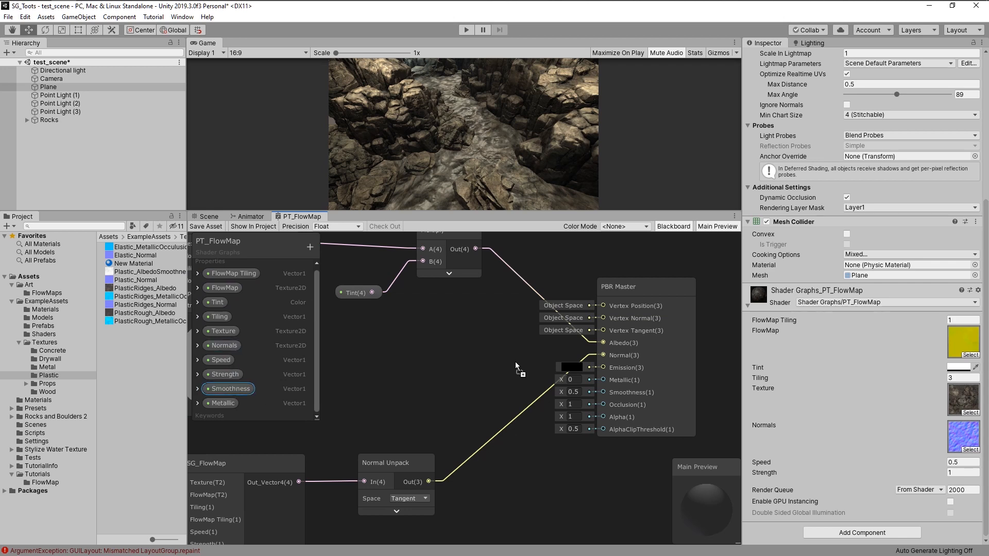
{"action": "left_click_drag", "start_coordinate": [513, 369], "coordinate": [582, 391]}
{"action": "left_click", "coordinate": [205, 226]}
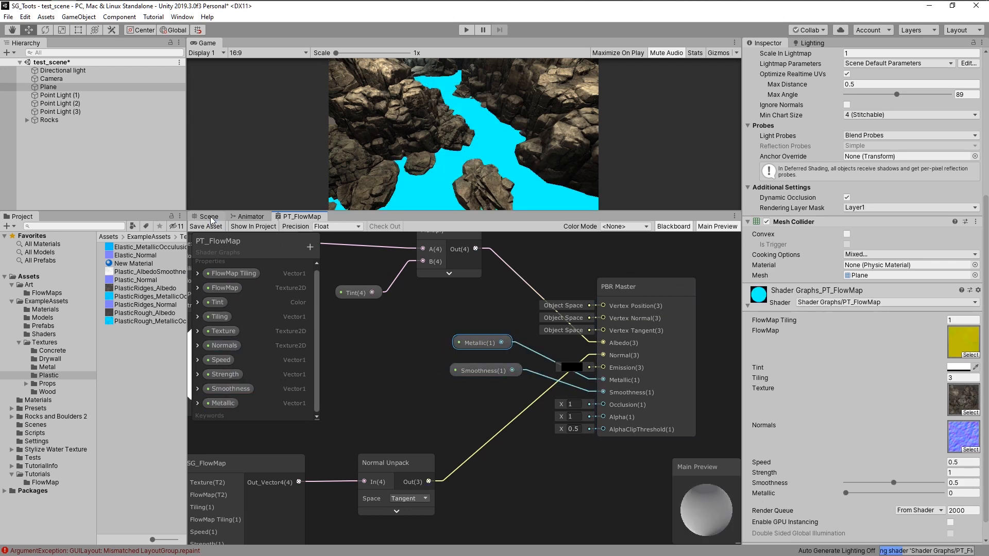
- Set the plane material's Smoothness to 0.9 and Speed to 1
{"action": "left_click", "coordinate": [208, 216]}
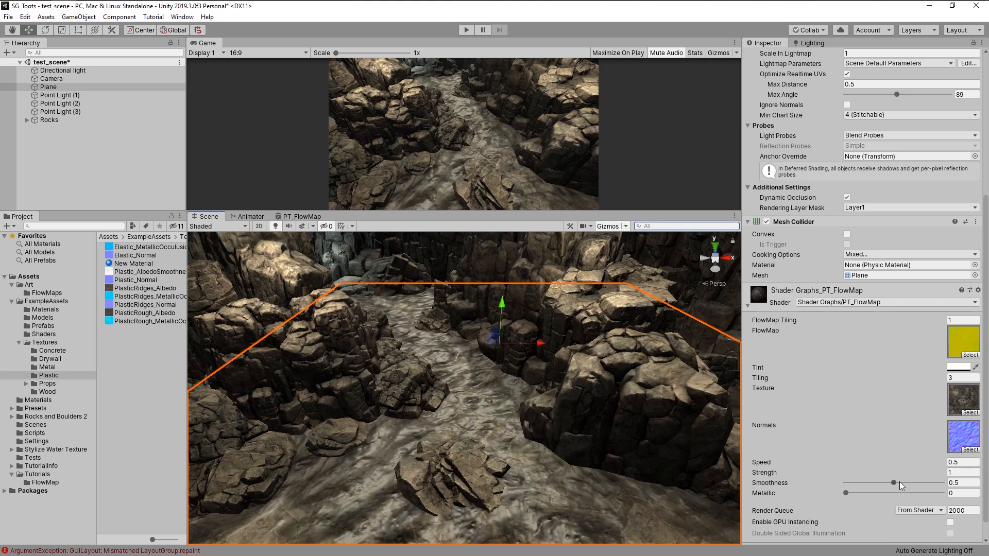
{"action": "left_click_drag", "start_coordinate": [897, 482], "coordinate": [932, 486]}
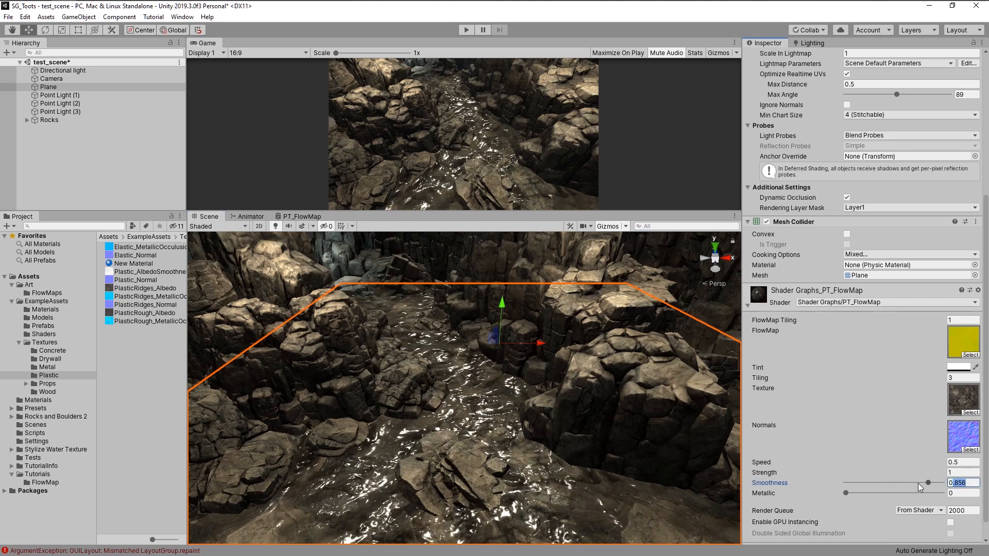
{"action": "type", "text": "0.9"}
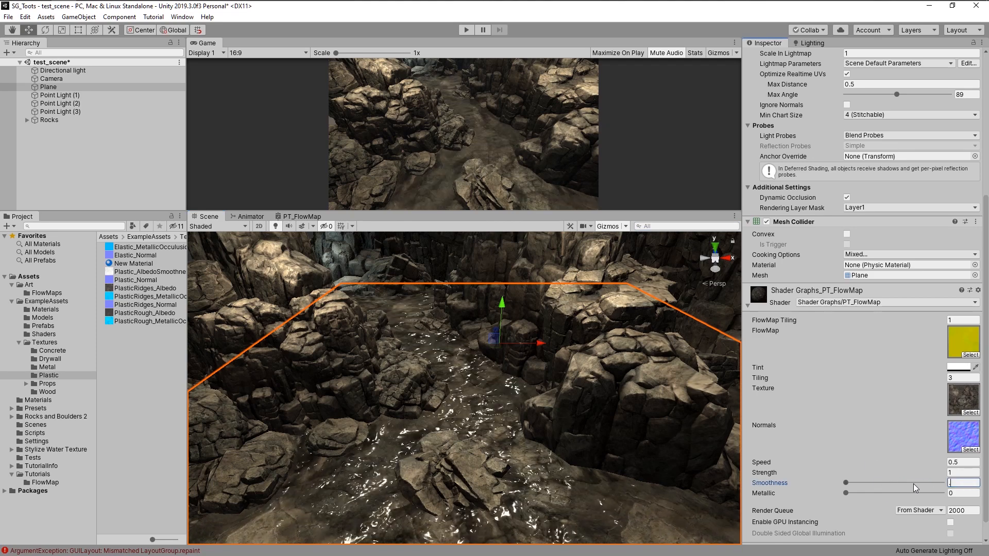
{"action": "key", "text": "Tab"}
{"action": "mouse_move", "coordinate": [678, 441]}
{"action": "right_mouse_down", "text": "alt"}
{"action": "mouse_move", "coordinate": [579, 413]}
{"action": "mouse_move", "coordinate": [695, 437]}
{"action": "right_mouse_up", "text": "alt"}
{"action": "left_click", "coordinate": [973, 462]}
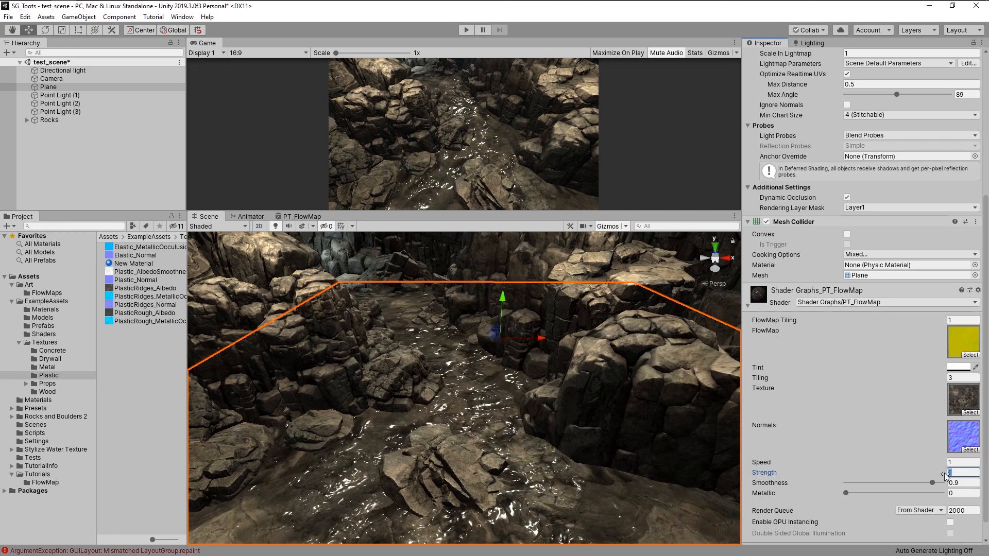
{"action": "right_click", "coordinate": [414, 409]}
{"action": "key", "text": "w"}
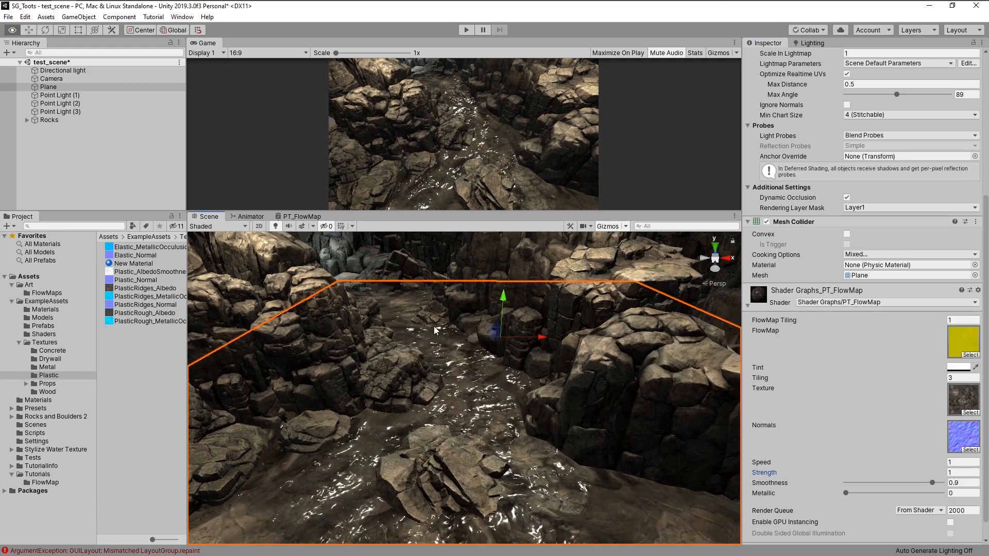
{"action": "left_click", "coordinate": [123, 412]}
{"action": "mouse_move", "coordinate": [472, 350]}
{"action": "middle_mouse_down"}
{"action": "mouse_move", "coordinate": [478, 380]}
{"action": "mouse_move", "coordinate": [486, 360]}
{"action": "mouse_move", "coordinate": [469, 350]}
{"action": "middle_mouse_up"}
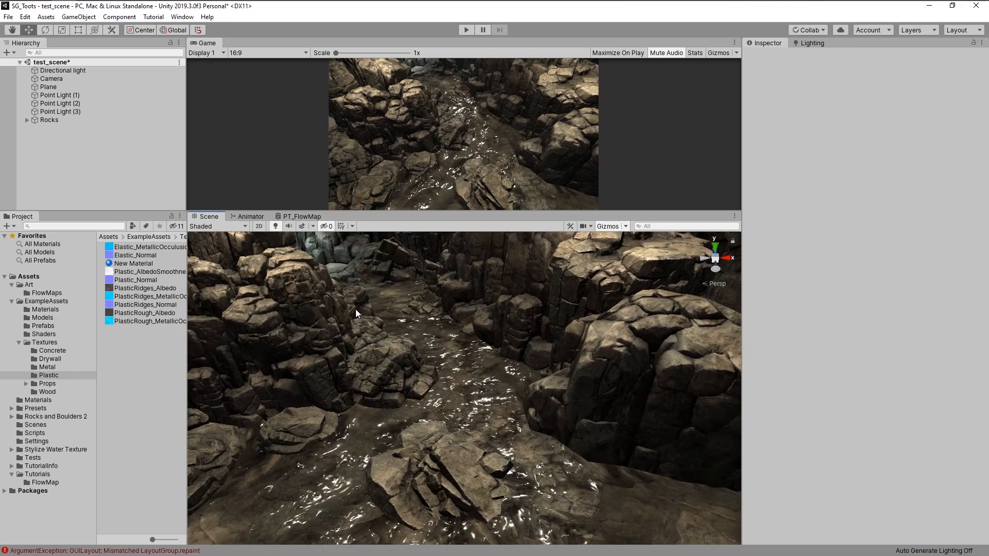
- Set the river plane material's Tint colour to a light blue, hex BBDDFF
{"action": "left_click", "coordinate": [495, 449]}
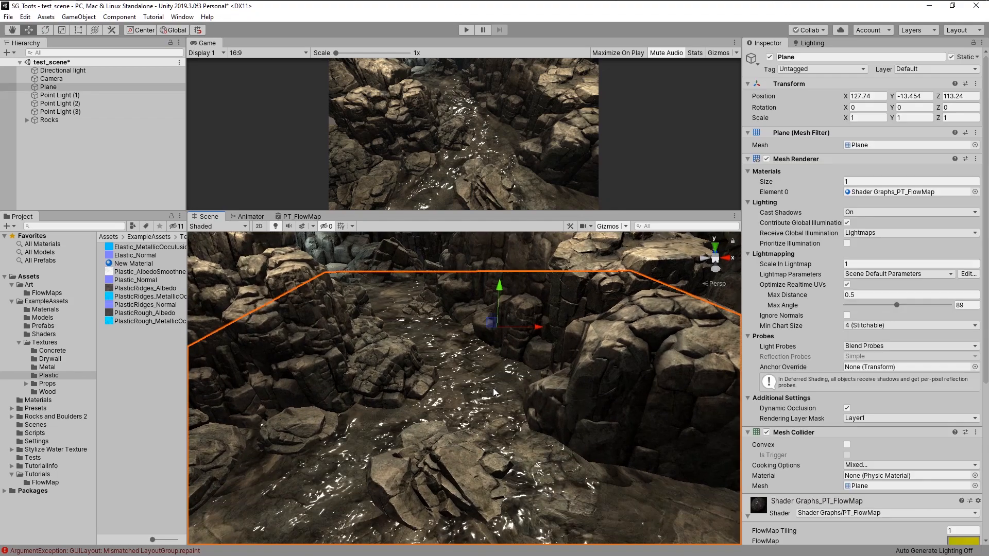
{"action": "scroll", "coordinate": [928, 420], "scroll_direction": "down", "scroll_amount": 5}
{"action": "scroll", "coordinate": [928, 420], "scroll_direction": "down", "scroll_amount": 2}
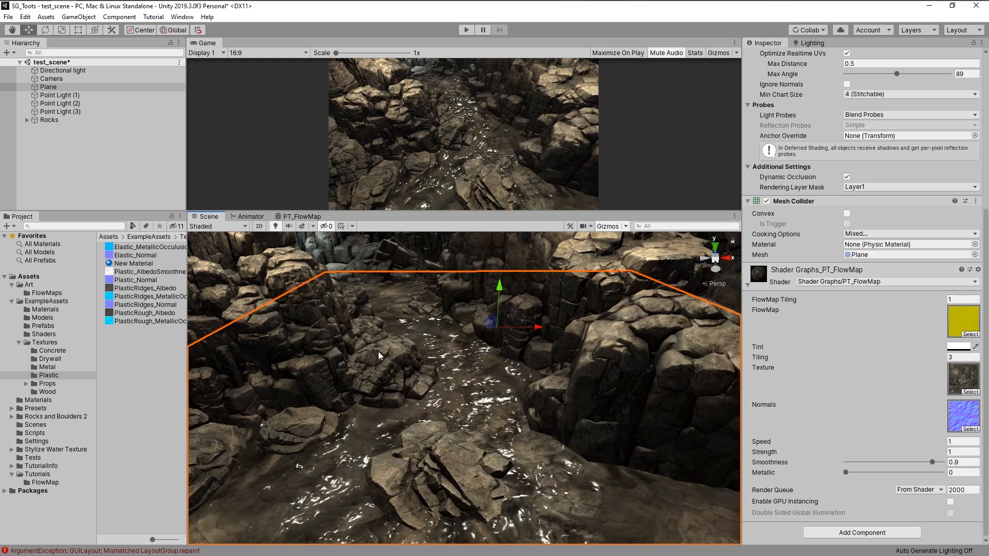
{"action": "left_click", "coordinate": [955, 348]}
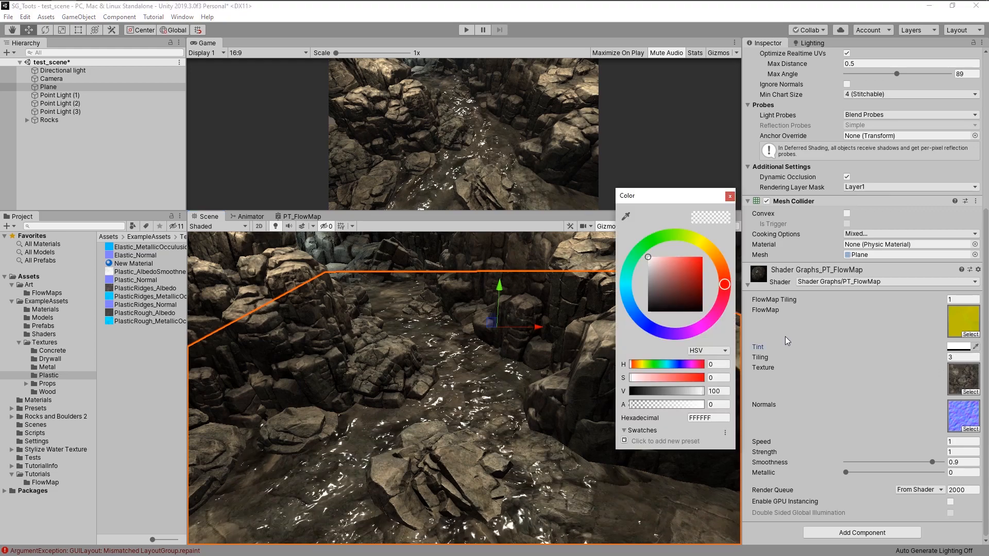
{"action": "key", "text": "Escape"}
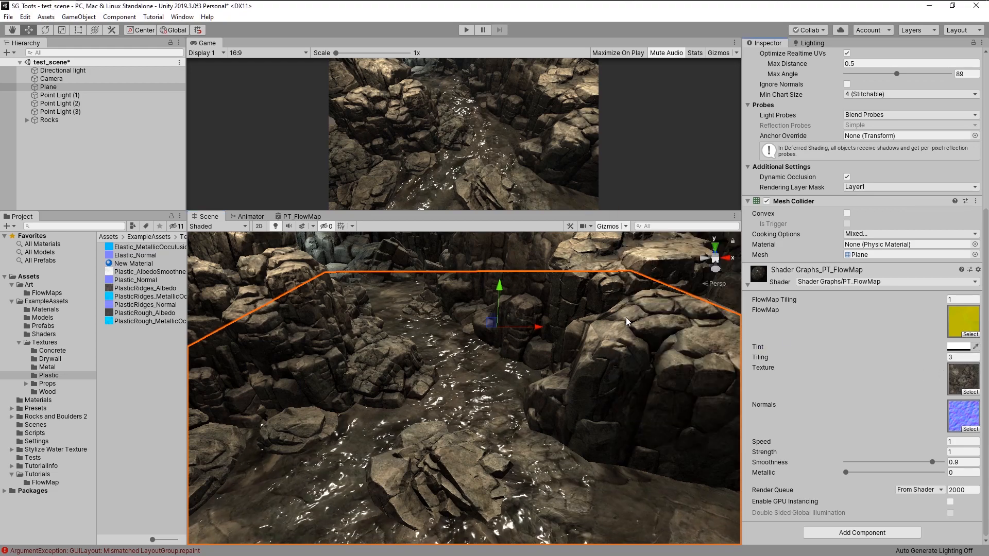
{"action": "left_click", "coordinate": [958, 346]}
{"action": "left_click_drag", "start_coordinate": [625, 280], "coordinate": [628, 306]}
{"action": "mouse_move", "coordinate": [654, 257]}
{"action": "left_mouse_down"}
{"action": "mouse_move", "coordinate": [672, 255]}
{"action": "mouse_move", "coordinate": [662, 255]}
{"action": "left_mouse_up"}
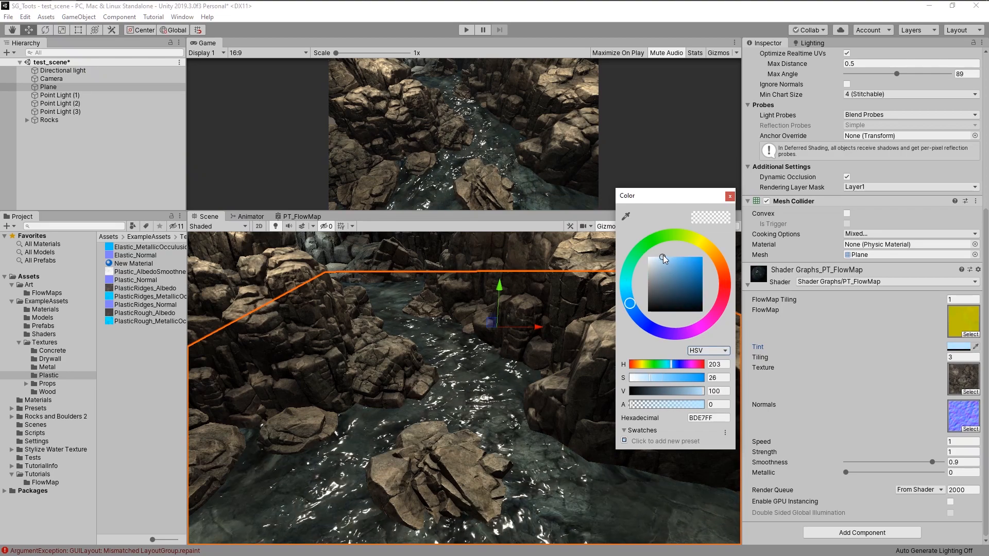
{"action": "left_click_drag", "start_coordinate": [629, 304], "coordinate": [628, 313]}
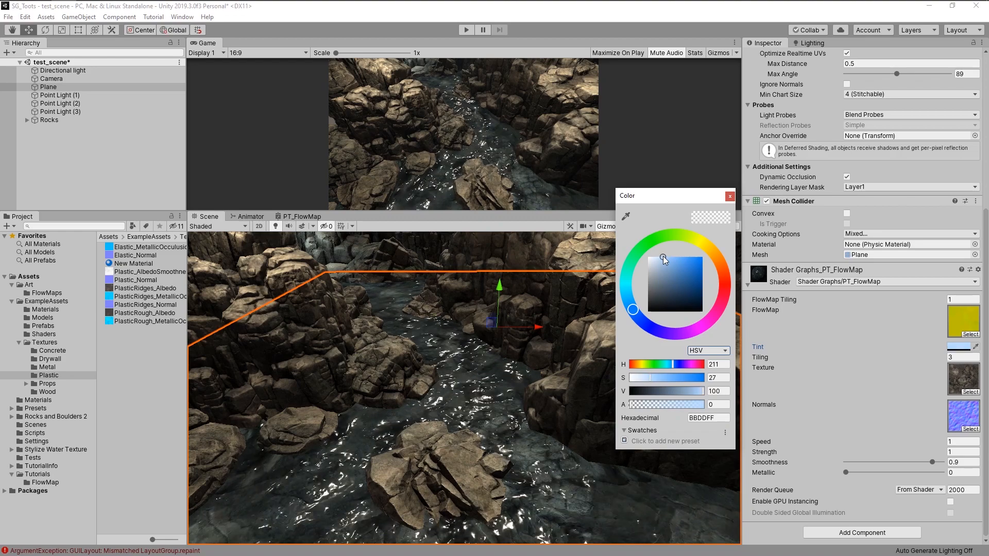
{"action": "left_click", "coordinate": [150, 389]}
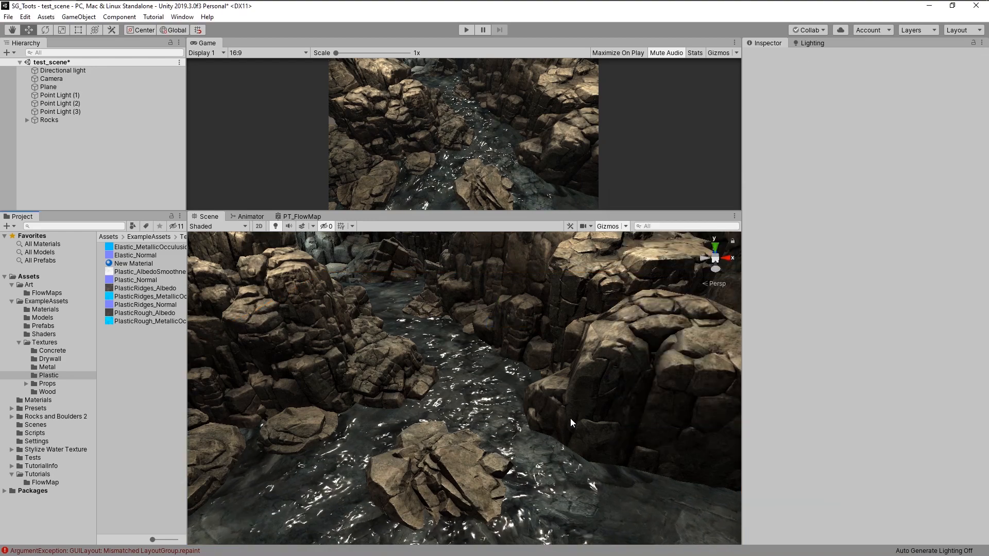
- Generate the scene lighting from the Lighting window
{"action": "left_click_drag", "start_coordinate": [587, 334], "coordinate": [607, 339], "text": "alt"}
{"action": "left_click", "coordinate": [809, 43]}
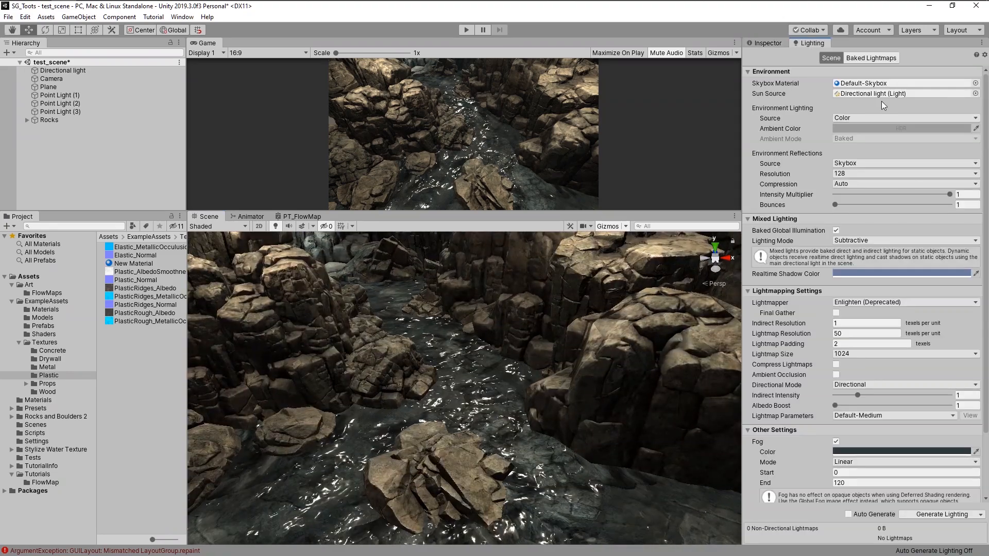
{"action": "left_click", "coordinate": [937, 514]}
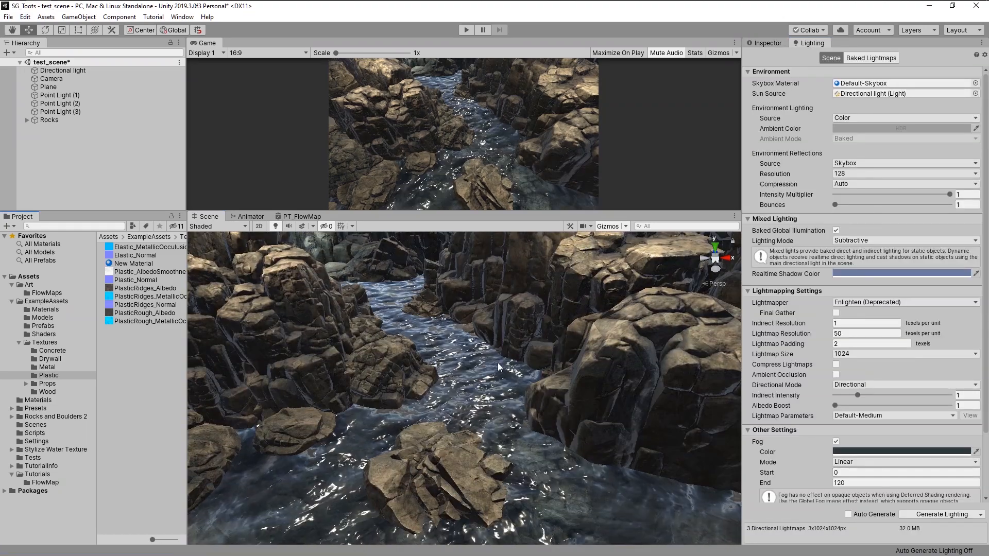
- Locate and inspect the Rock1 texture asset used in the plane material's Texture slot
{"action": "left_click", "coordinate": [486, 393]}
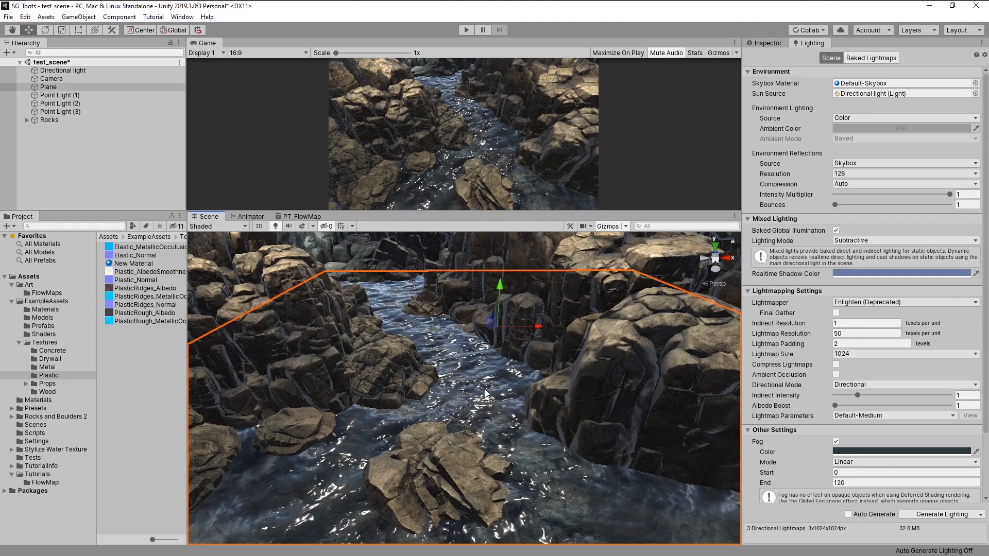
{"action": "left_click", "coordinate": [770, 44]}
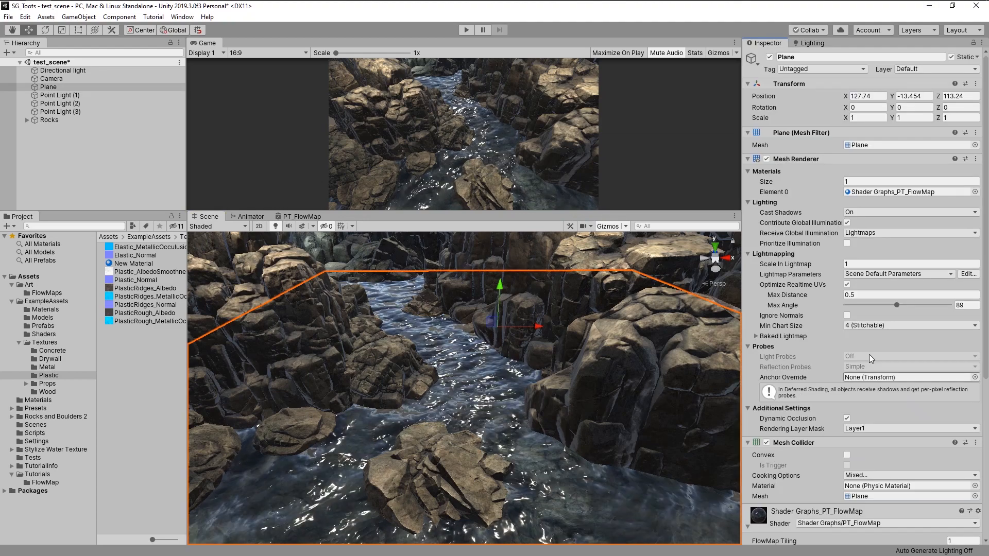
{"action": "scroll", "coordinate": [886, 354], "scroll_direction": "down", "scroll_amount": 5}
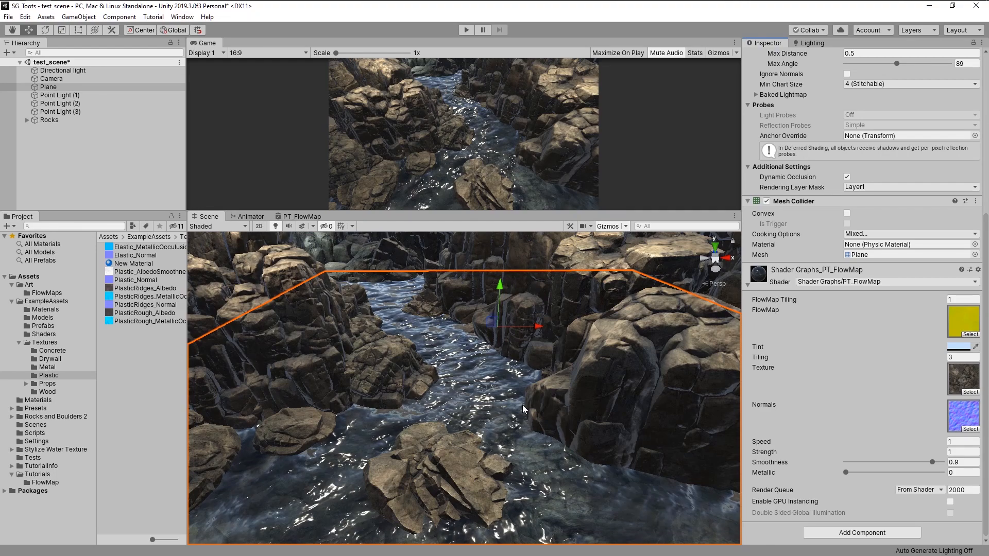
{"action": "left_click", "coordinate": [956, 372]}
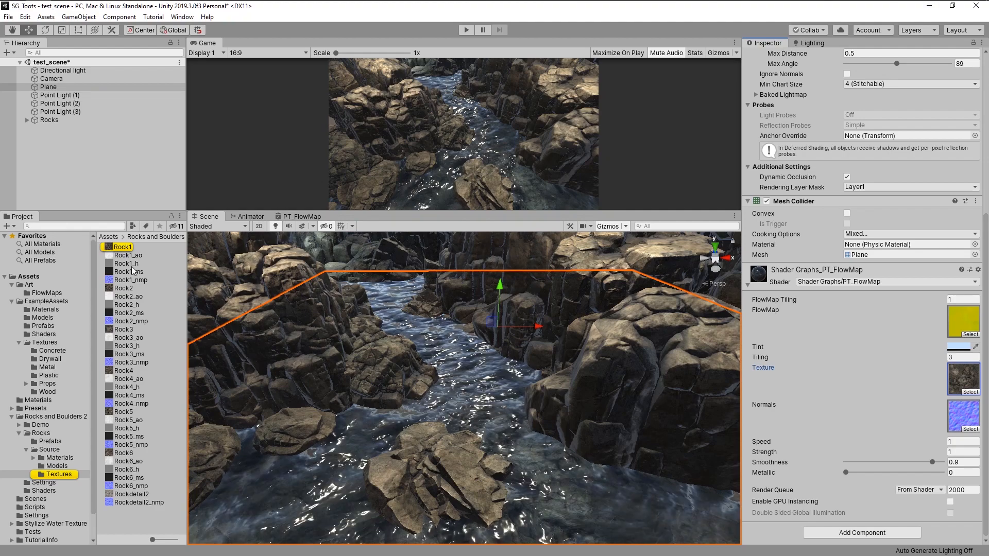
{"action": "left_click", "coordinate": [122, 248]}
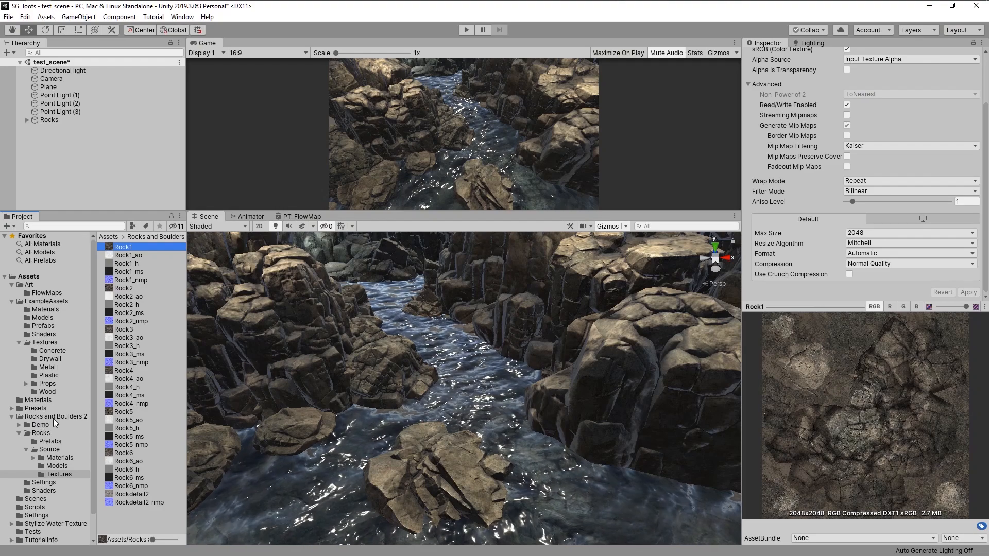
{"action": "left_click", "coordinate": [464, 391]}
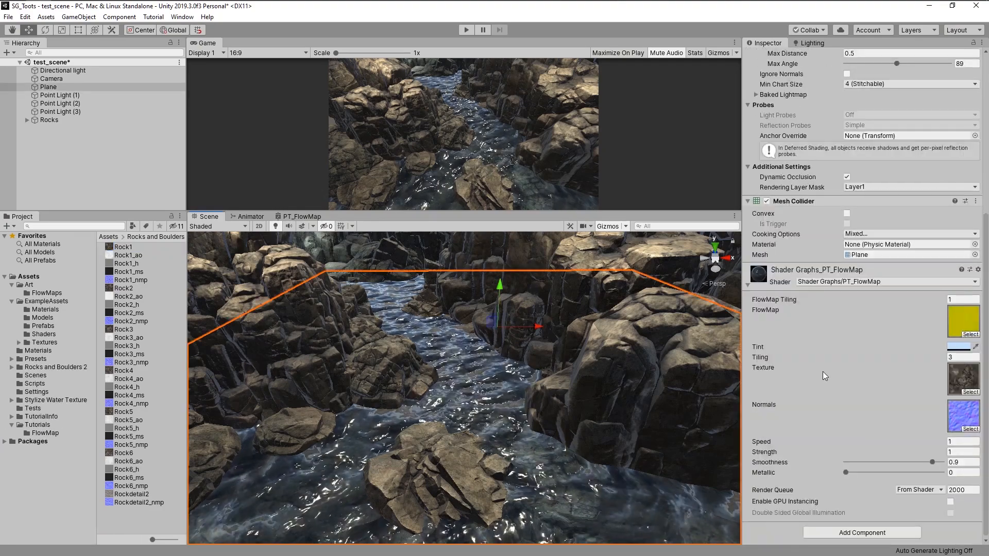
{"action": "left_click", "coordinate": [970, 393]}
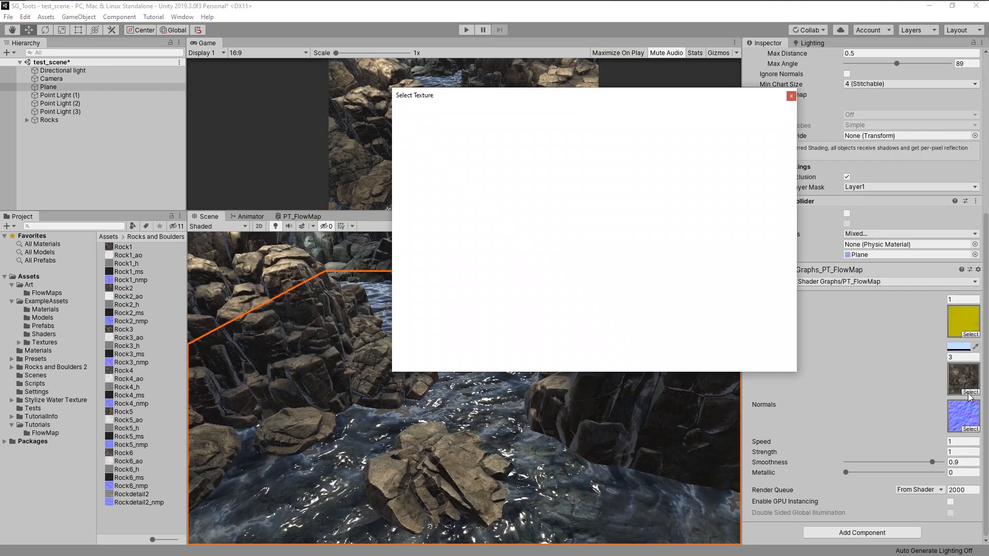
{"action": "left_click", "coordinate": [791, 96]}
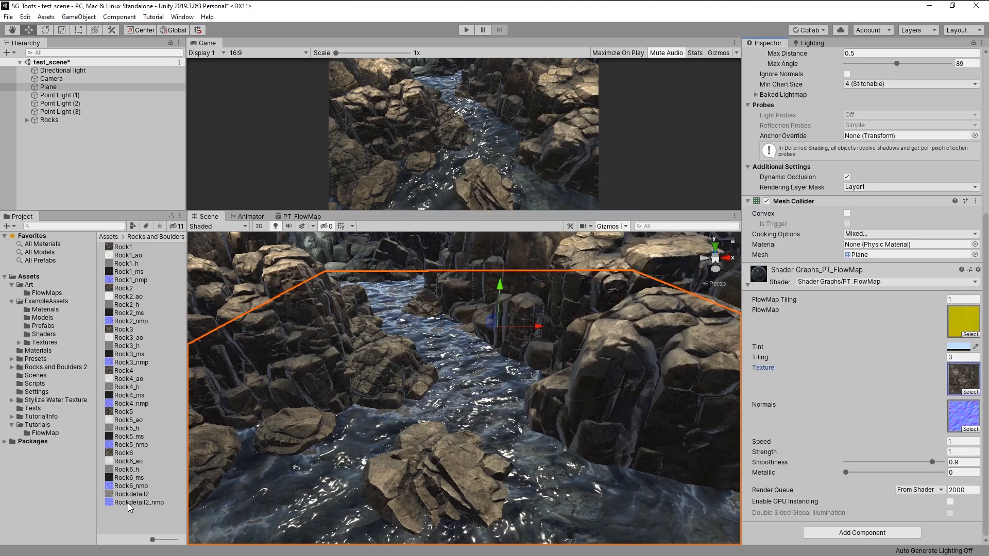
{"action": "left_click", "coordinate": [511, 378]}
{"action": "mouse_move", "coordinate": [512, 378]}
{"action": "left_mouse_down", "text": "alt"}
{"action": "mouse_move", "coordinate": [533, 389]}
{"action": "mouse_move", "coordinate": [546, 370]}
{"action": "mouse_move", "coordinate": [580, 364]}
{"action": "mouse_move", "coordinate": [717, 390]}
{"action": "mouse_move", "coordinate": [578, 393]}
{"action": "mouse_move", "coordinate": [448, 368]}
{"action": "mouse_move", "coordinate": [517, 371]}
{"action": "mouse_move", "coordinate": [511, 367]}
{"action": "left_mouse_up", "text": "alt"}
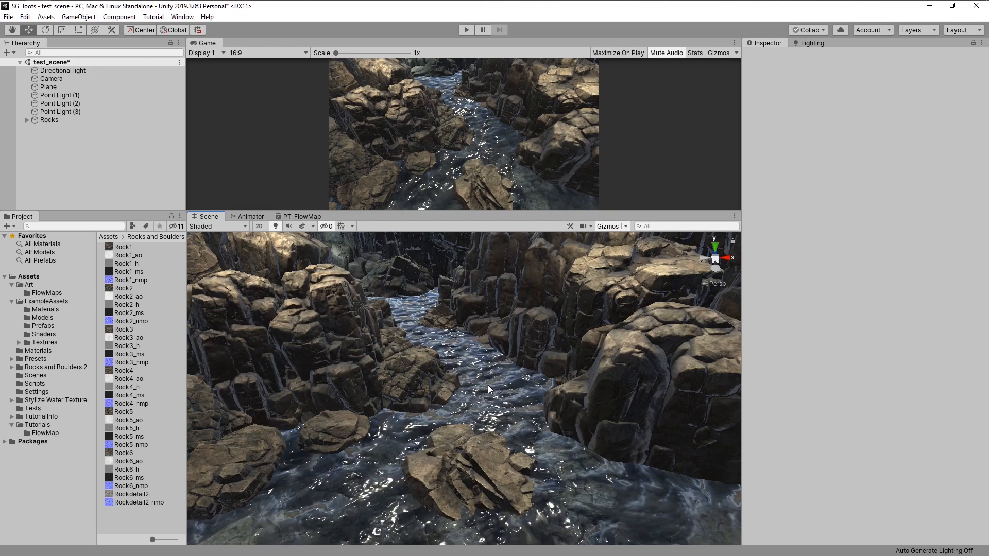
{"action": "left_click_drag", "start_coordinate": [464, 380], "coordinate": [541, 419], "text": "alt"}
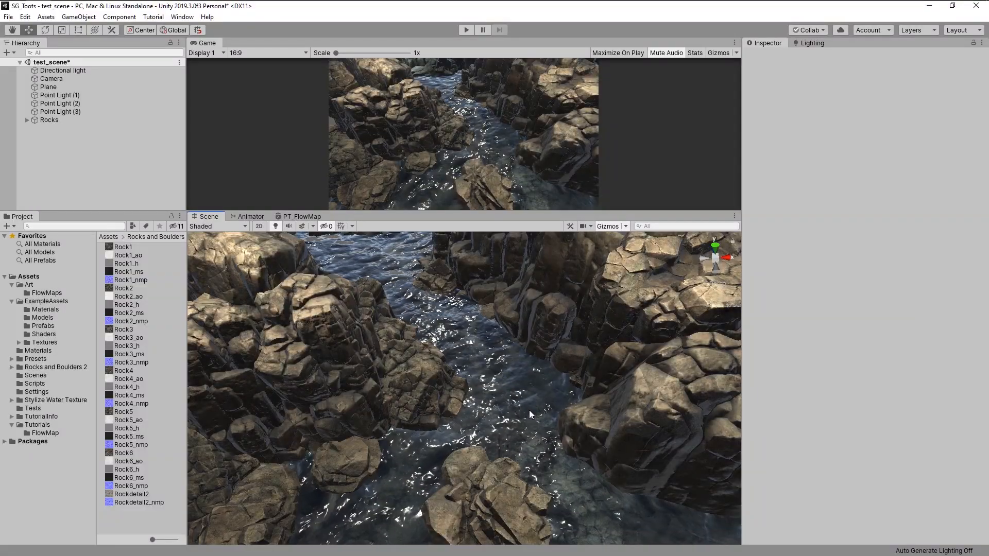